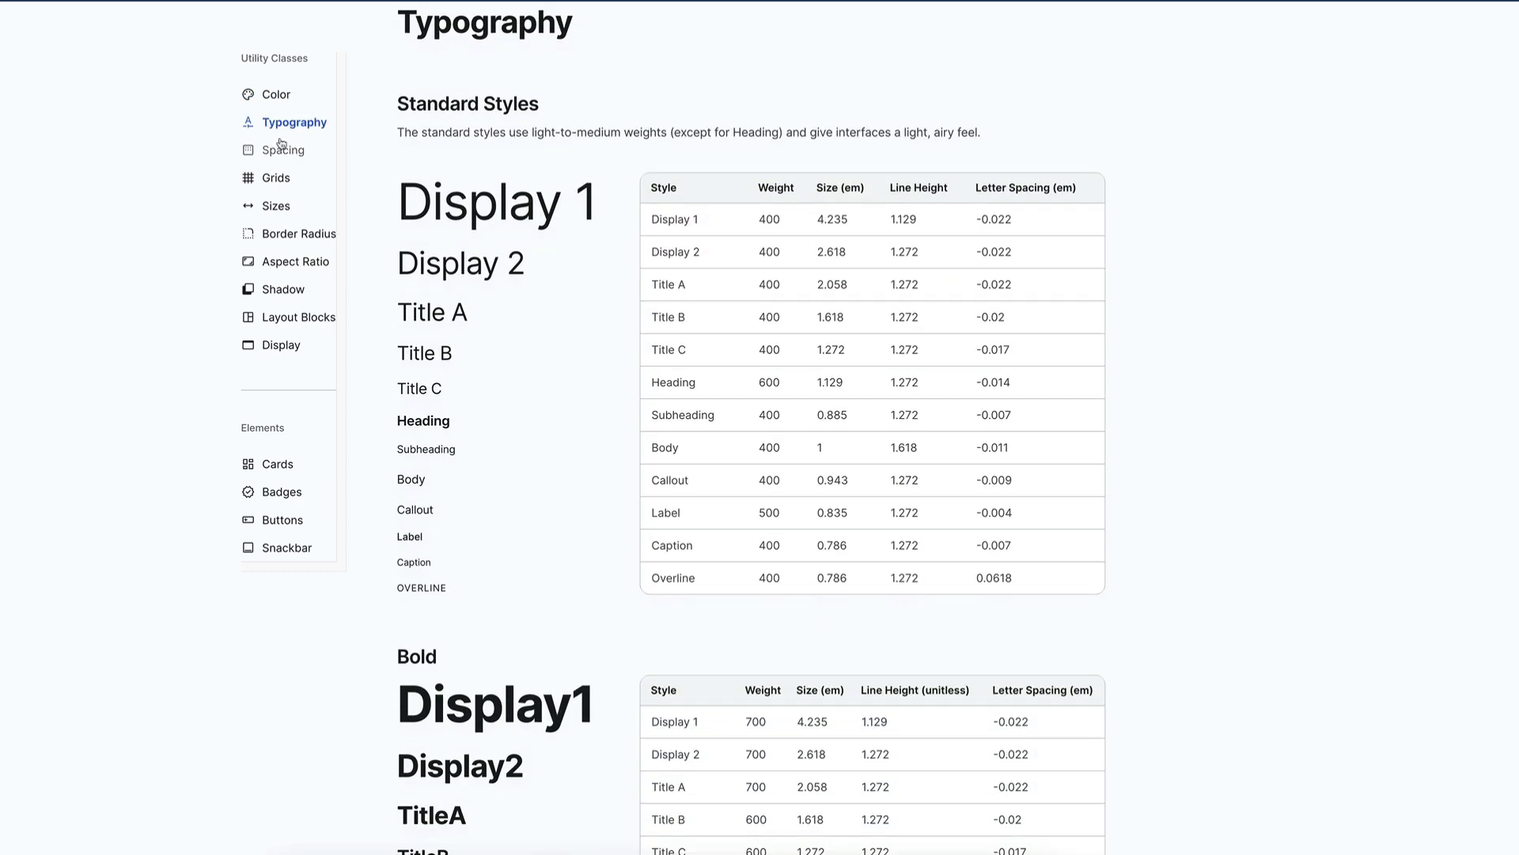
Jump to the Spacing section of the style guide
left_click(281, 149)
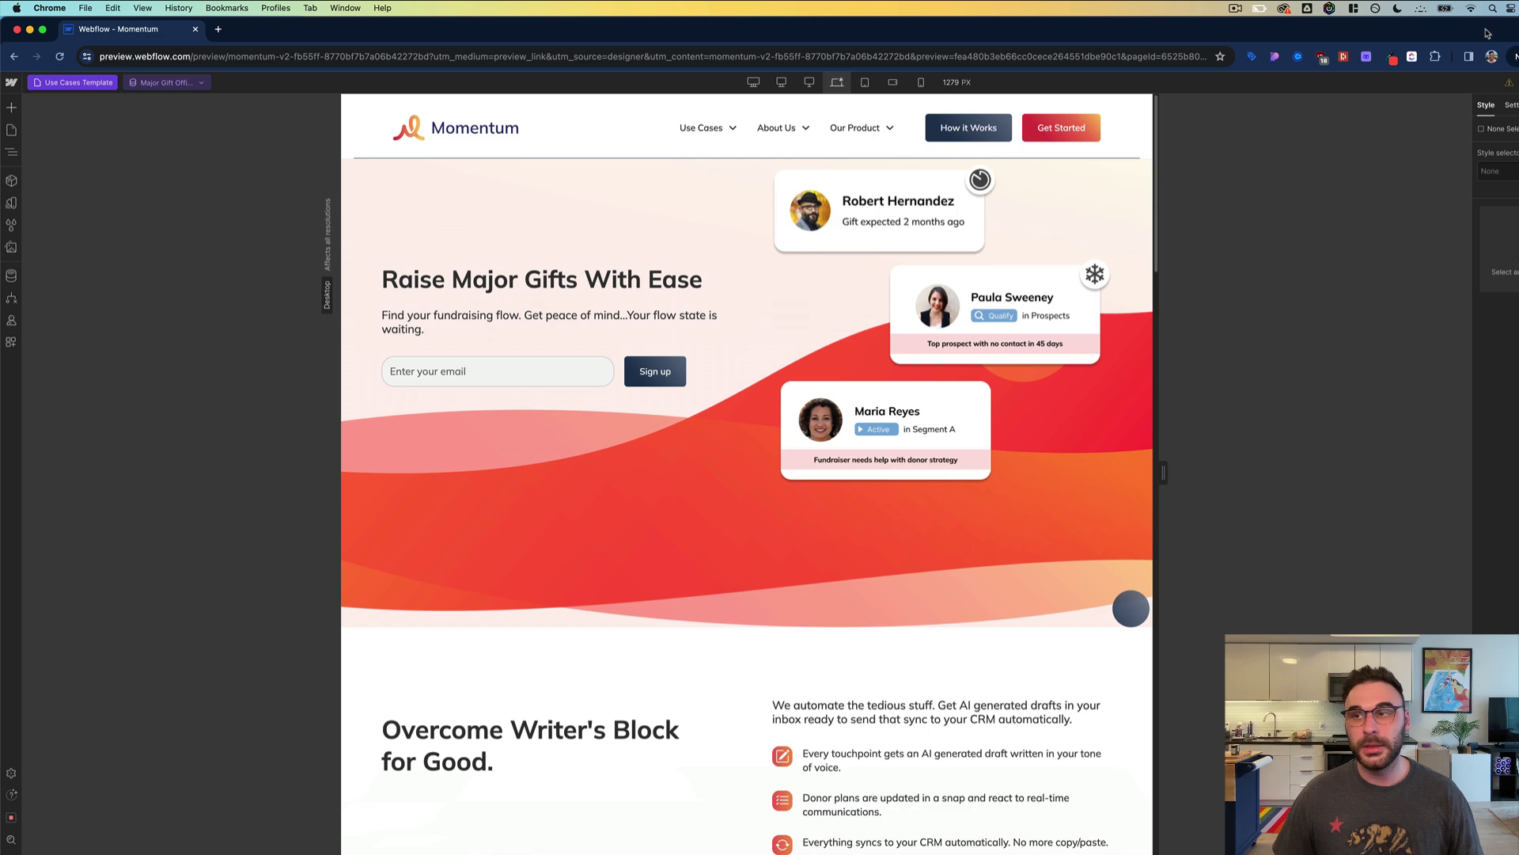
Place the Momentum preview window beside the LiftKit project window and reduce the Momentum window's browser zoom
left_click_drag(1488, 33, 3, 306)
left_click(797, 56)
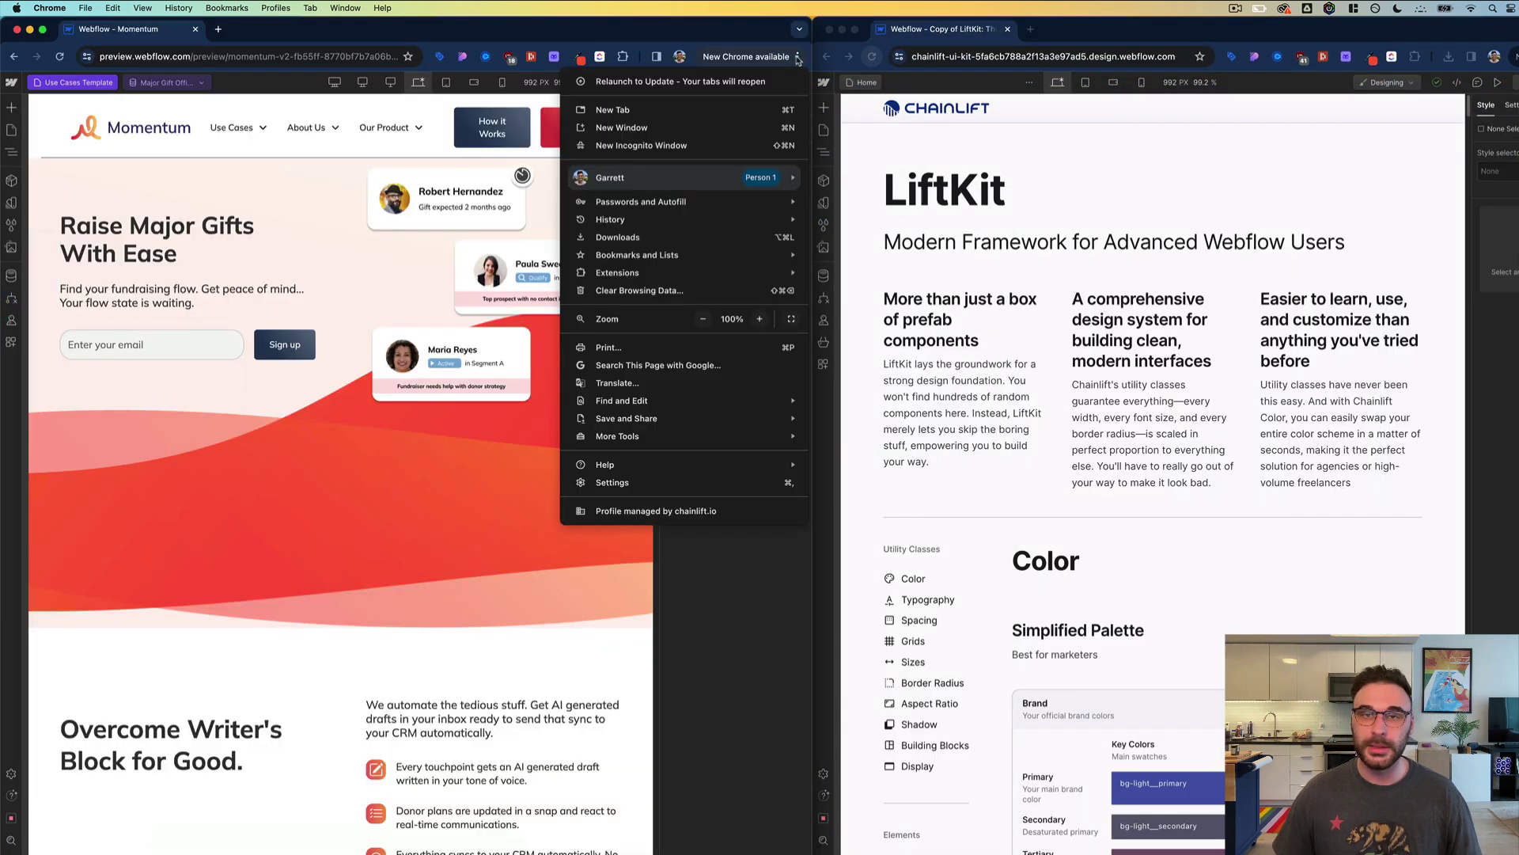
left_click(703, 318)
left_click(1367, 292)
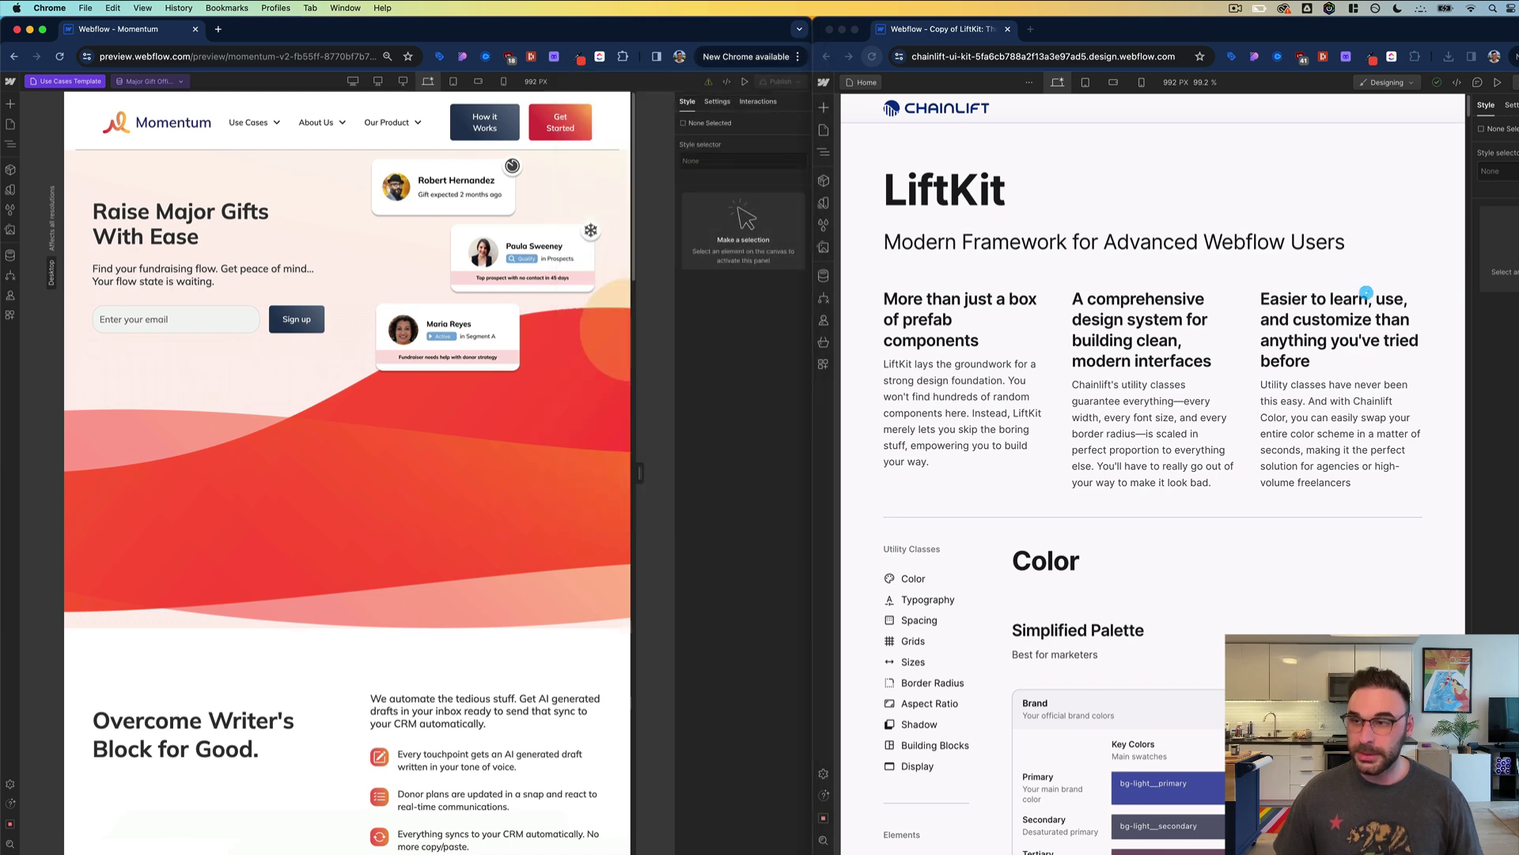
Reduce the LiftKit window's browser zoom and widen the Momentum canvas to 1126 px
left_click(1515, 56)
left_click(1515, 319)
left_click(958, 270)
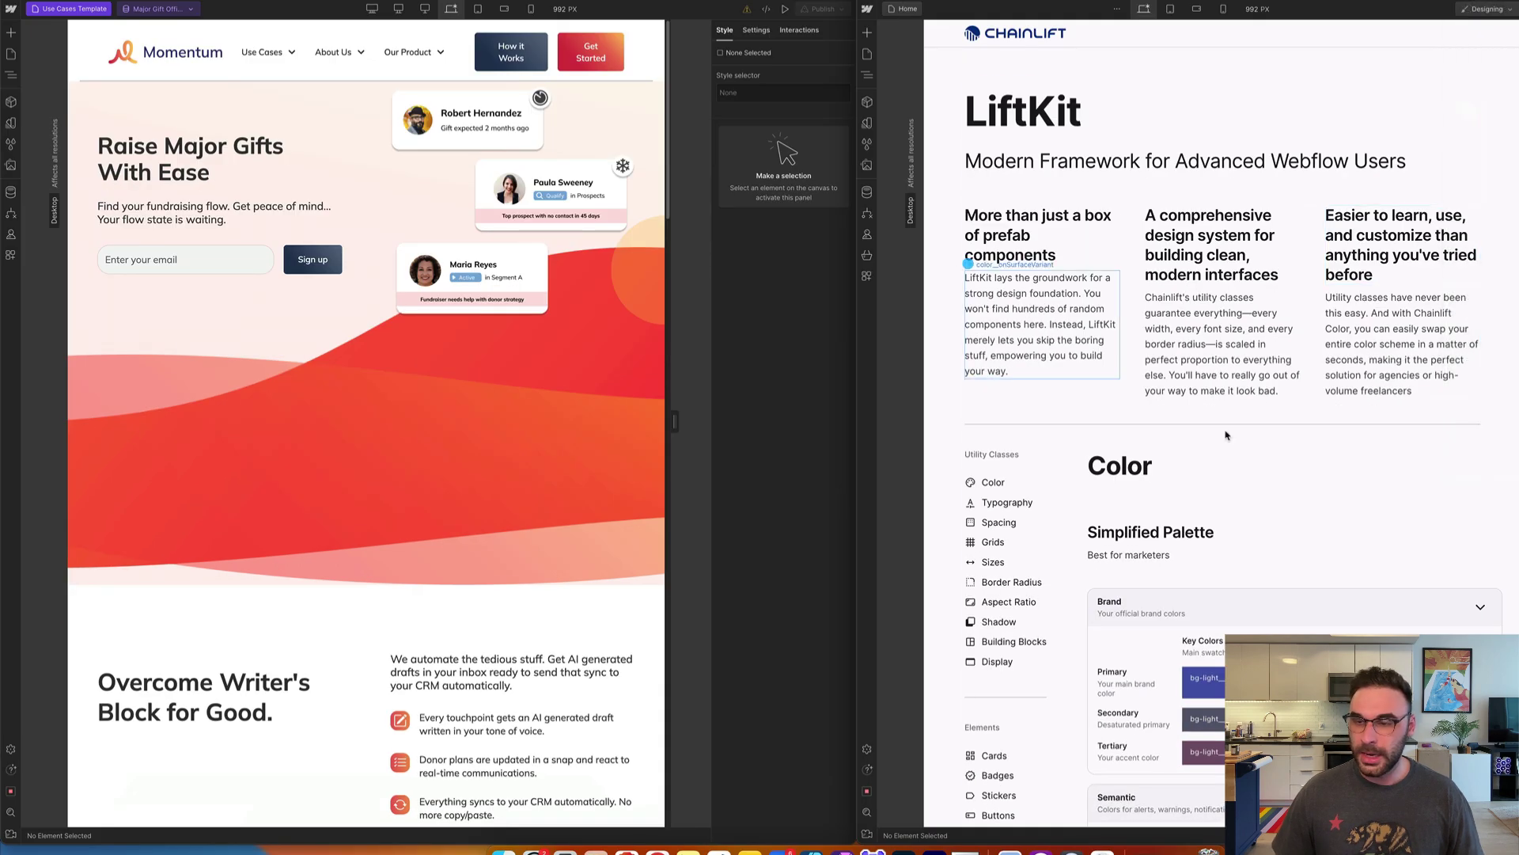
key("ctrl+minus")
scroll(957, 271, "down", 3)
scroll(1282, 427, "down", 6)
left_click_drag(675, 422, 746, 420)
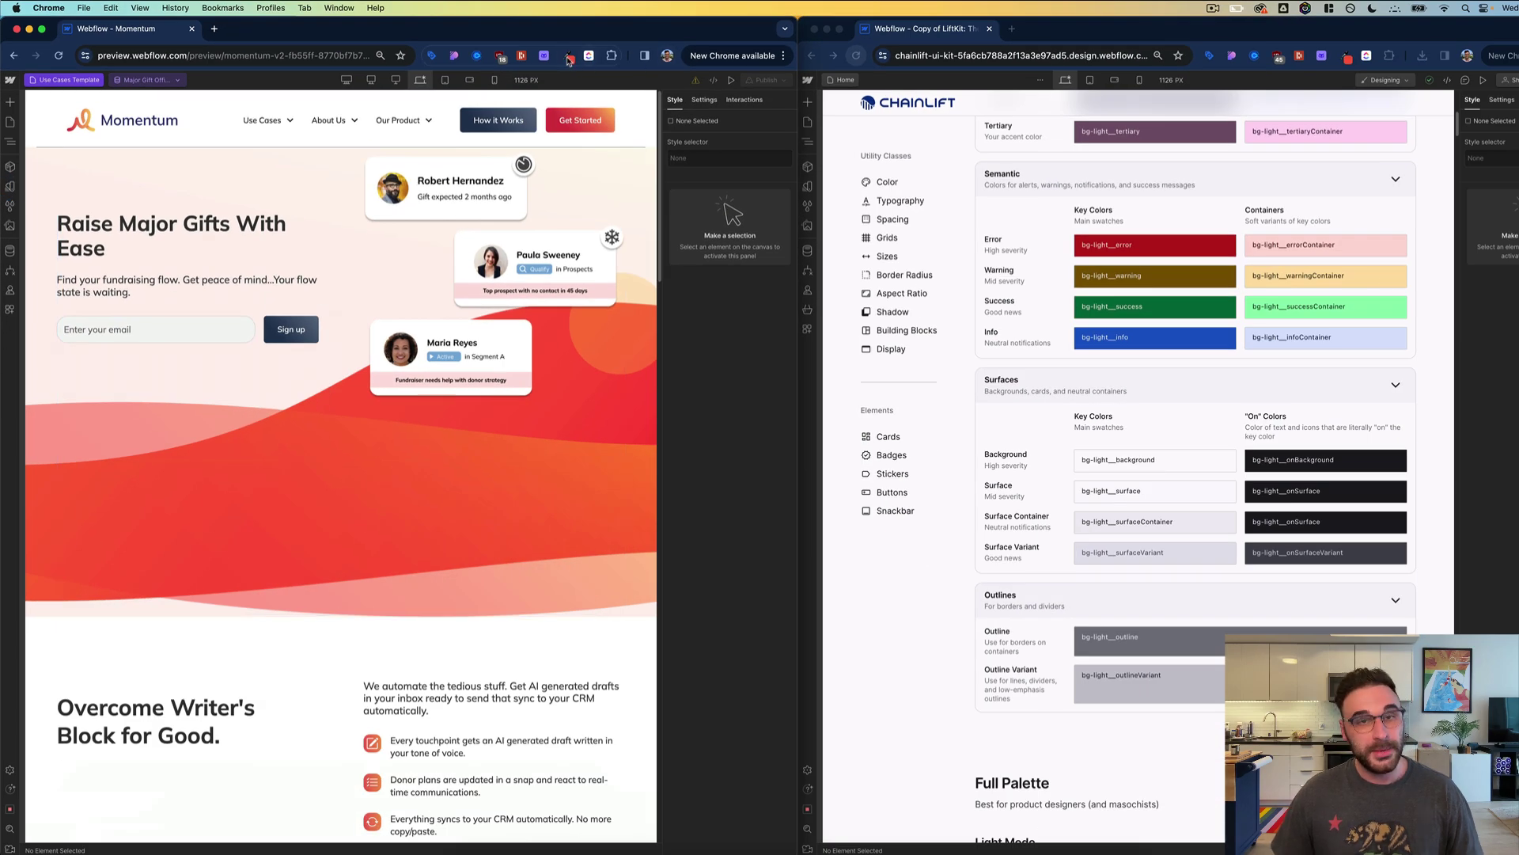
Sample the orange-red brand colour #fe5e3b from the Momentum page with the eyedropper extension
left_click(568, 59)
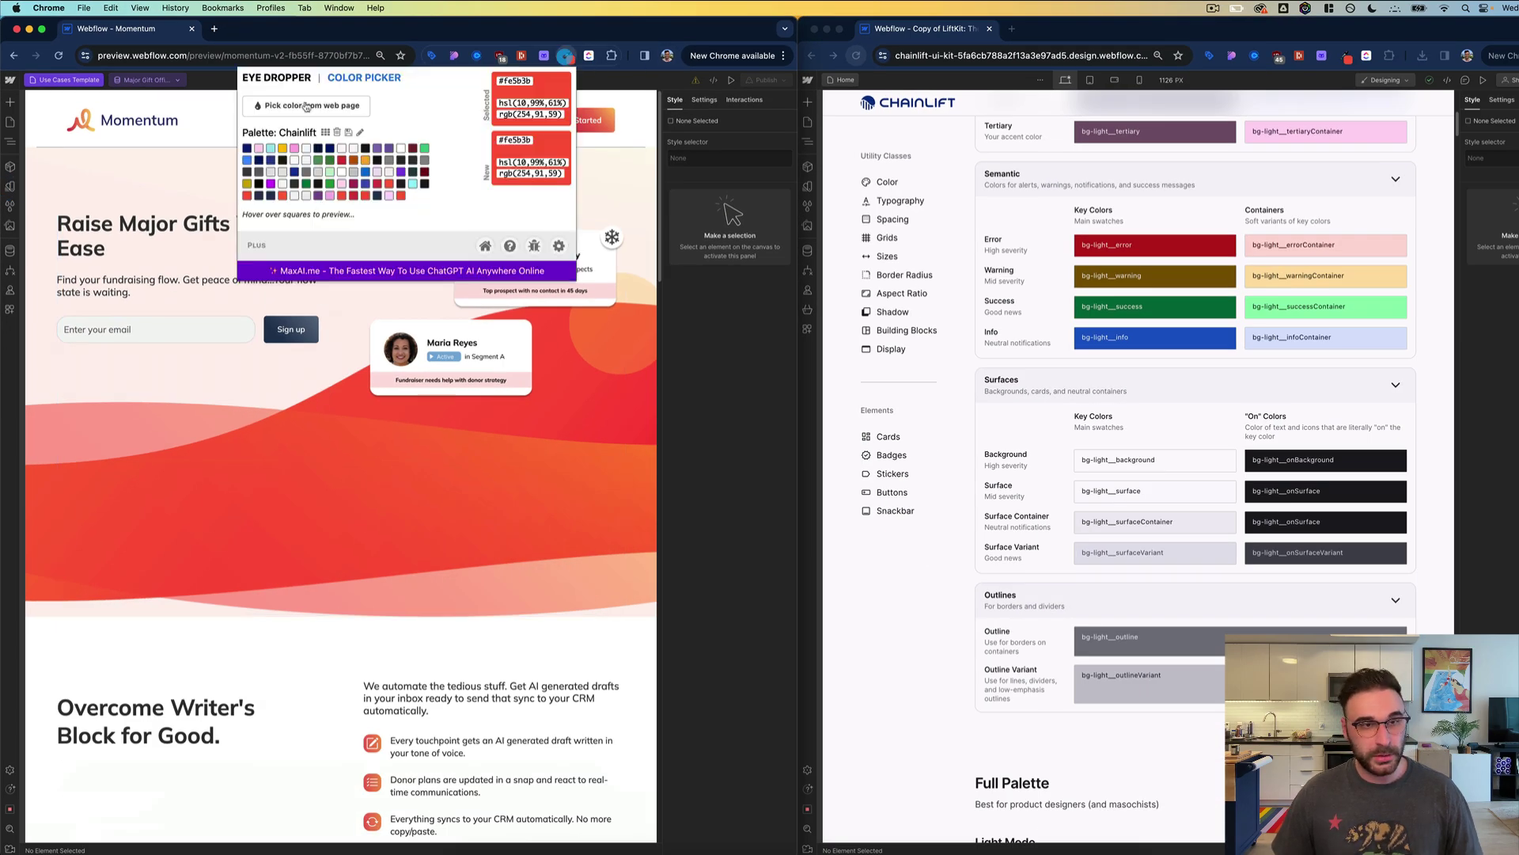
left_click(279, 102)
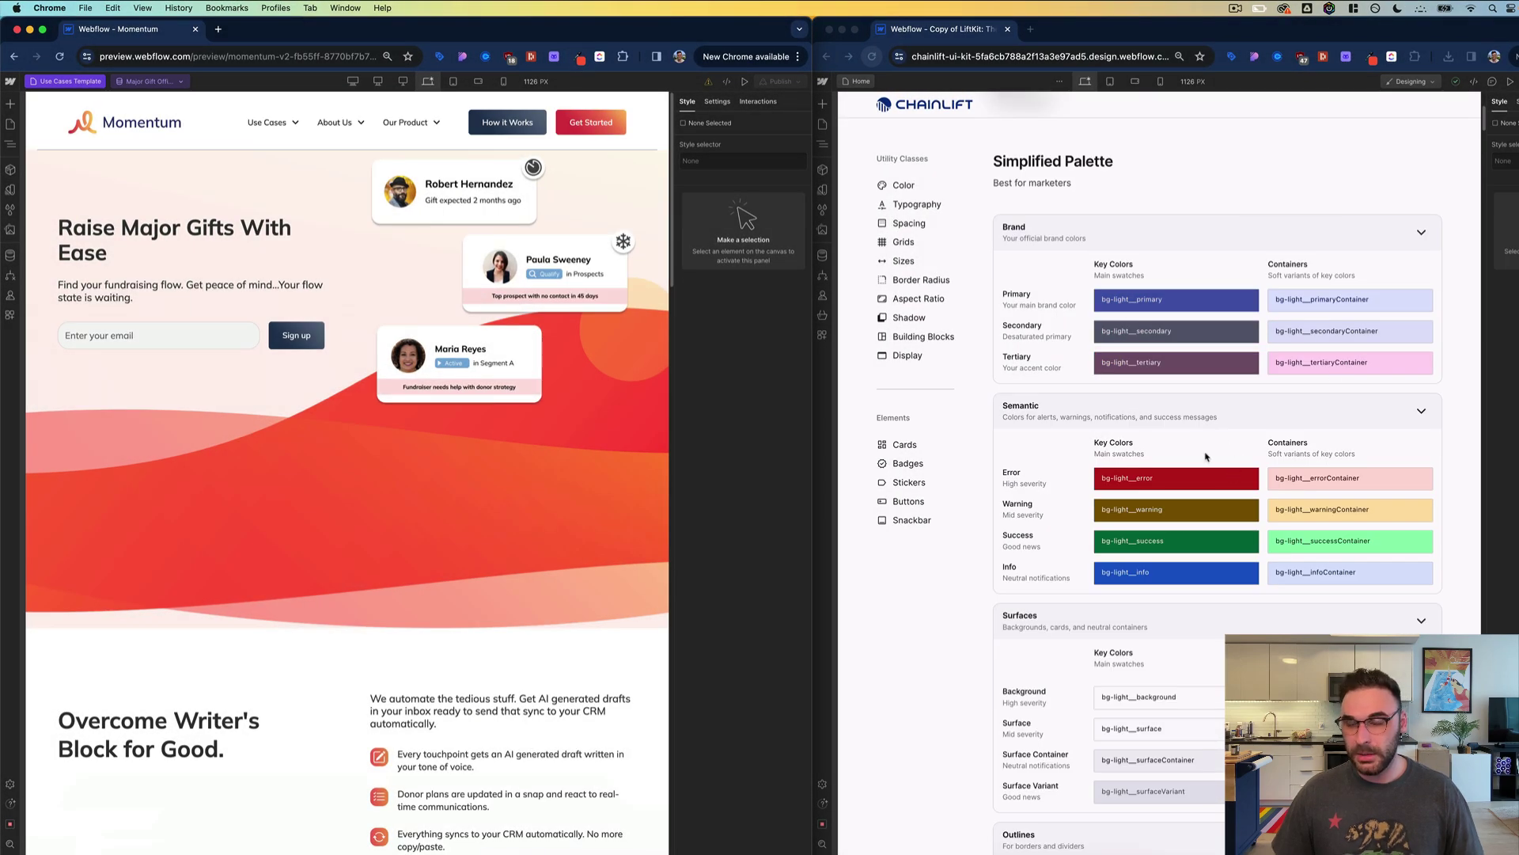
Launch the connected Chainlift Color app in the LiftKit project
scroll(1206, 456, "down", 15)
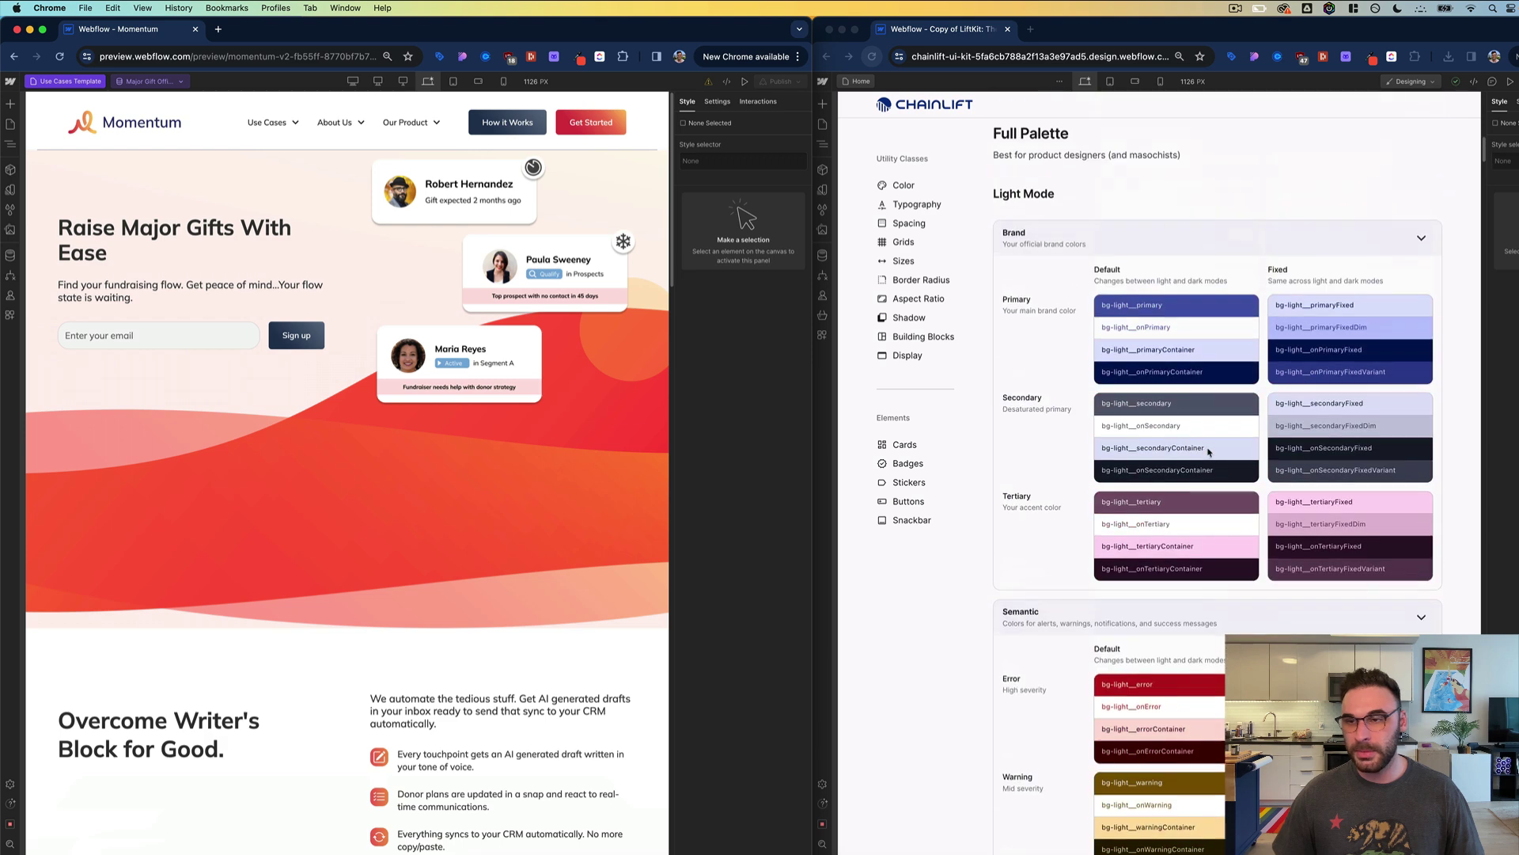
scroll(1208, 451, "down", 3)
left_click(824, 338)
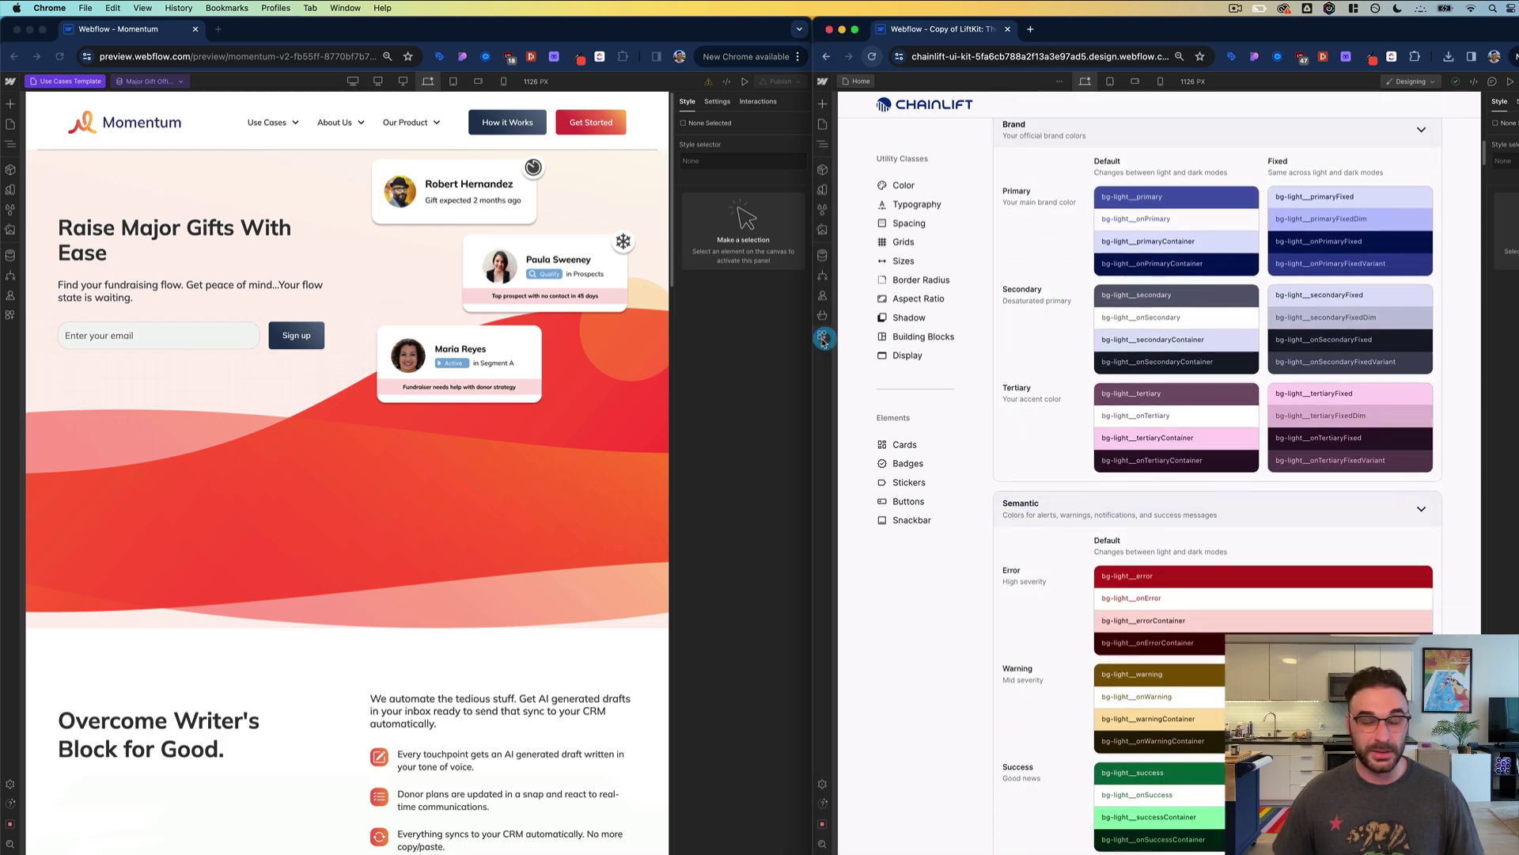
left_click(823, 337)
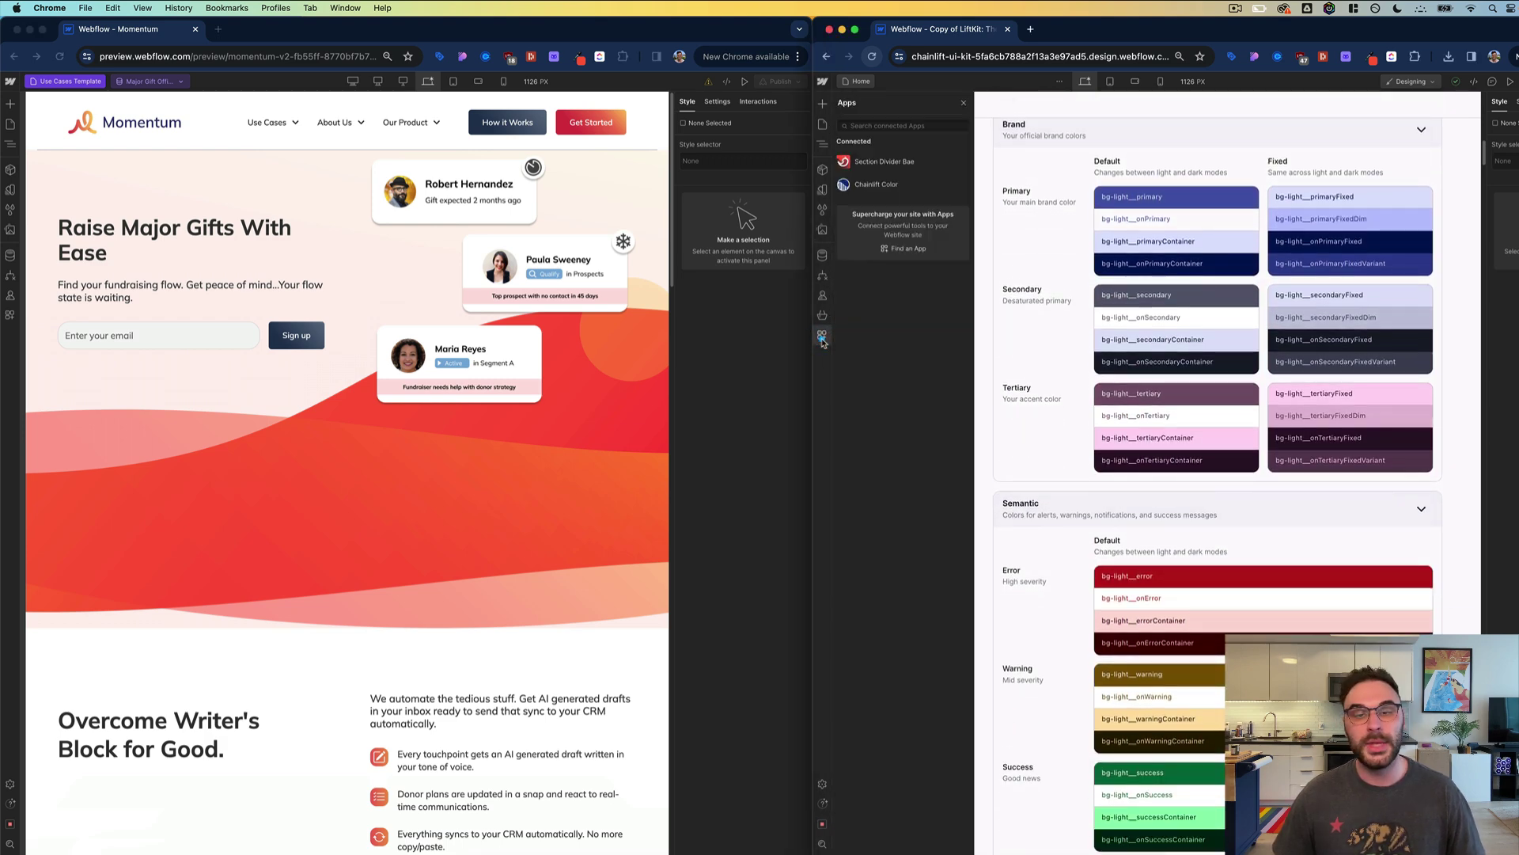
left_click(954, 187)
Set the theme's primary color to fe5e3b and generate the palette preview
left_click_drag(1143, 294, 1299, 491)
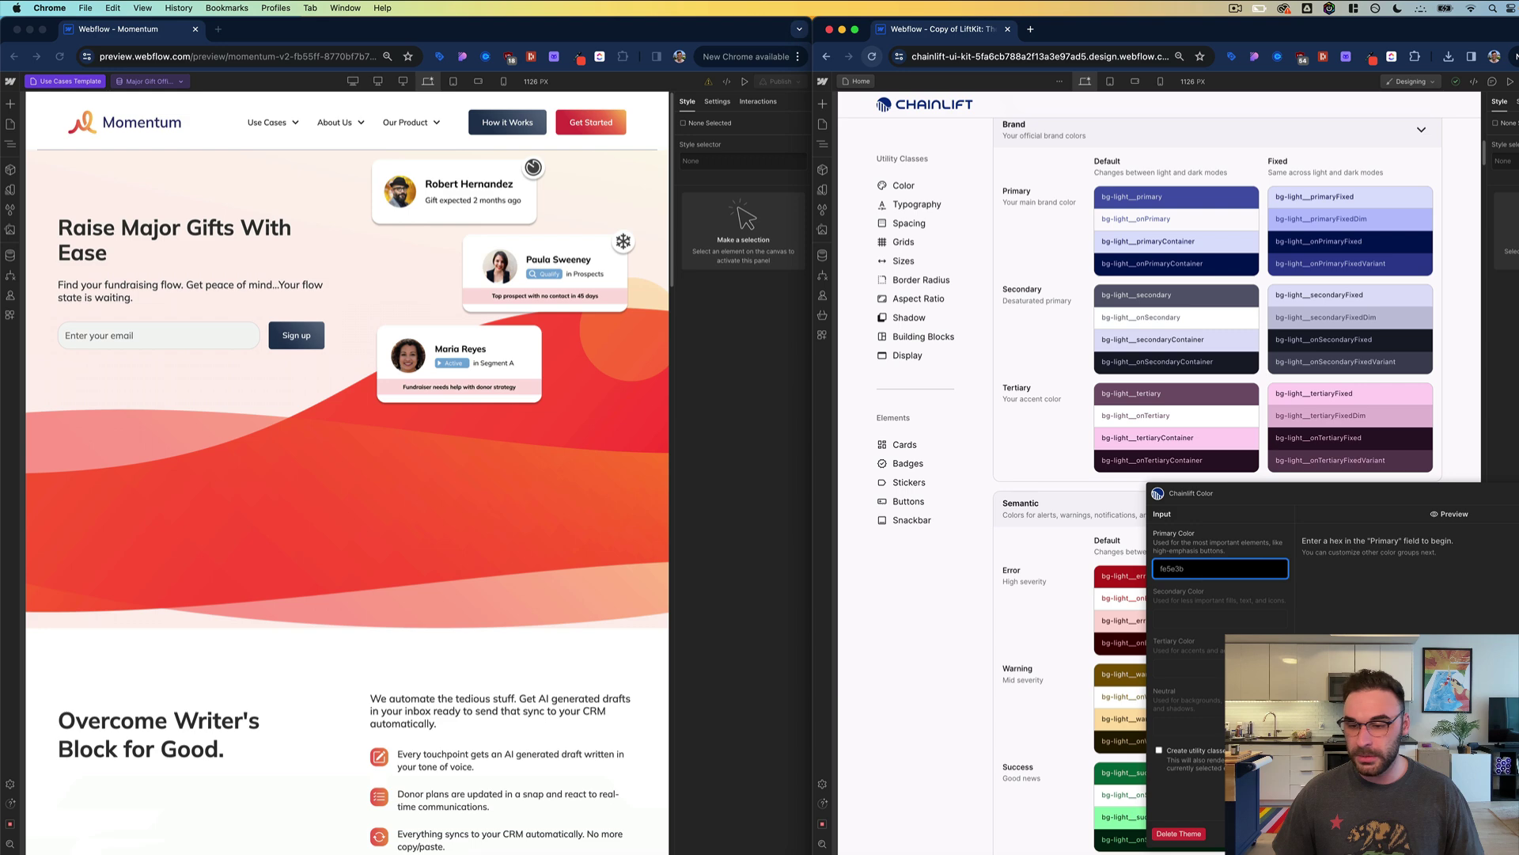
key("Return")
left_click_drag(1311, 504, 1022, 133)
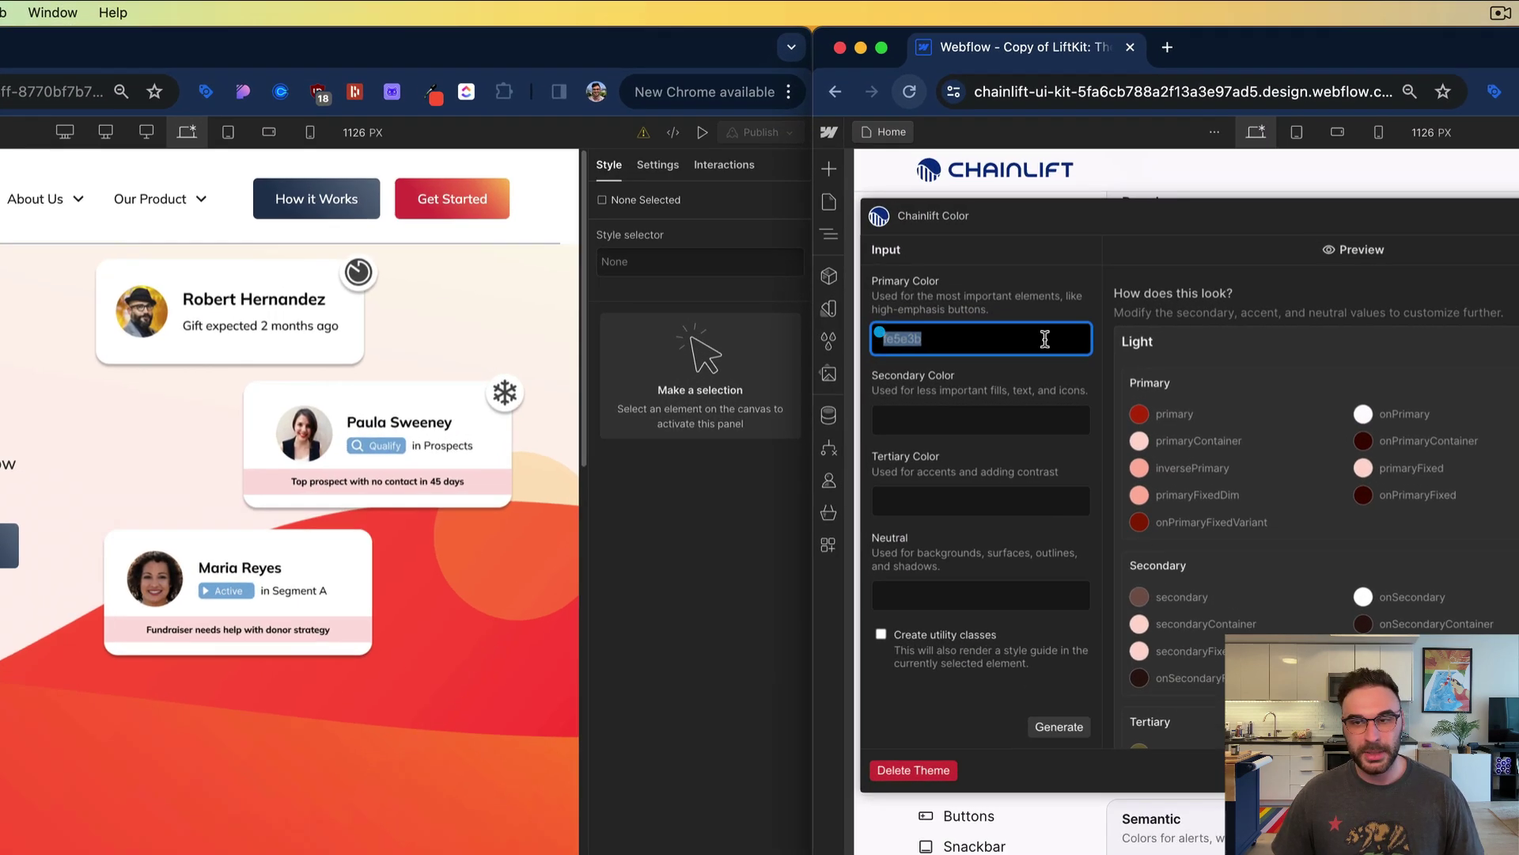
left_click(1063, 214)
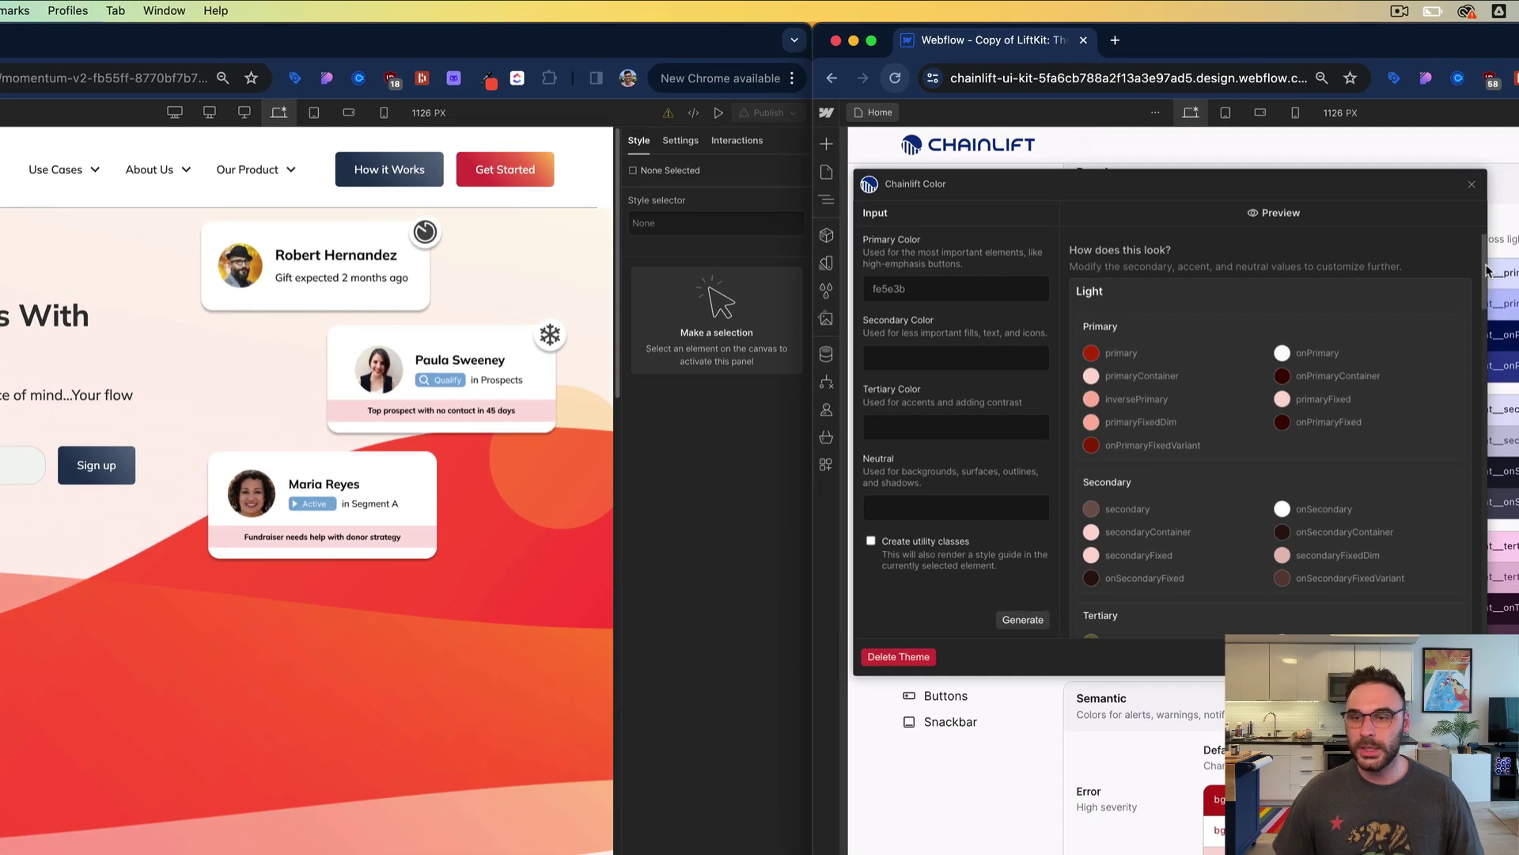
Sample the dark navy of Momentum's "How it Works" button and set it as the theme's tertiary color, 223655
mouse_move(1487, 271)
left_mouse_down()
mouse_move(1471, 581)
mouse_move(1468, 256)
left_mouse_up()
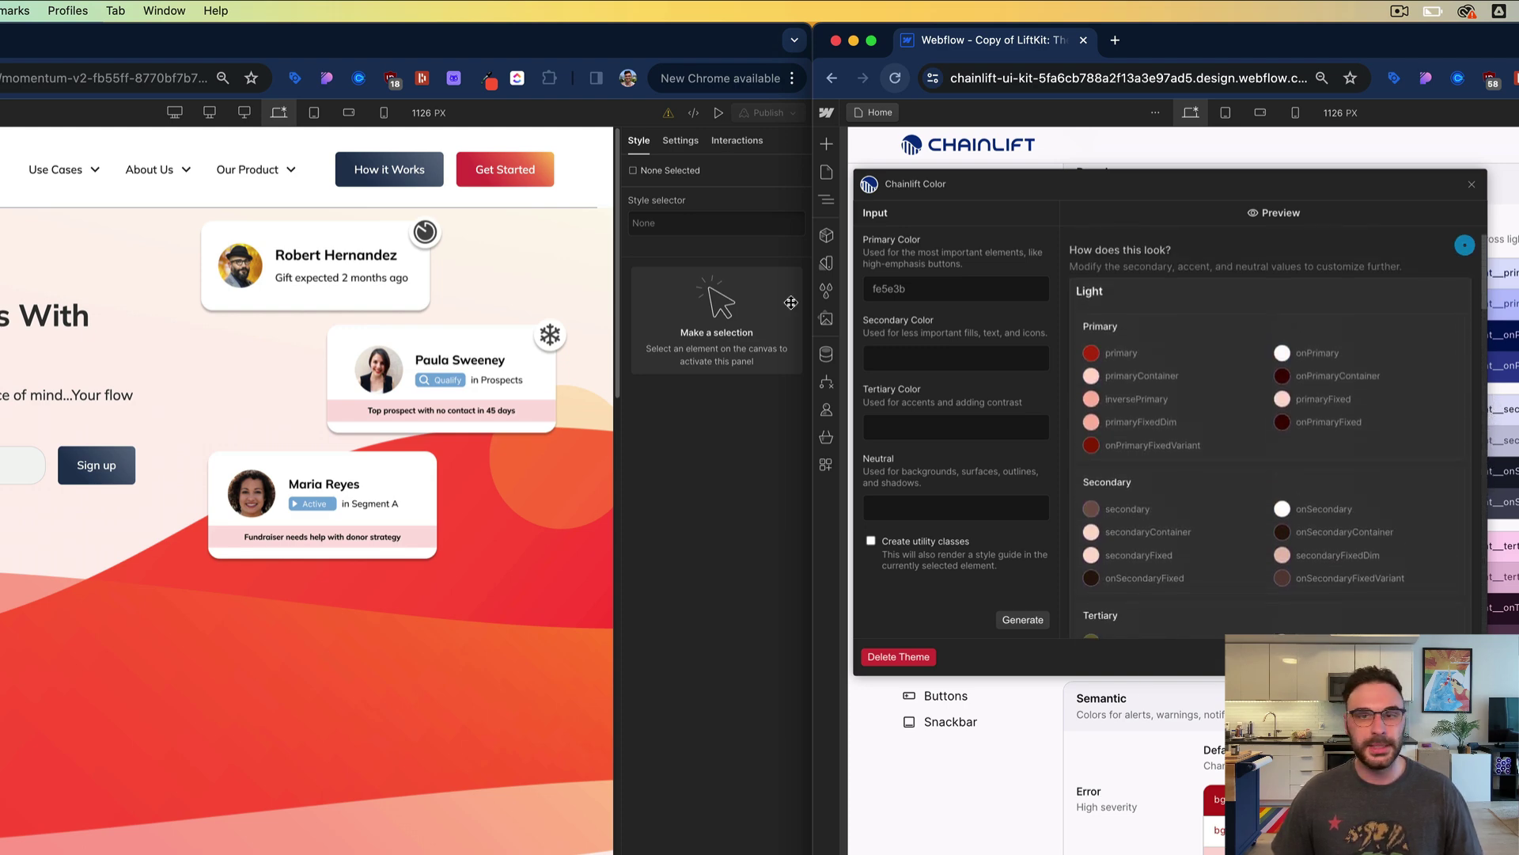
scroll(1228, 462, "down", 3)
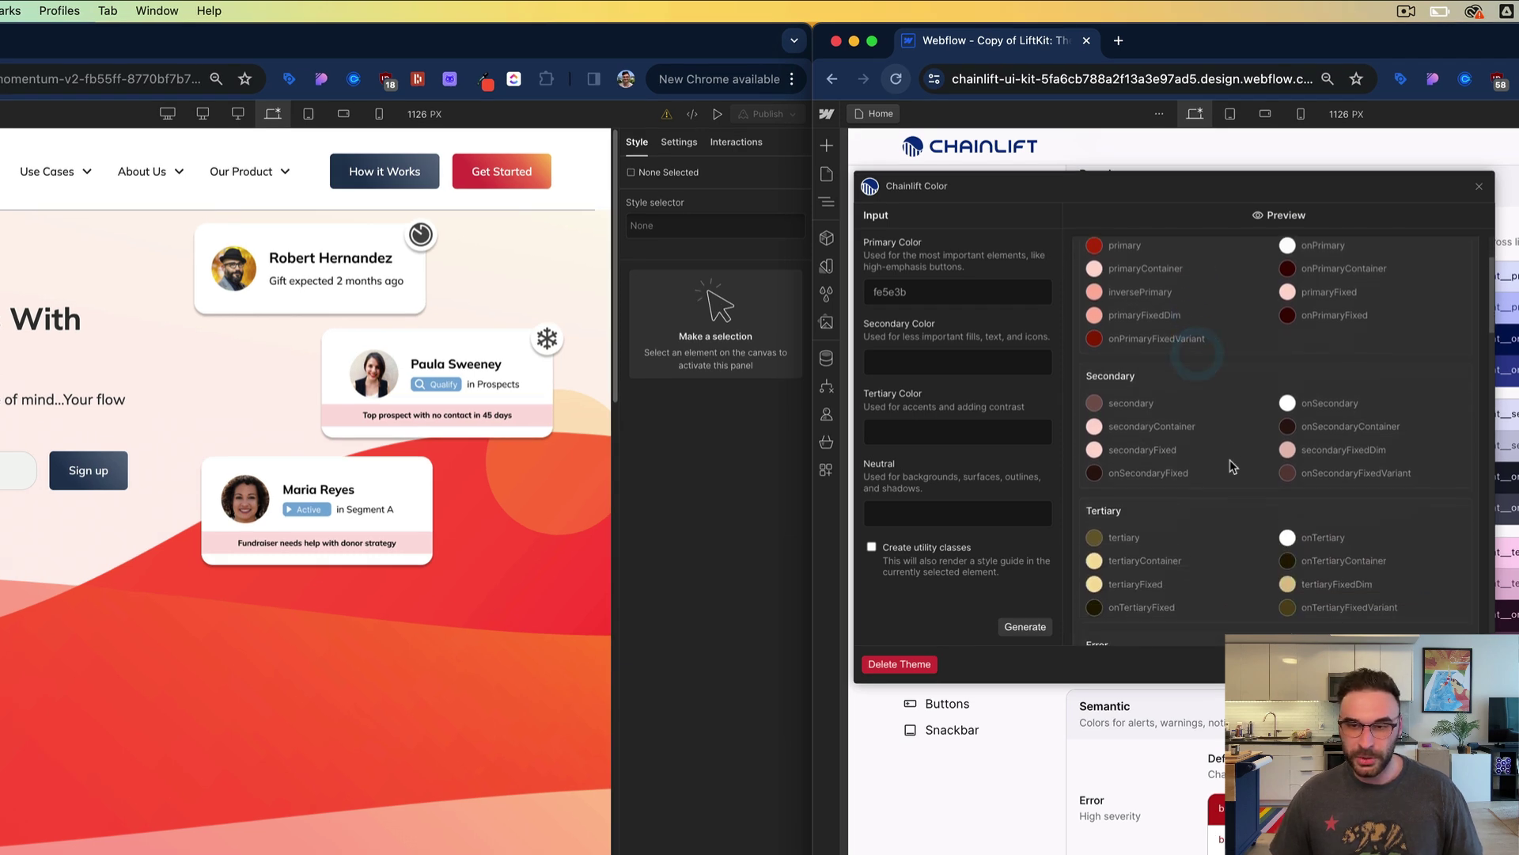
scroll(1234, 461, "up", 1)
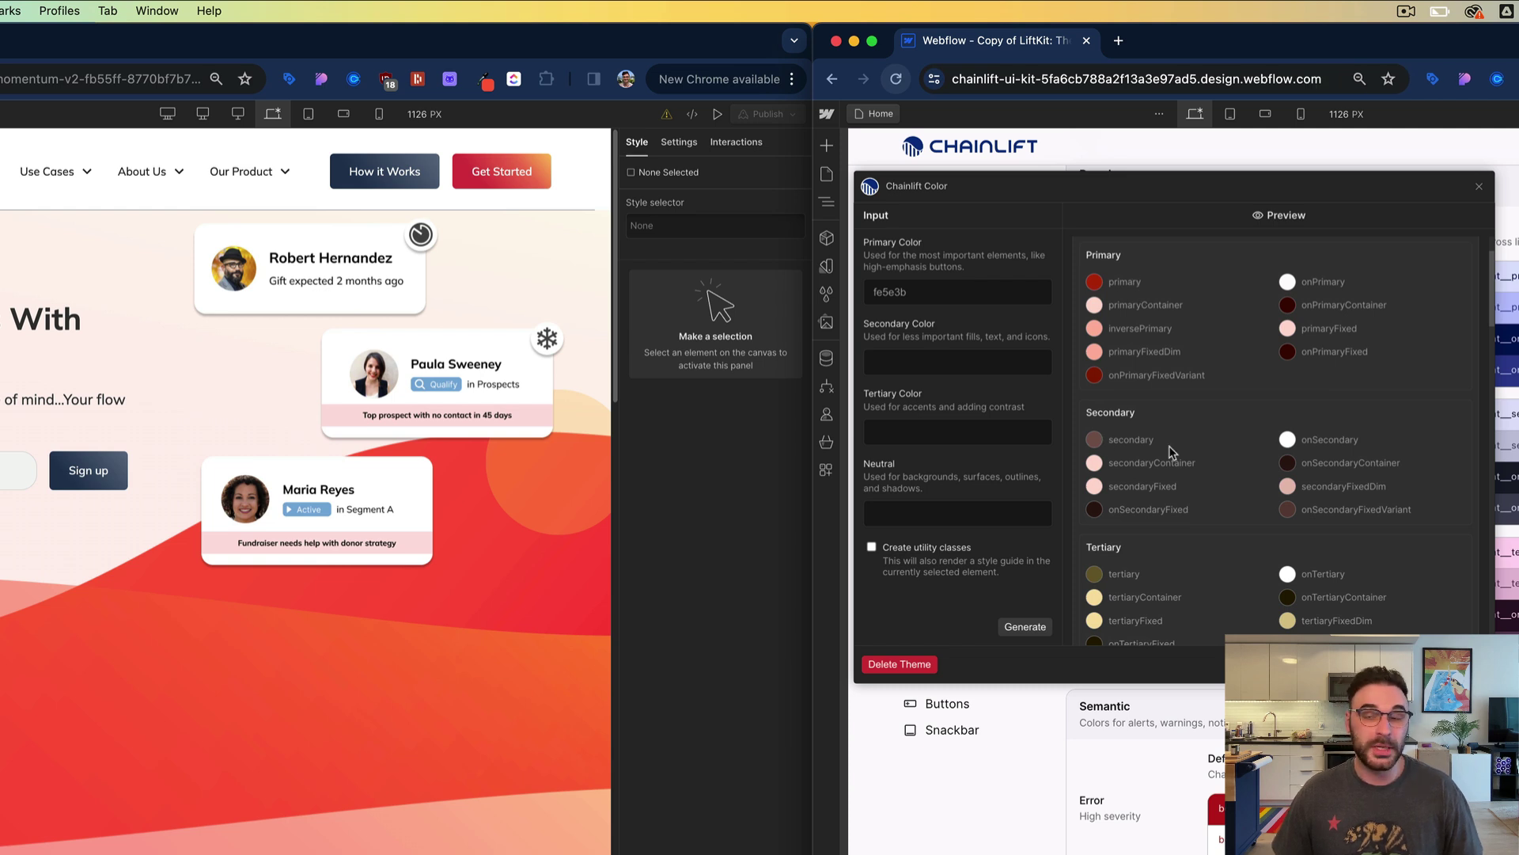
scroll(1148, 581, "down", 2)
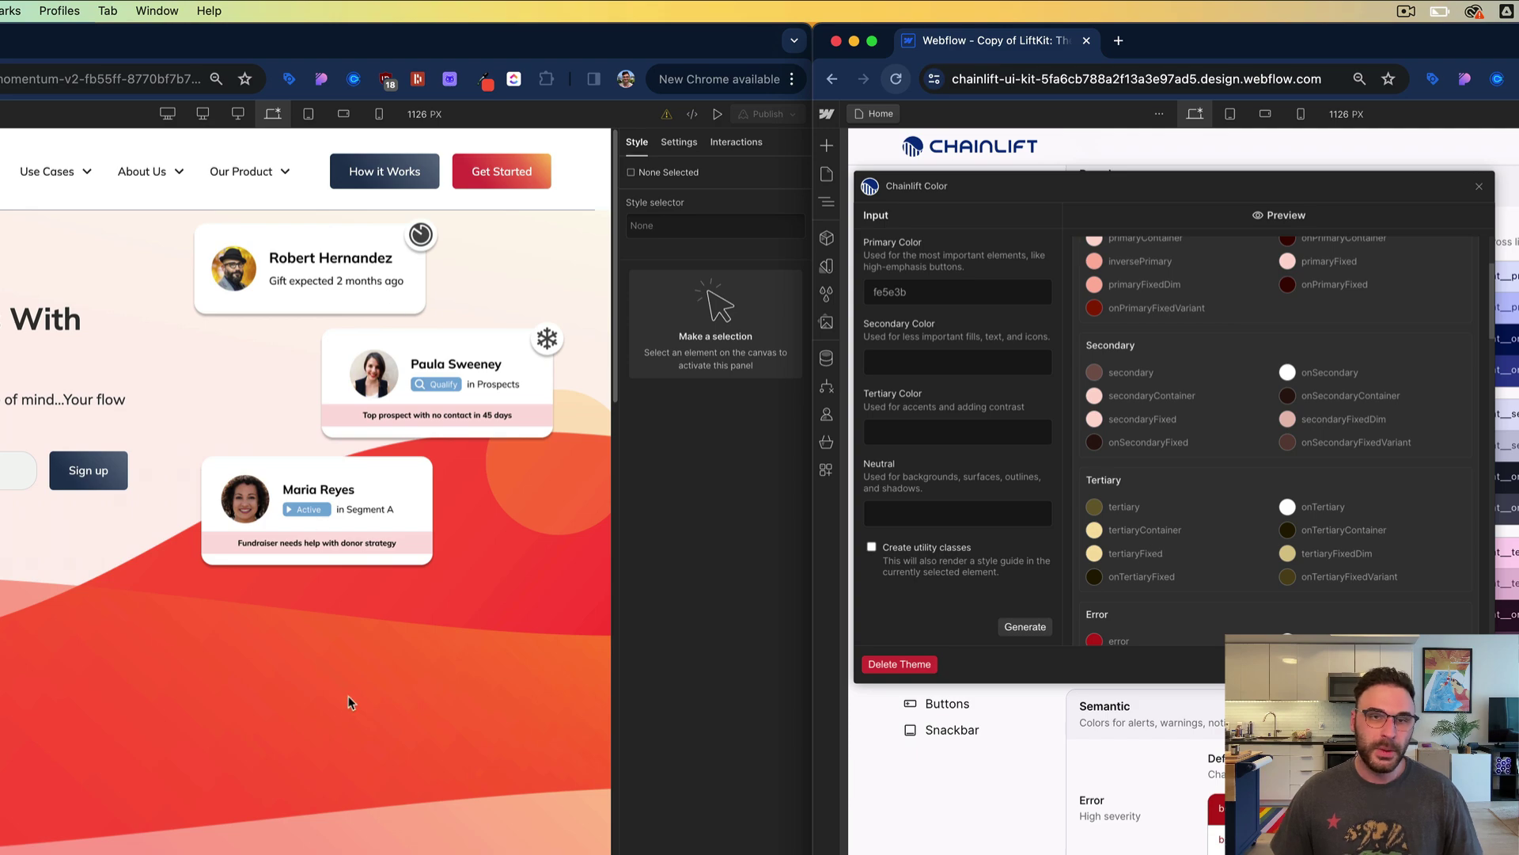
left_click(484, 79)
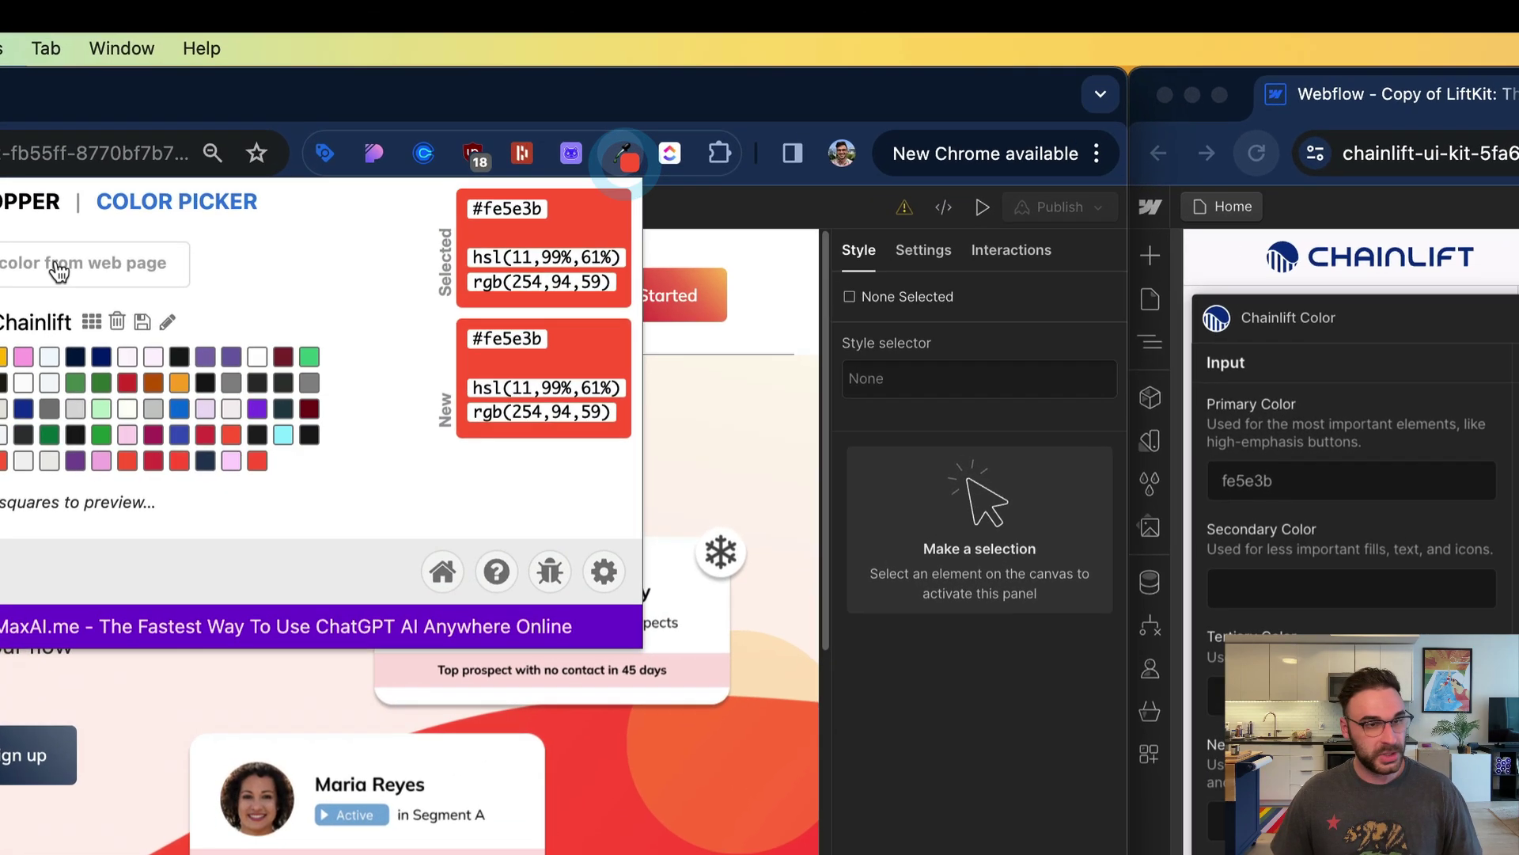
left_click(112, 153)
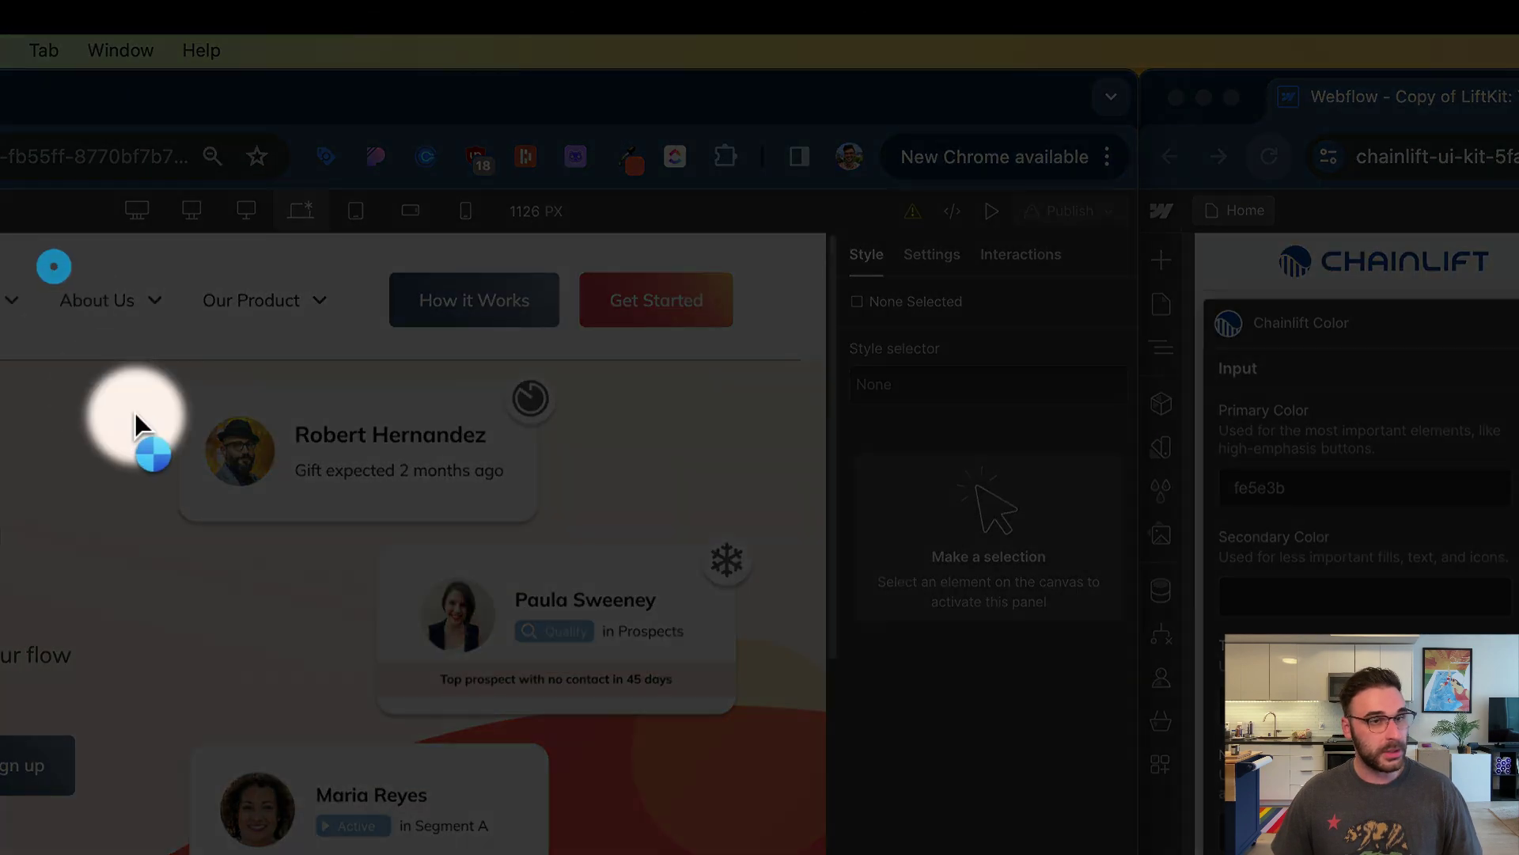
left_click(411, 309)
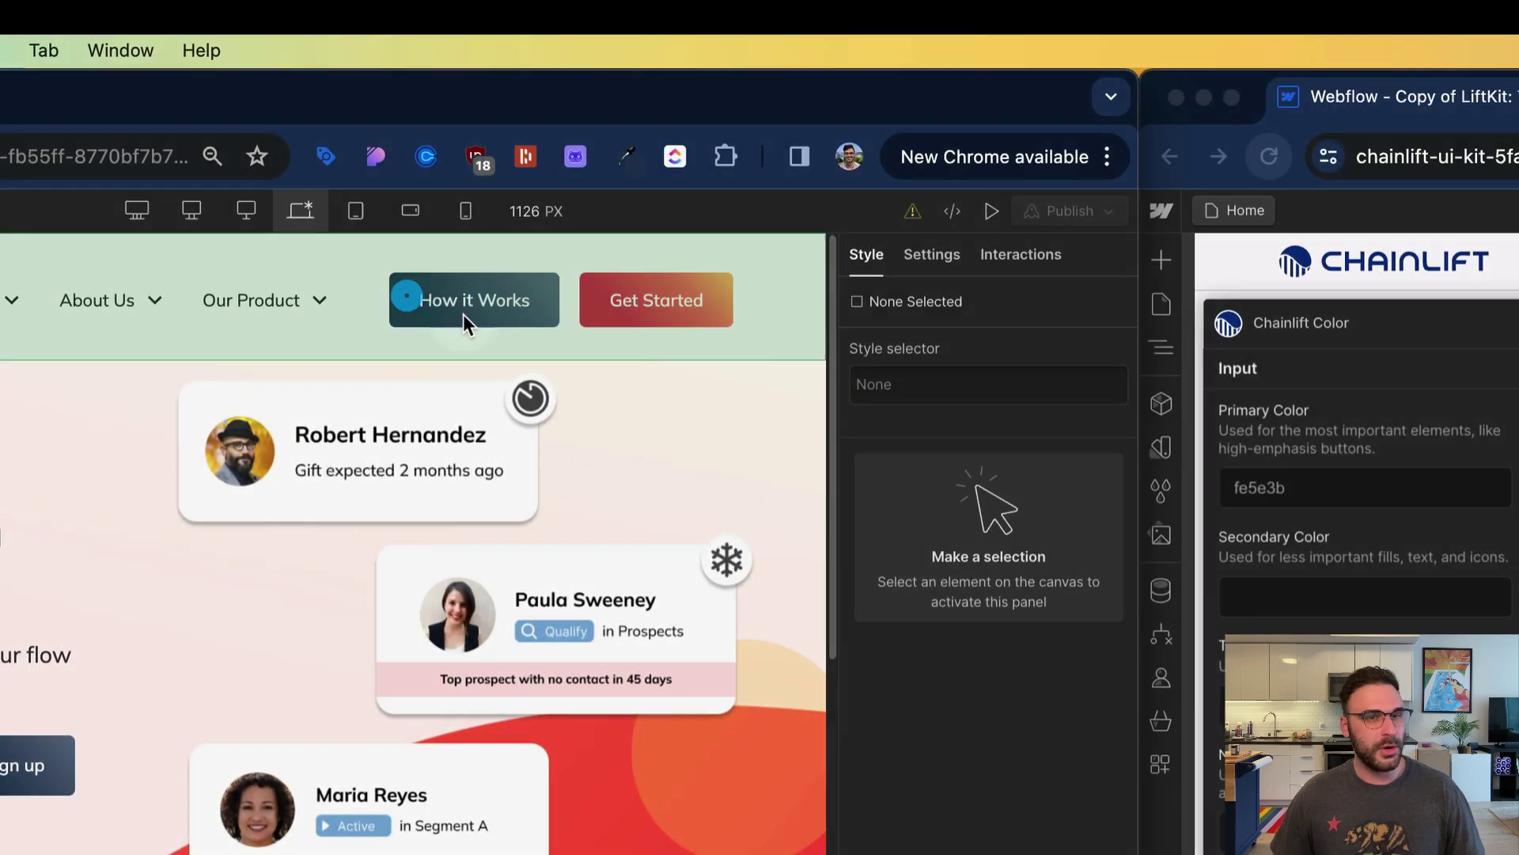
left_click(622, 158)
left_click(1406, 706)
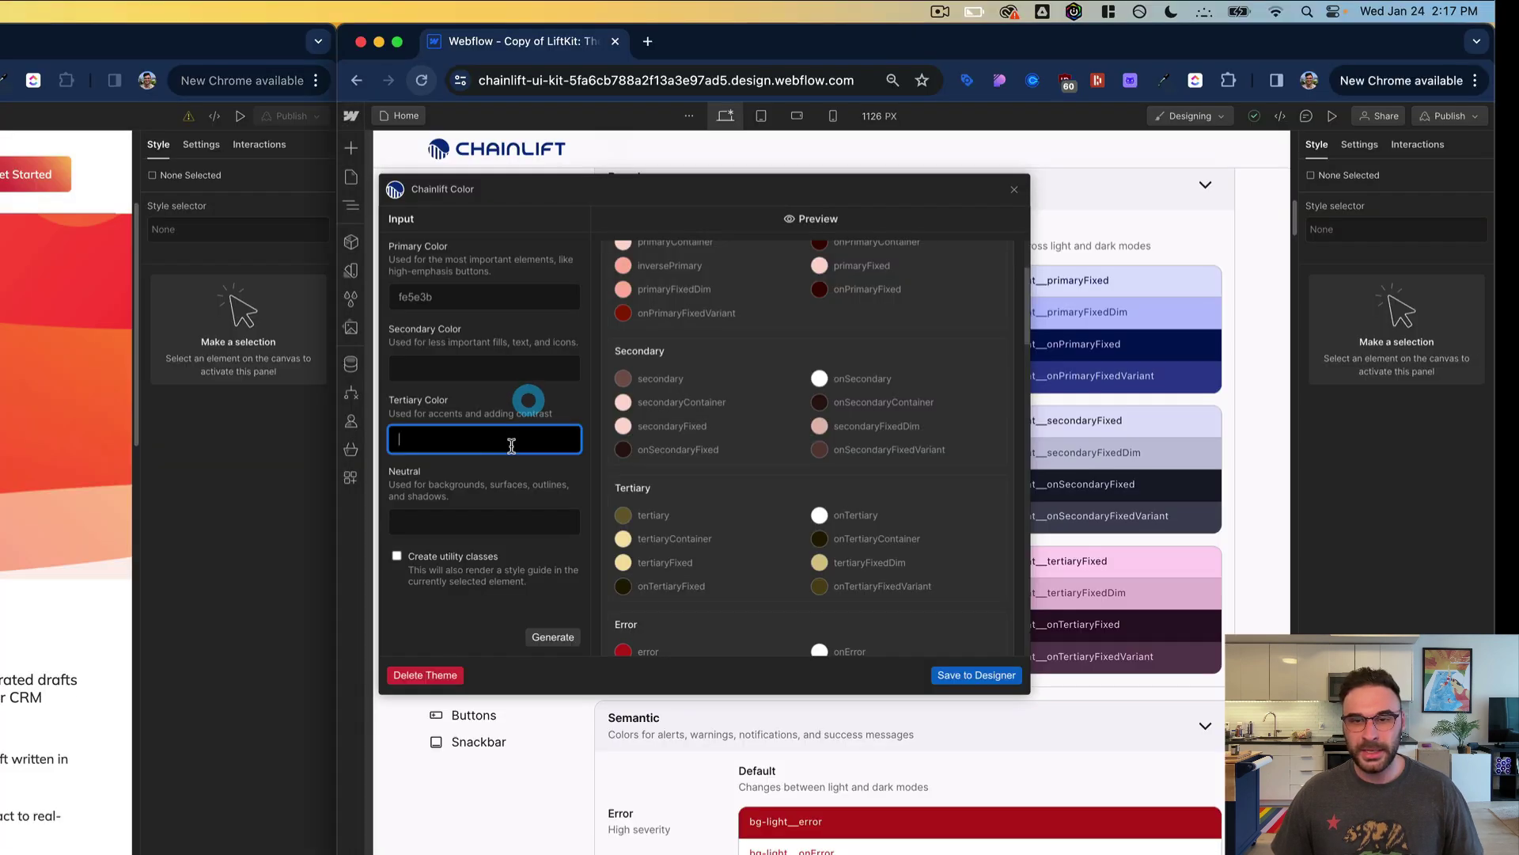
scroll(66, 475, "up", 1)
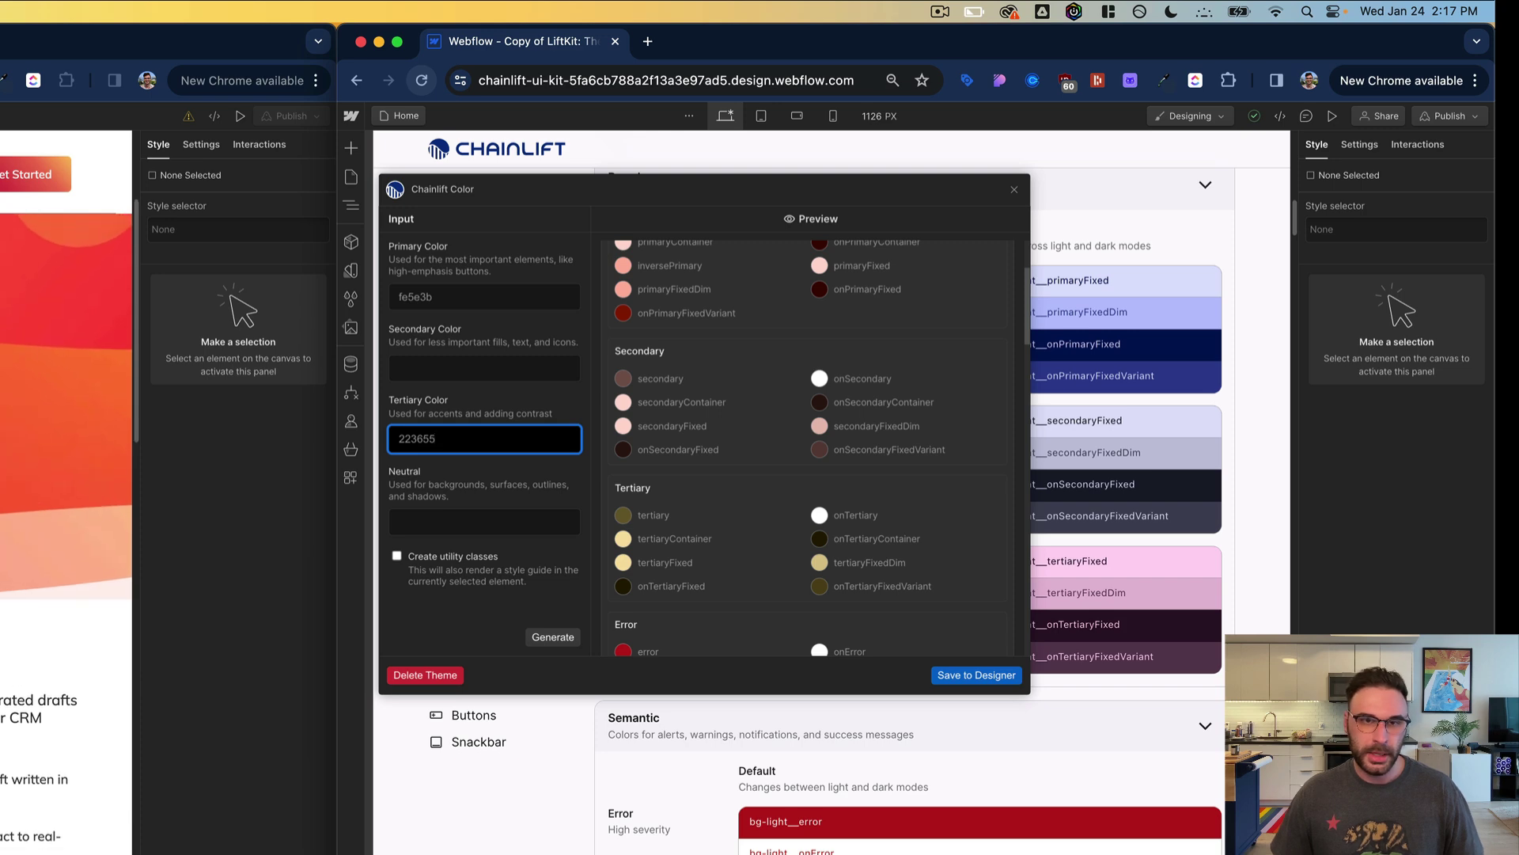
Set the theme's secondary color to the orange f9a825 and regenerate the palette preview
left_click(118, 81)
left_click(1, 80)
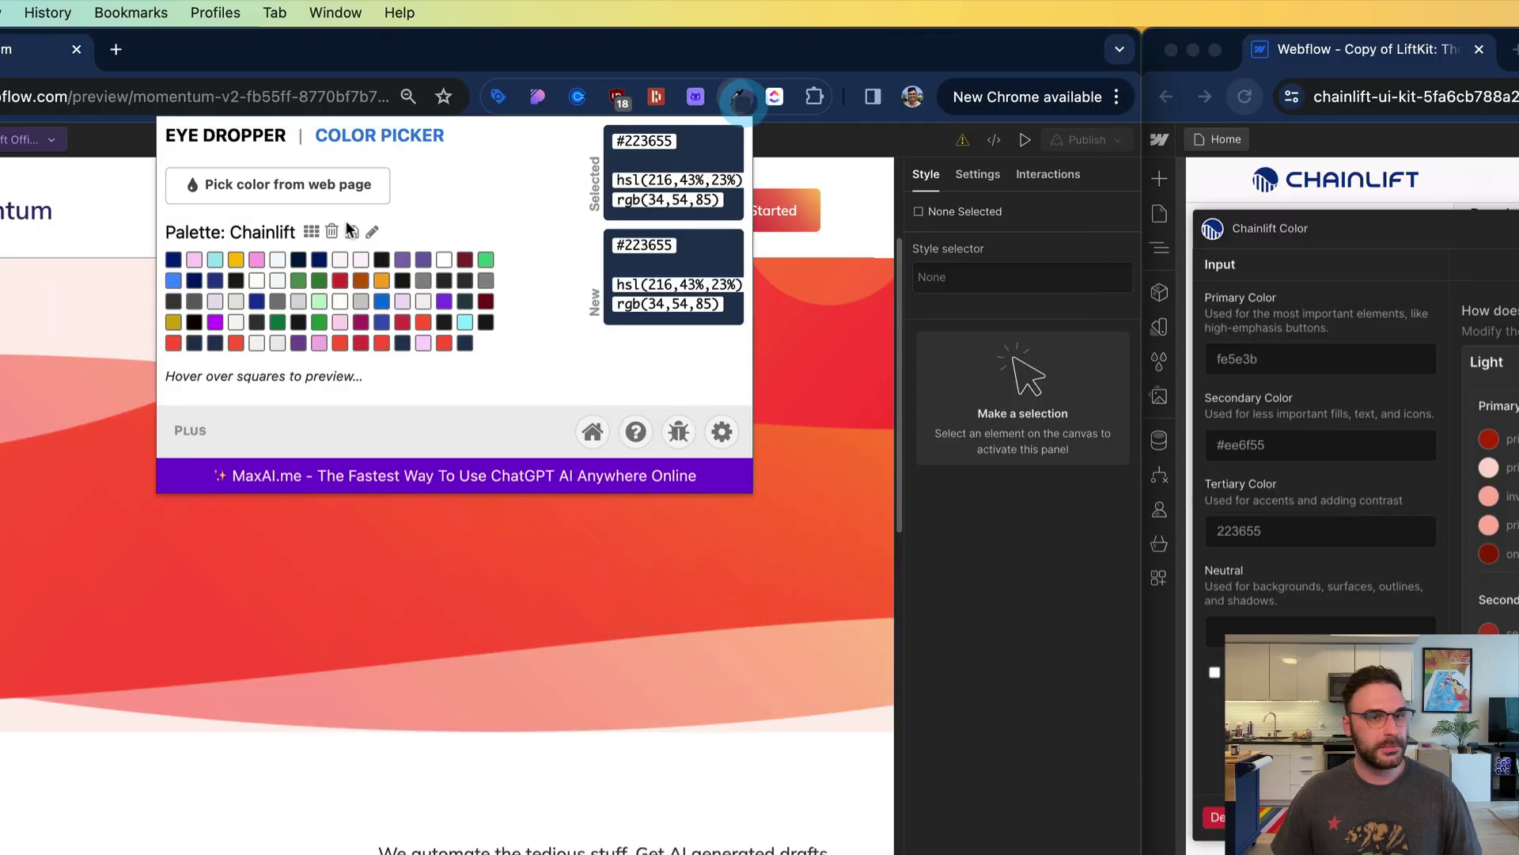
left_click(381, 280)
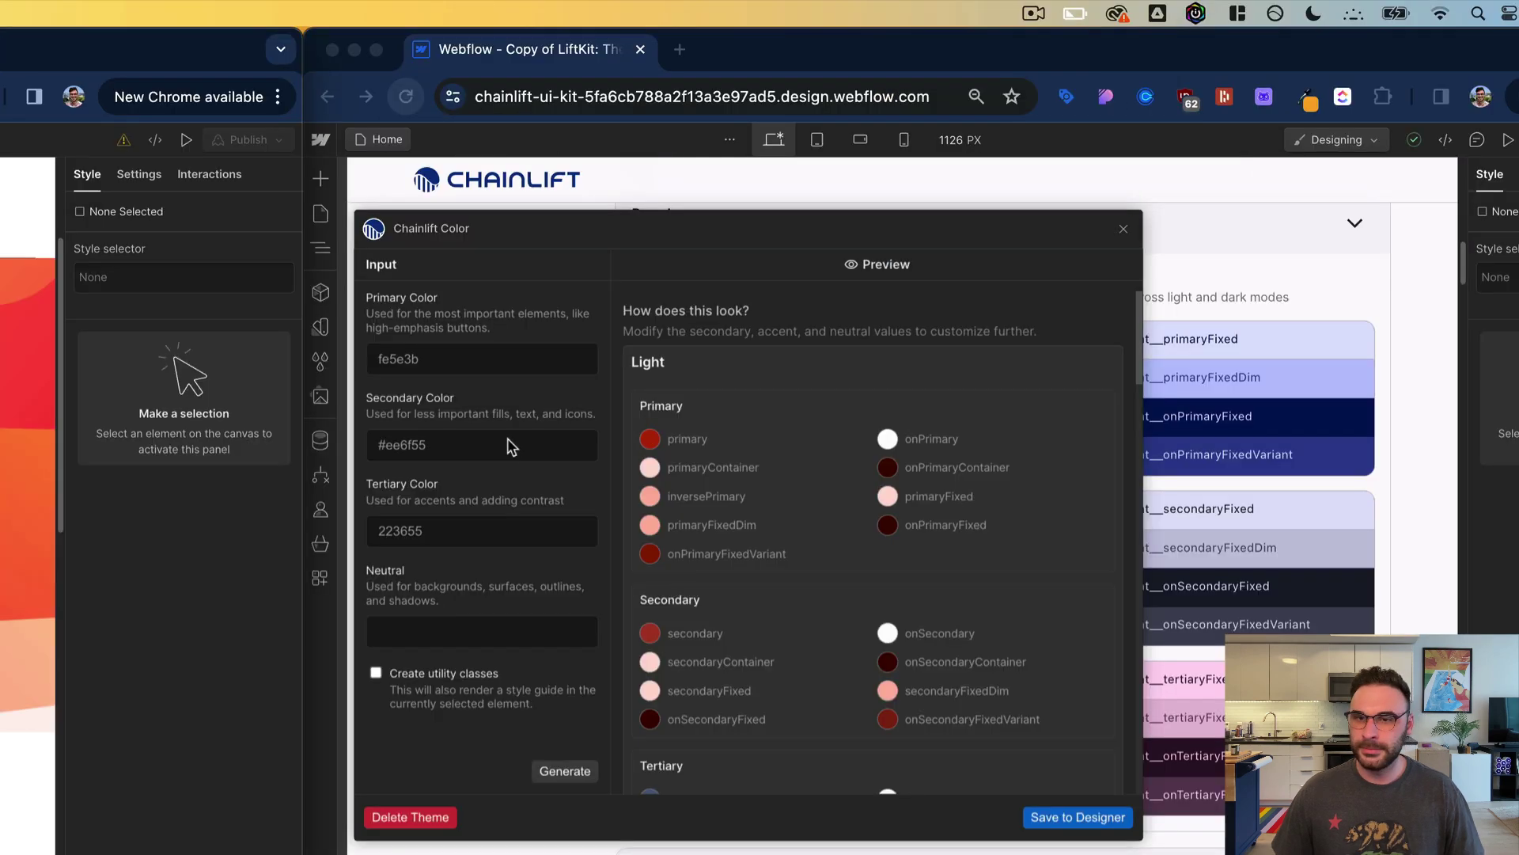
double_click(1347, 439)
key("Tab")
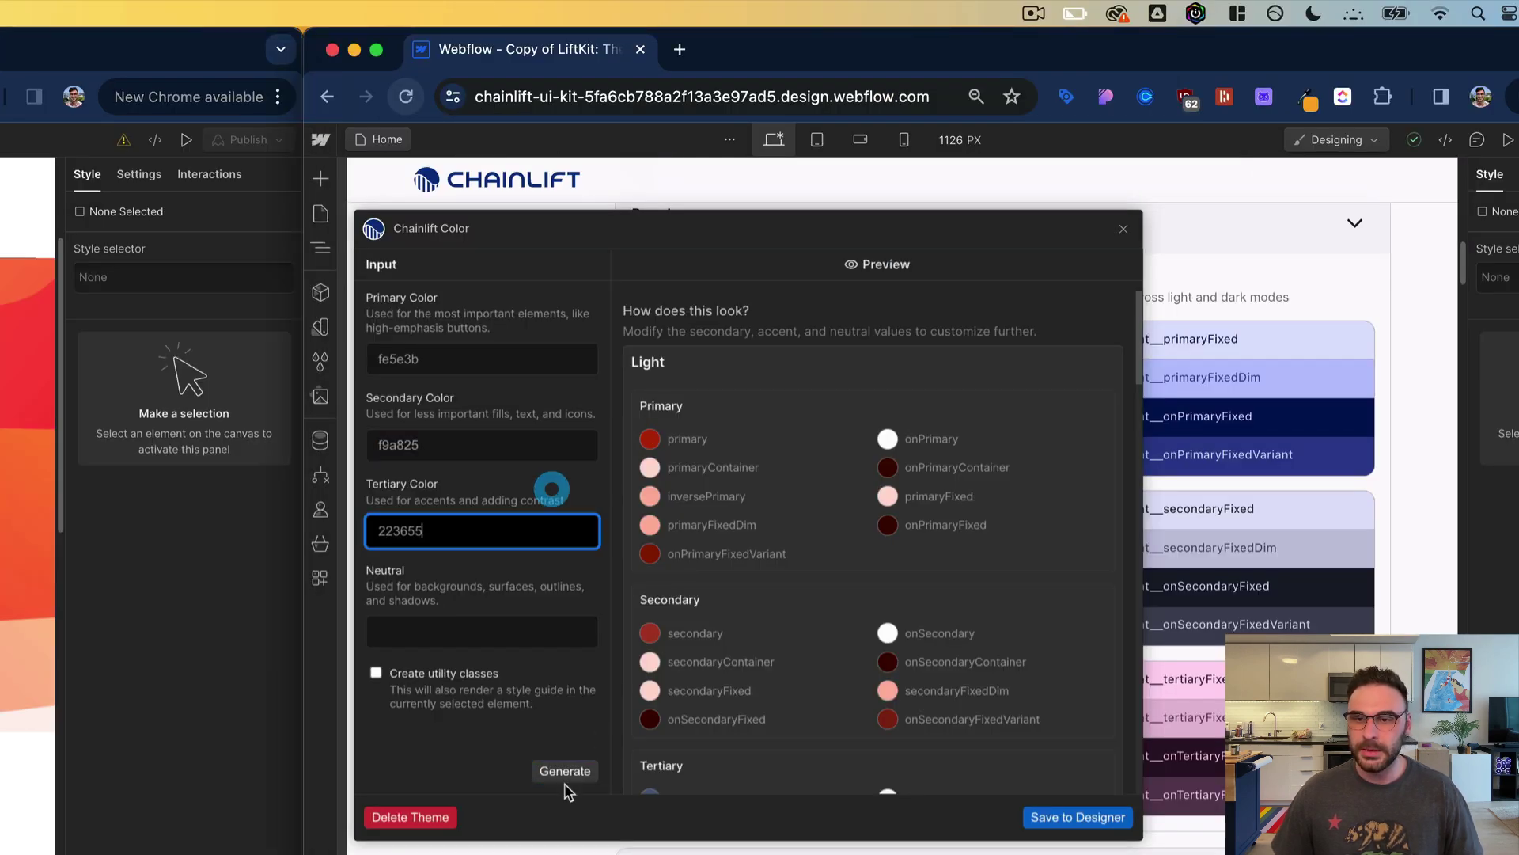
left_click(565, 773)
Save the generated theme to the Designer and make room to view the LiftKit style guide
scroll(942, 685, "down", 2)
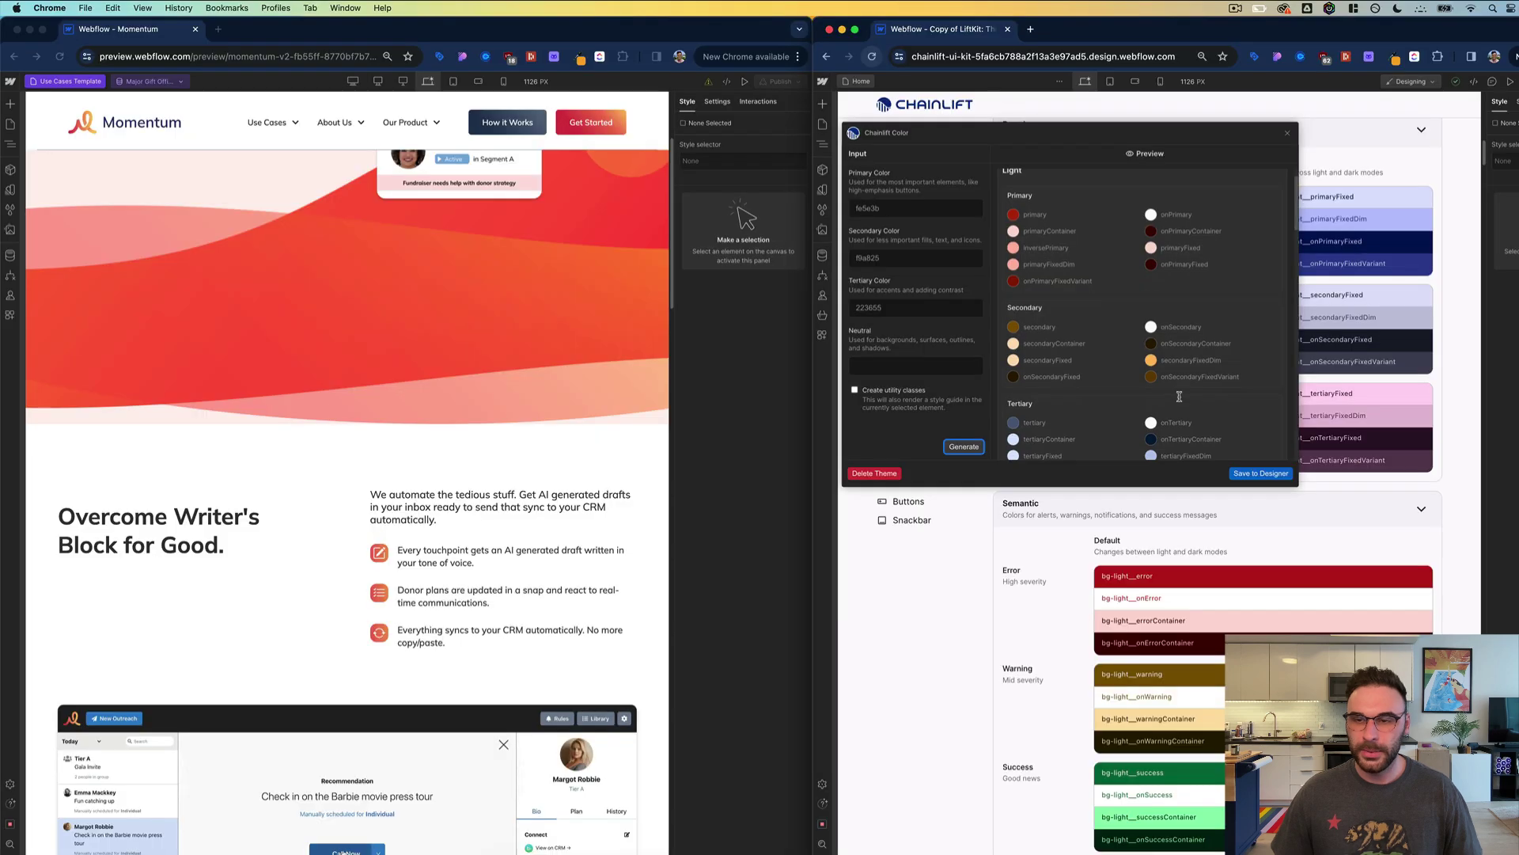
scroll(1168, 407, "down", 1)
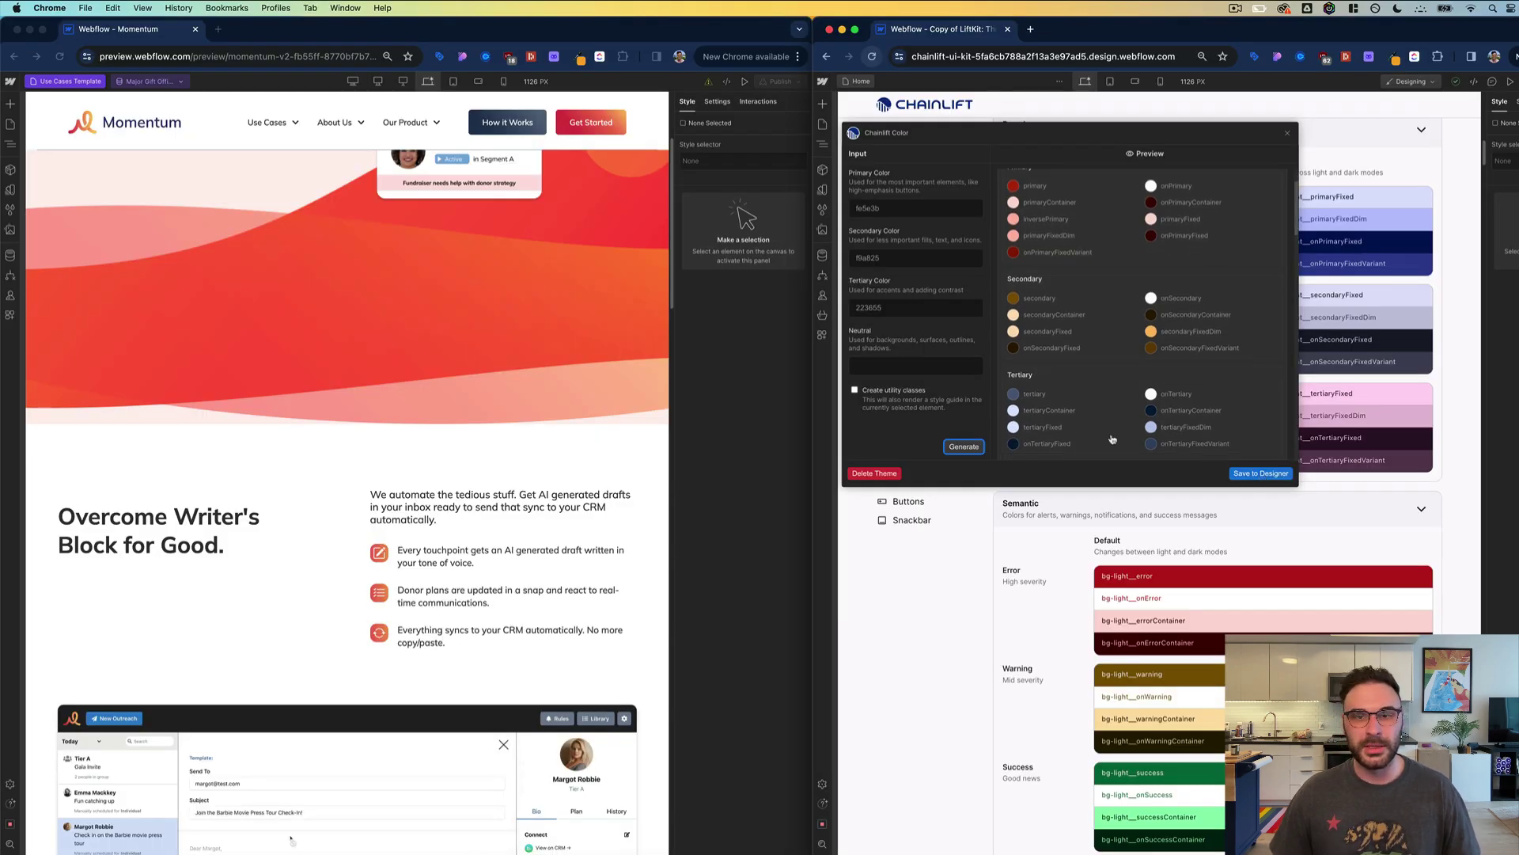
left_click_drag(811, 349, 339, 349)
left_click_drag(736, 129, 1518, 587)
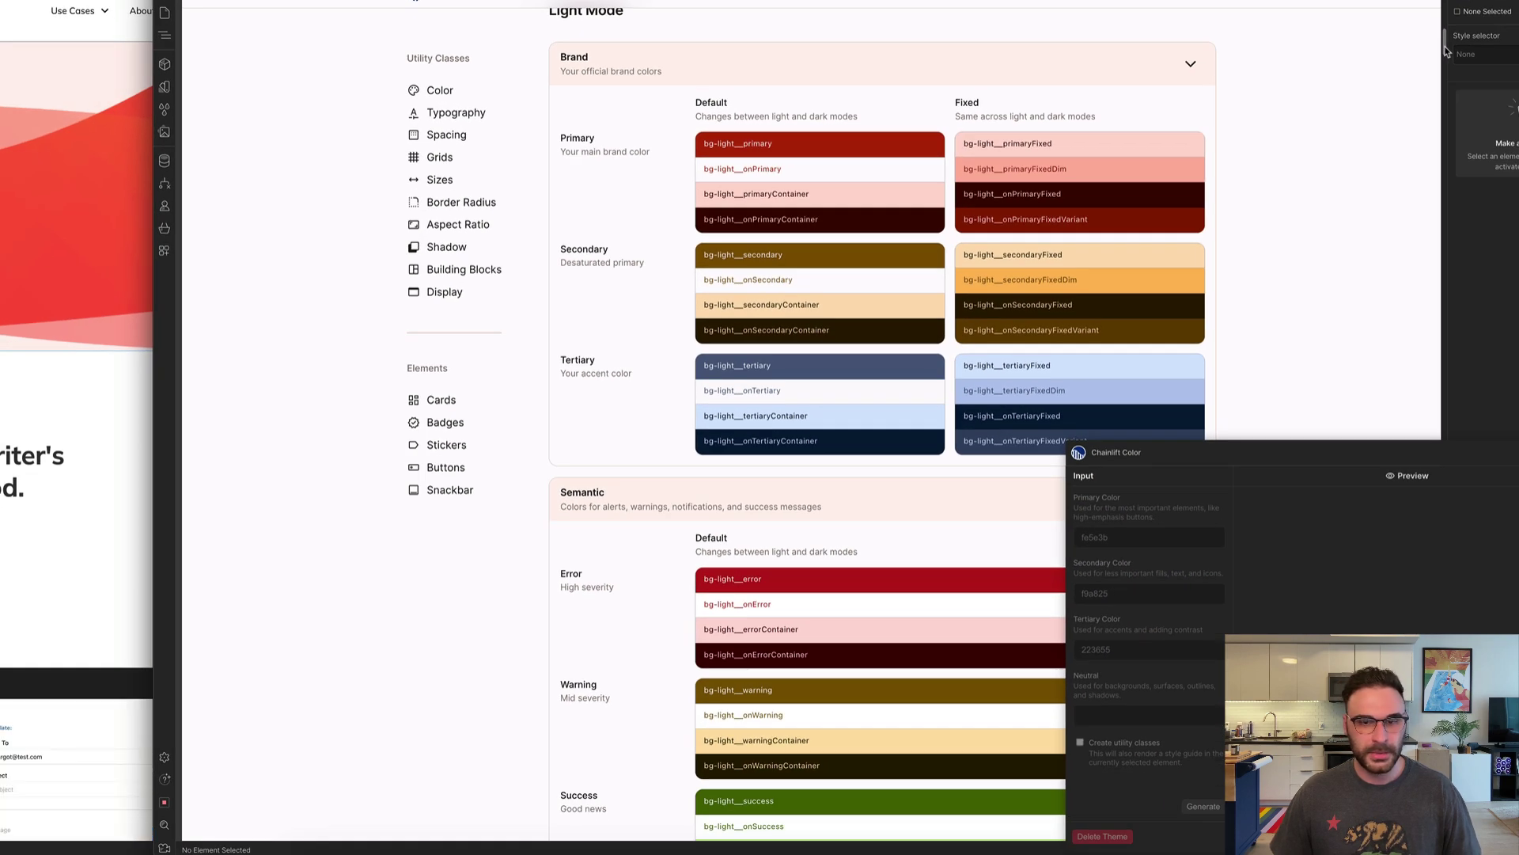
Review the brand, semantic and surface swatches in the recoloured style guide, and close Chainlift Color
left_click_drag(1445, 51, 1442, 83)
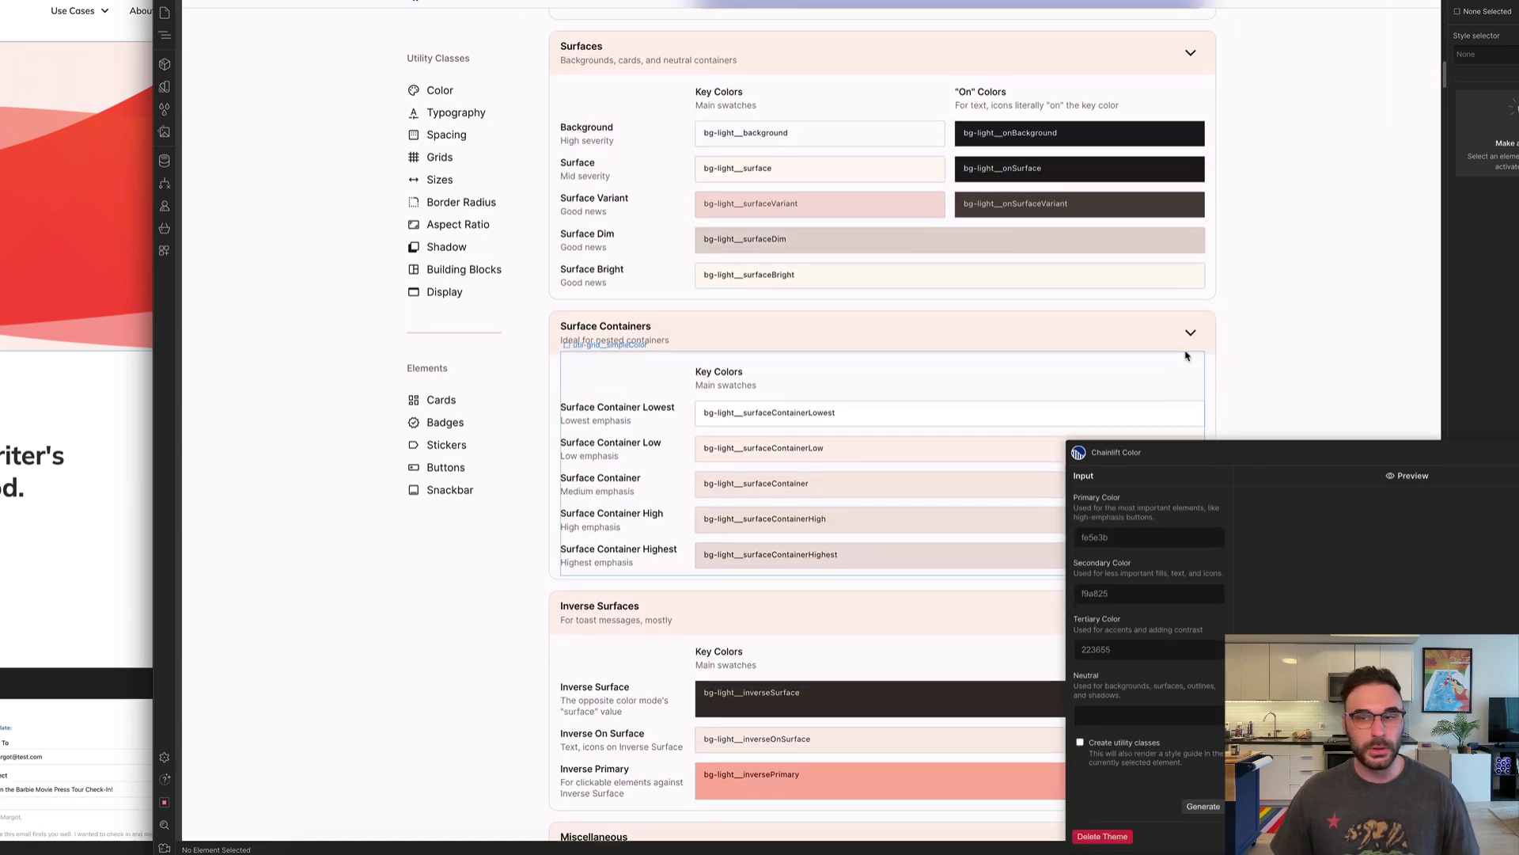
scroll(818, 429, "up", 10)
scroll(818, 428, "down", 4)
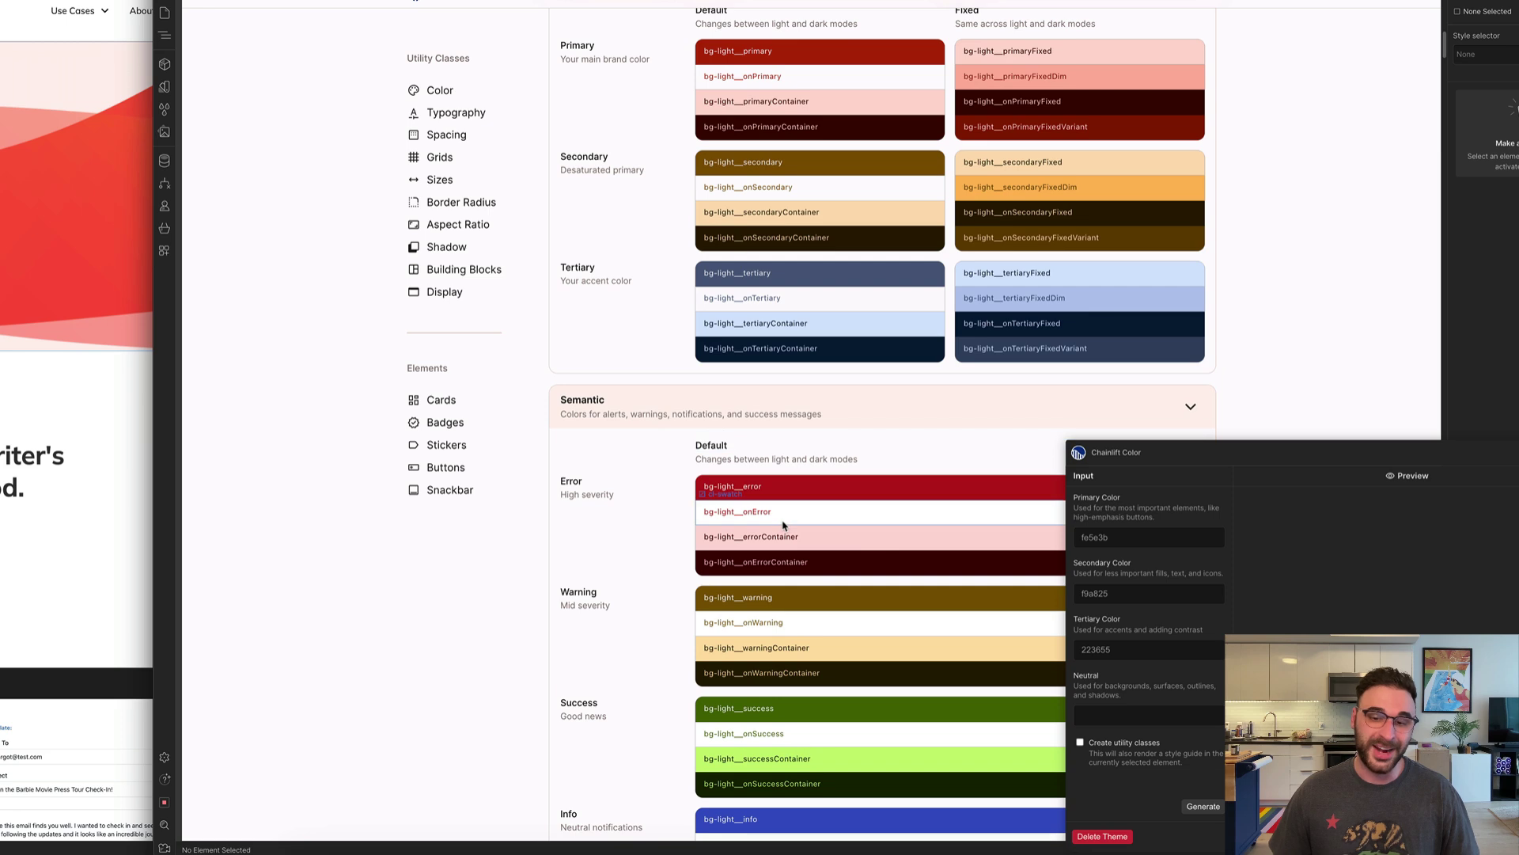
scroll(936, 543, "up", 2)
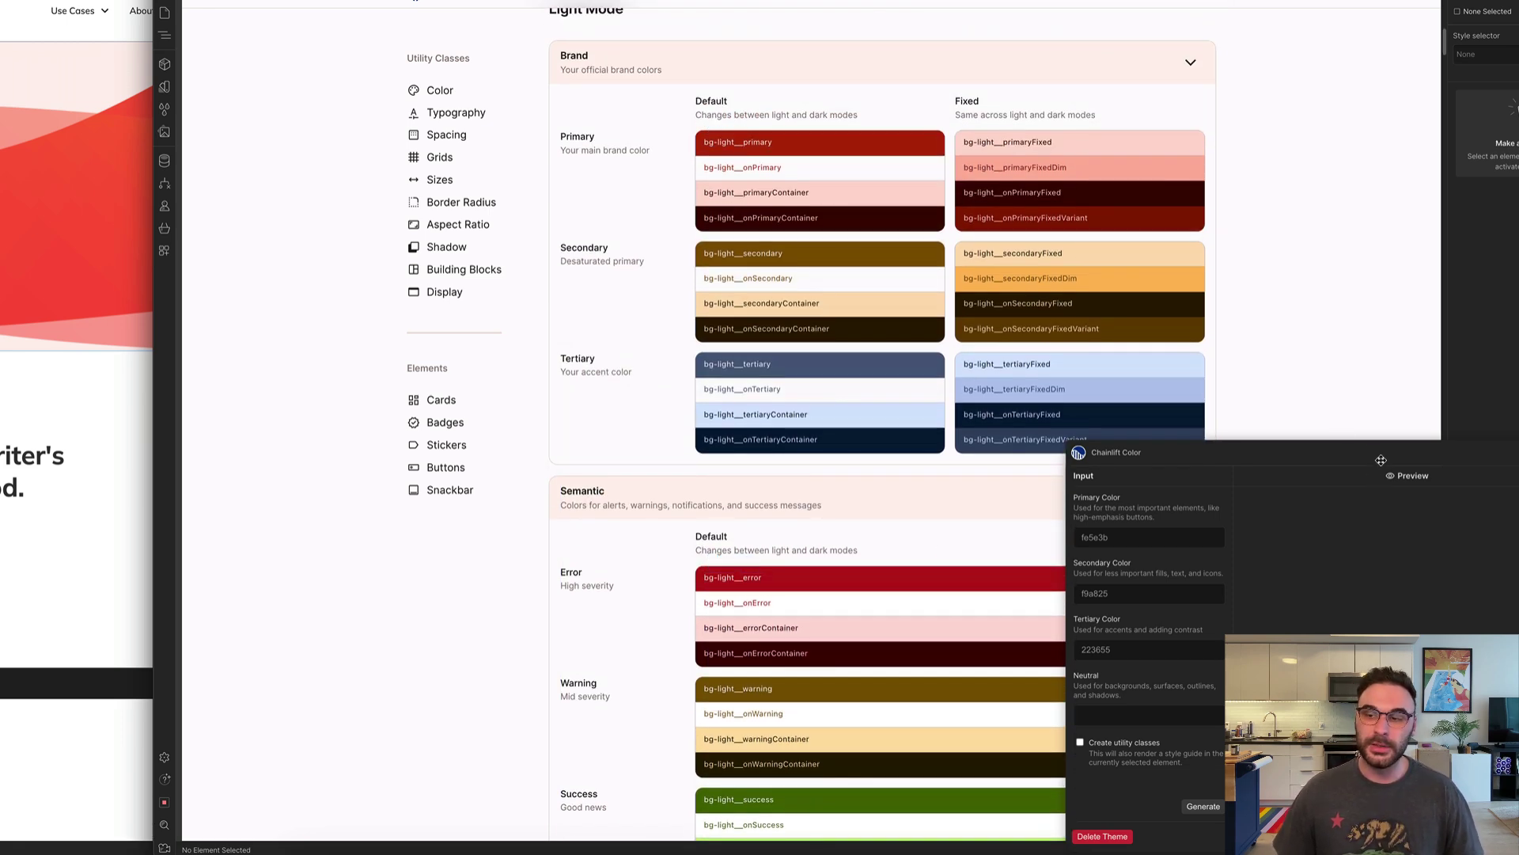
left_click_drag(1383, 457, 1013, 112)
left_click(1199, 114)
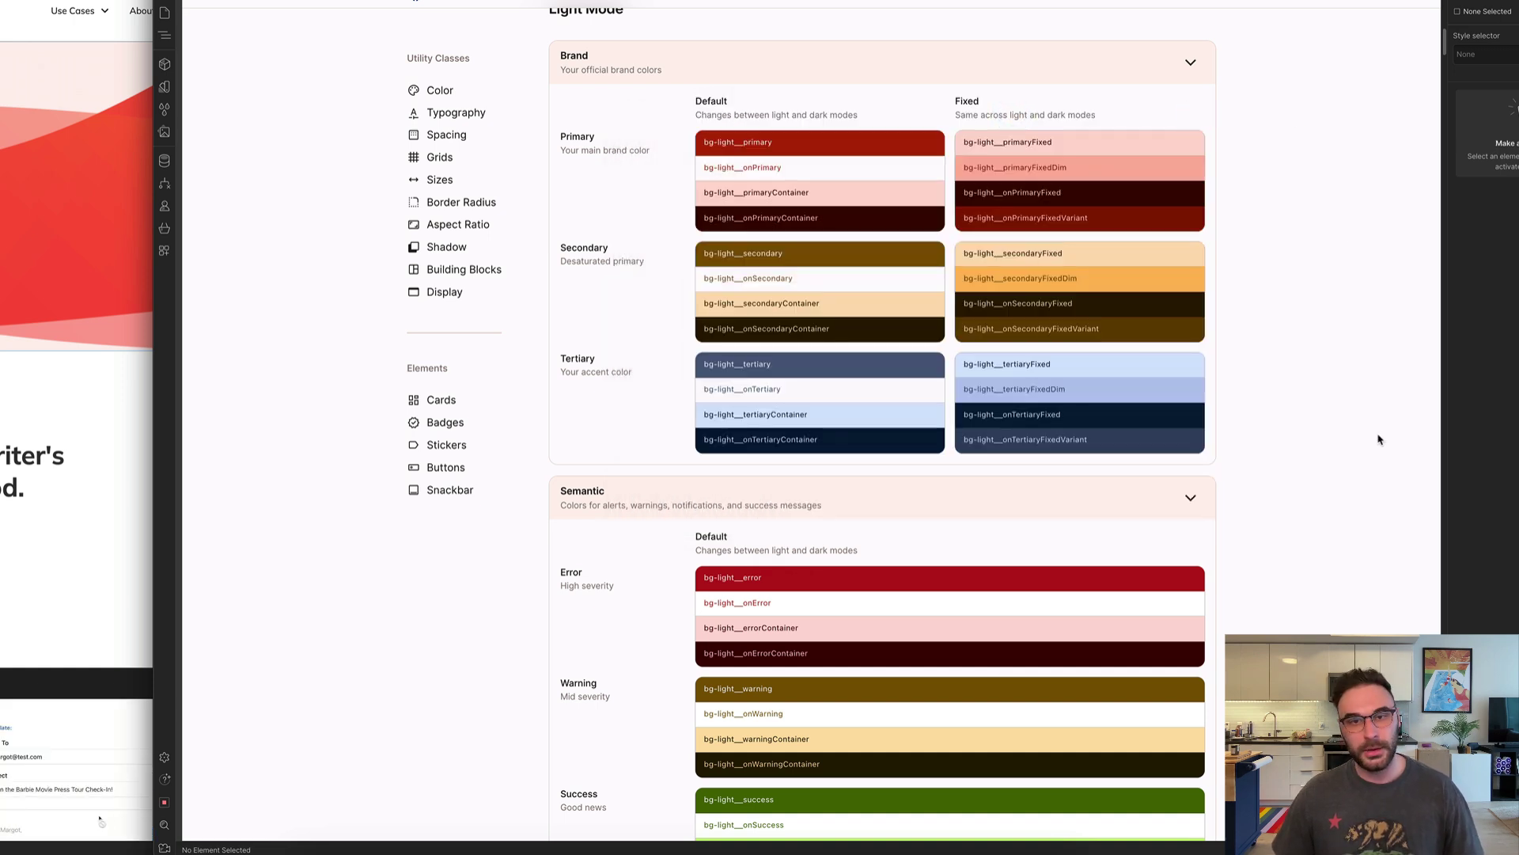
Bring the two windows back side by side and select Momentum's "Overcome Writer's Block for Good." heading to check its font
scroll(1442, 49, "down", 15)
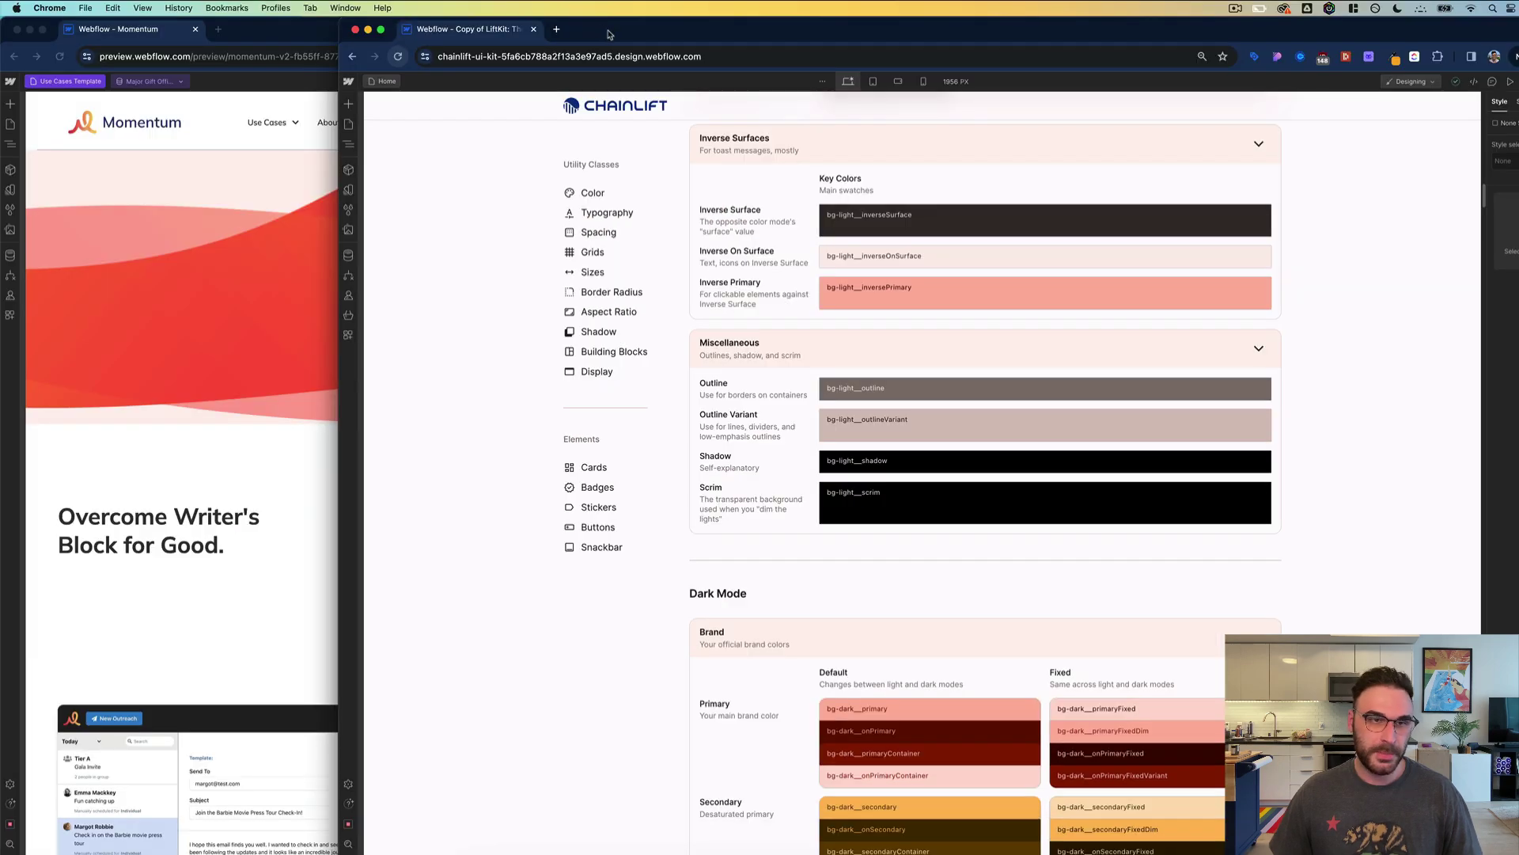
left_click_drag(608, 34, 1518, 299)
scroll(377, 398, "up", 5)
left_click(225, 238)
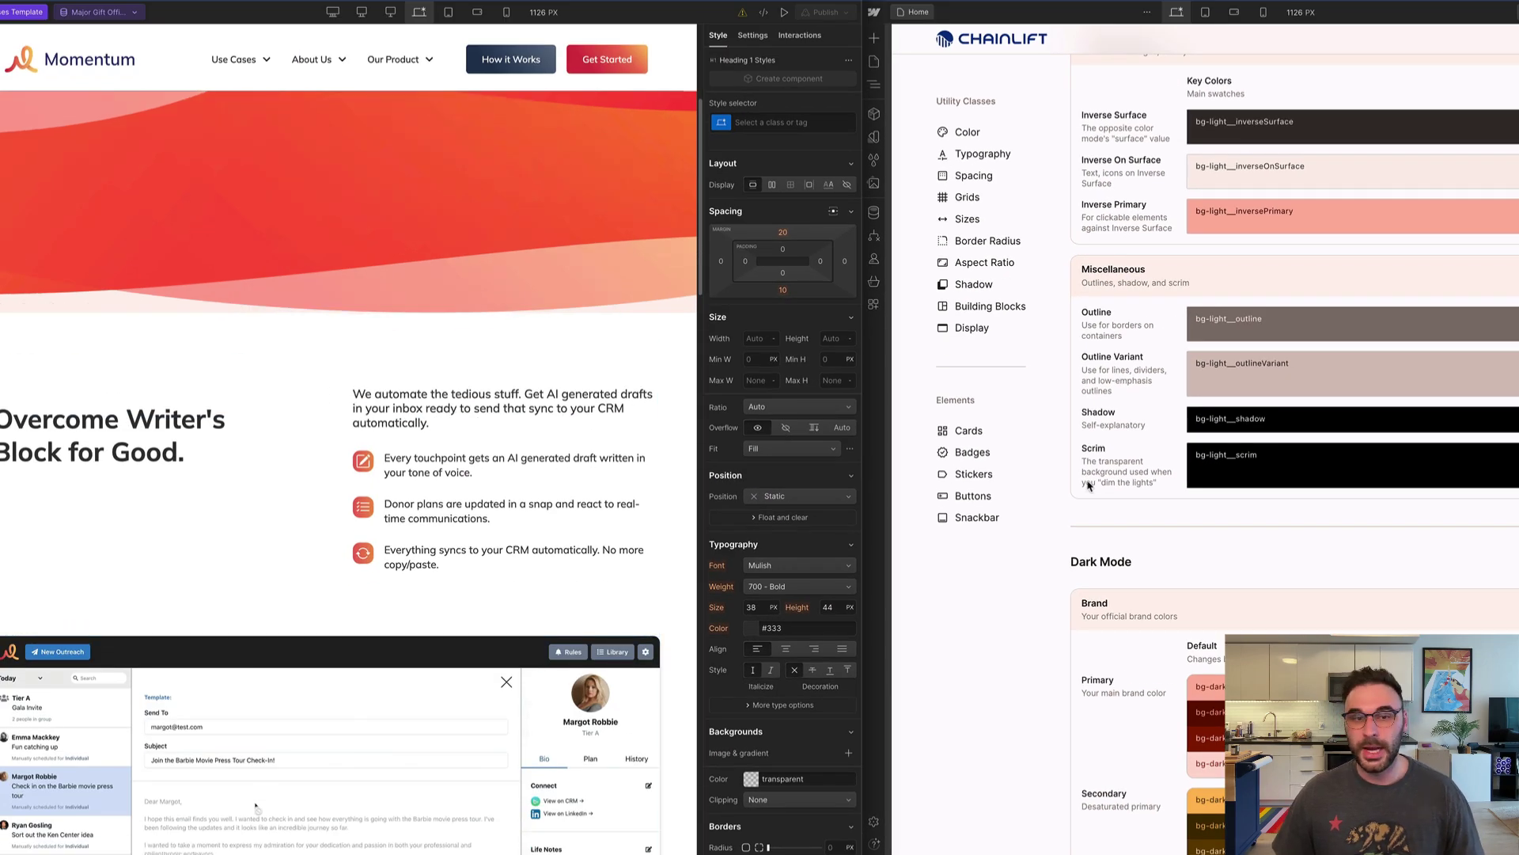
Set the font of the LiftKit project's Body (All Pages) style to Mulish and preview the page
scroll(980, 634, "up", 15)
left_click(875, 86)
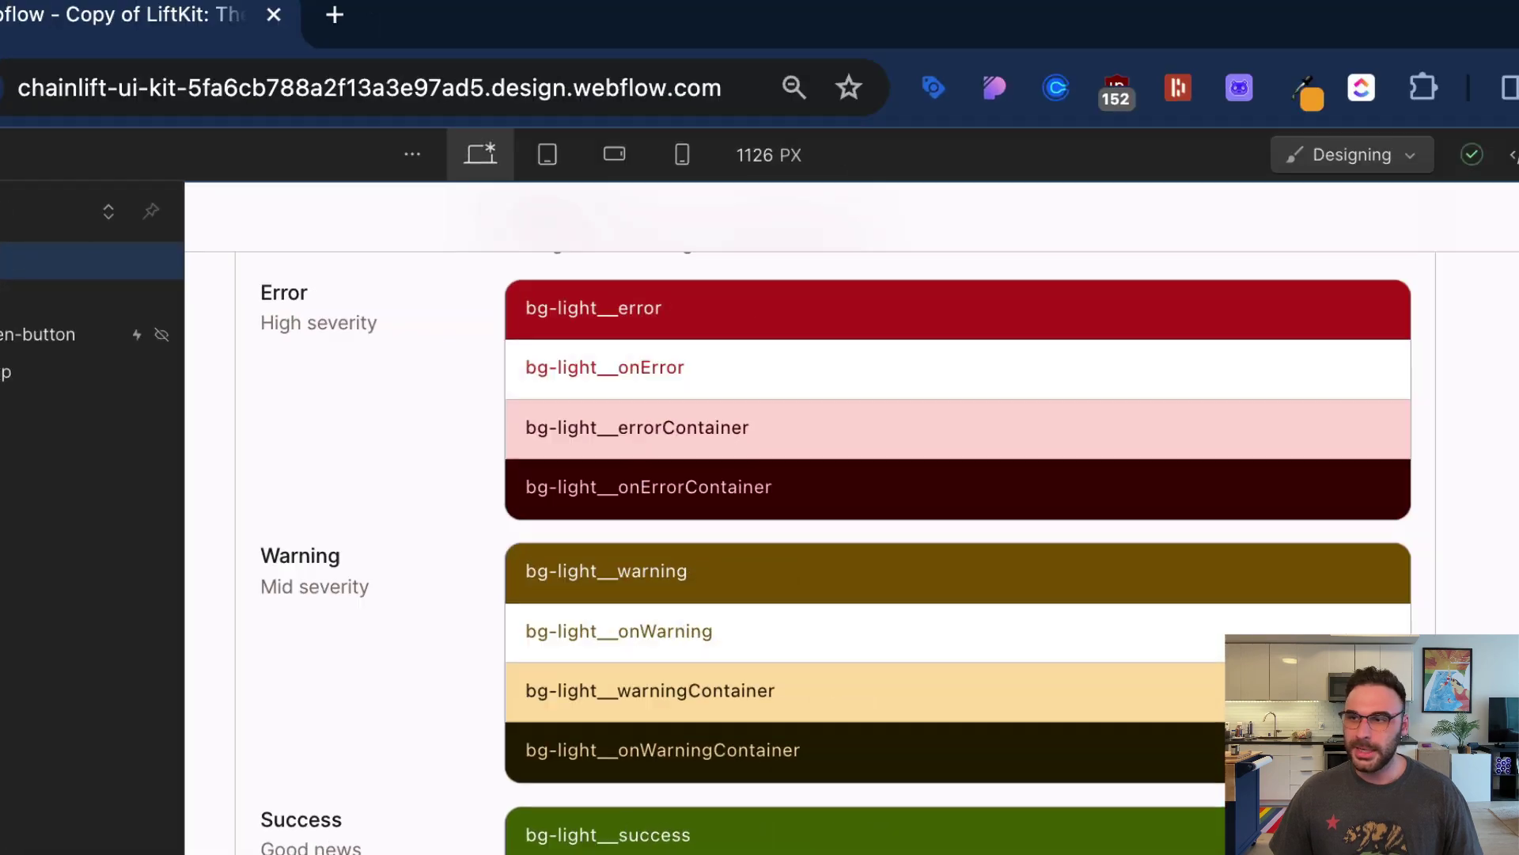
left_click(760, 383)
left_click(661, 572)
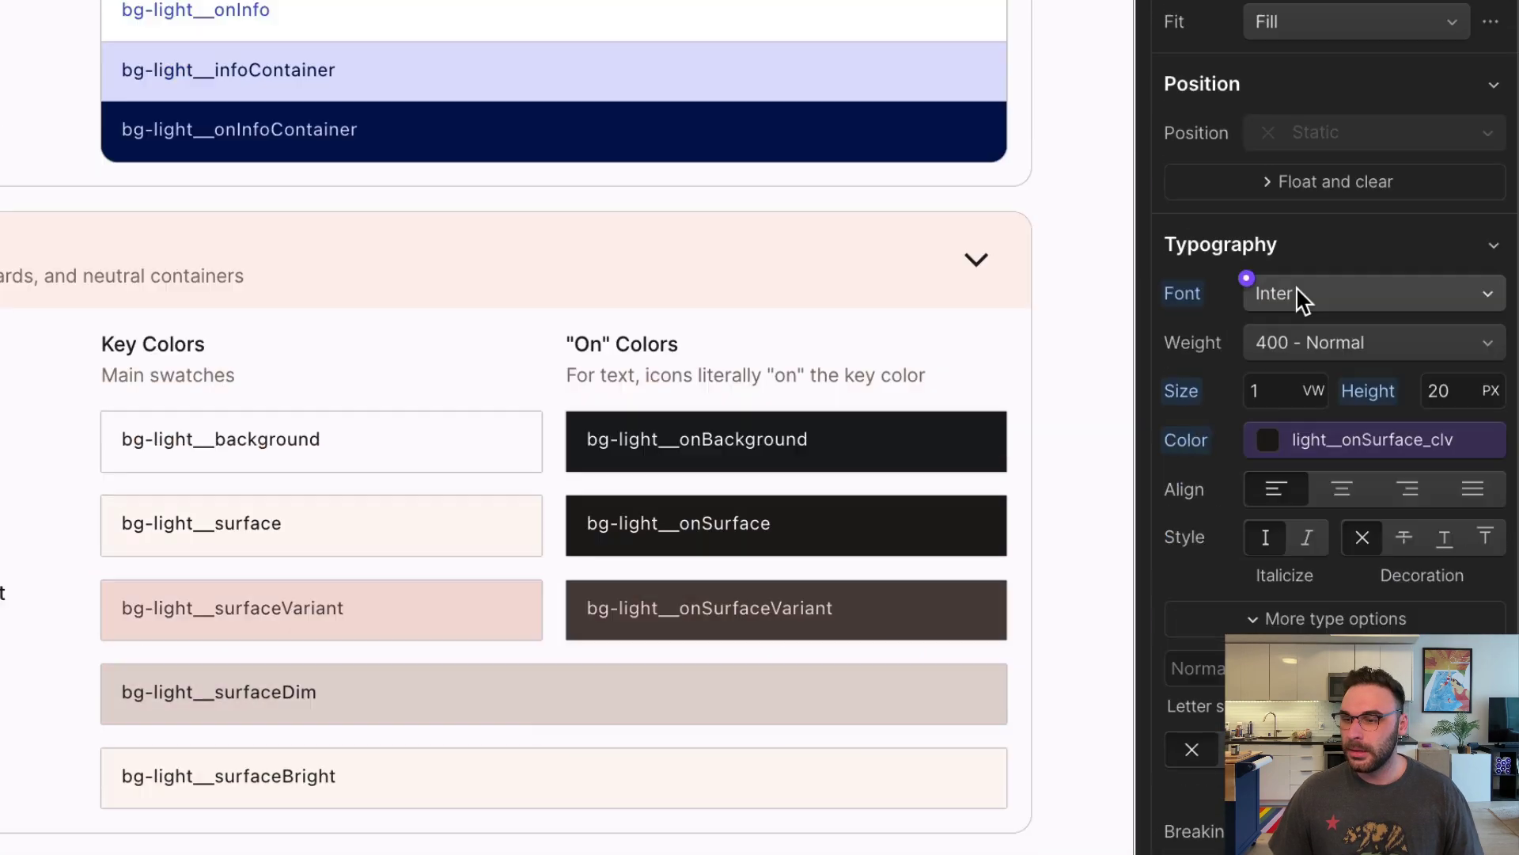
left_click(1296, 292)
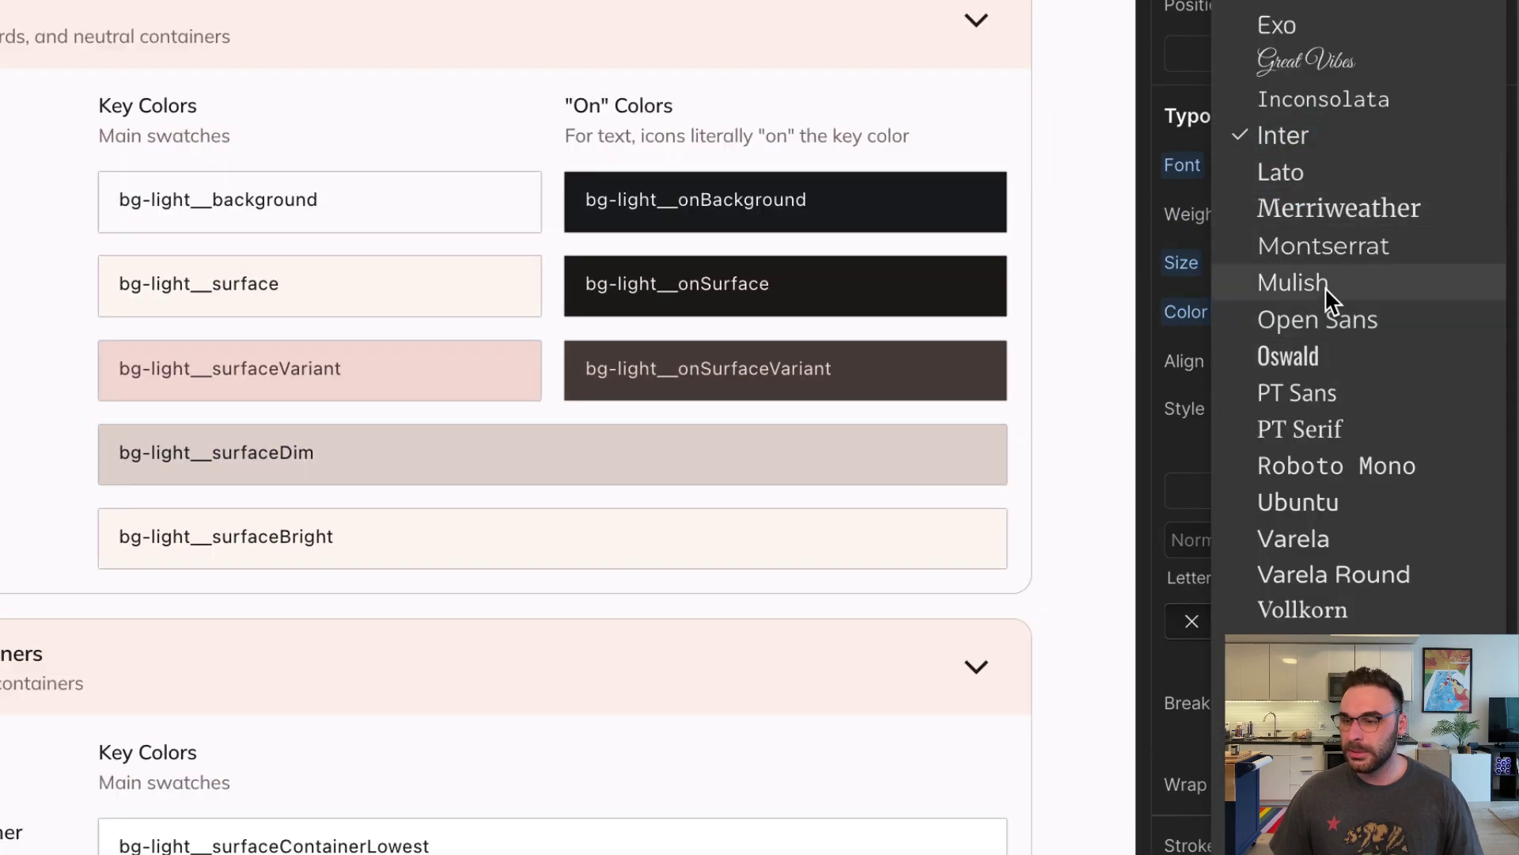
left_click(1325, 286)
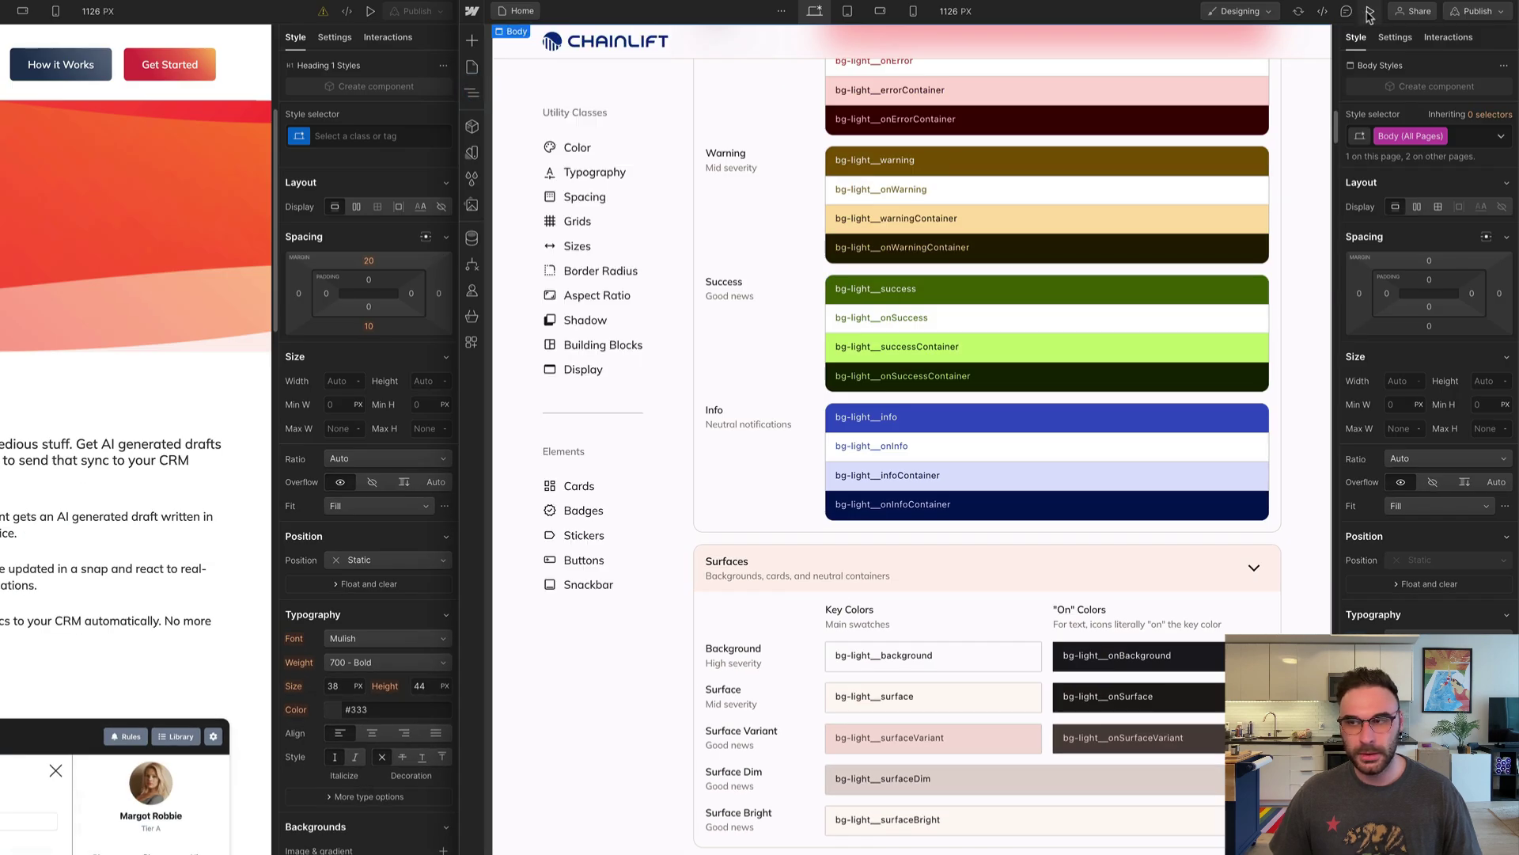
left_click(1370, 13)
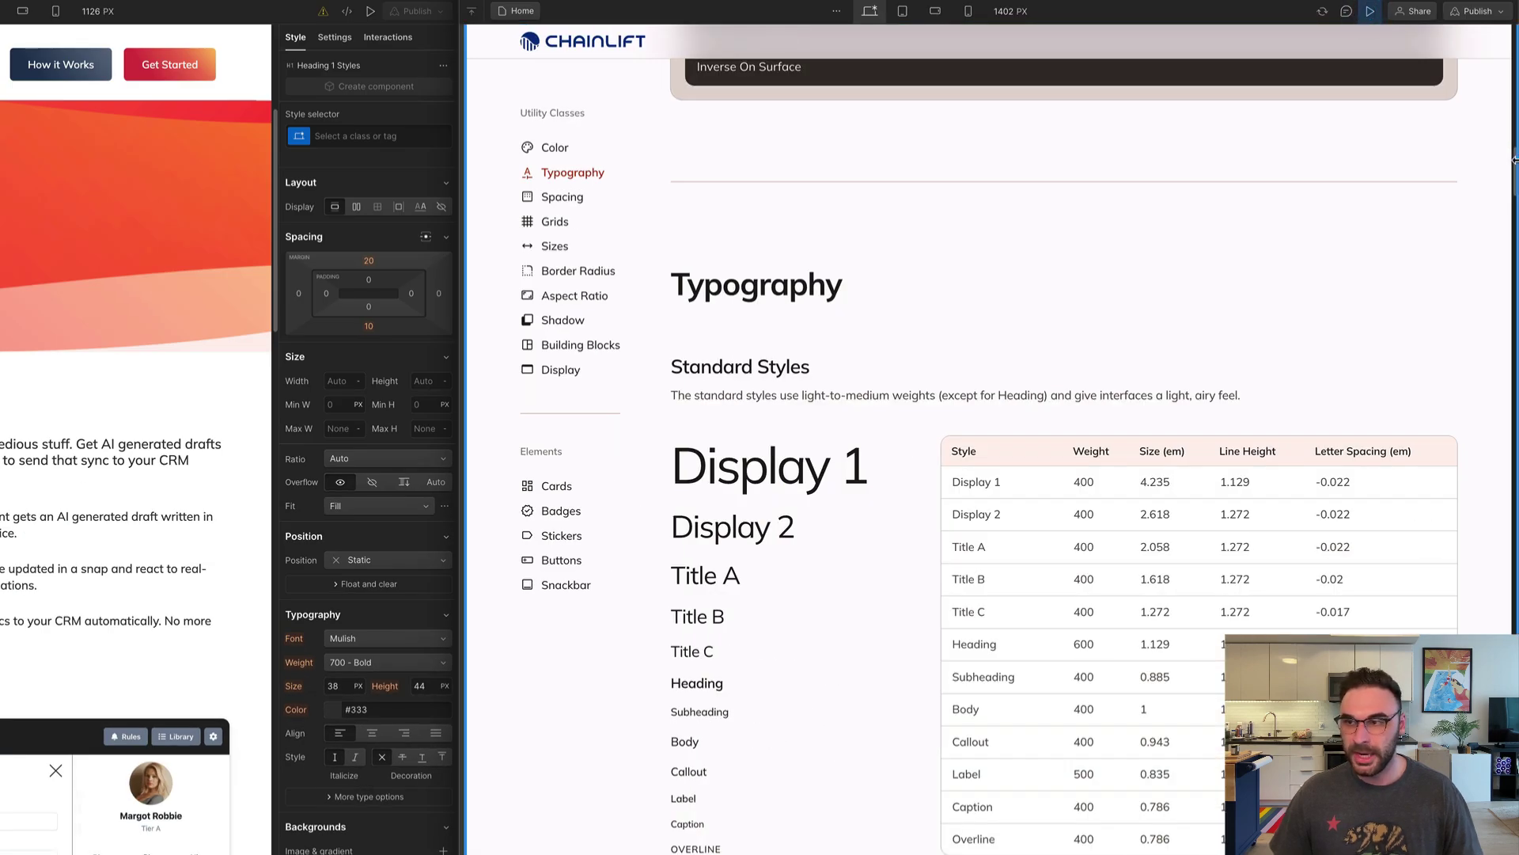
Examine the Typography section of the restyled style guide in the Designer and in preview
left_click_drag(1515, 155, 1515, 184)
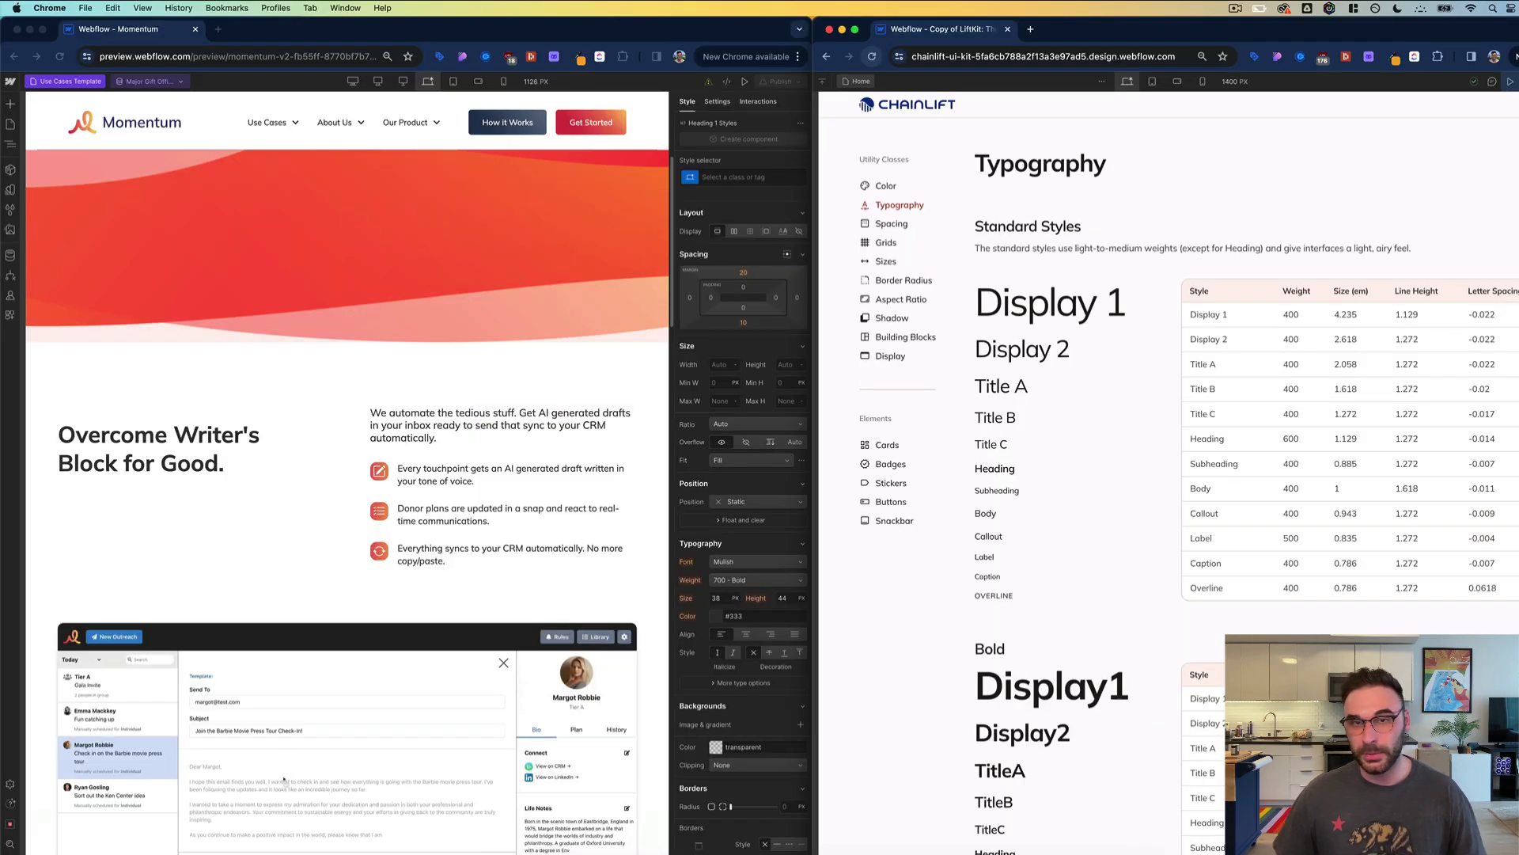
left_click(1512, 83)
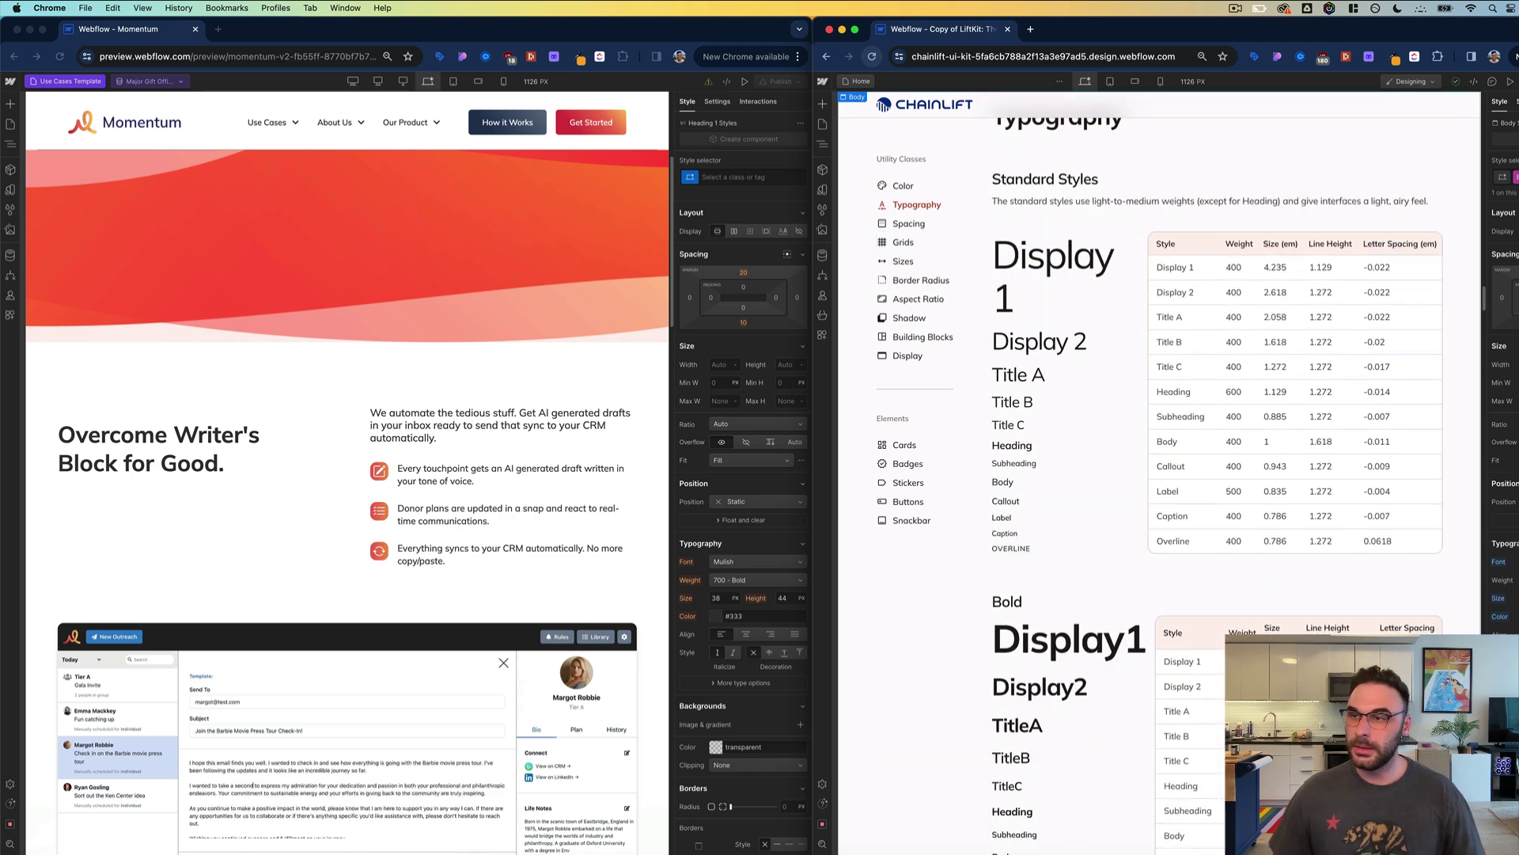
left_click(1510, 82)
left_click(962, 242)
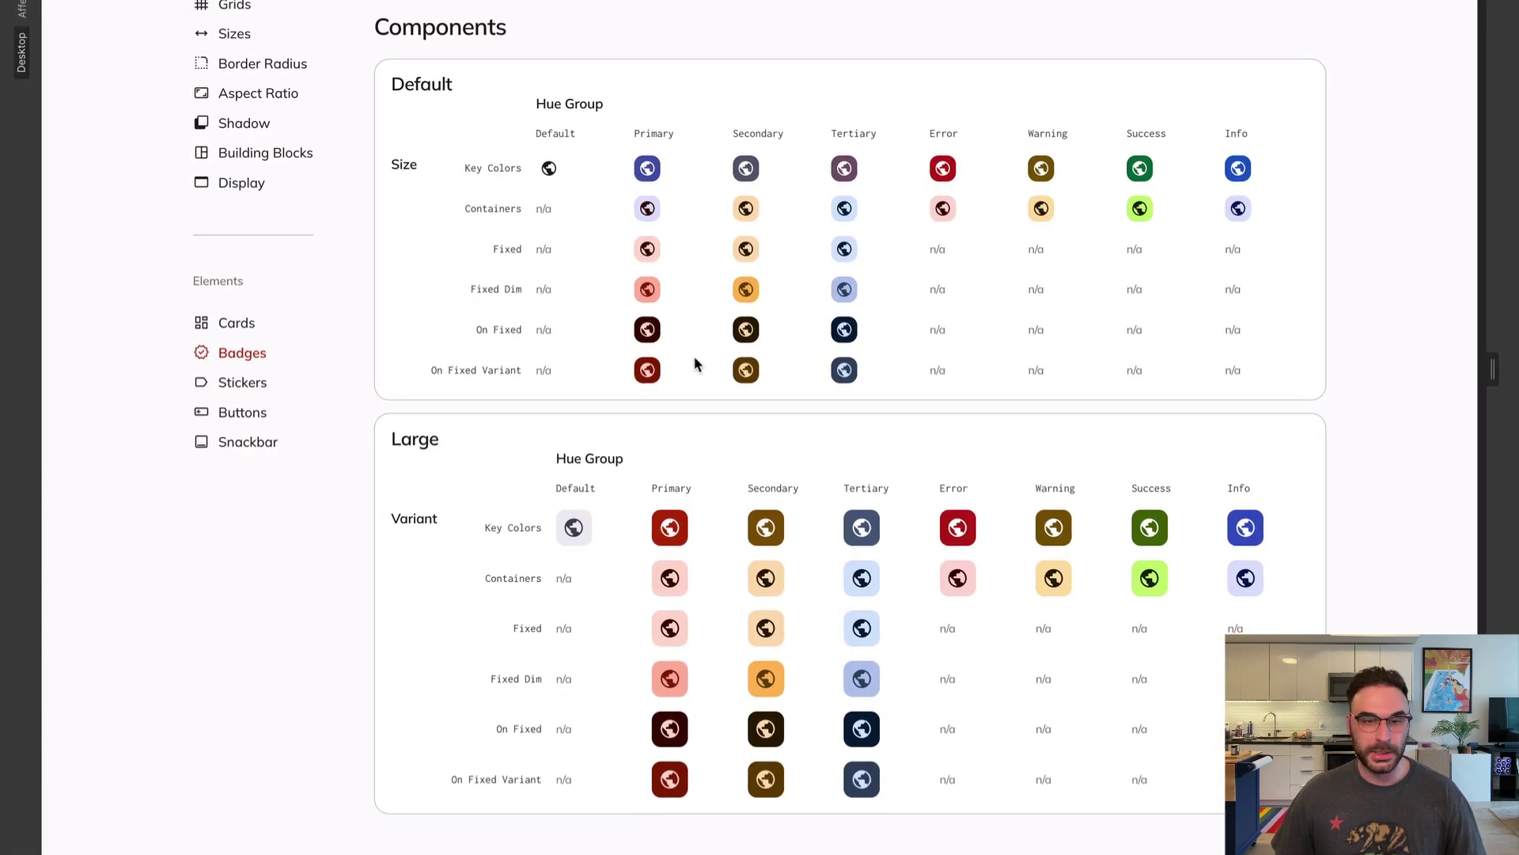
Review the recoloured badges, stickers, buttons, navigation with its Use Cases dropdown, and snackbar examples in the style guide
scroll(705, 418, "down", 8)
scroll(730, 478, "down", 7)
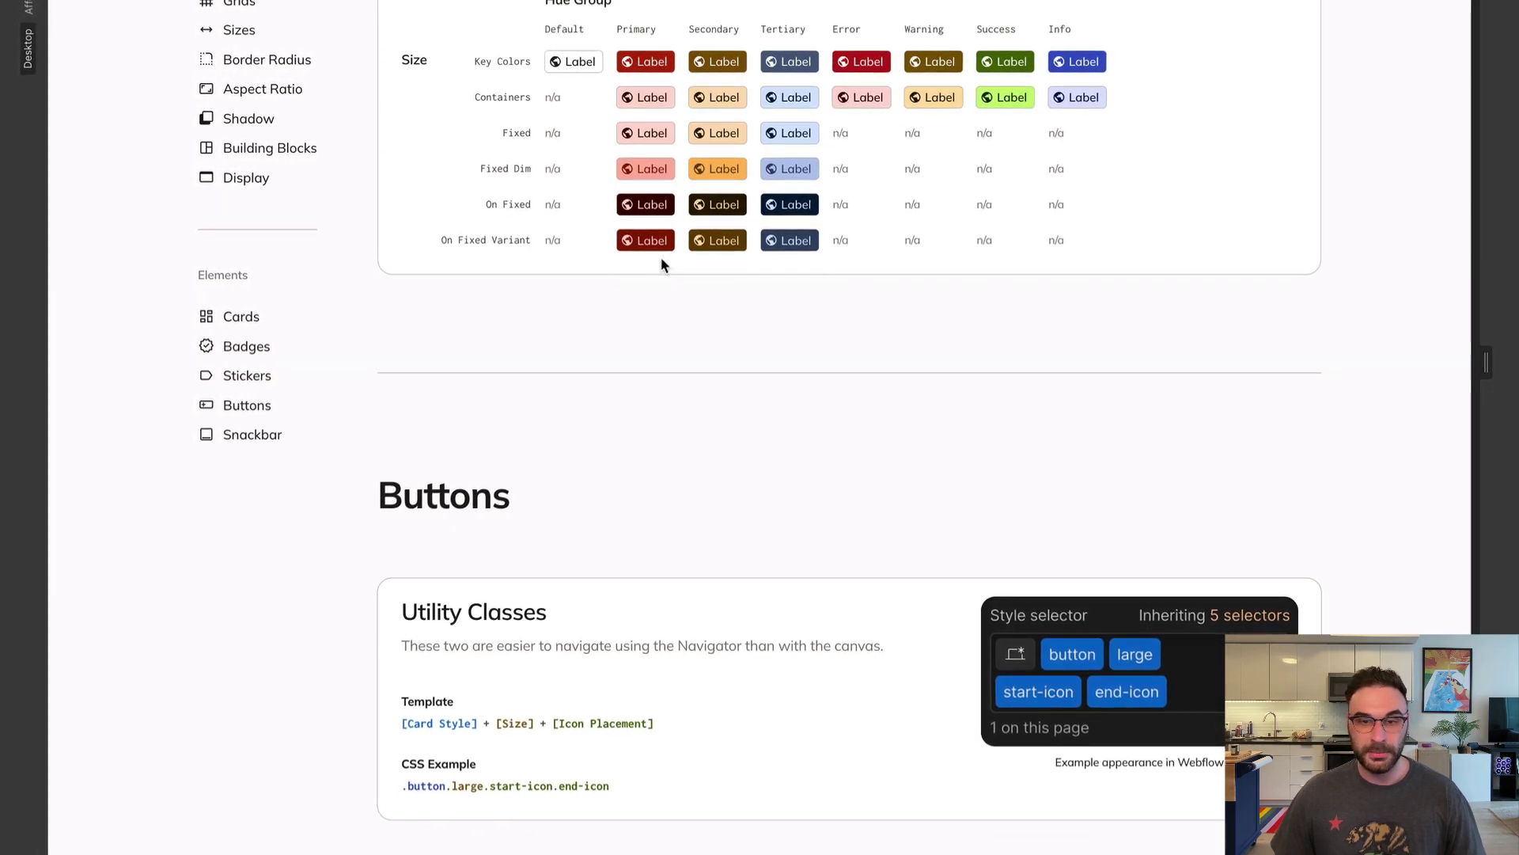
scroll(733, 349, "down", 7)
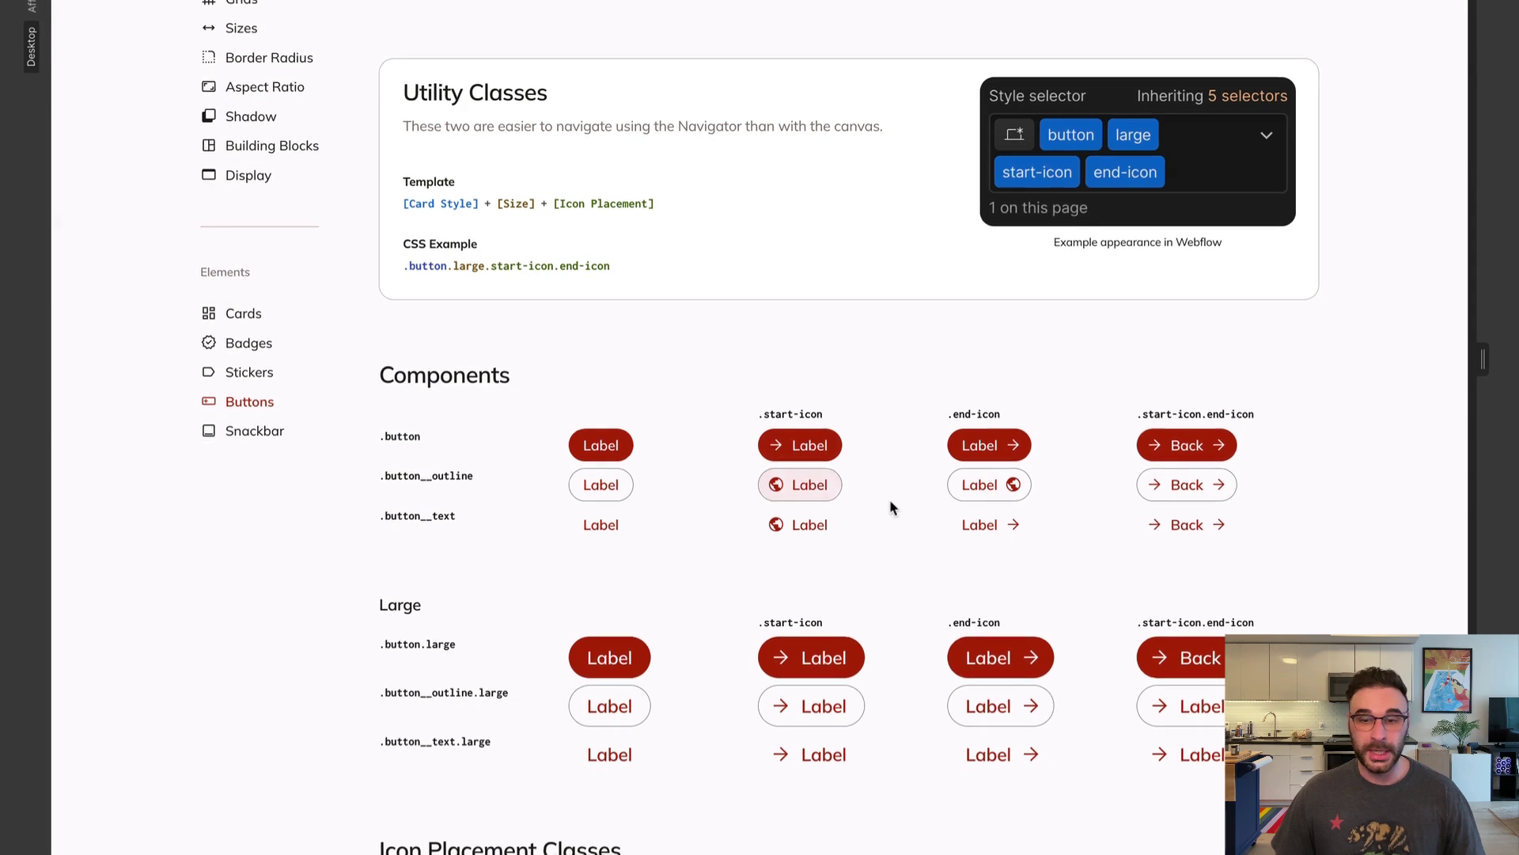
scroll(892, 509, "down", 5)
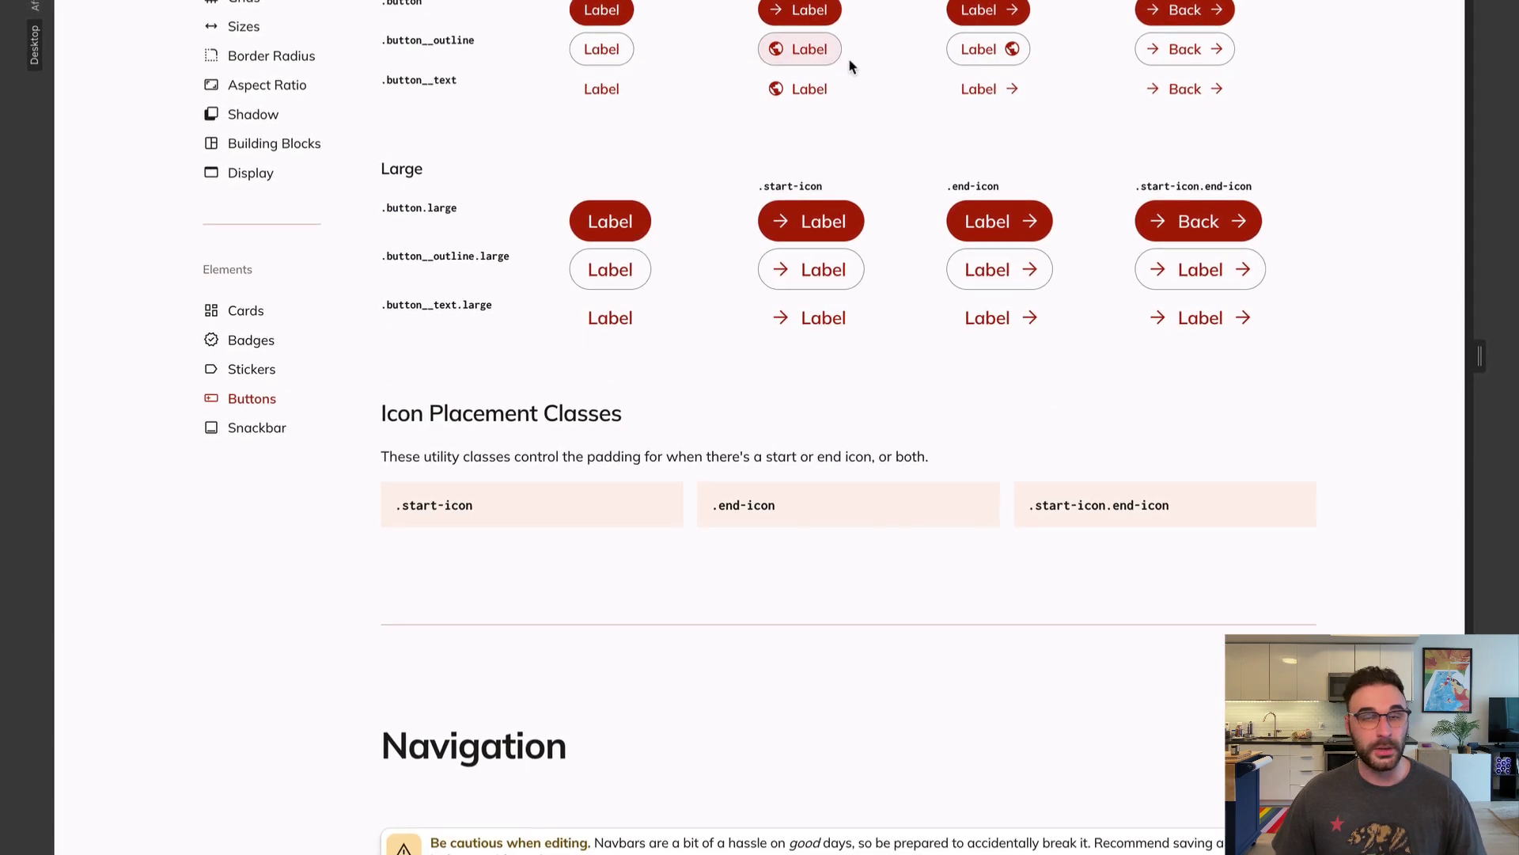
scroll(870, 390, "down", 8)
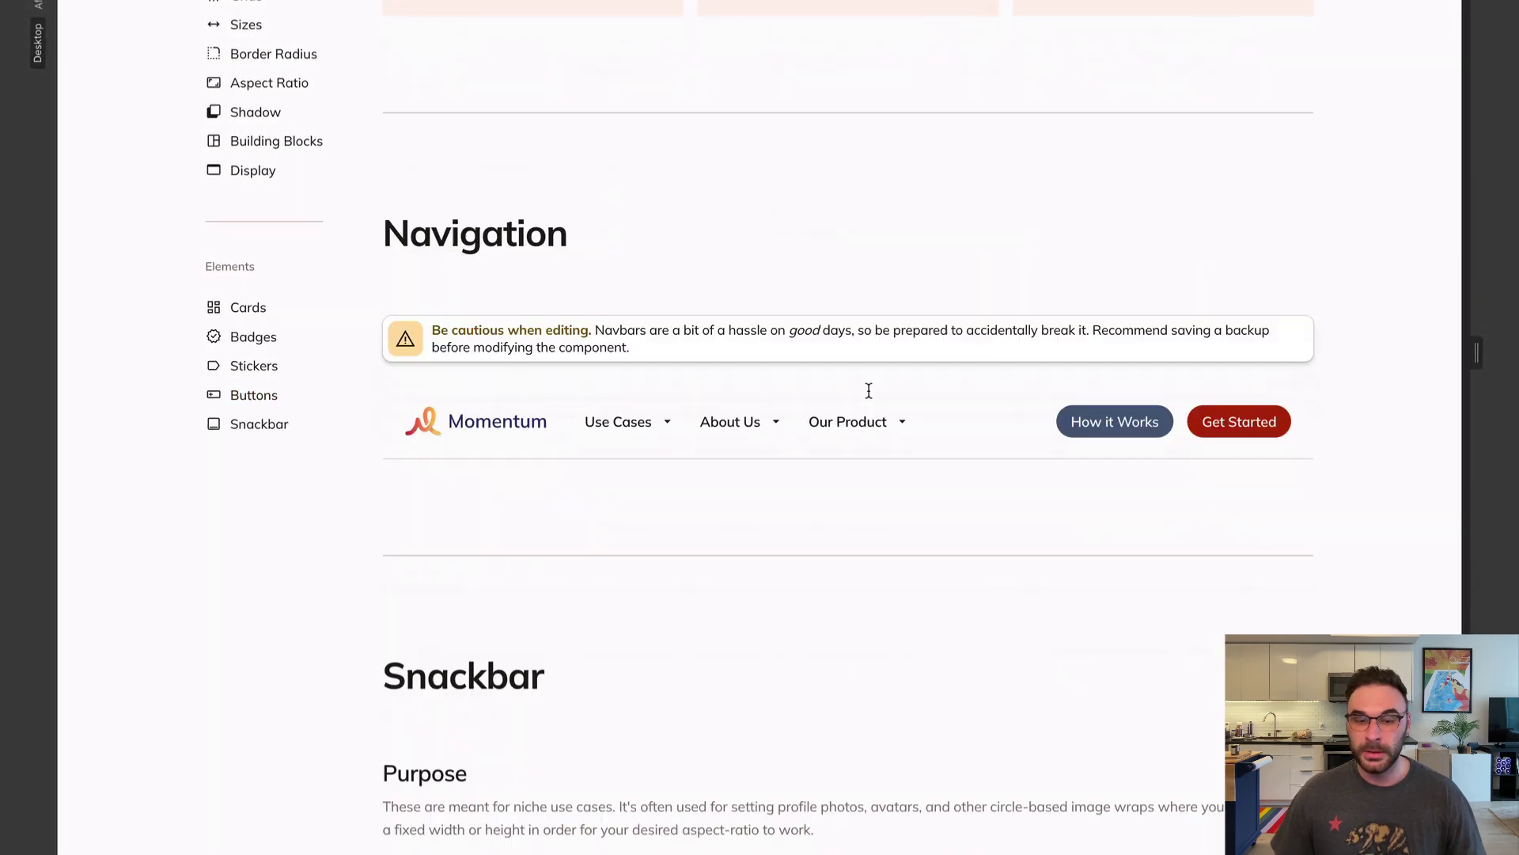
mouse_move(652, 214)
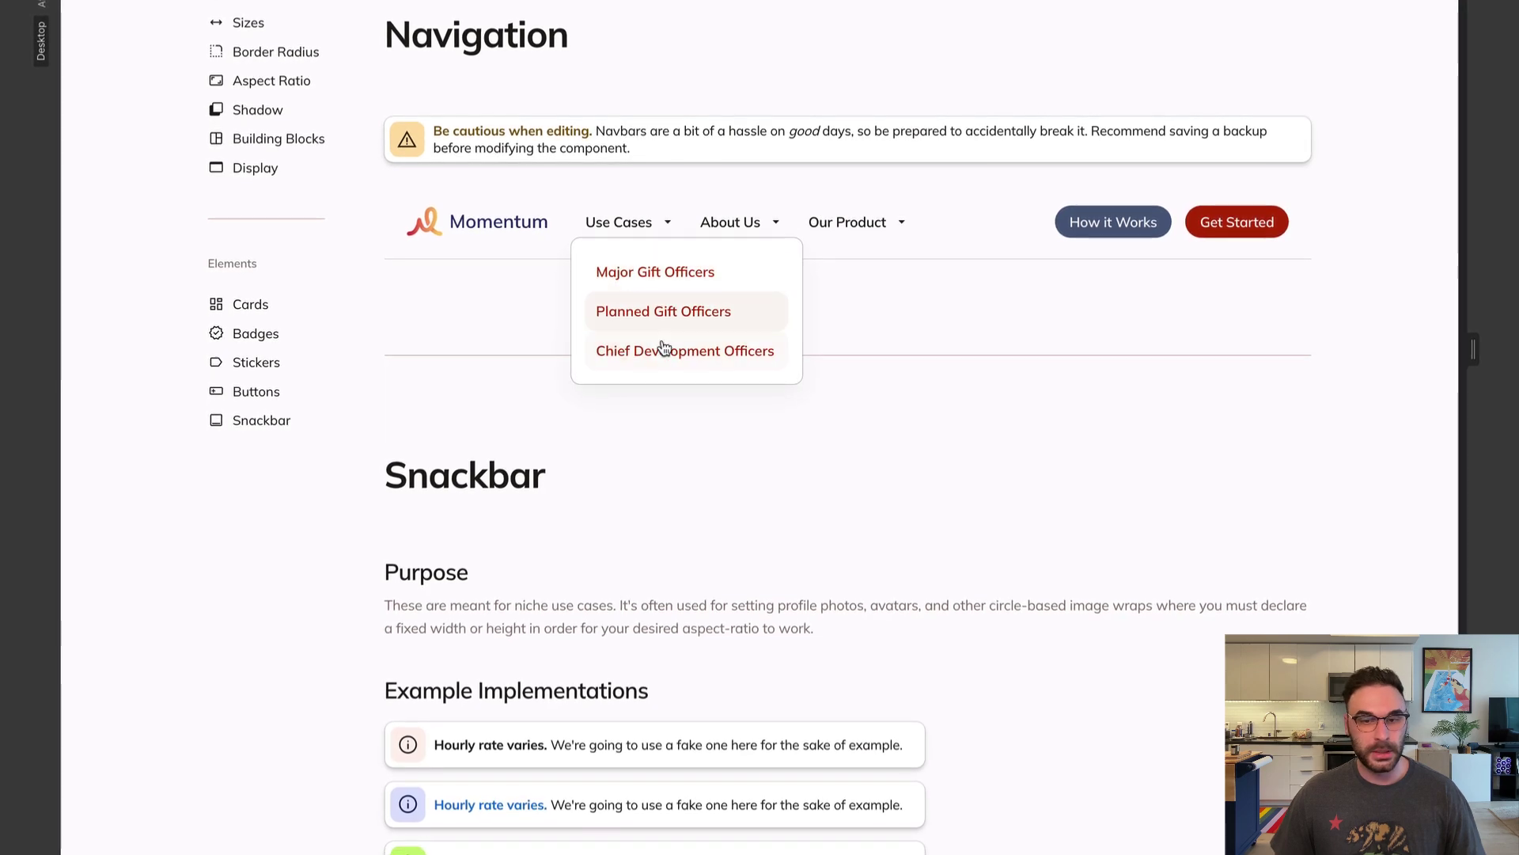
scroll(864, 546, "down", 3)
scroll(864, 546, "up", 5)
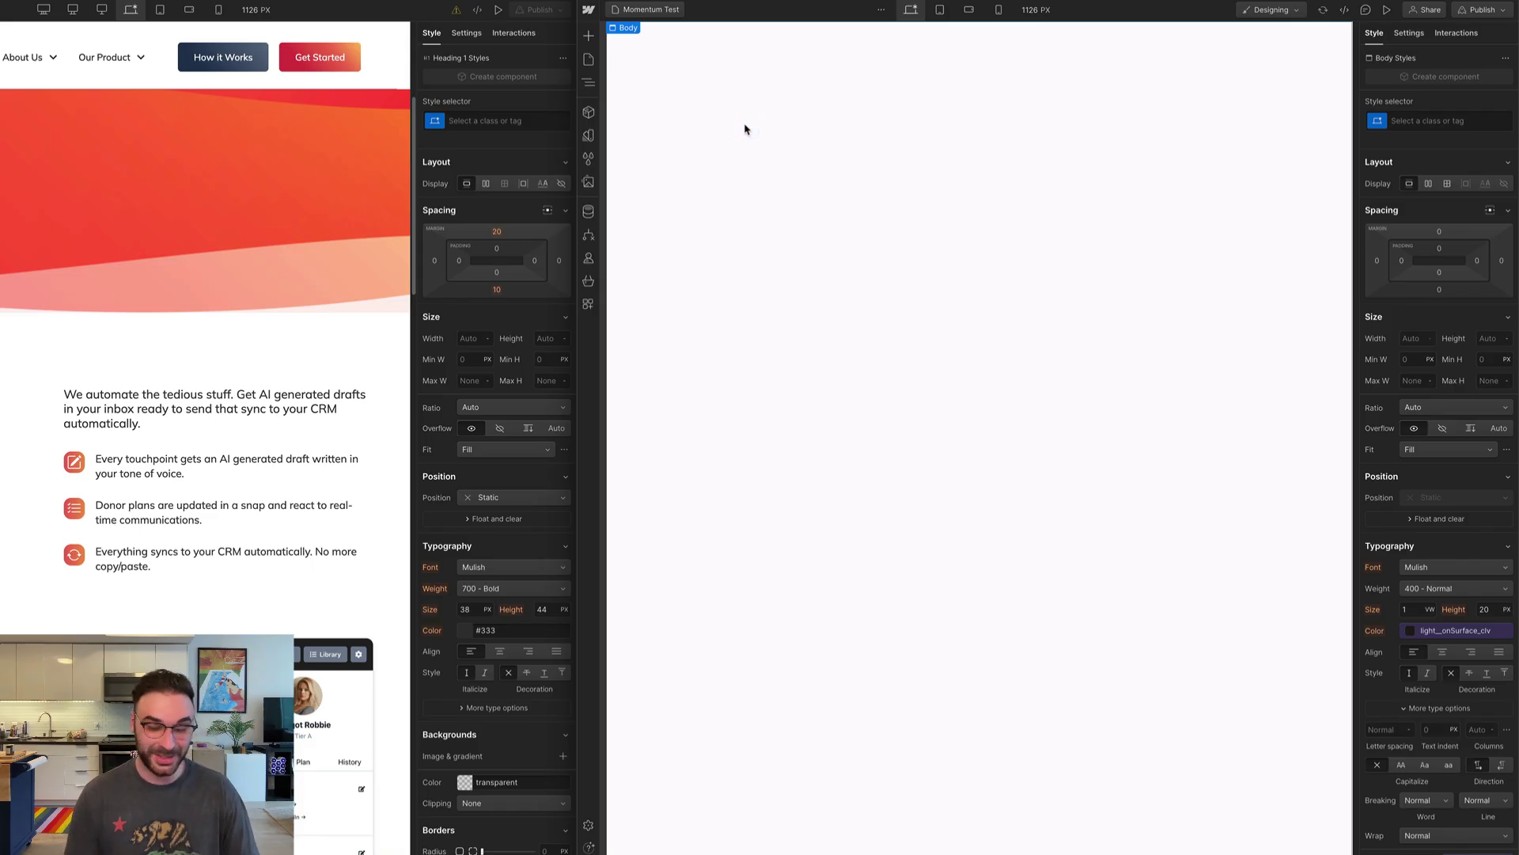
Add the navBar component and the component found by searching "glob" to the Momentum Test page, and preview it
key("ctrl+k")
type("nav")
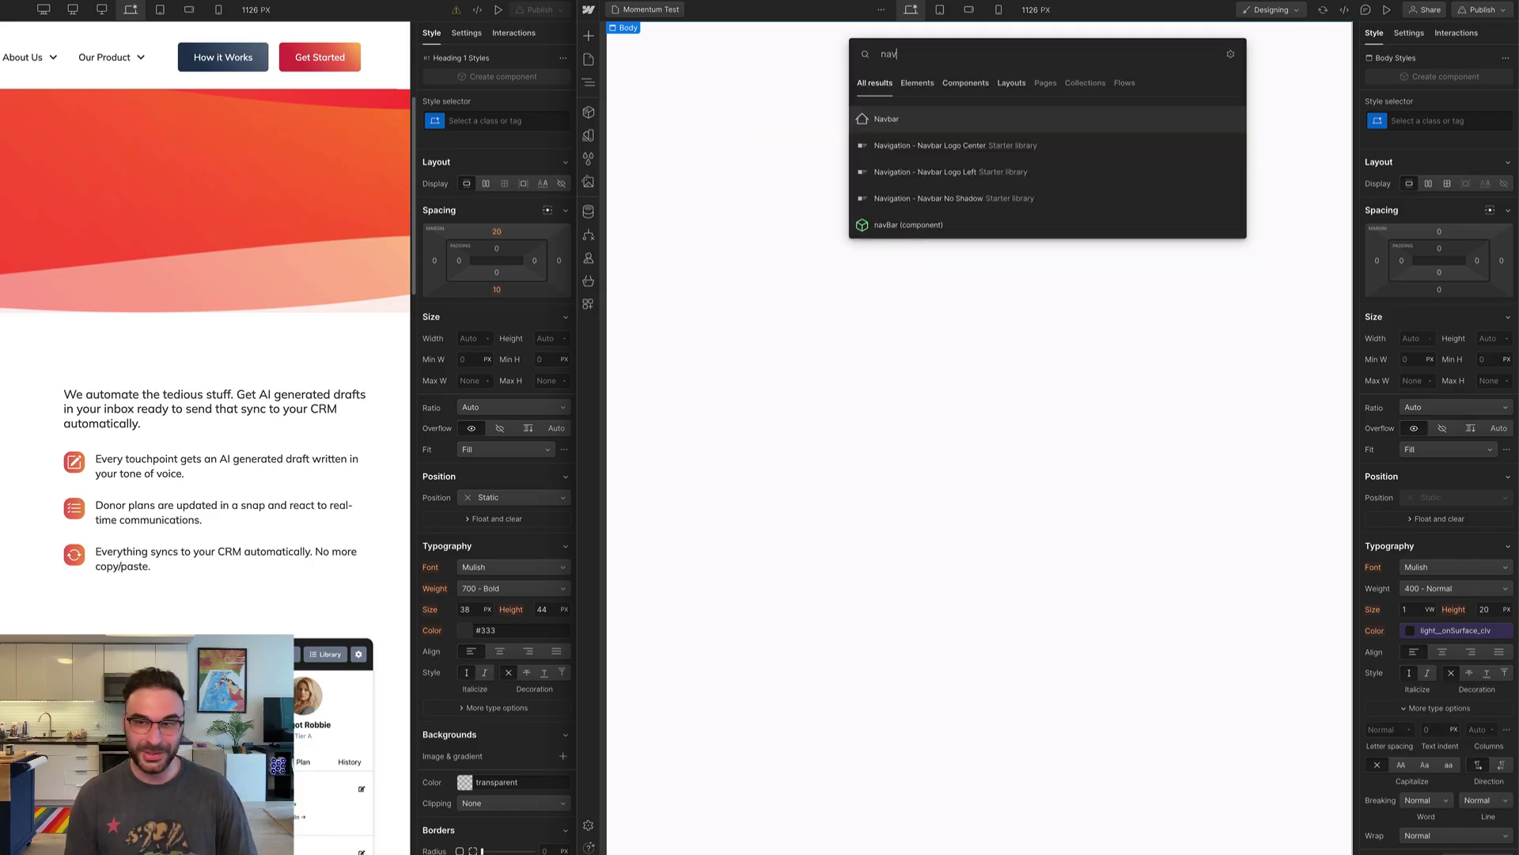
left_click(917, 229)
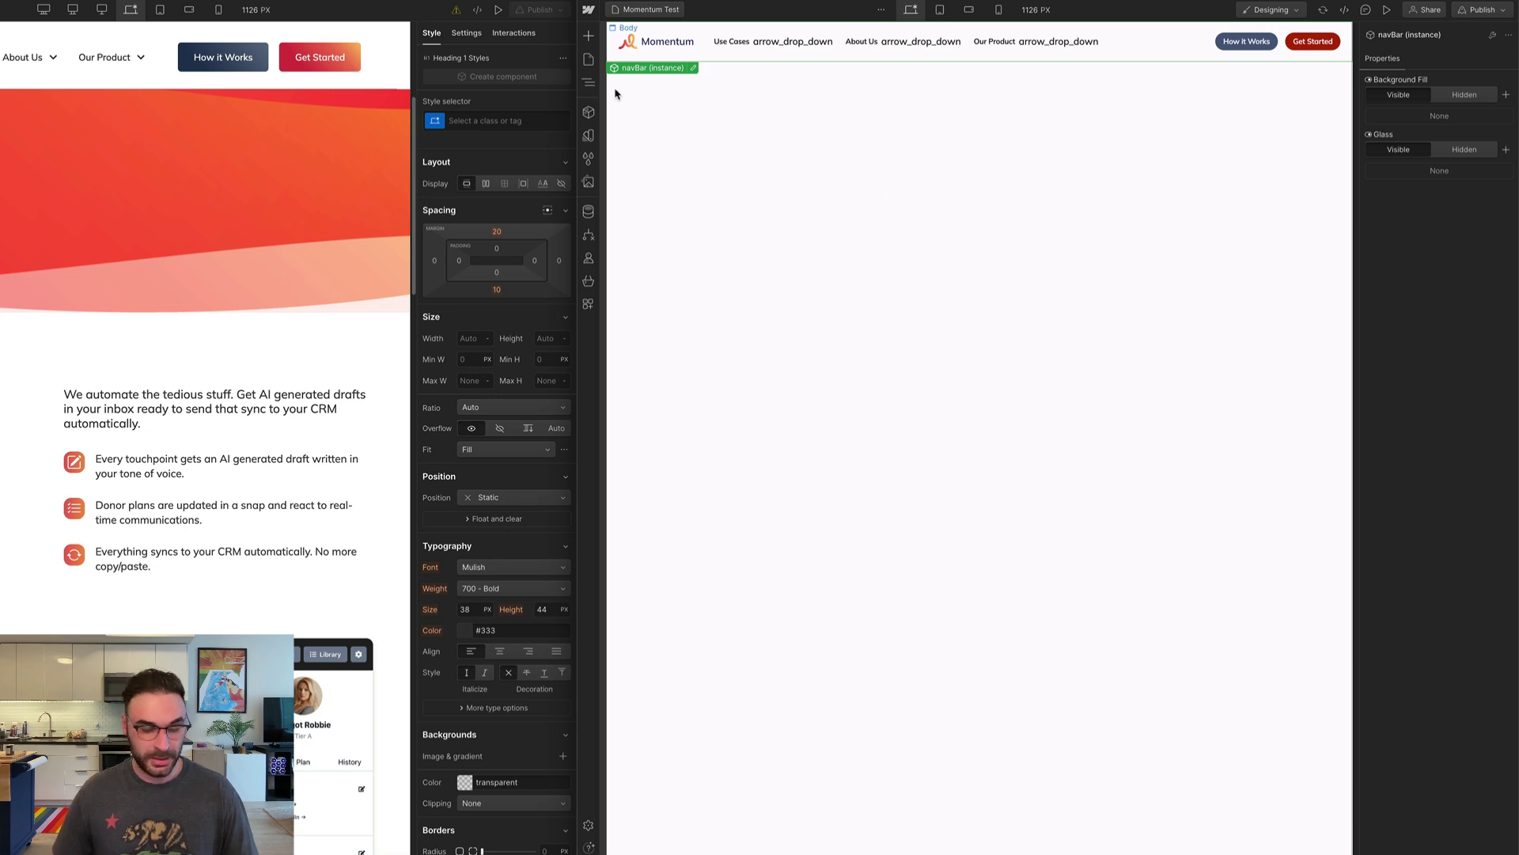
key("ctrl+k")
type("glob")
key("Return")
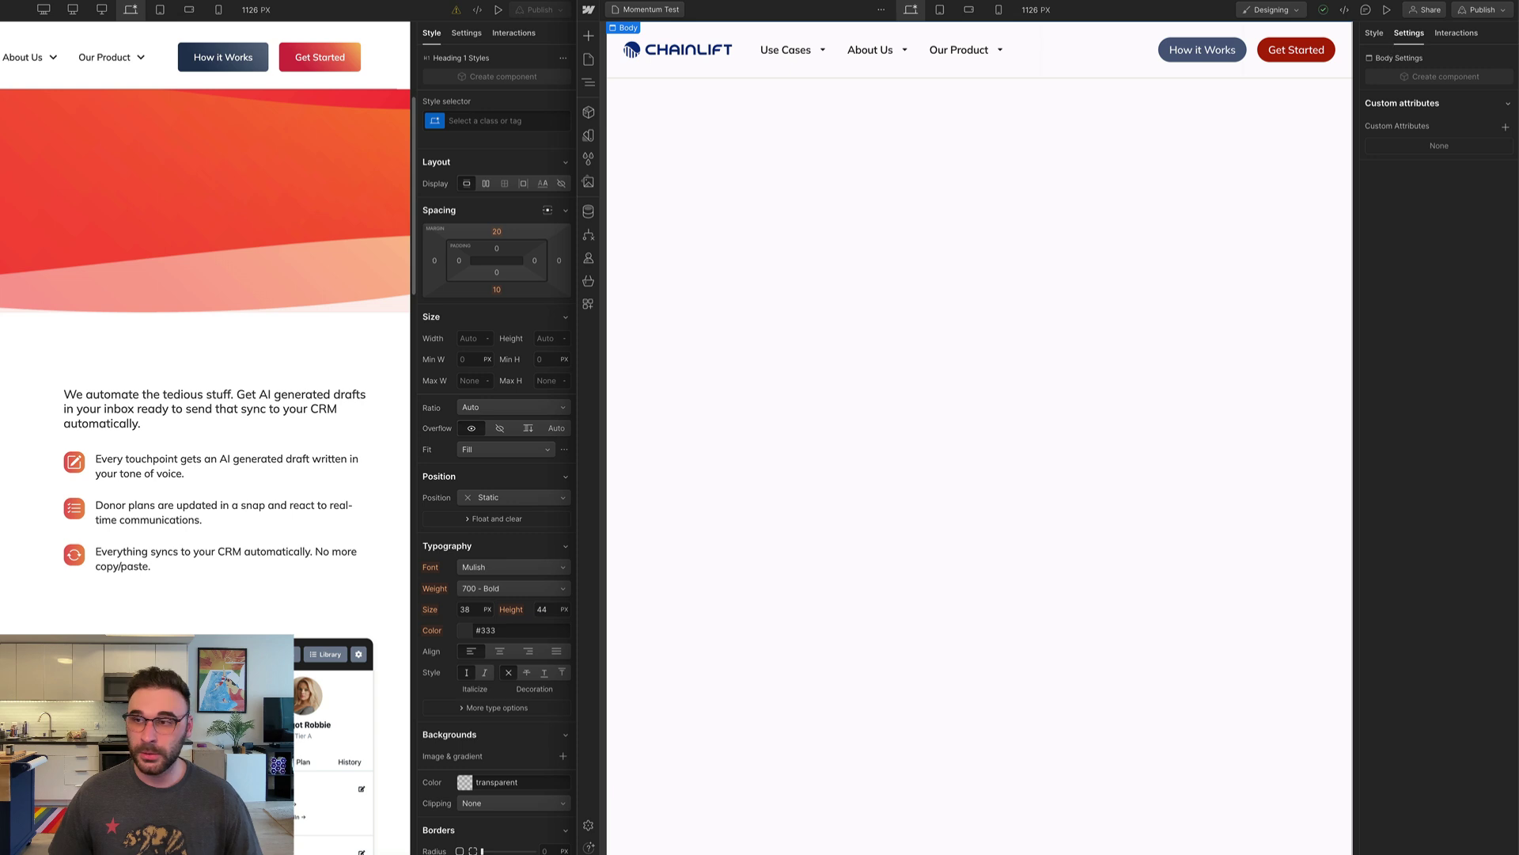
left_click(1386, 9)
mouse_move(871, 51)
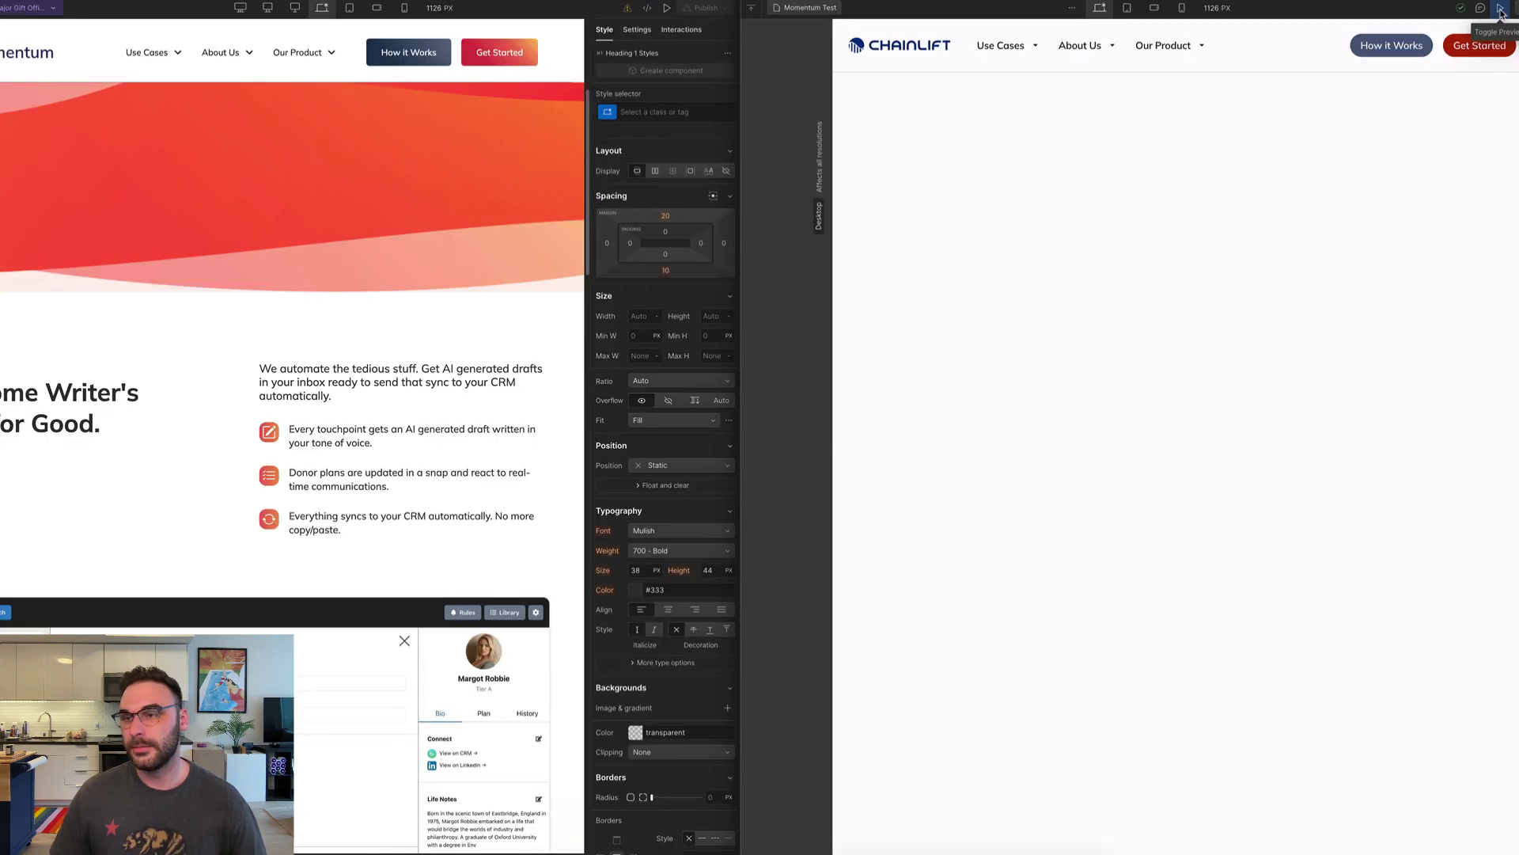
Replace the Chainlift logo in the navBar component with the Momentum logo and return to the page
left_click(1501, 13)
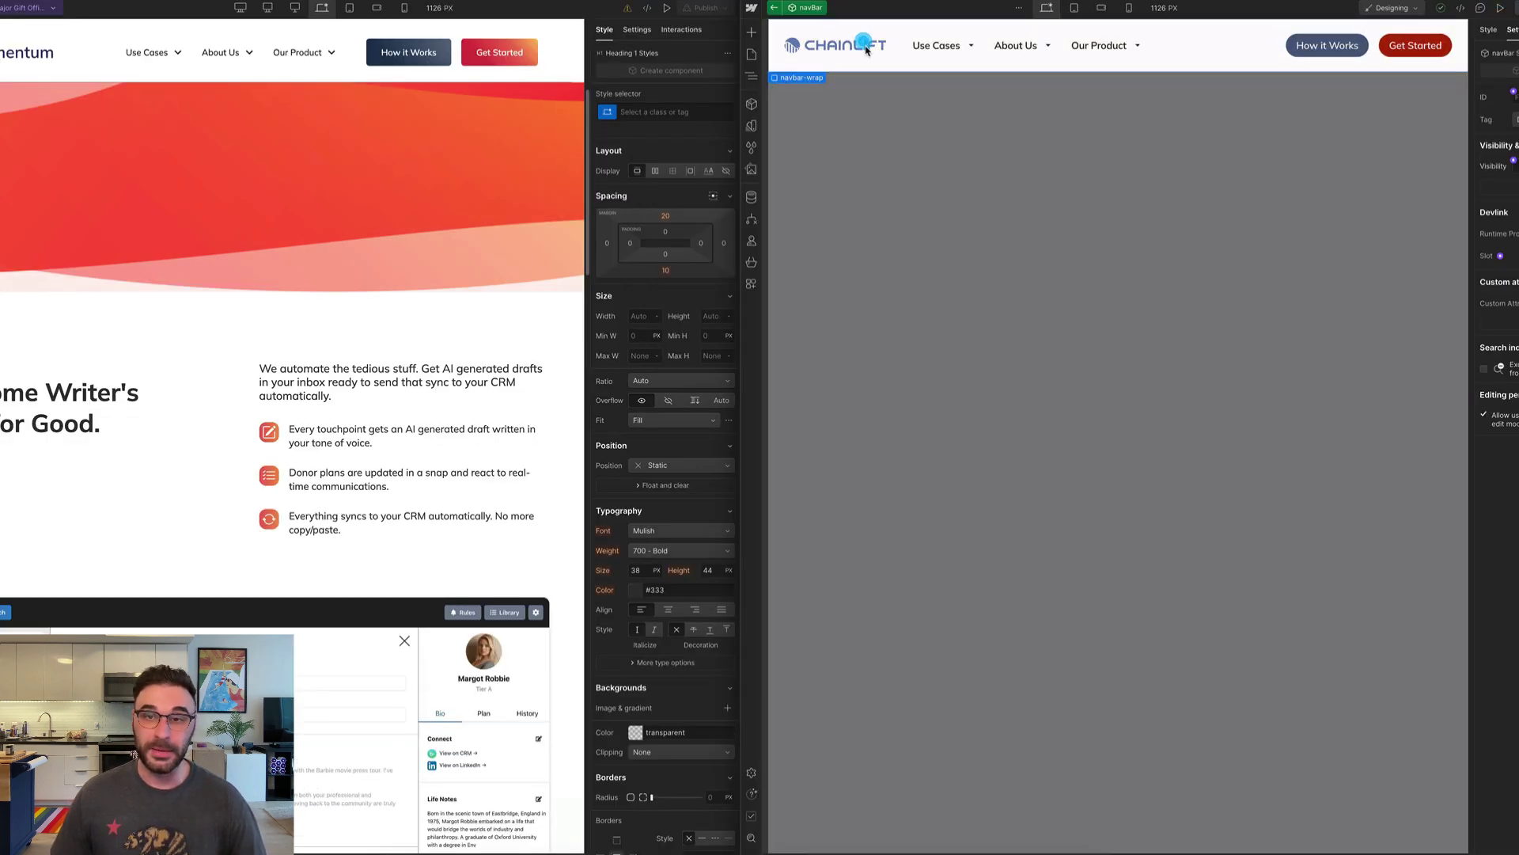
left_click(867, 50)
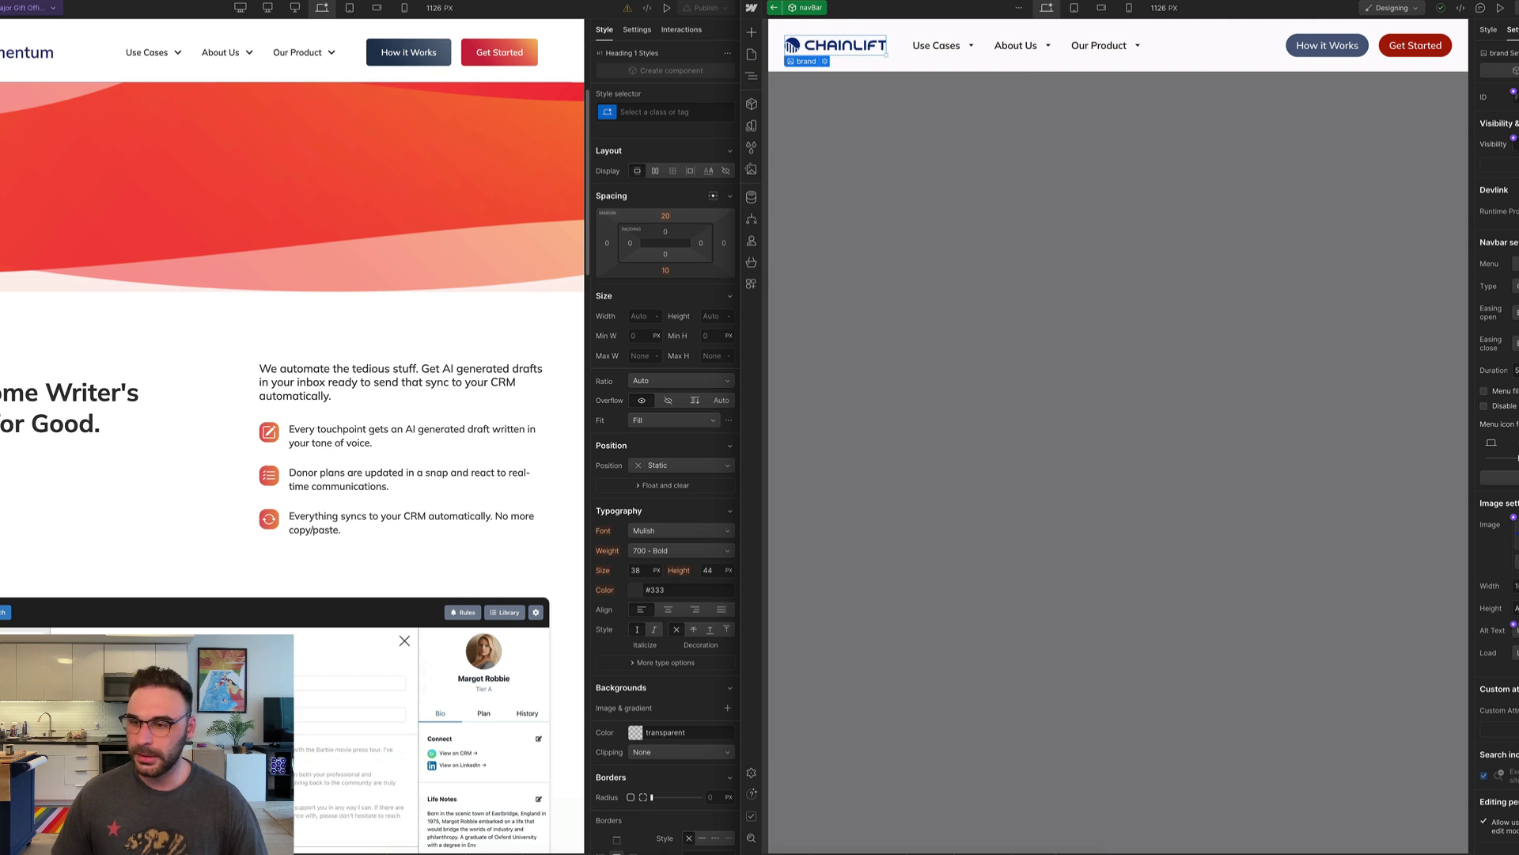
left_click(1514, 561)
left_click(843, 211)
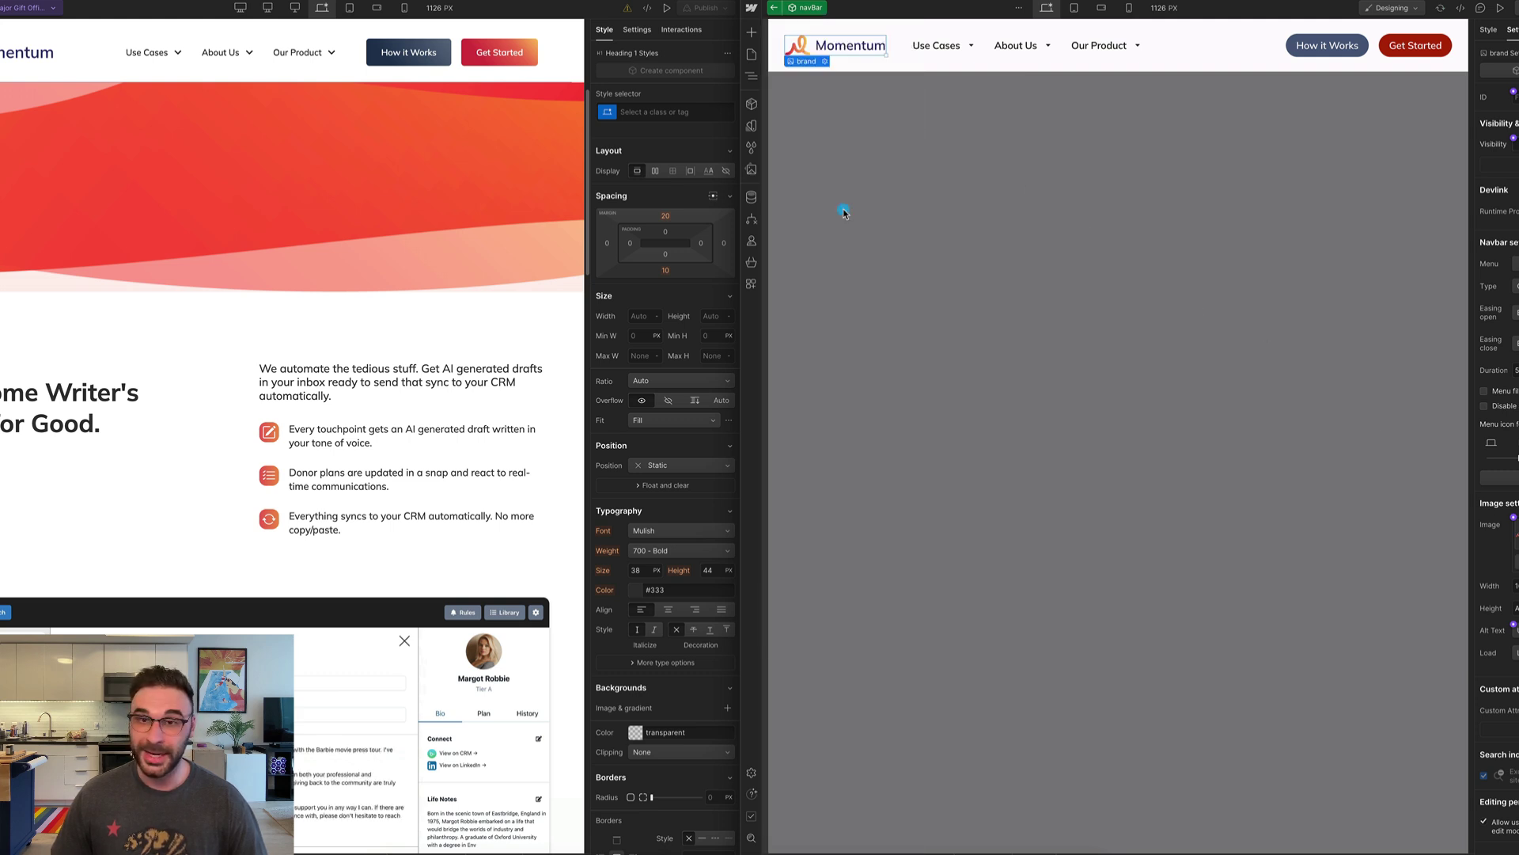
left_click(1214, 188)
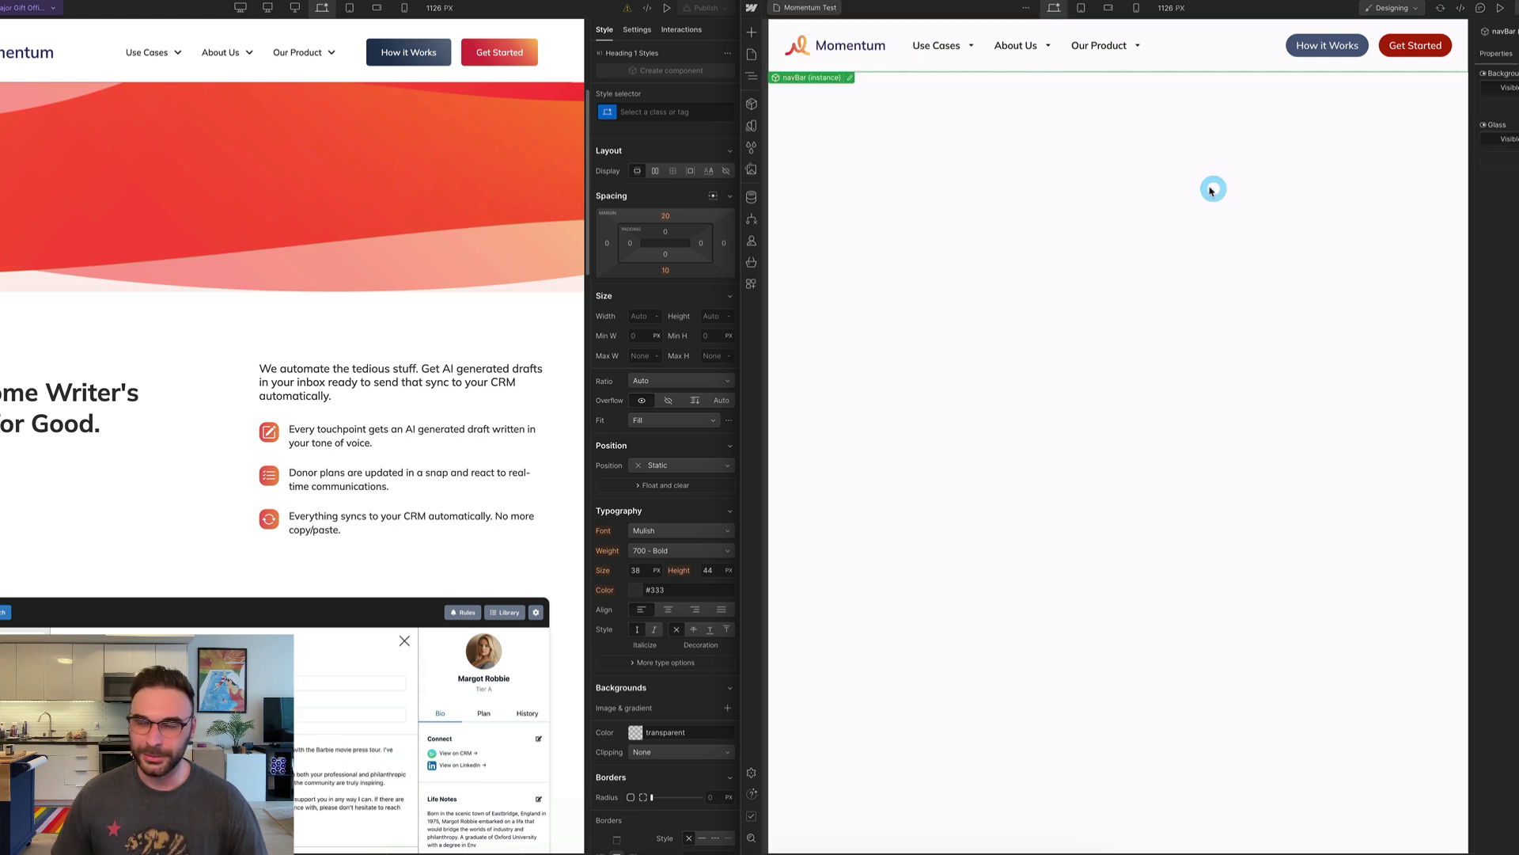
left_click(983, 282)
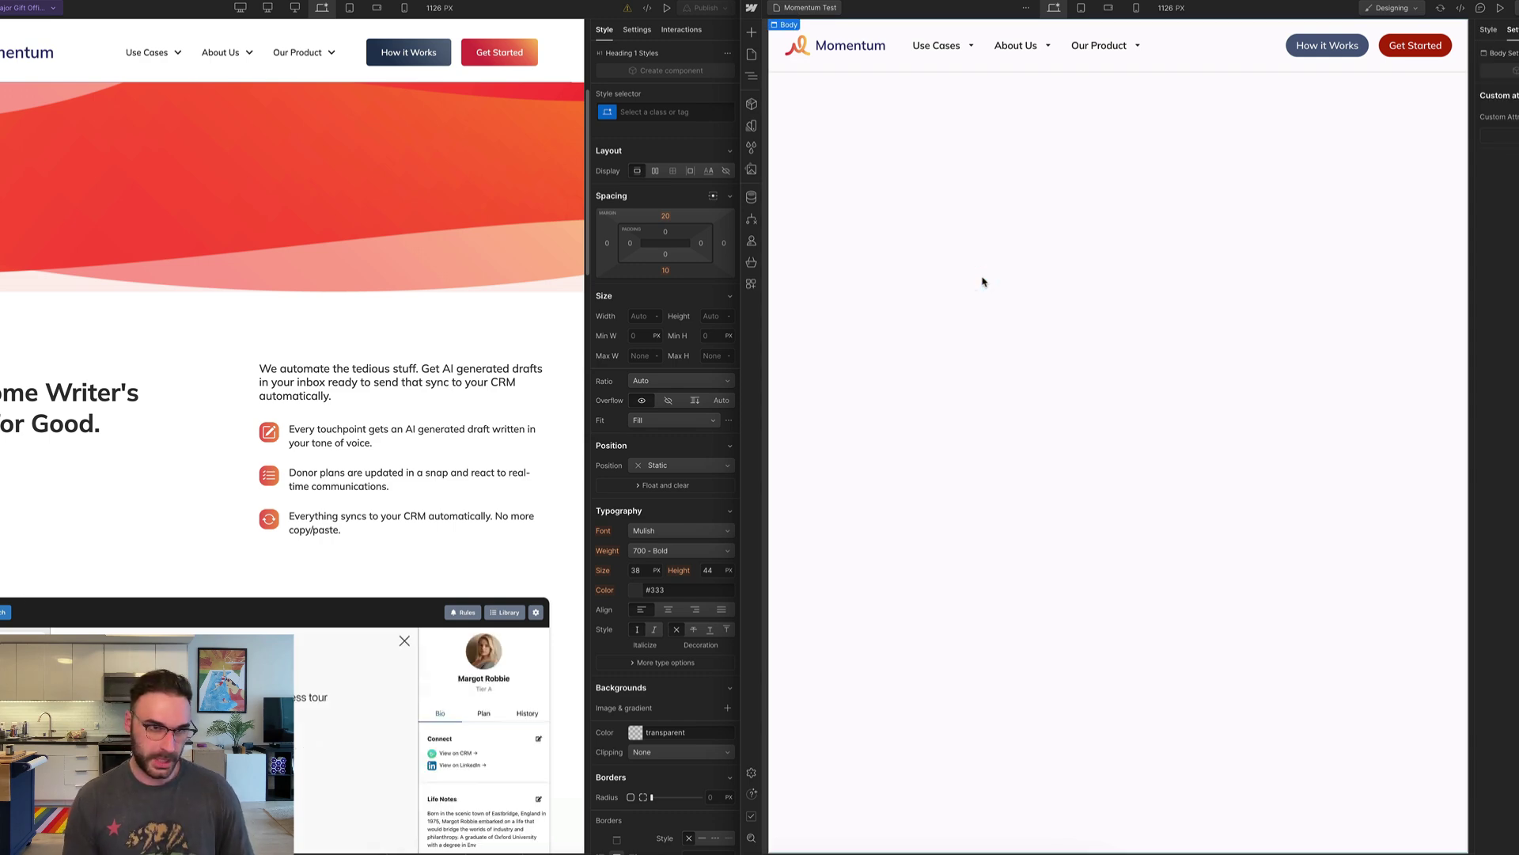
Add a Section below the navbar and give it the section__default class
scroll(22, 235, "up", 4)
left_click(1169, 337)
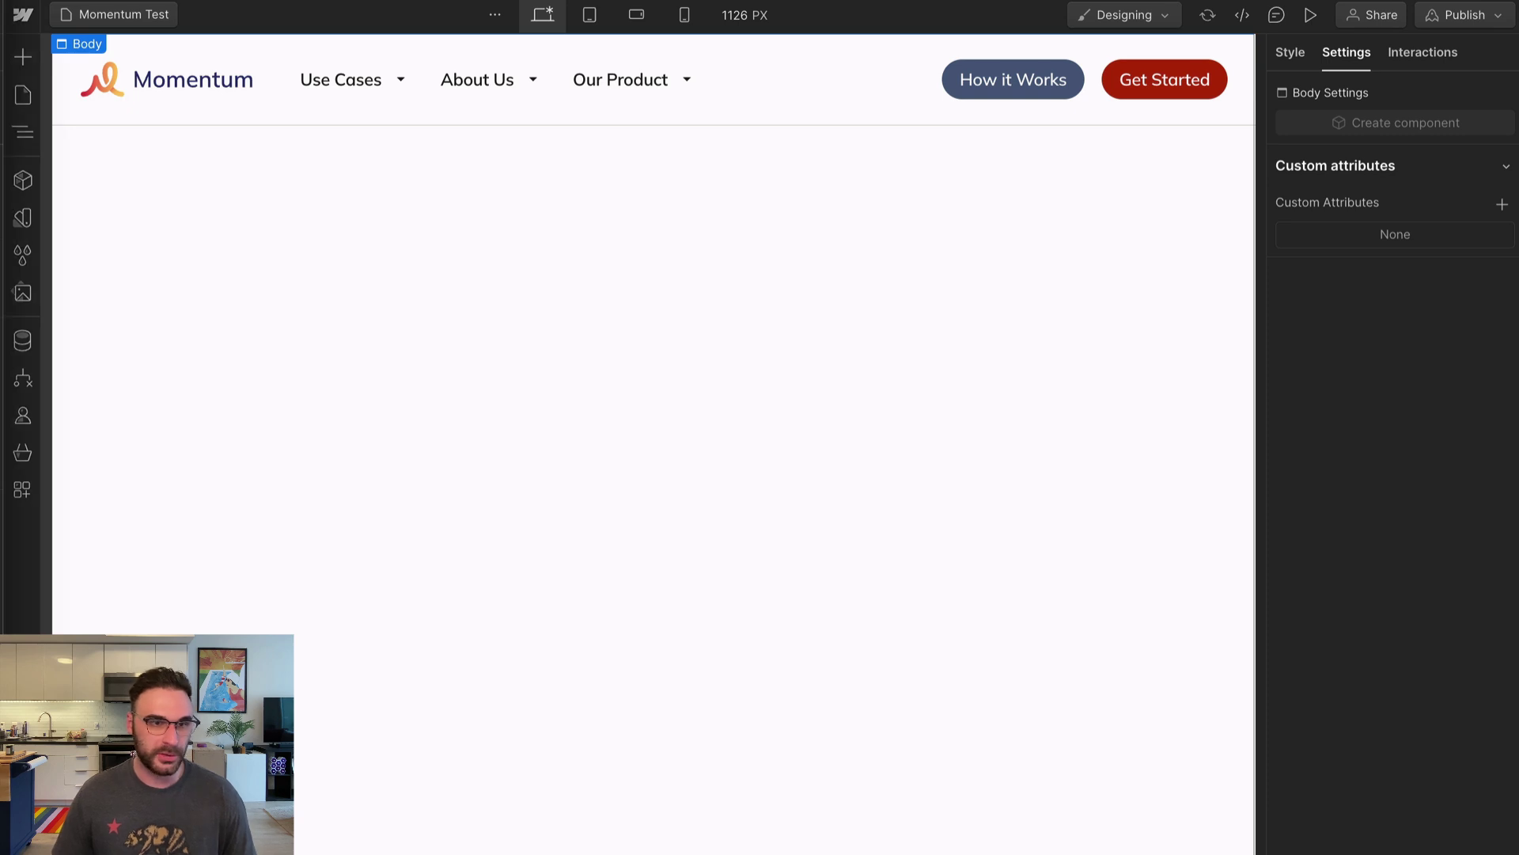
left_click(421, 432)
key("super+k")
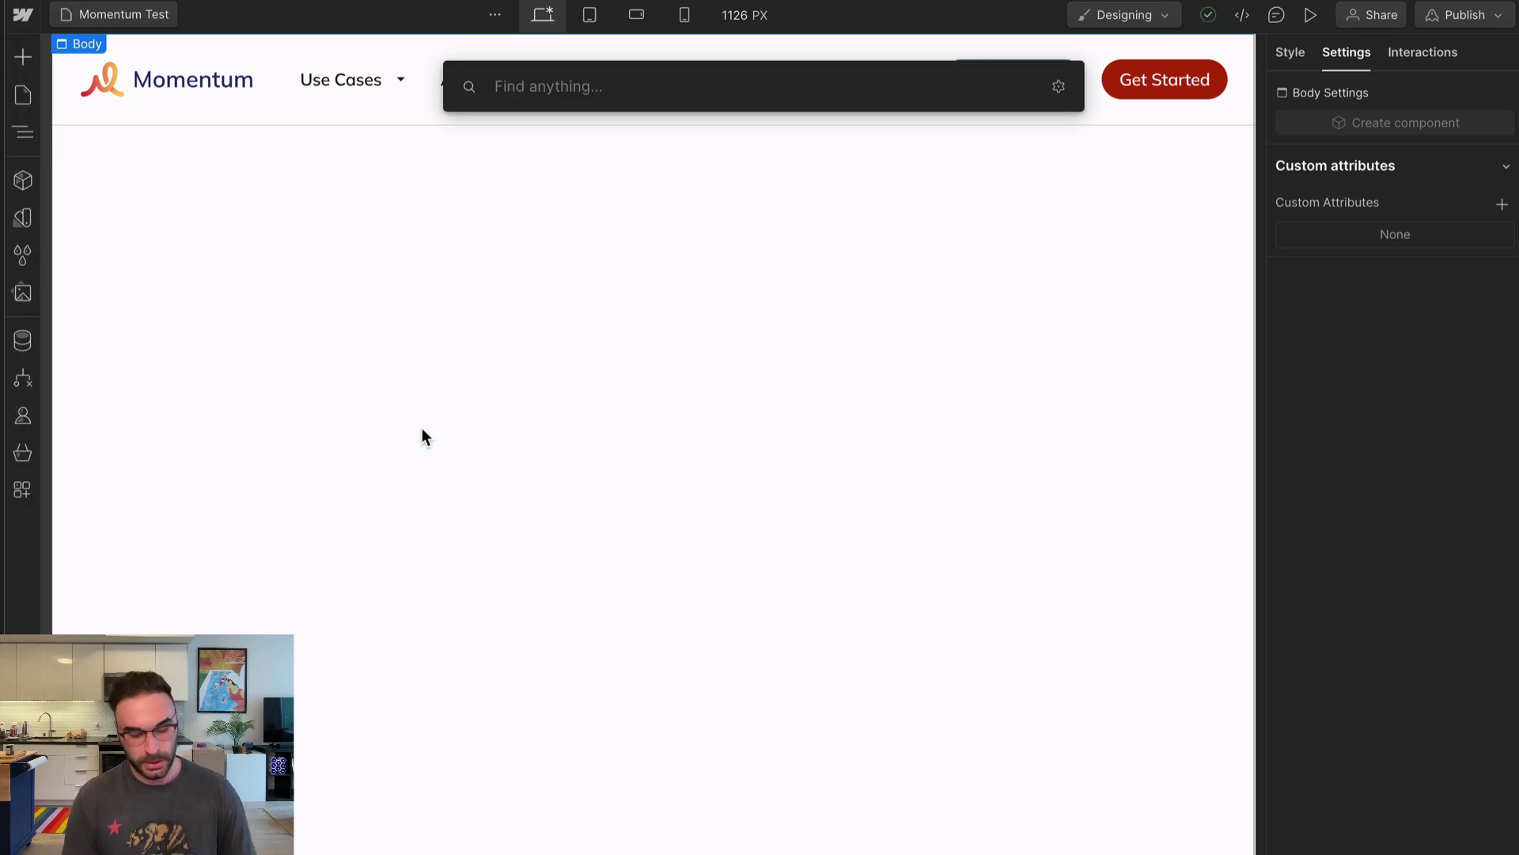
type("section")
key("Return")
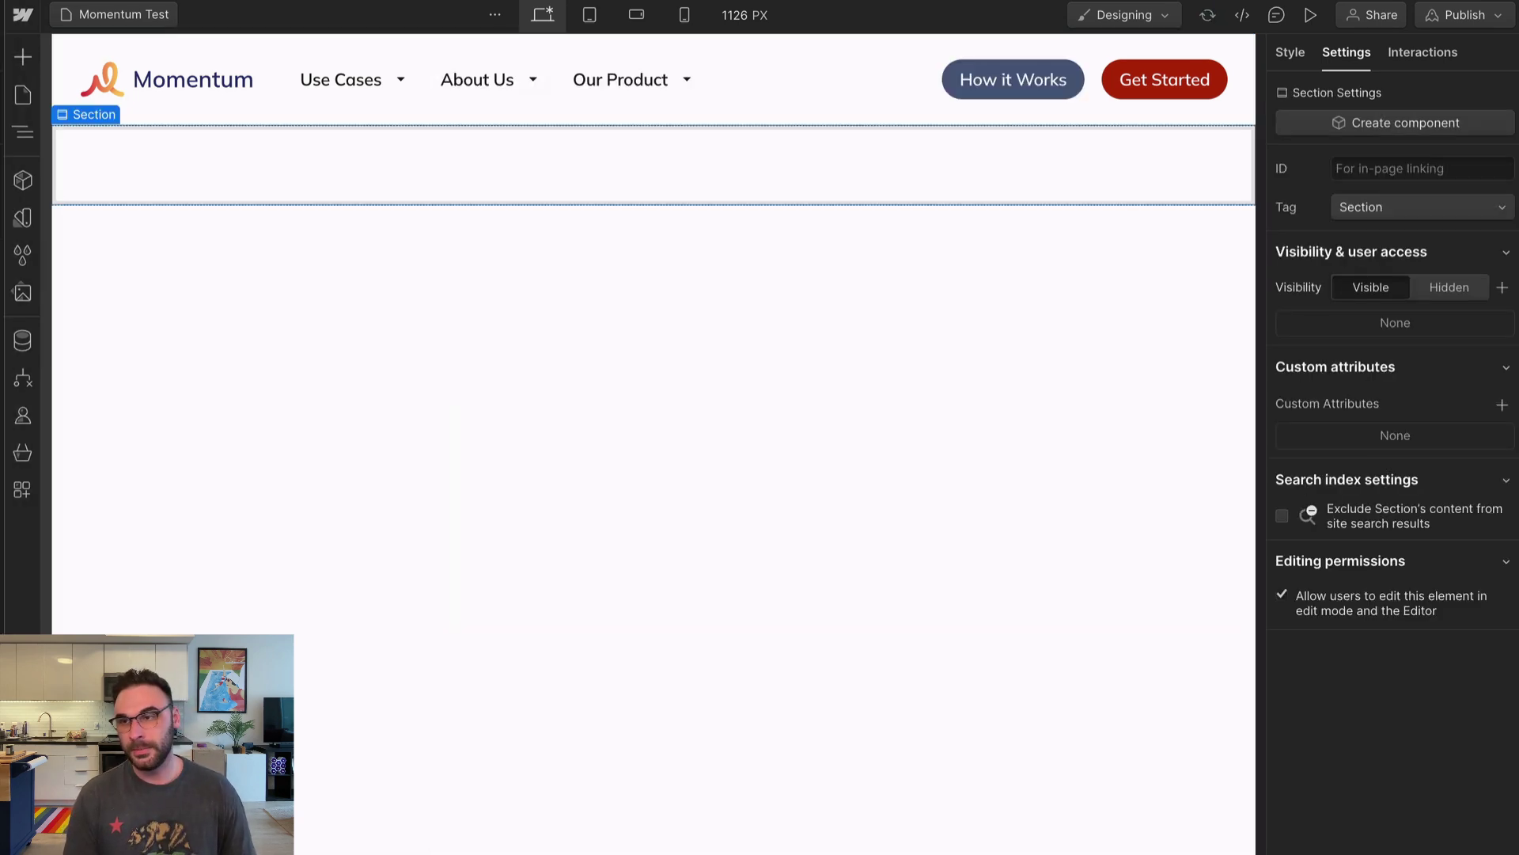
key("super+Return")
type("section__default")
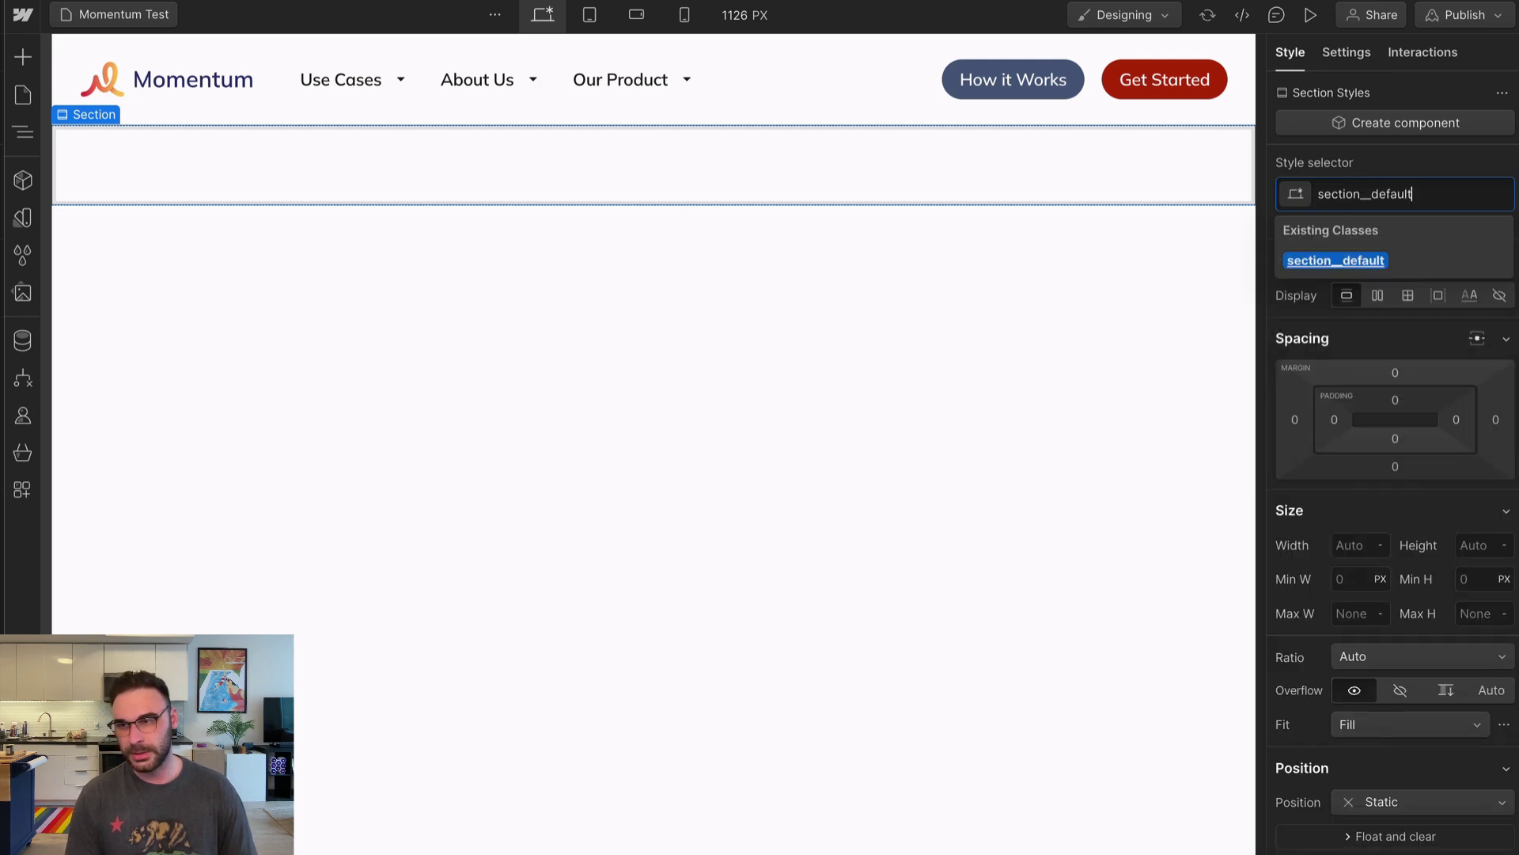
key("Return")
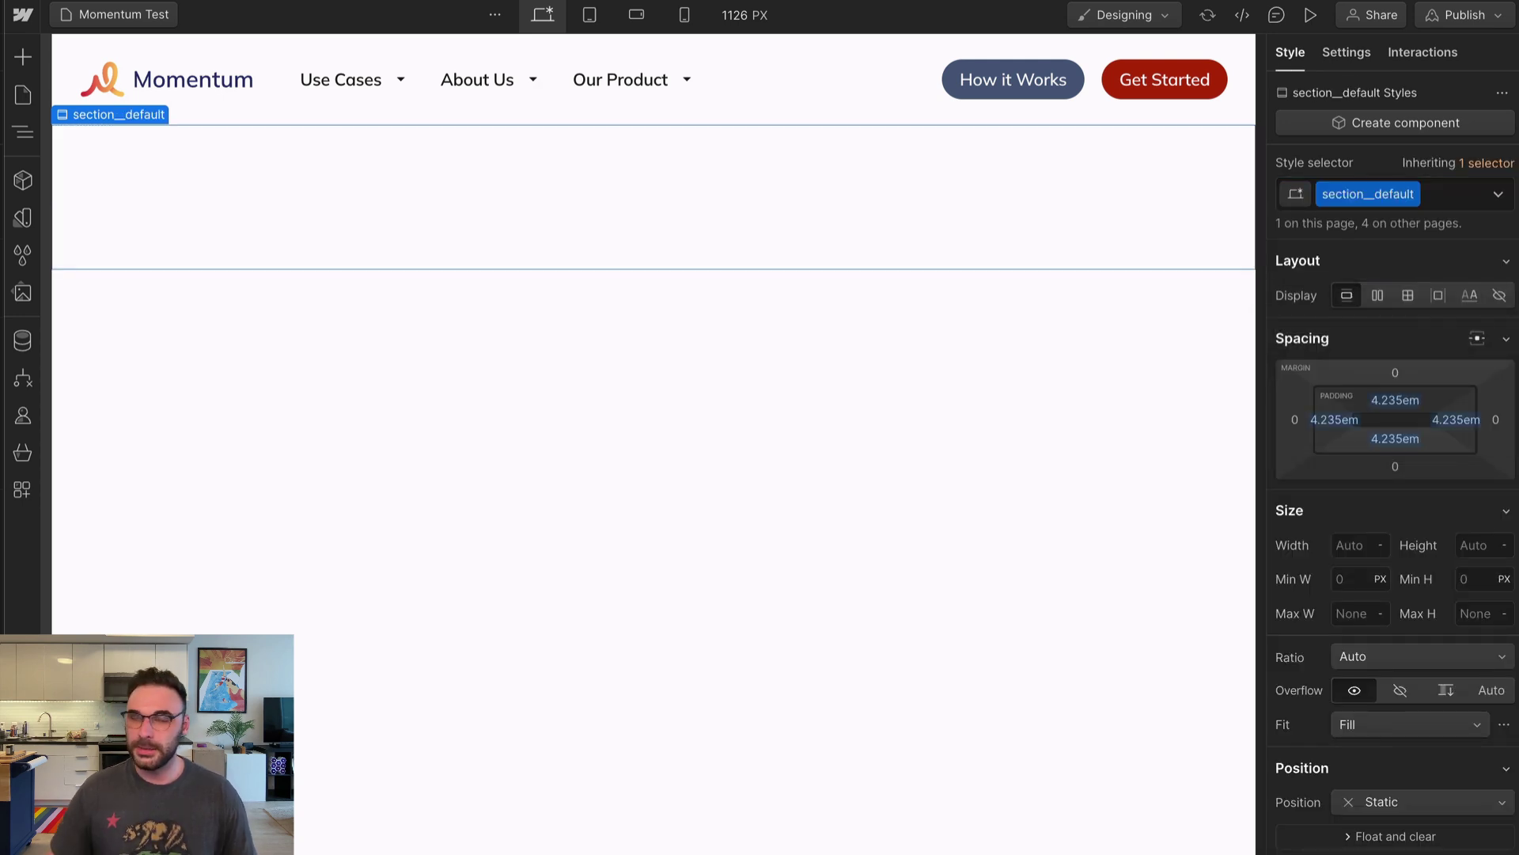
Insert a Container inside the section and assign it the container__default class
key("super+e")
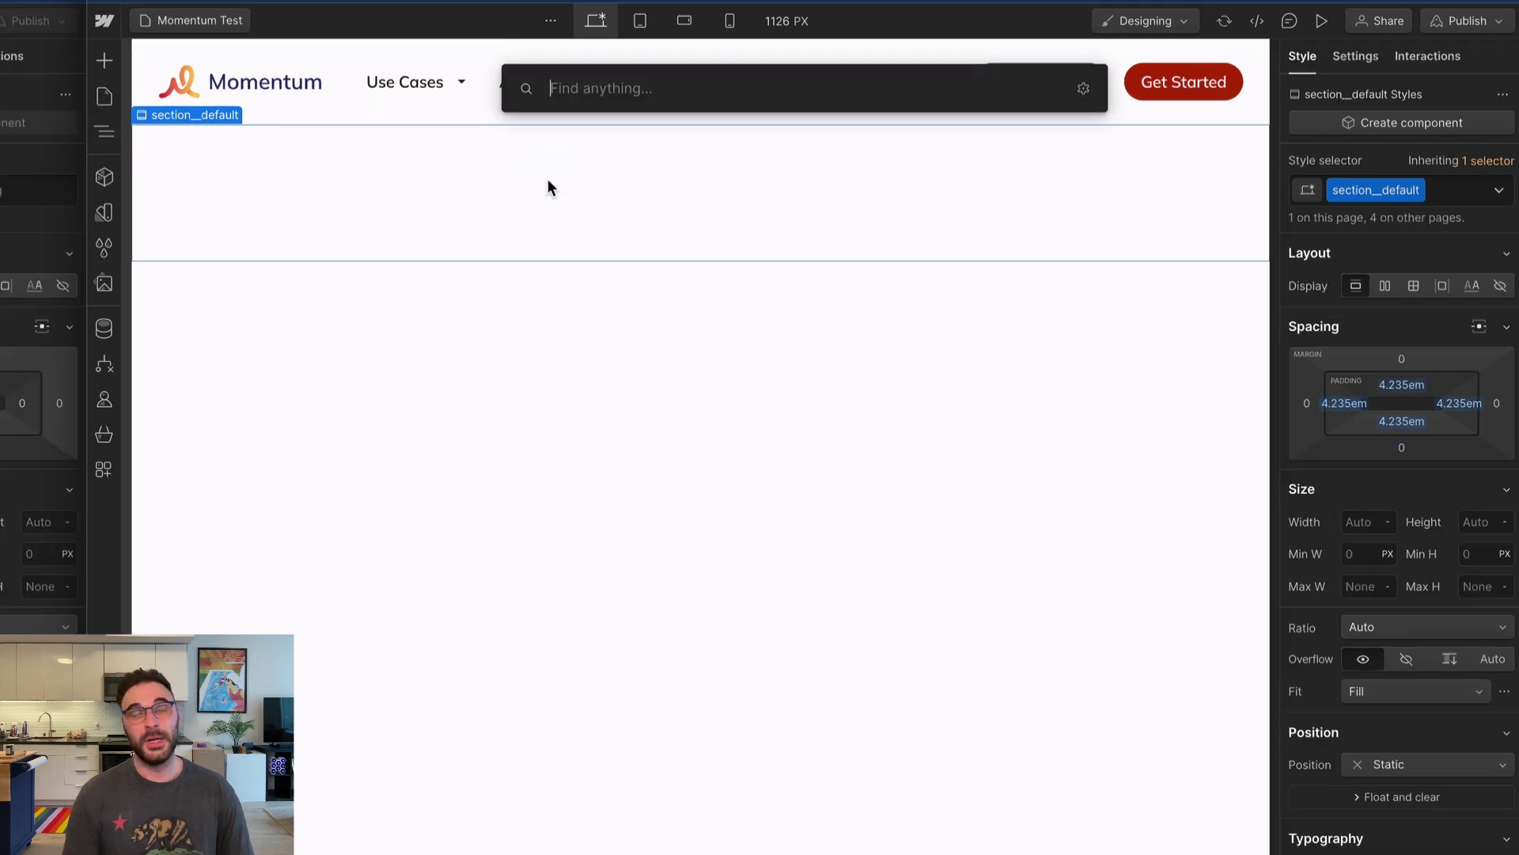
type("container")
key("Return")
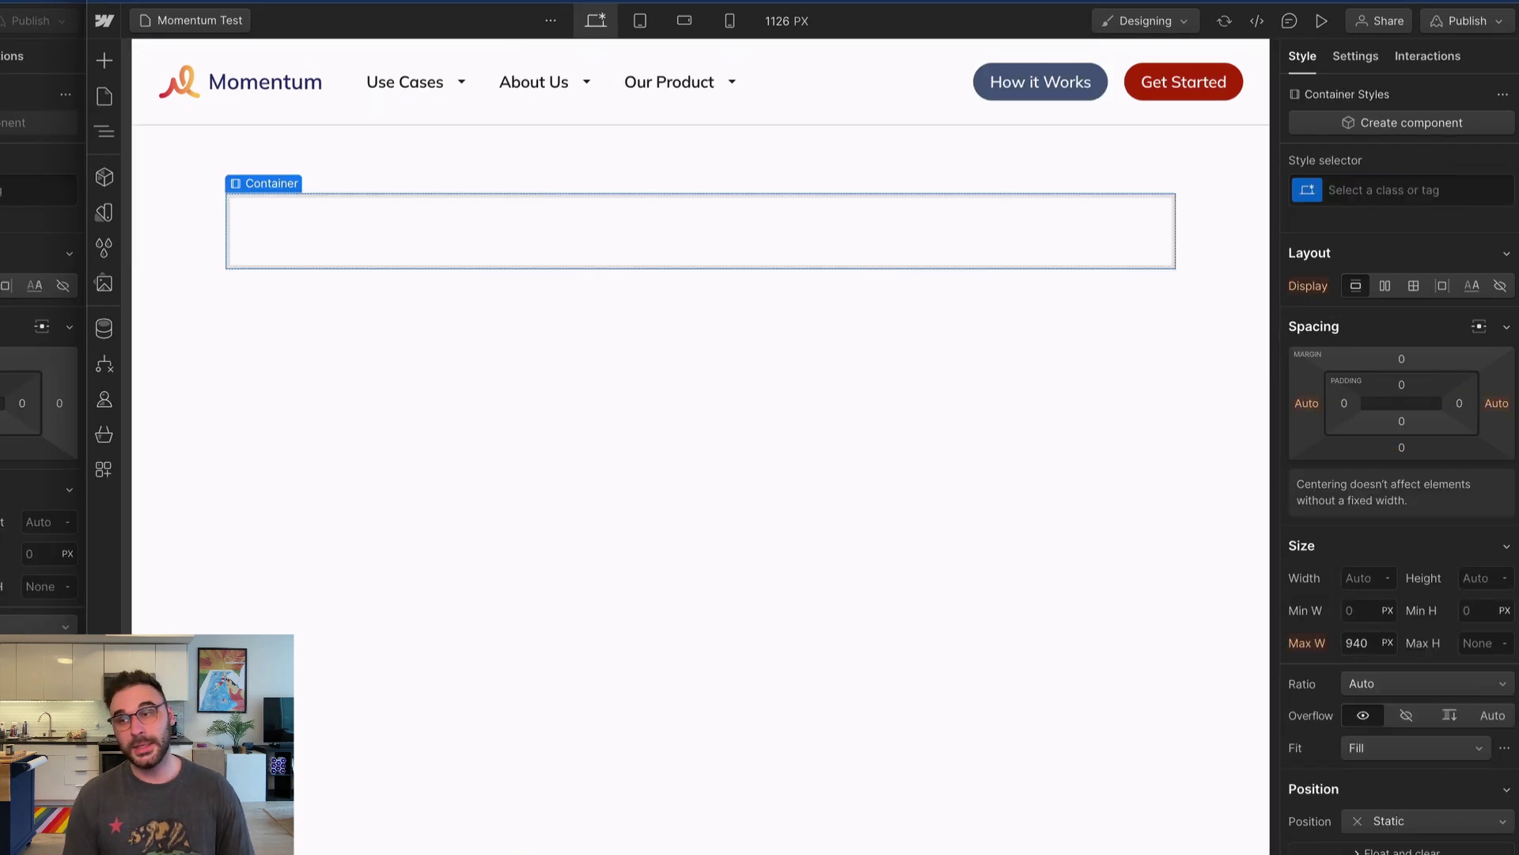
key("super+Return")
type("container__")
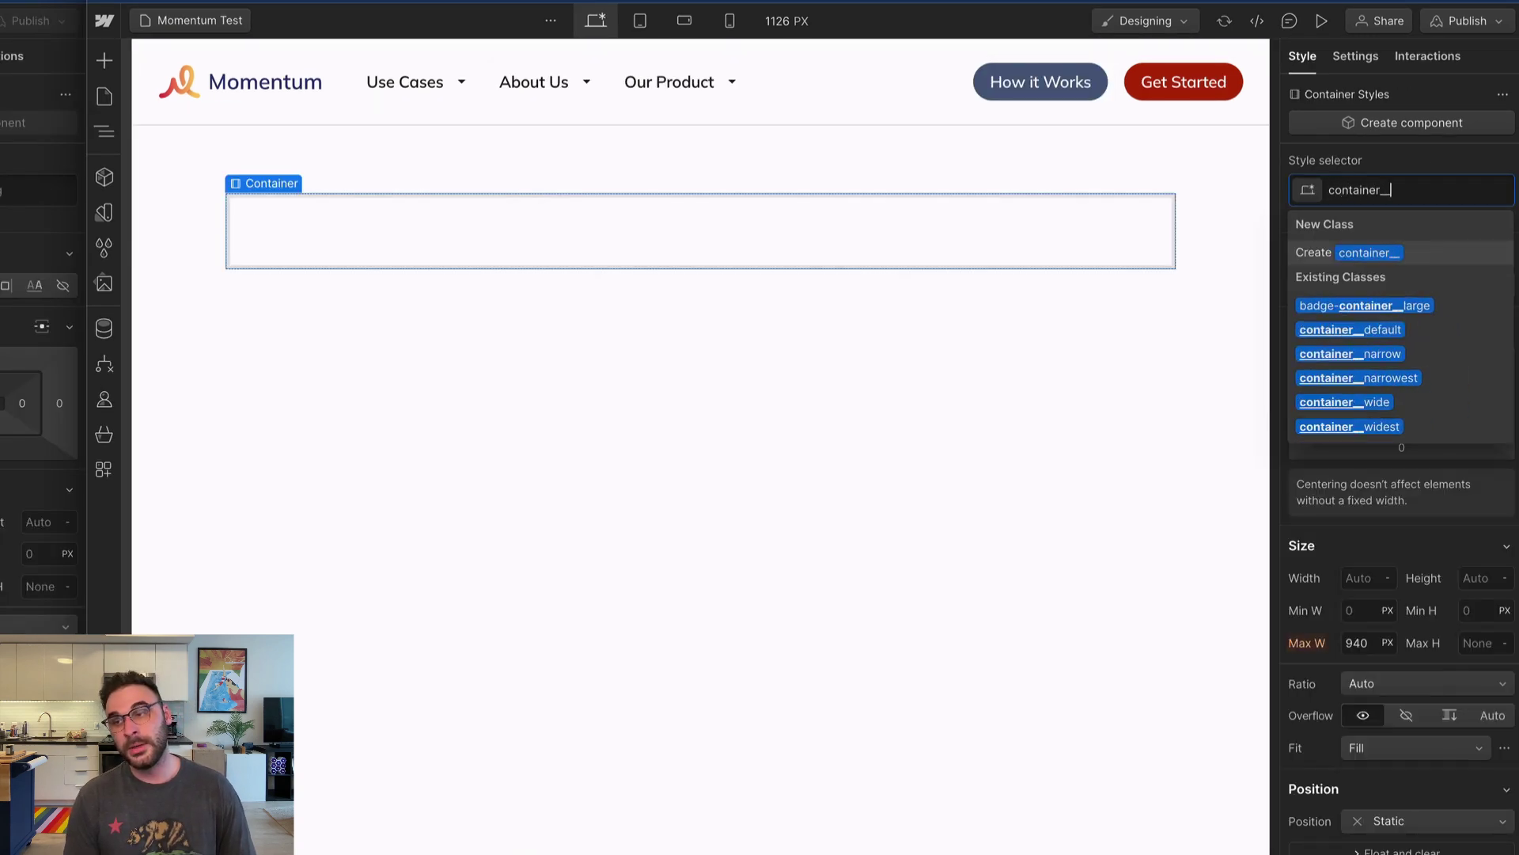
type("default")
key("Return")
Insert a Grid inside the container and apply the grid and col__2 classes to it
left_click(768, 224)
key("super+e")
type("grid")
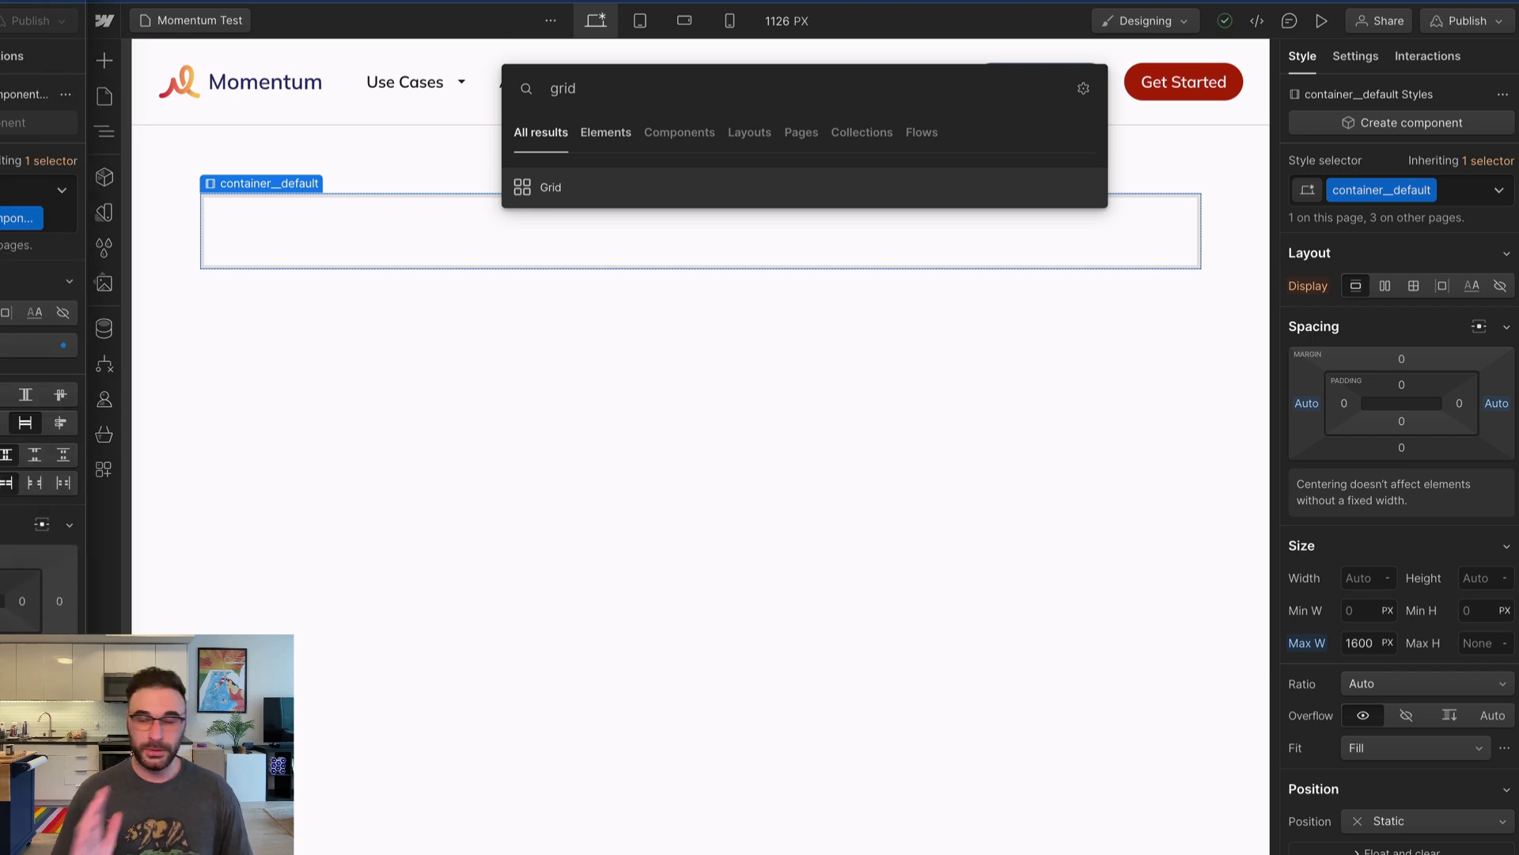
left_click(563, 187)
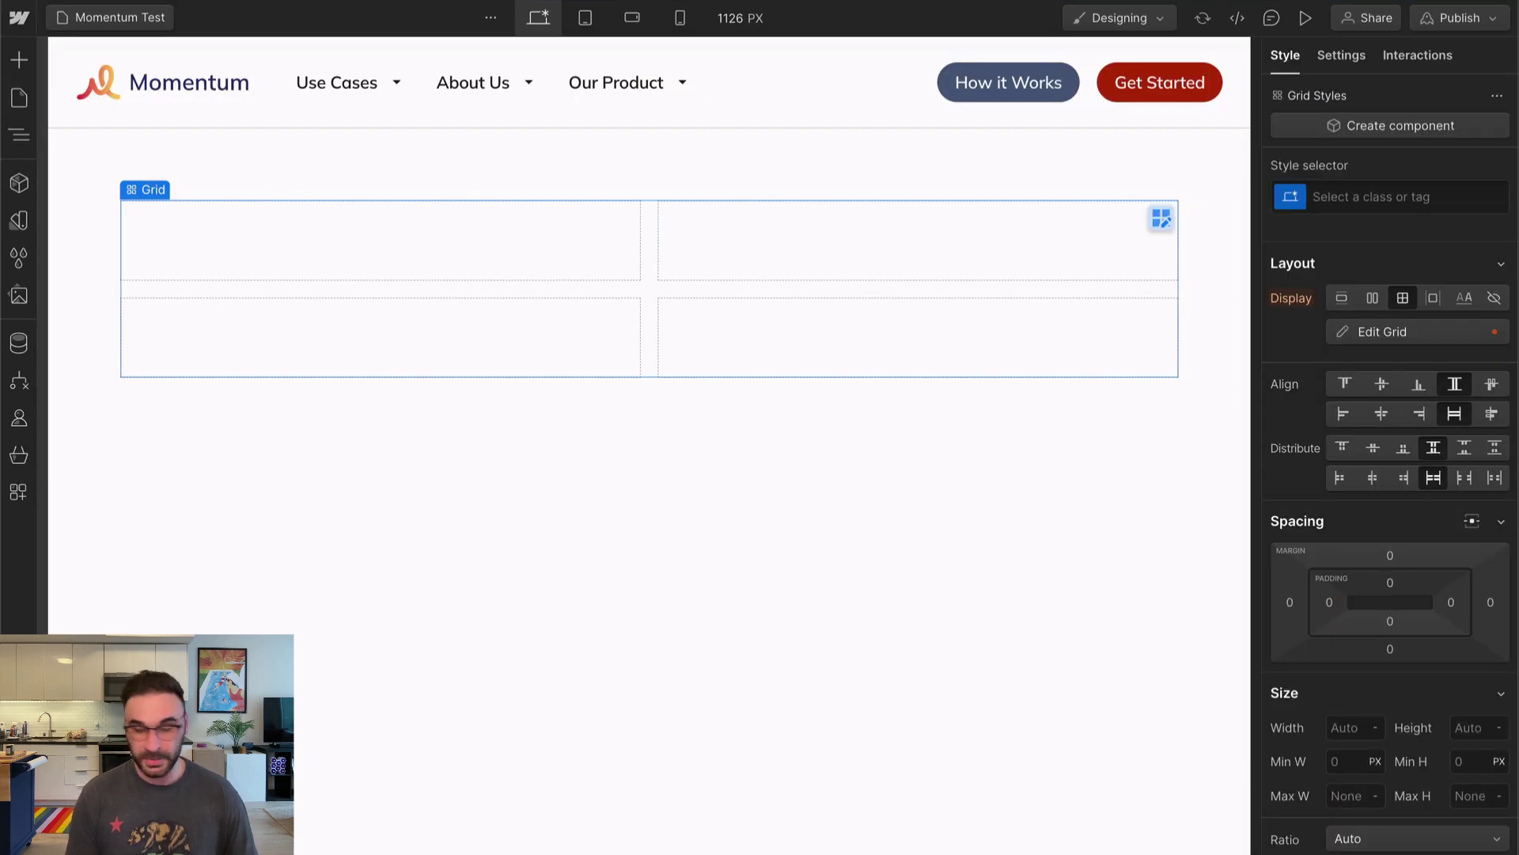
key("ctrl+Return")
type("grid")
key("Return")
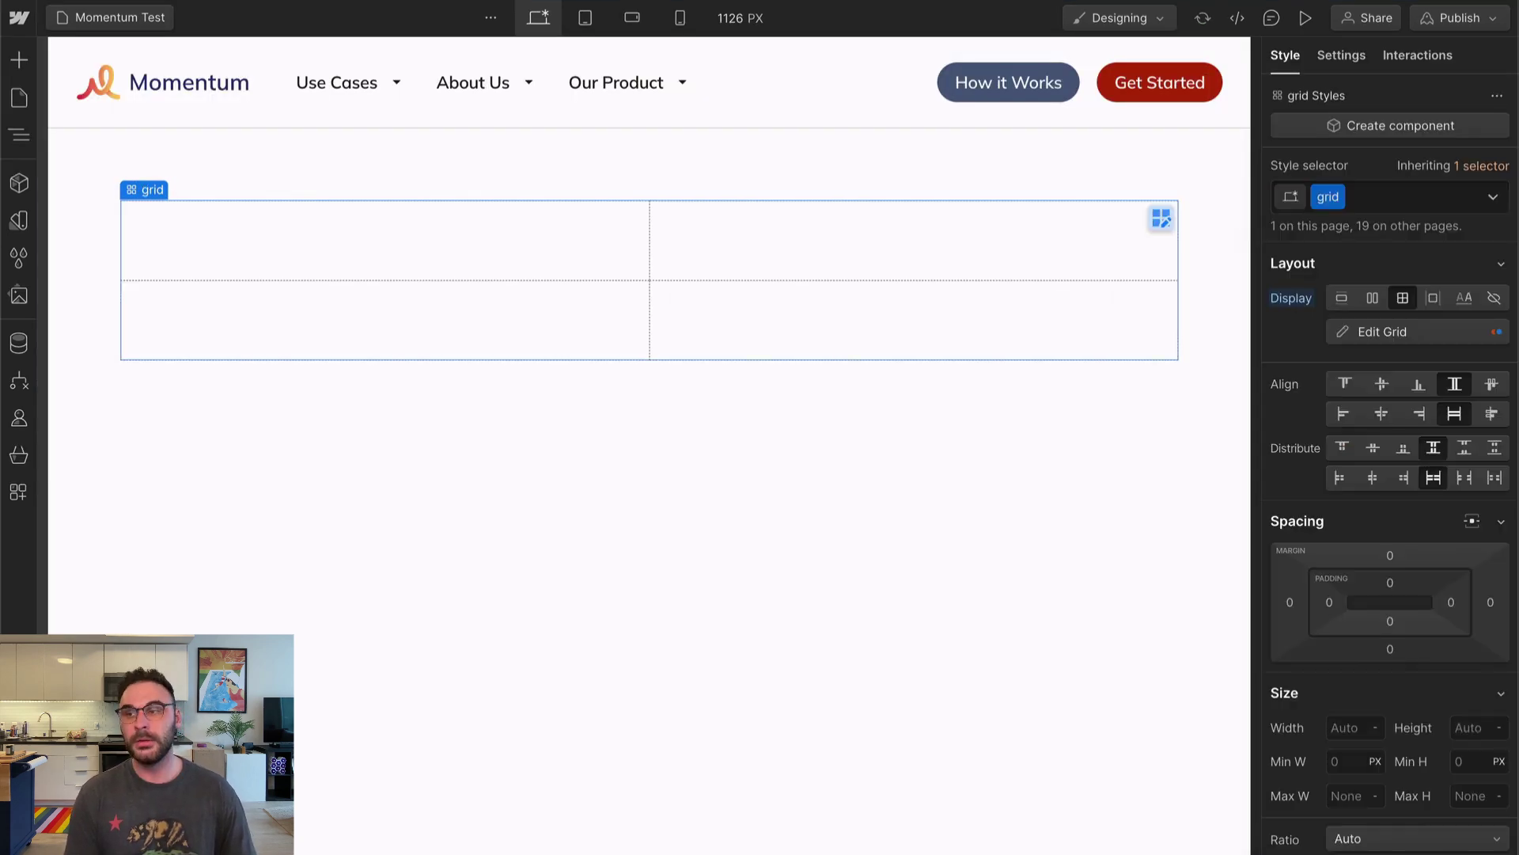
type("col_2")
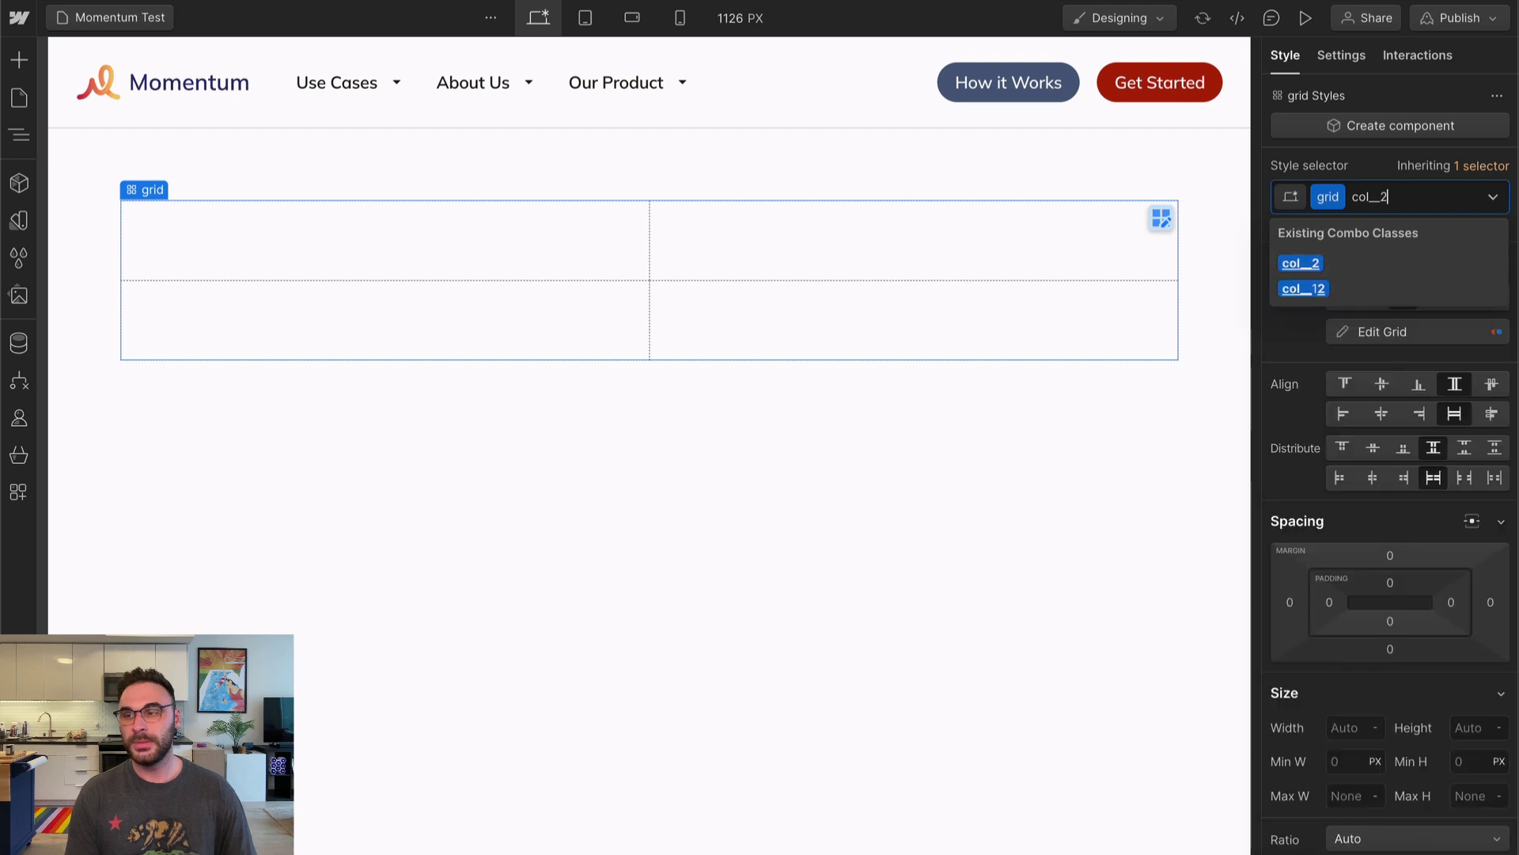
key("Return")
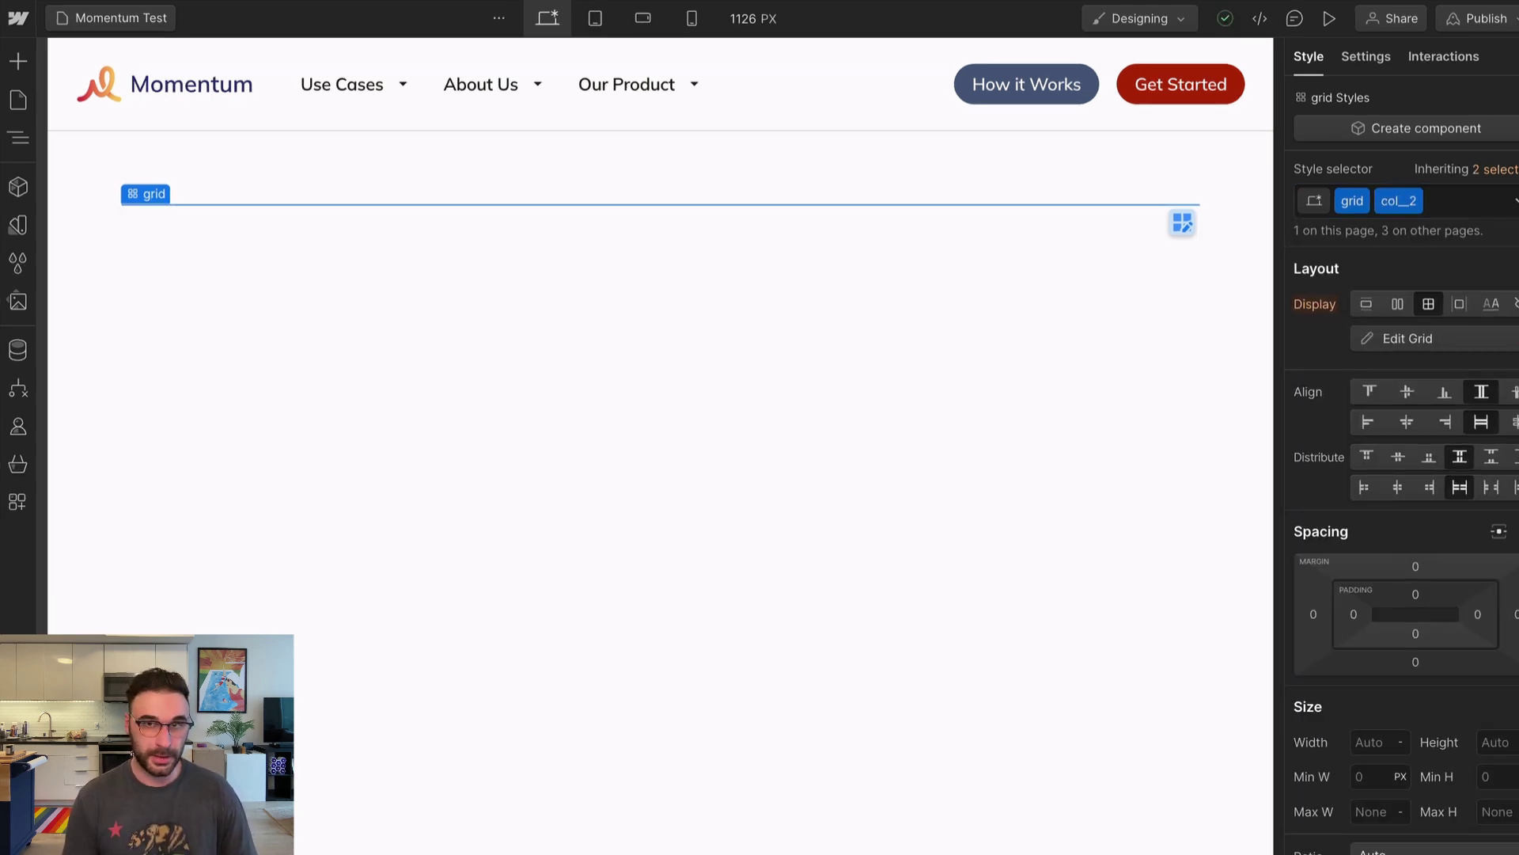
Insert the card component into the two-column grid and unlink the instance from its component
key("ctrl+e")
type("card")
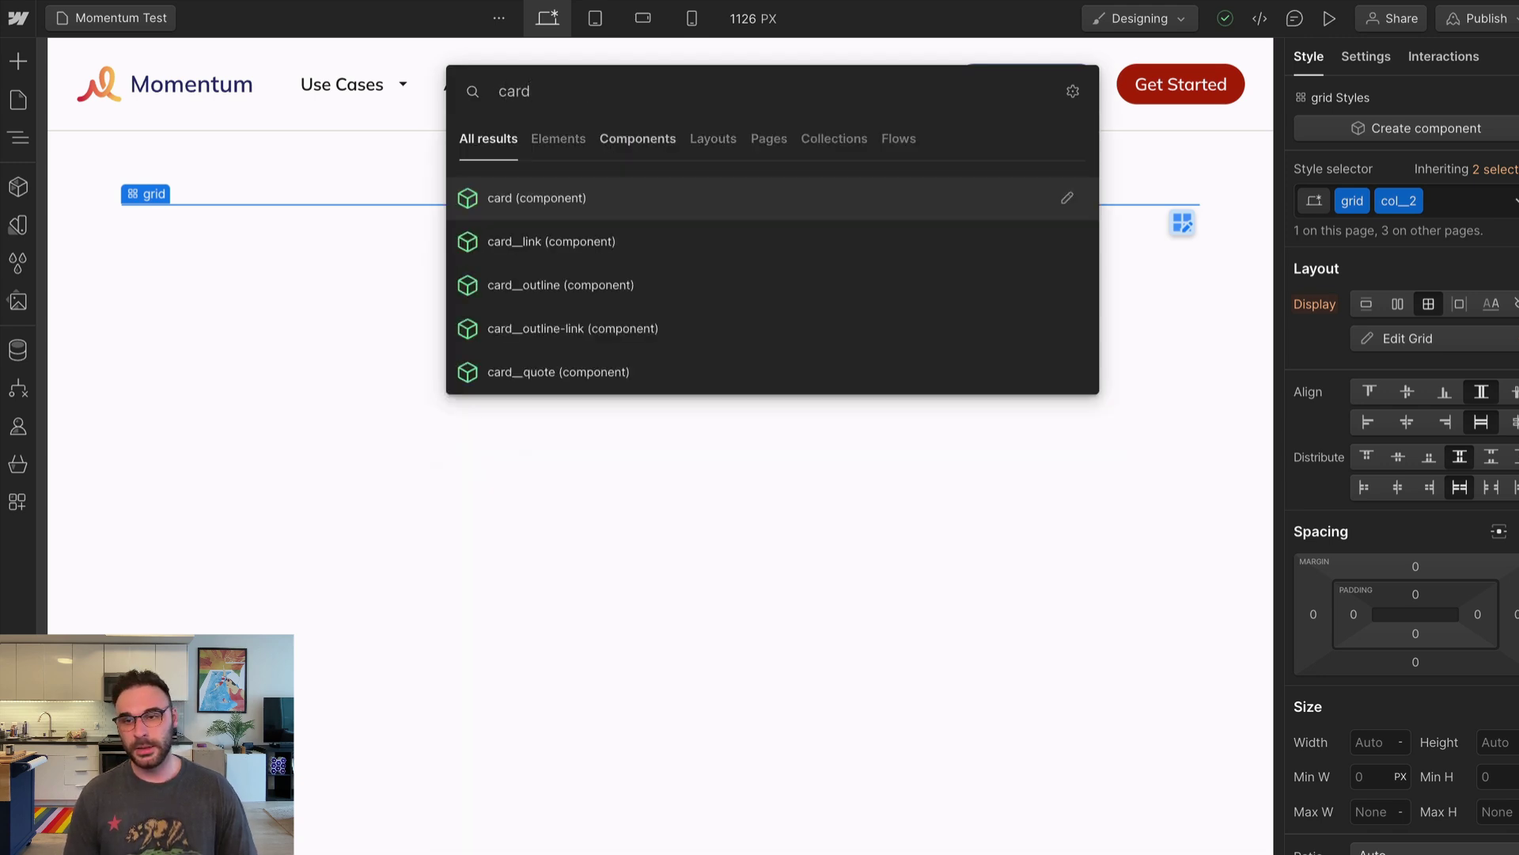
key("Return")
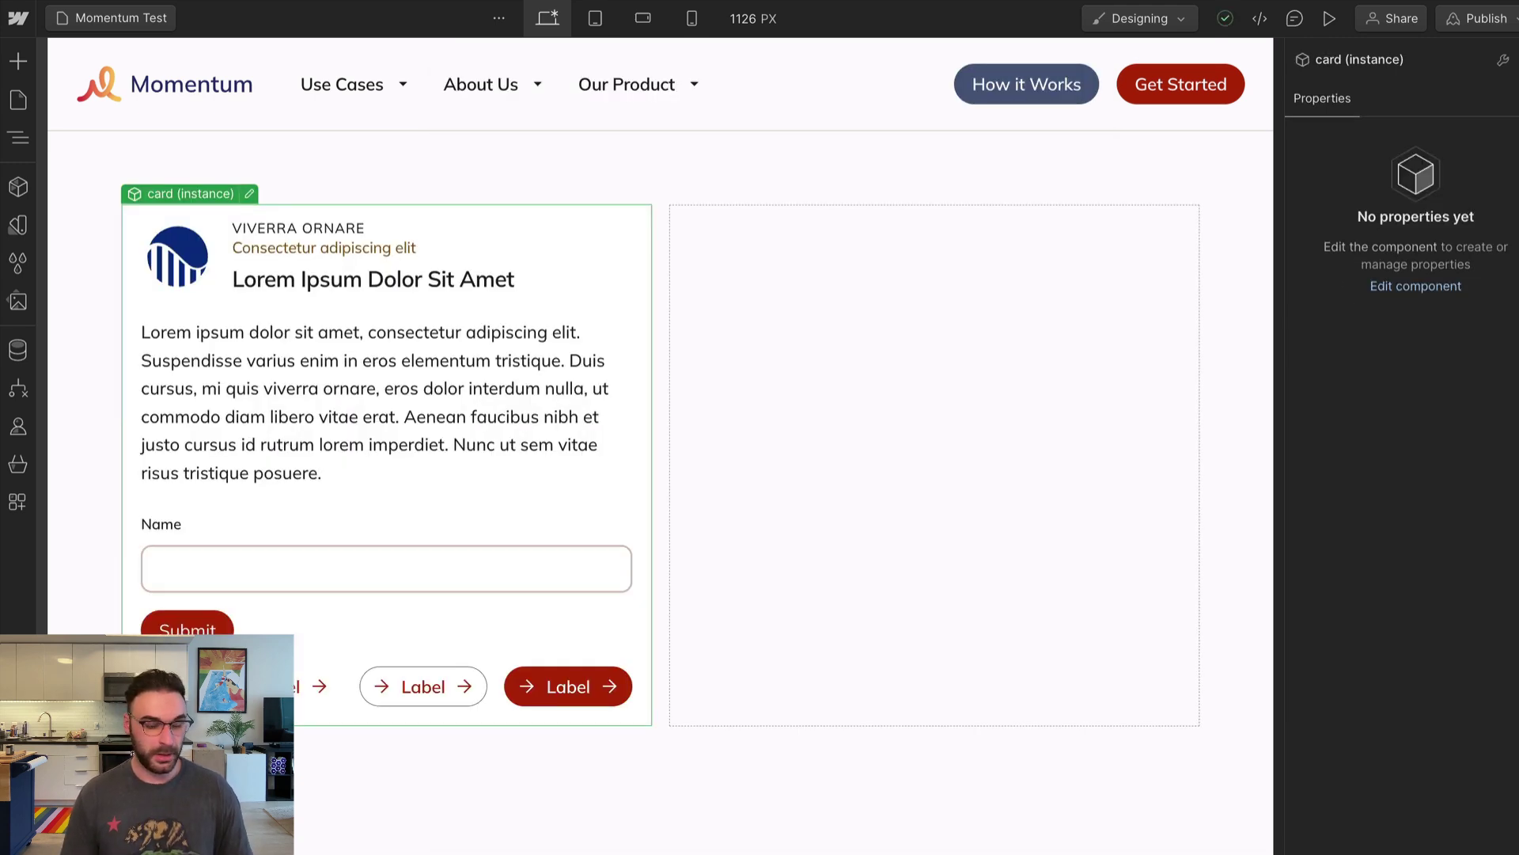
key("ctrl+shift+u")
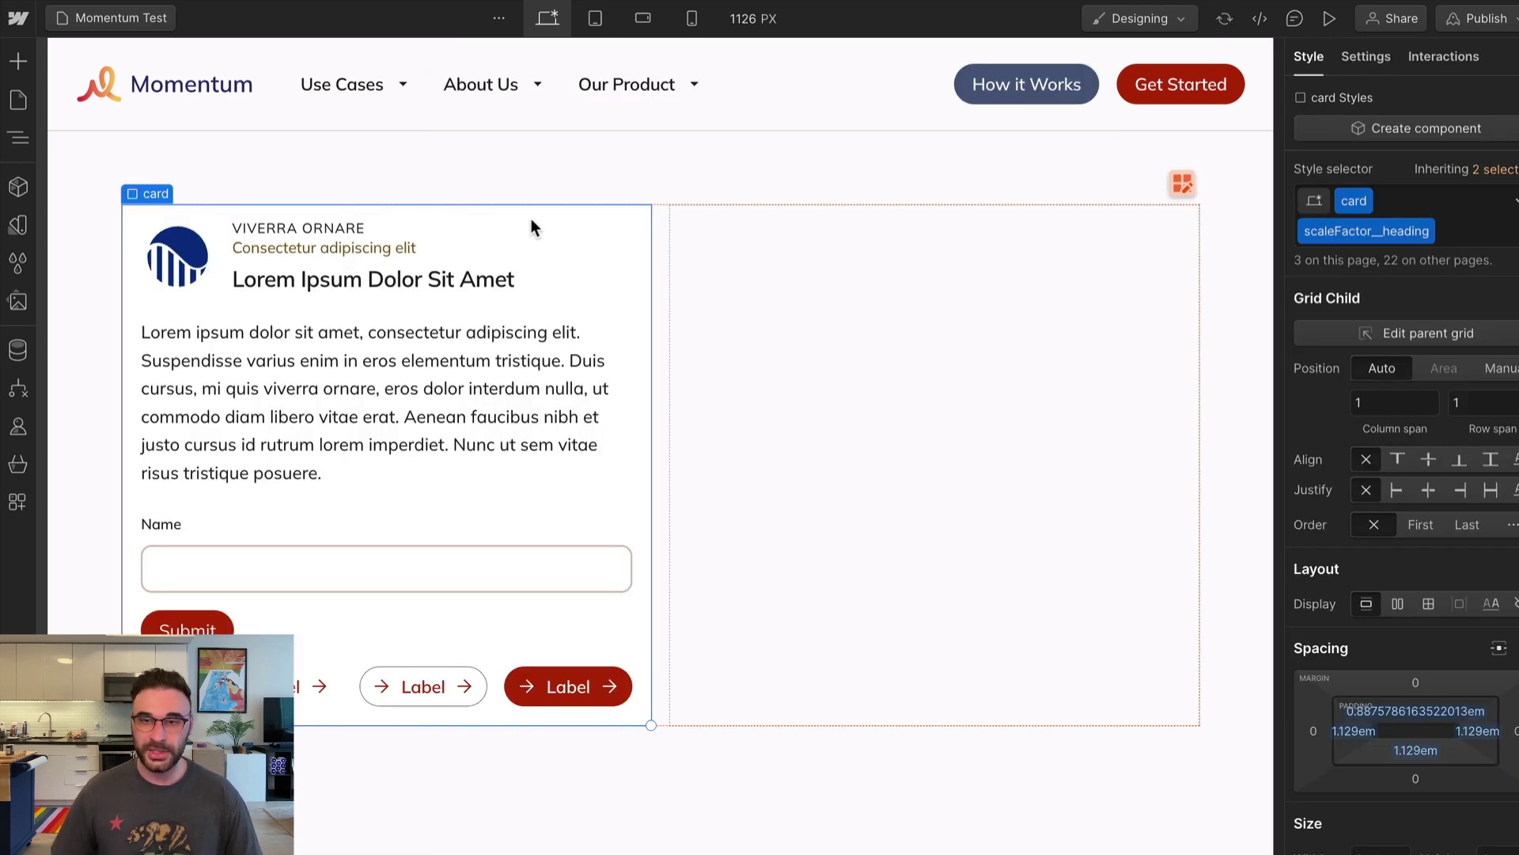
Remove the card and scaleFactor__heading classes from the unlinked card block
key("ctrl+Return")
key("BackSpace")
key("BackSpace")
Delete the logo image, the "Viverra Ornare" overline and the "Consectetur adipiscing elit" subheading above the block's title
left_click(206, 242)
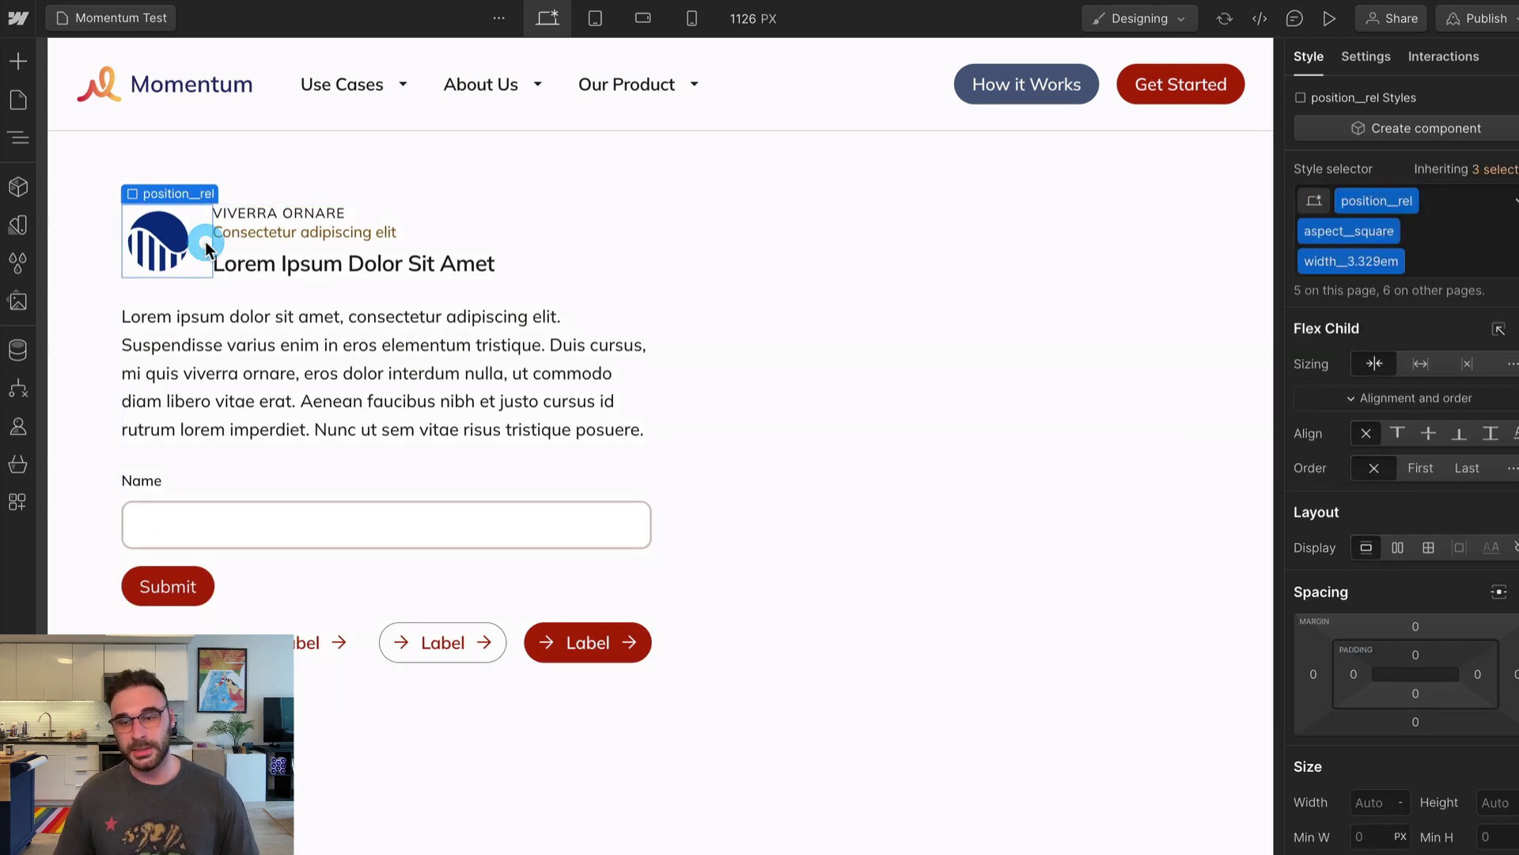
key("Delete")
key("Delete")
key("Delete")
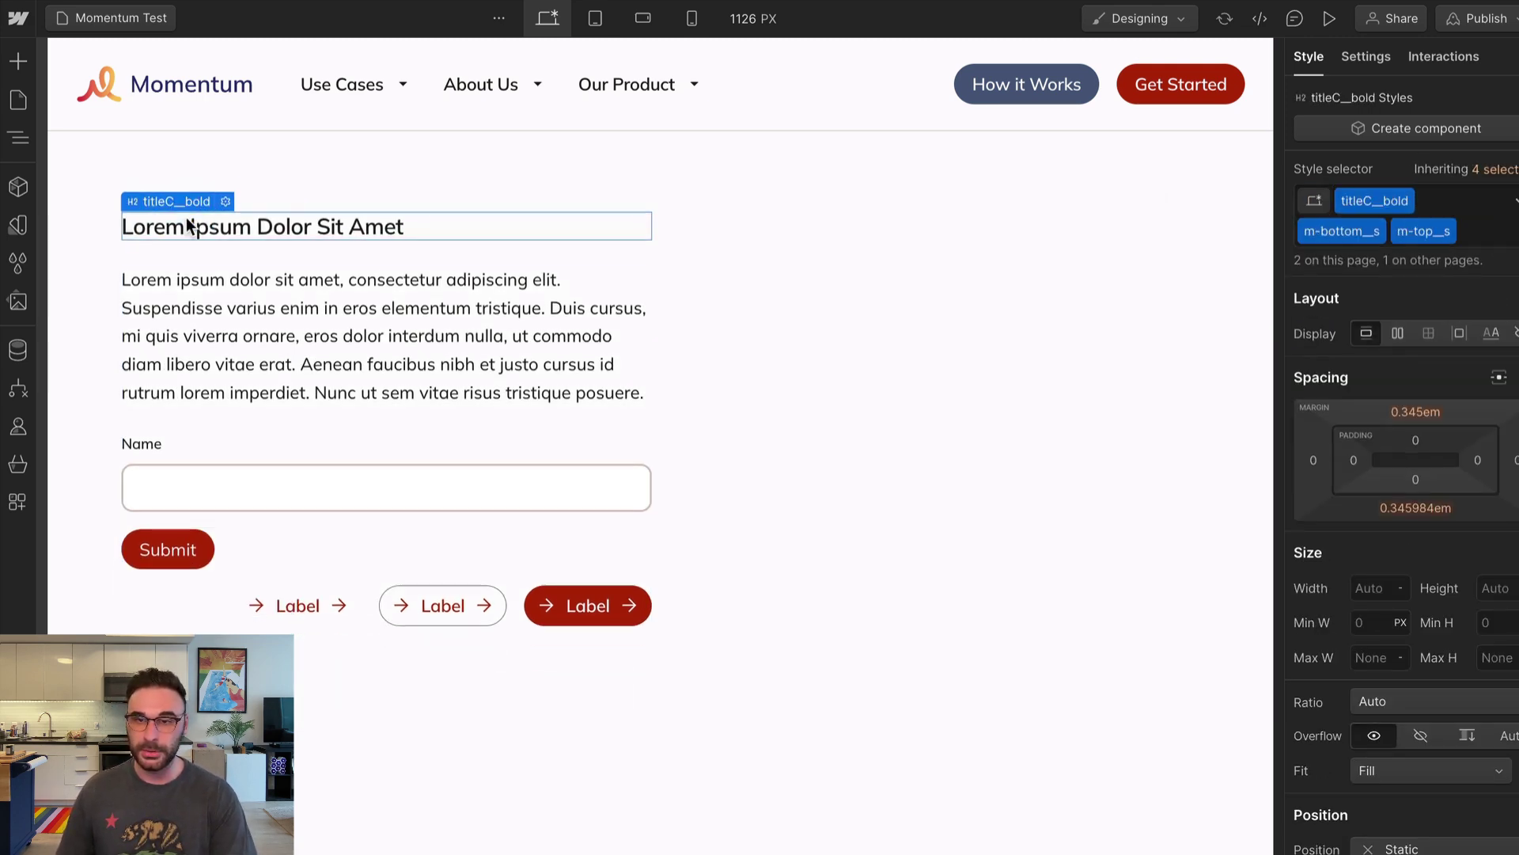
Set the heading level of the "Lorem Ipsum Dolor Sit Amet" title to H1
left_click(226, 202)
left_click(157, 313)
left_click(373, 260)
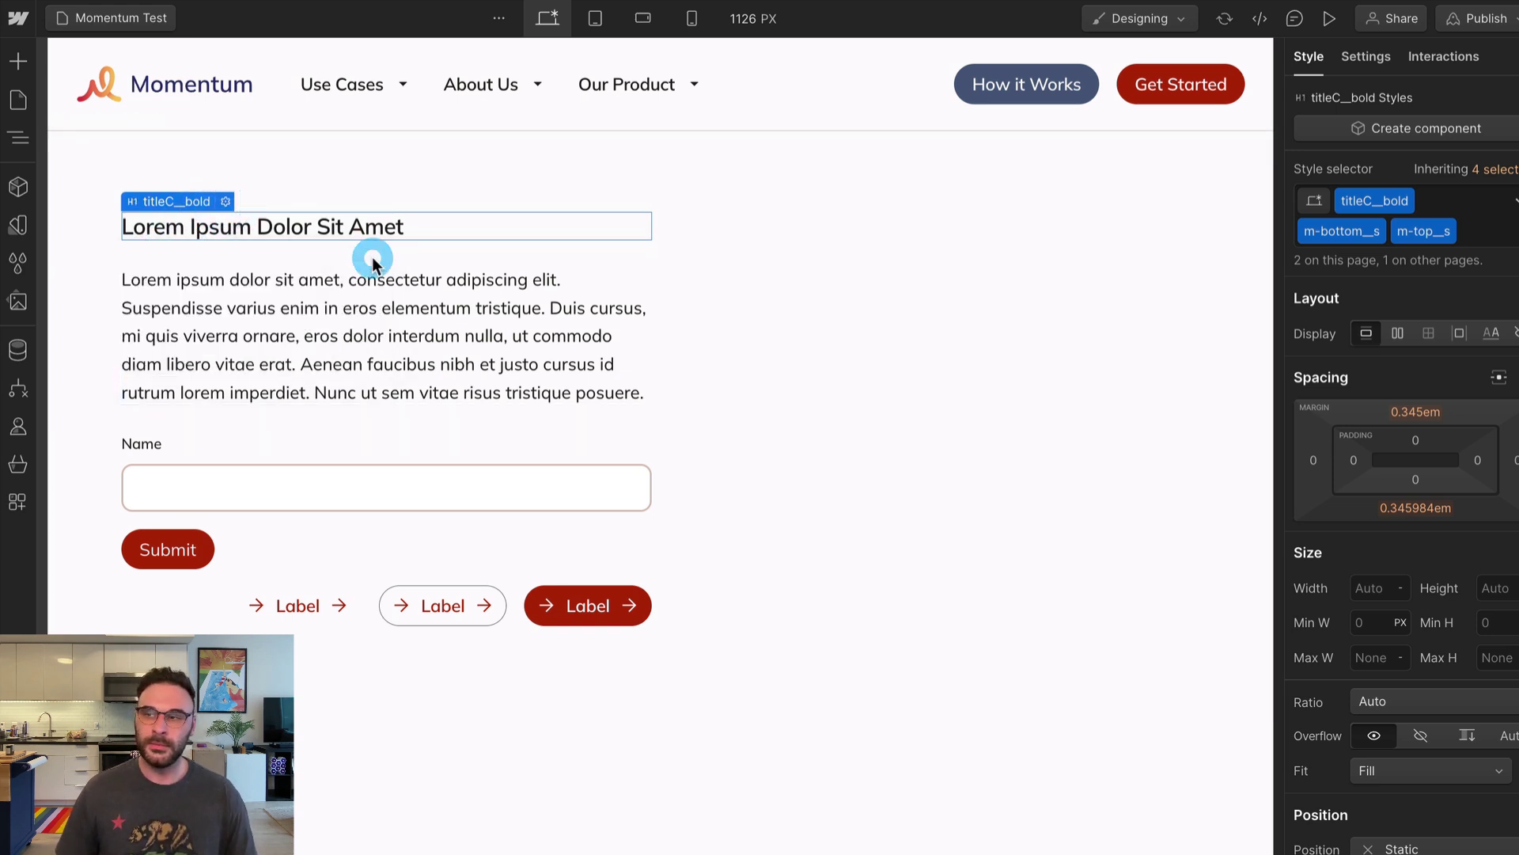
Replace all classes on the H1 title with display1__bold
key("ctrl+Return")
key("BackSpace")
key("BackSpace")
key("BackSpace")
type("display")
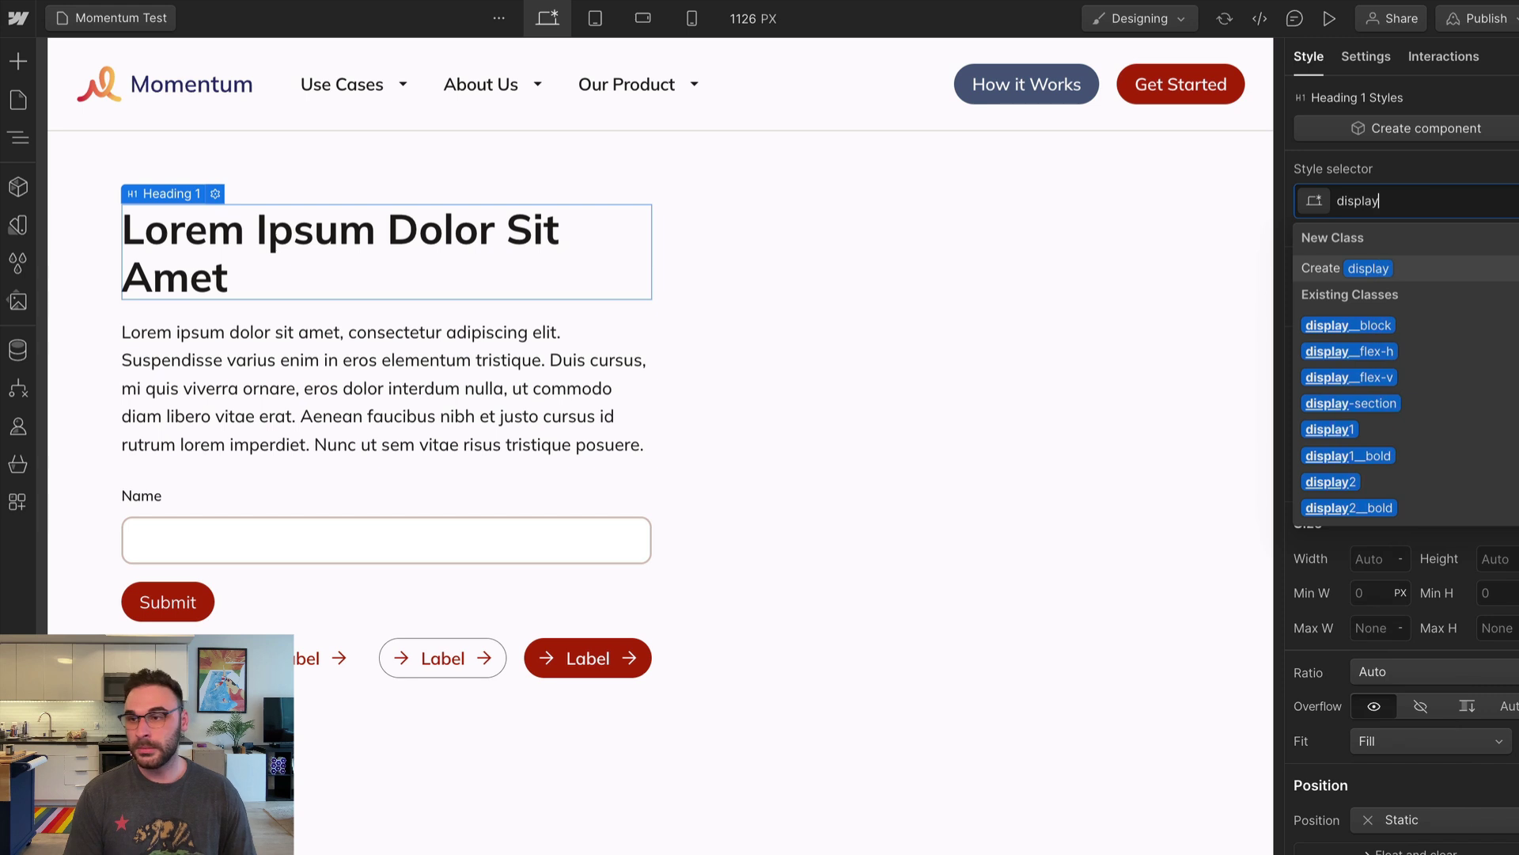
type("1__bold")
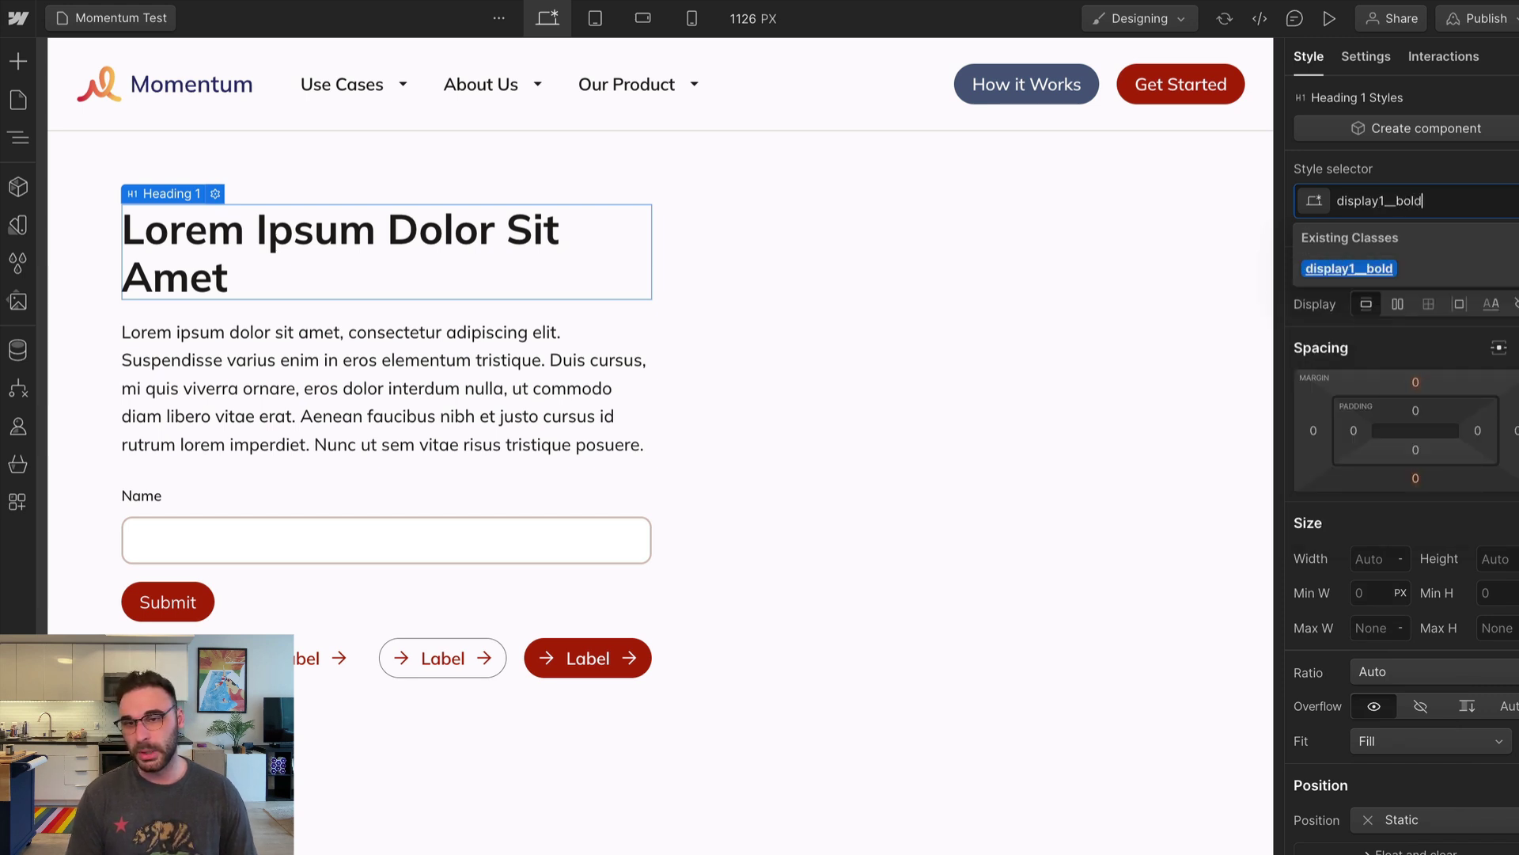
key("Return")
Replace the classes on the paragraph below the title with titleA
left_click(515, 478)
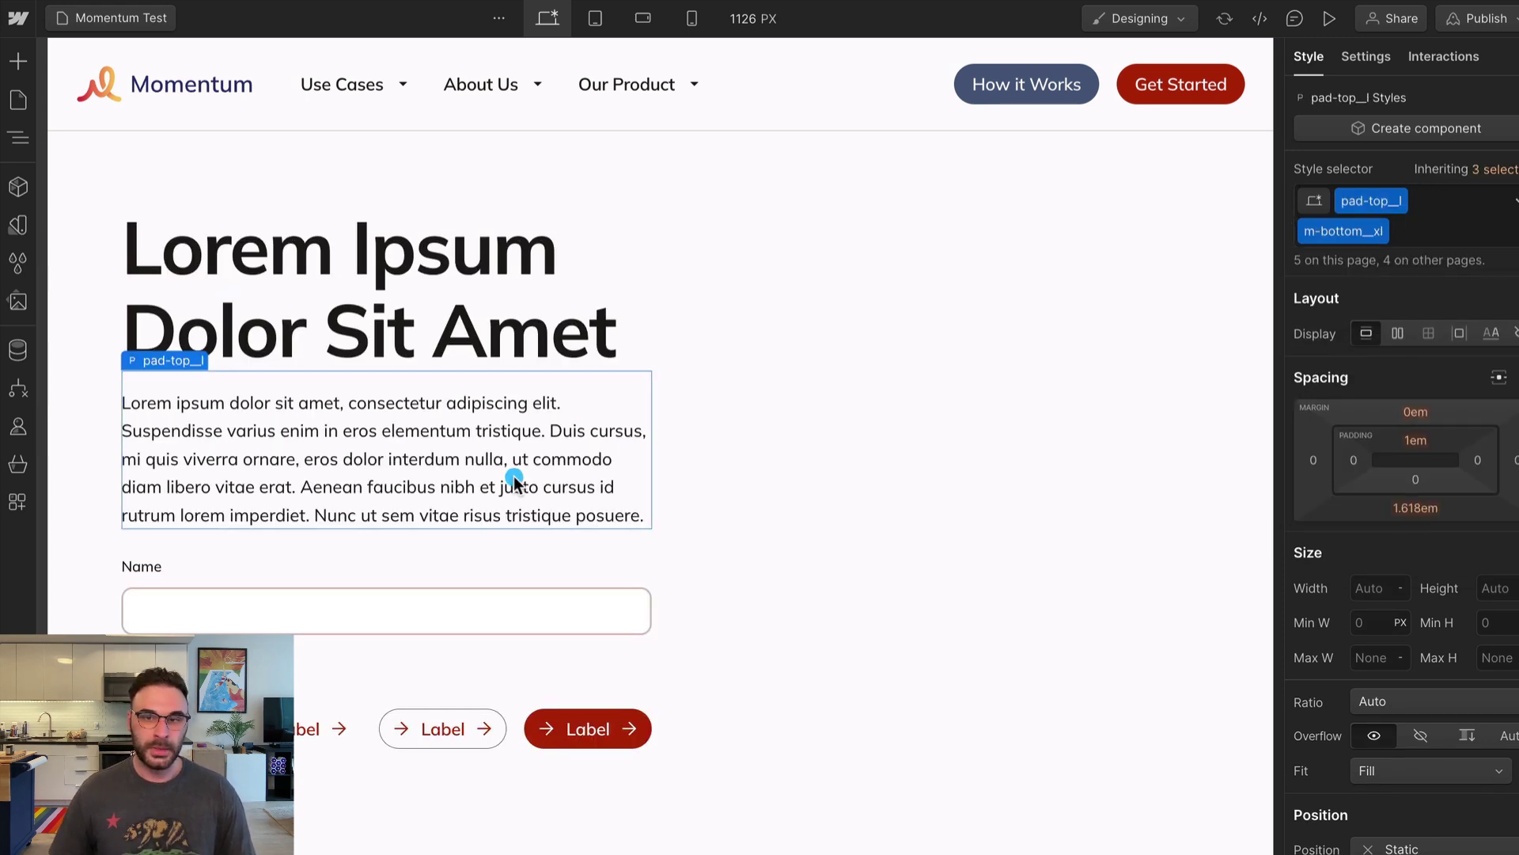
key("ctrl+Return")
key("BackSpace")
key("BackSpace")
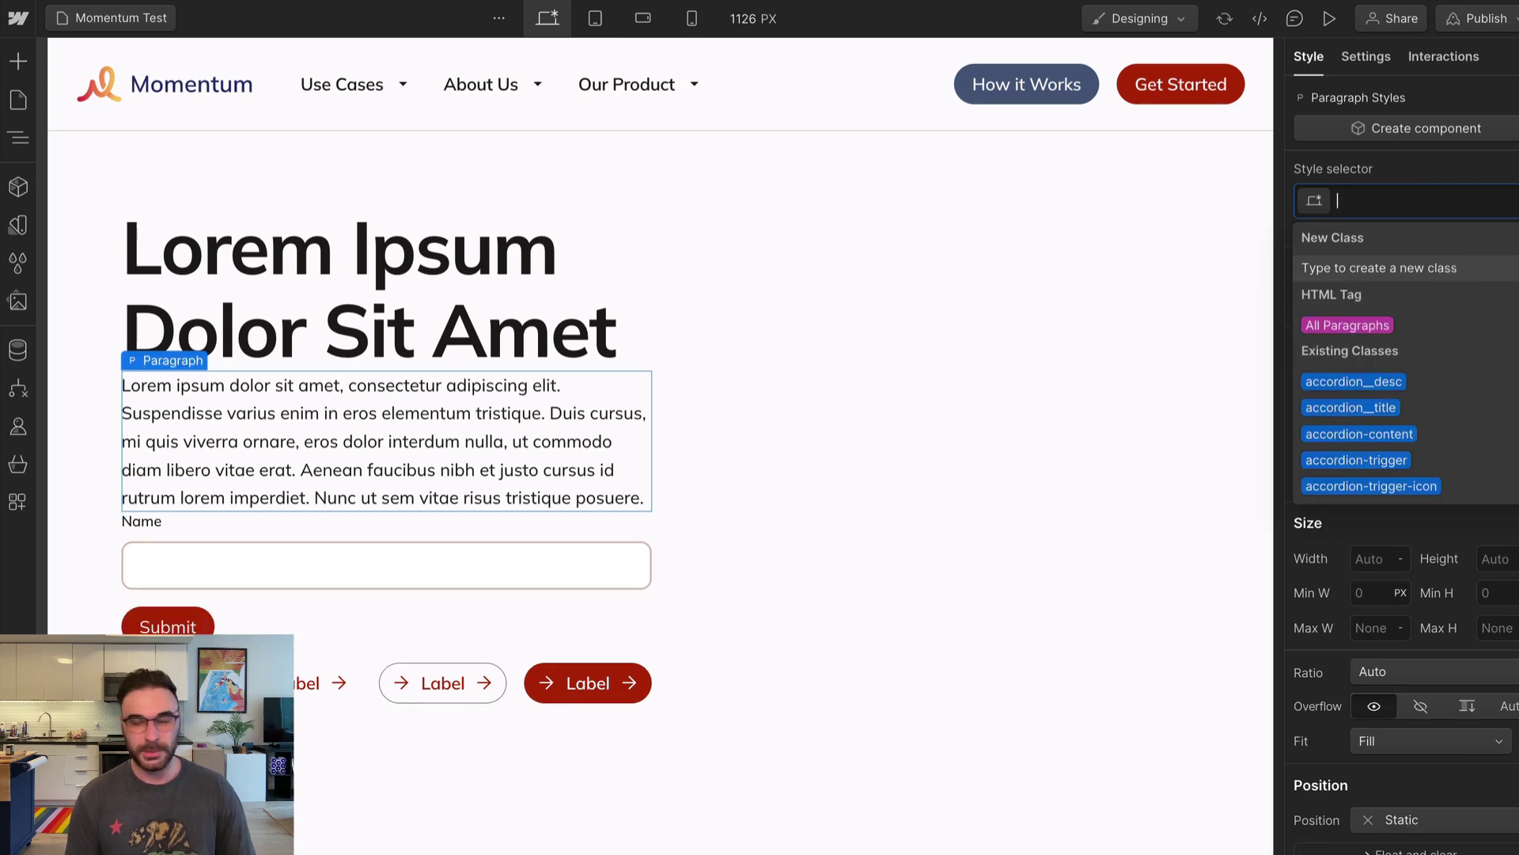
type("titleA")
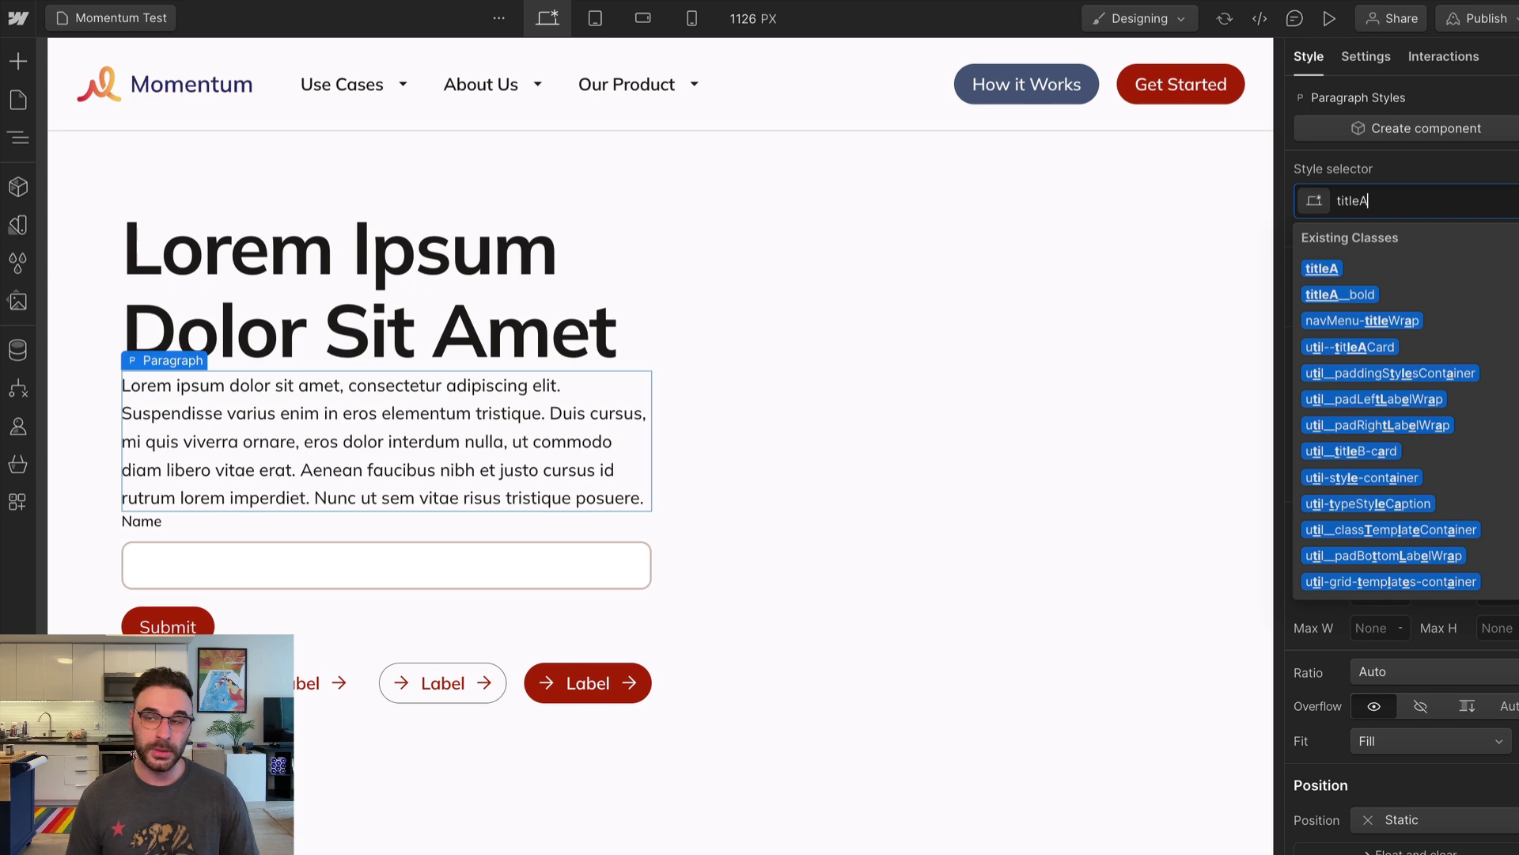
key("Return")
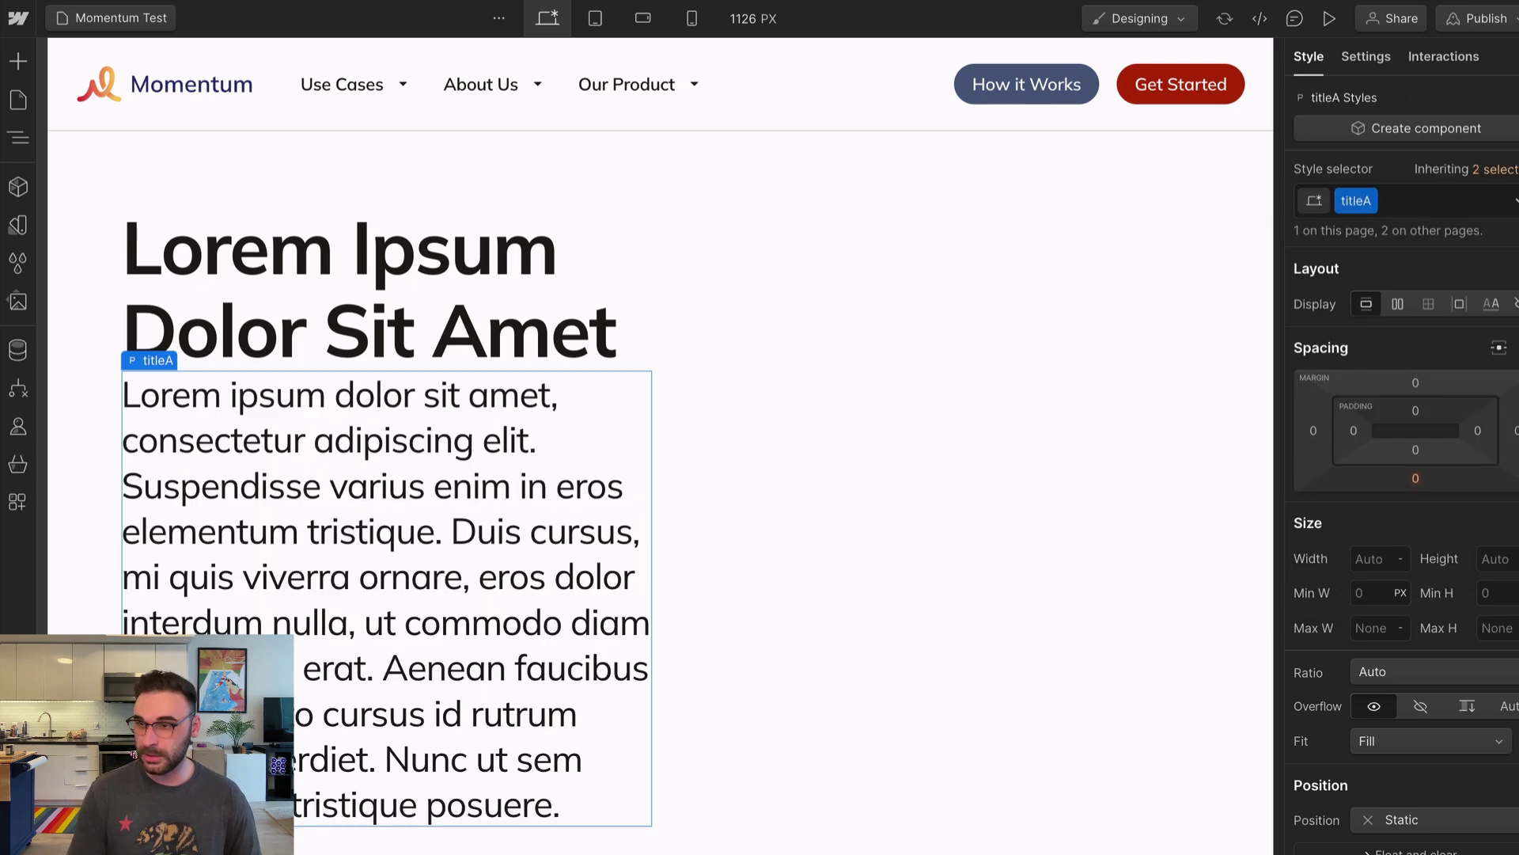
Replace the placeholder copy with "Raise Major Gifts With Ease" and "Find your fundraising flow. Get peace of mind...Your flow state is waiting."
double_click(470, 601)
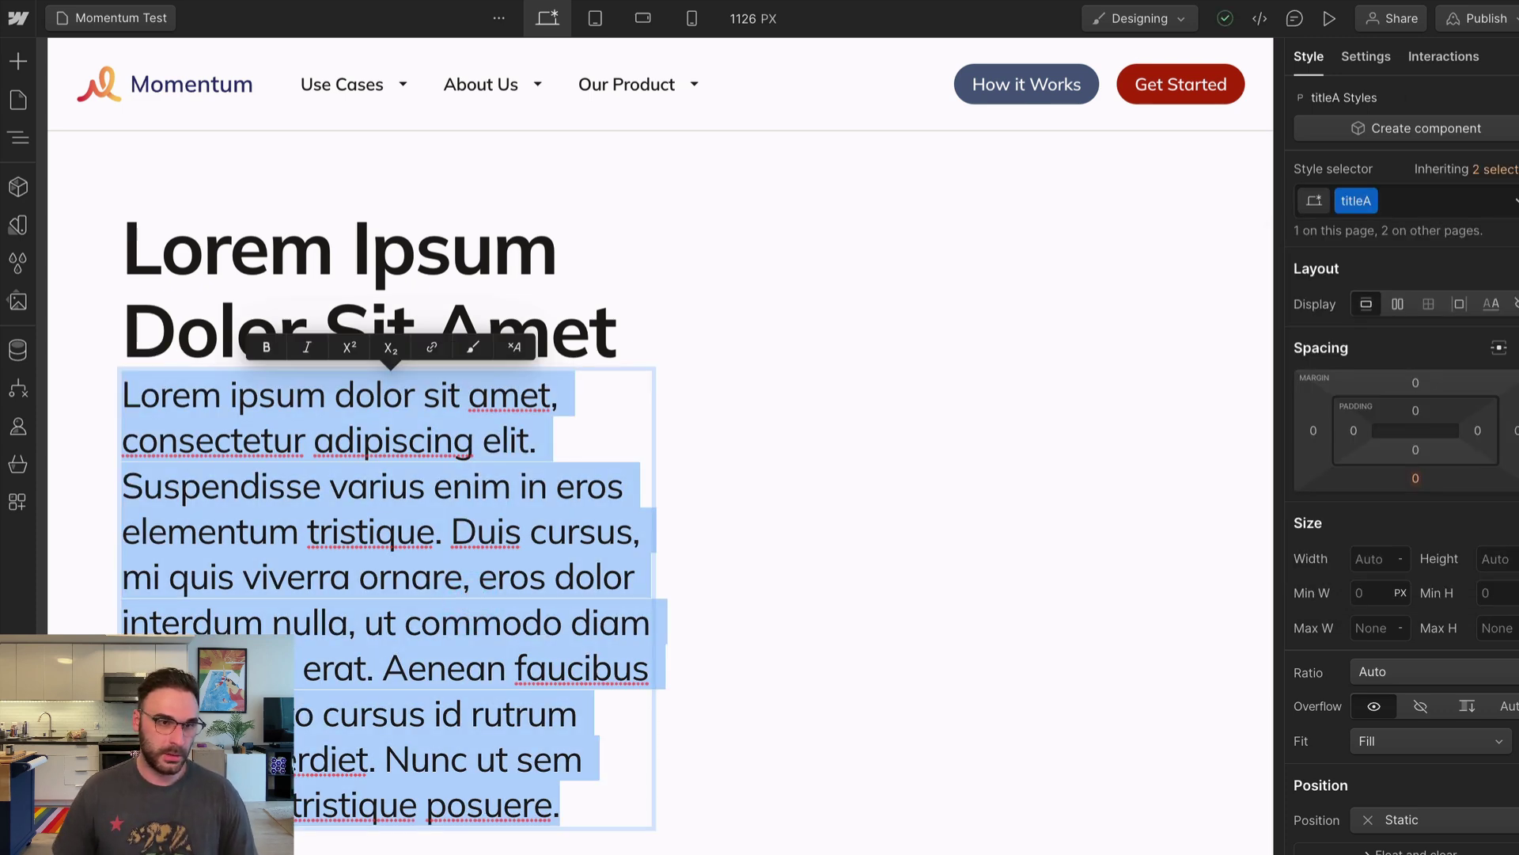
key("super+Tab")
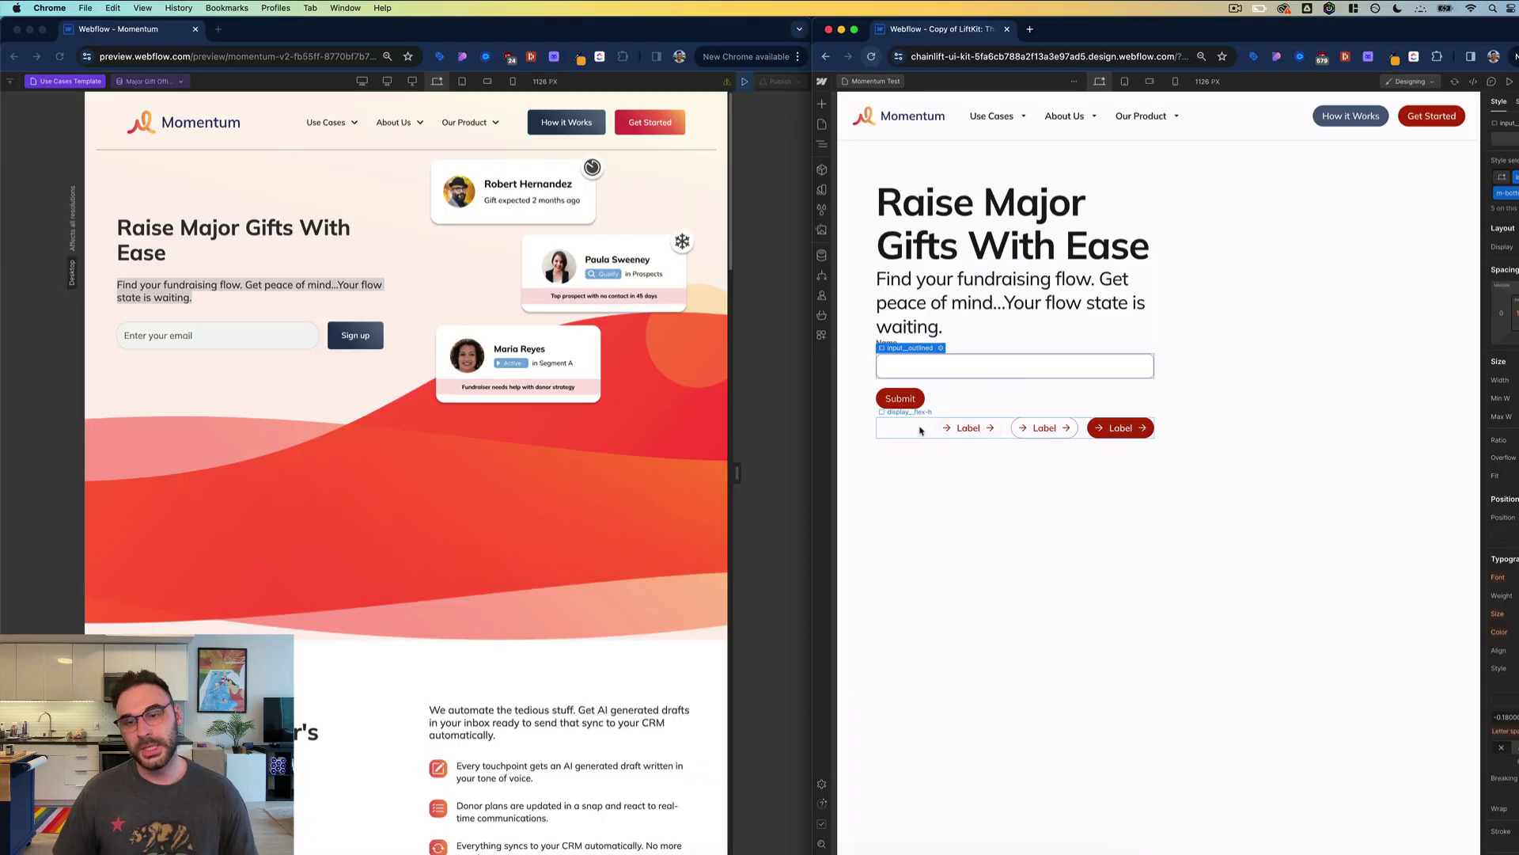
Delete the row of three Label buttons and the Name label above the input field
left_click(918, 427)
key("Delete")
left_click(888, 342)
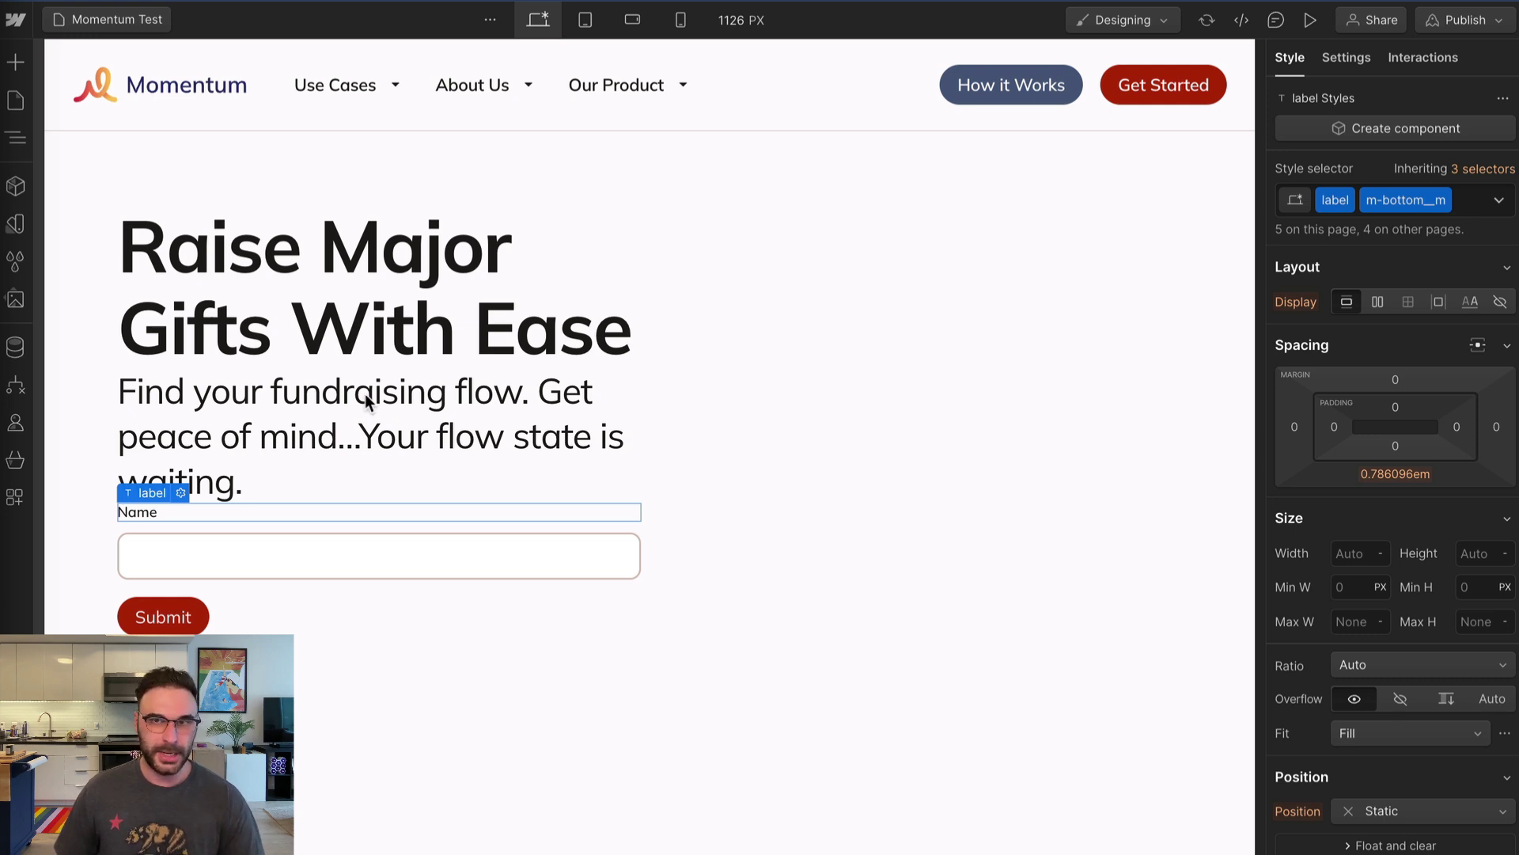
left_click(189, 453)
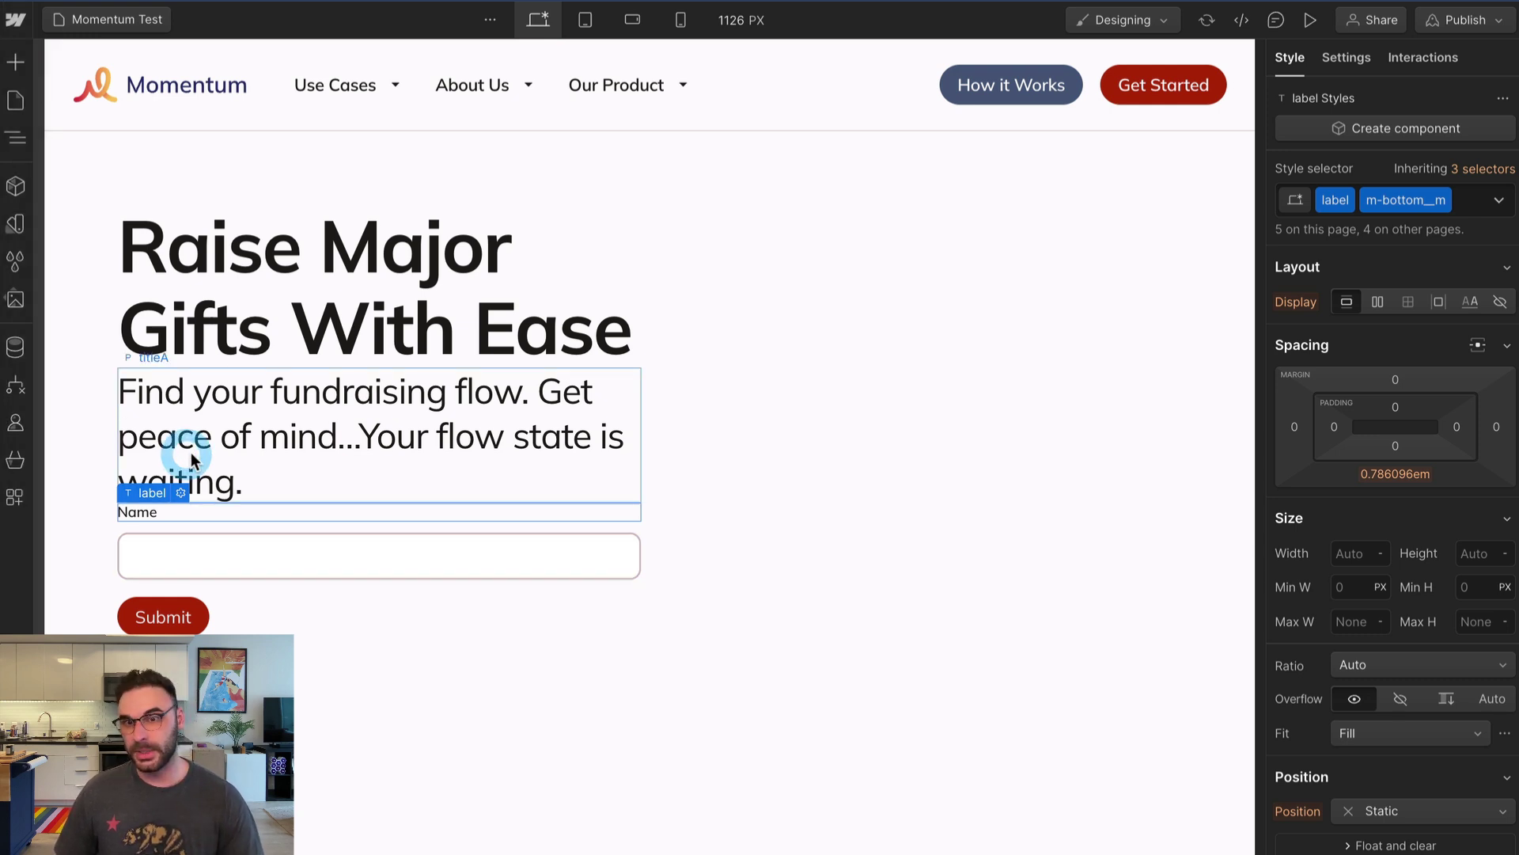
left_click(143, 516)
key("Delete")
Add the m-bottom__l class to the titleA paragraph above the input field
left_click(204, 426)
key("super+Return")
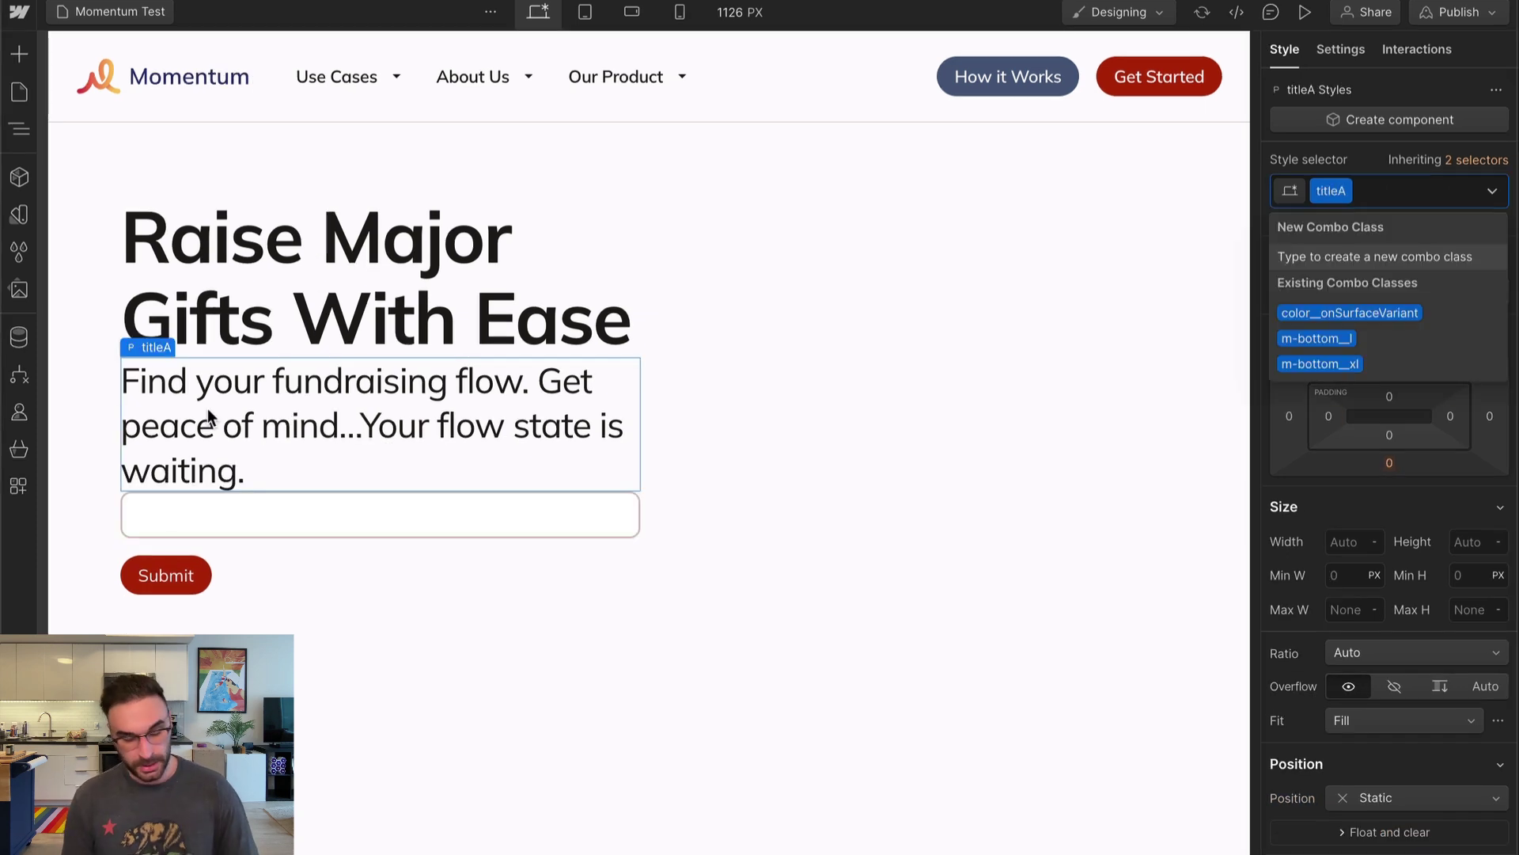
type("m-bottom_")
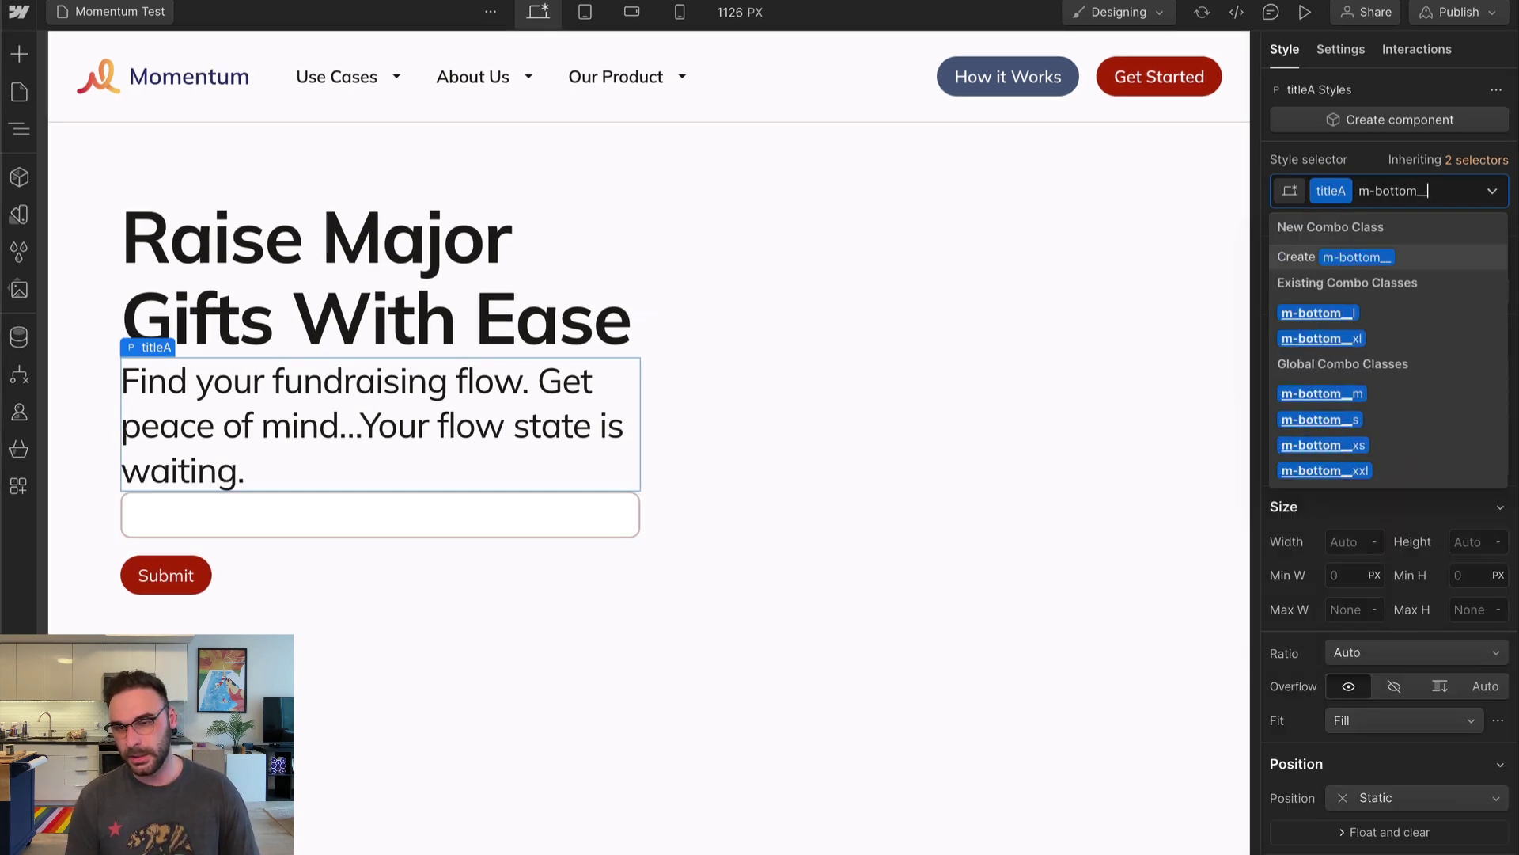
type("l")
key("Return")
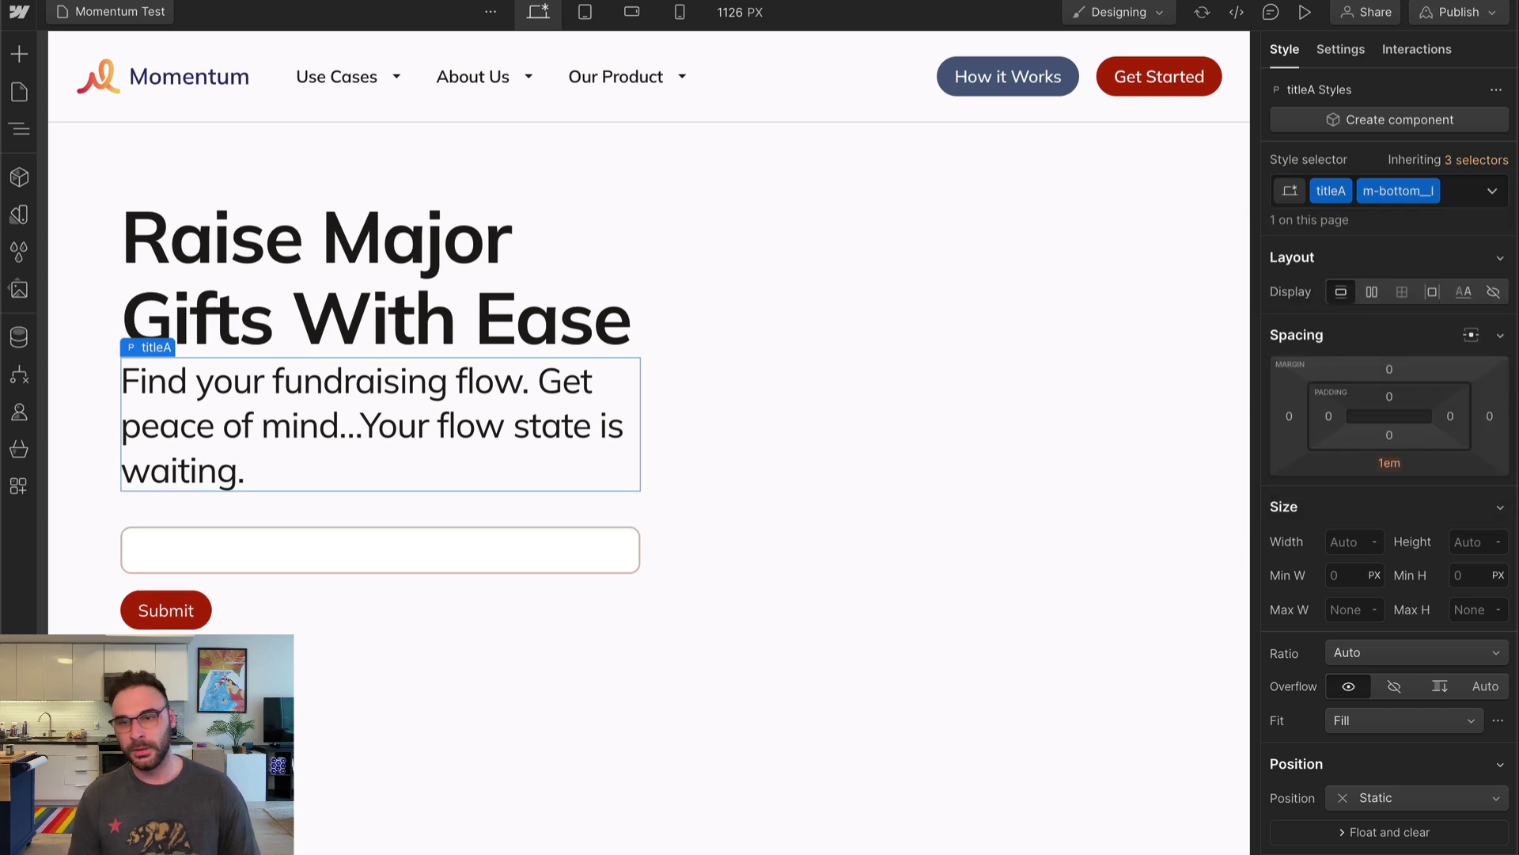
left_click(180, 605)
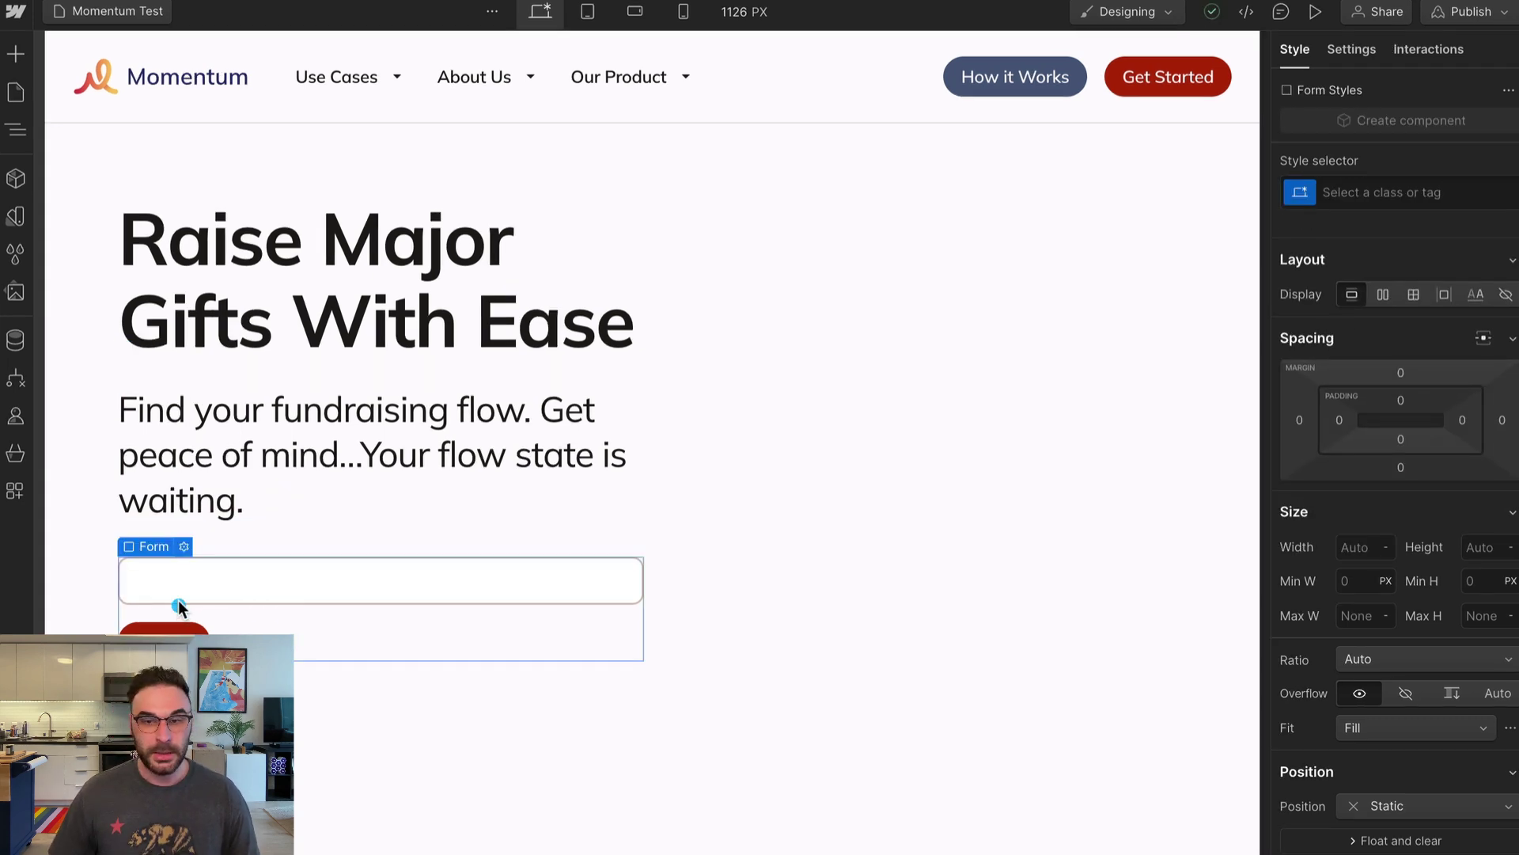
left_click(177, 595)
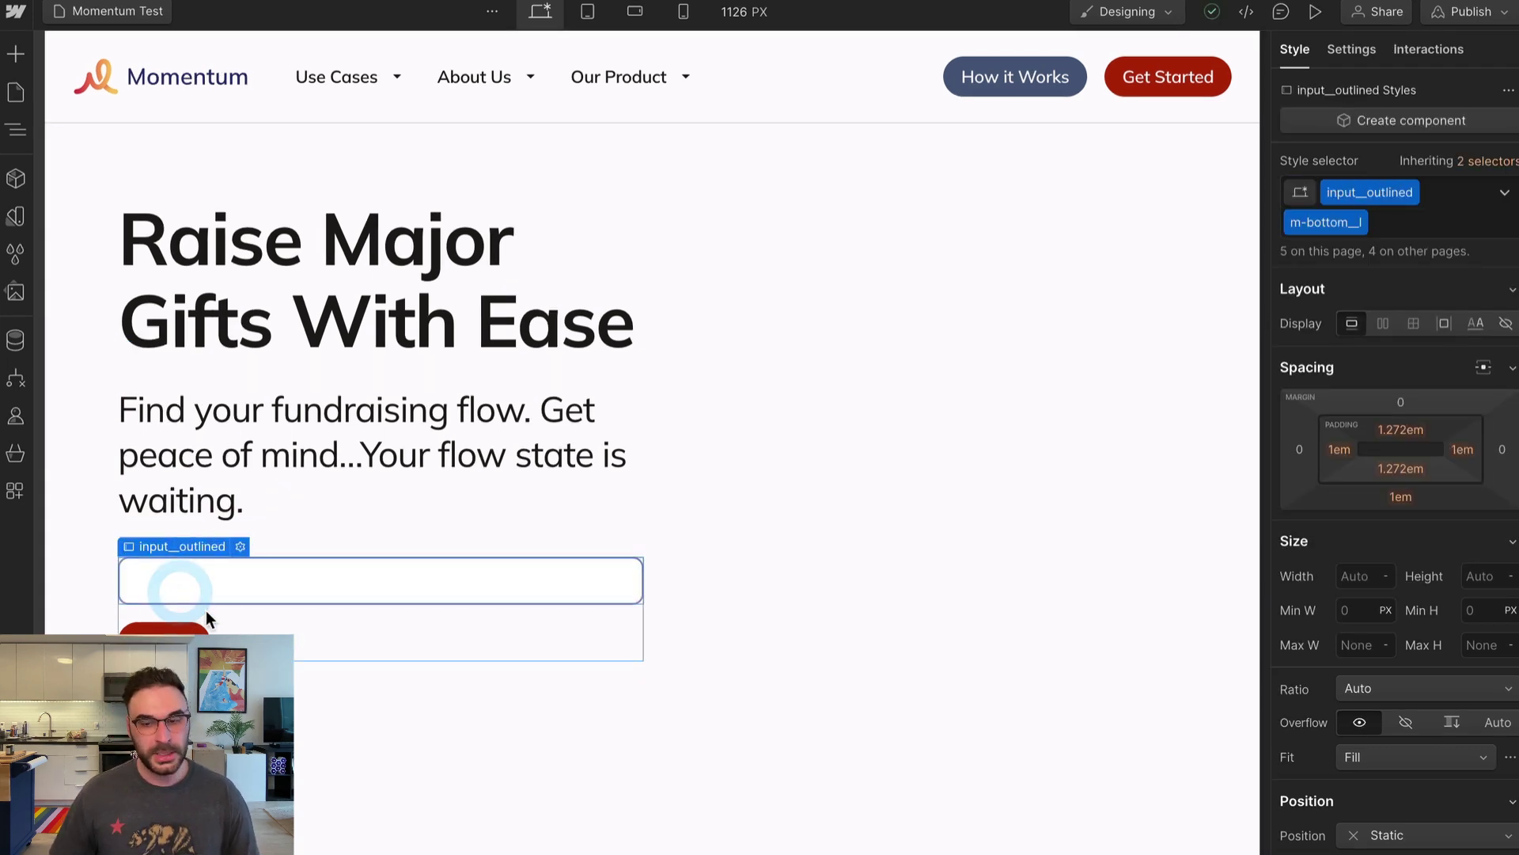
left_click(258, 627)
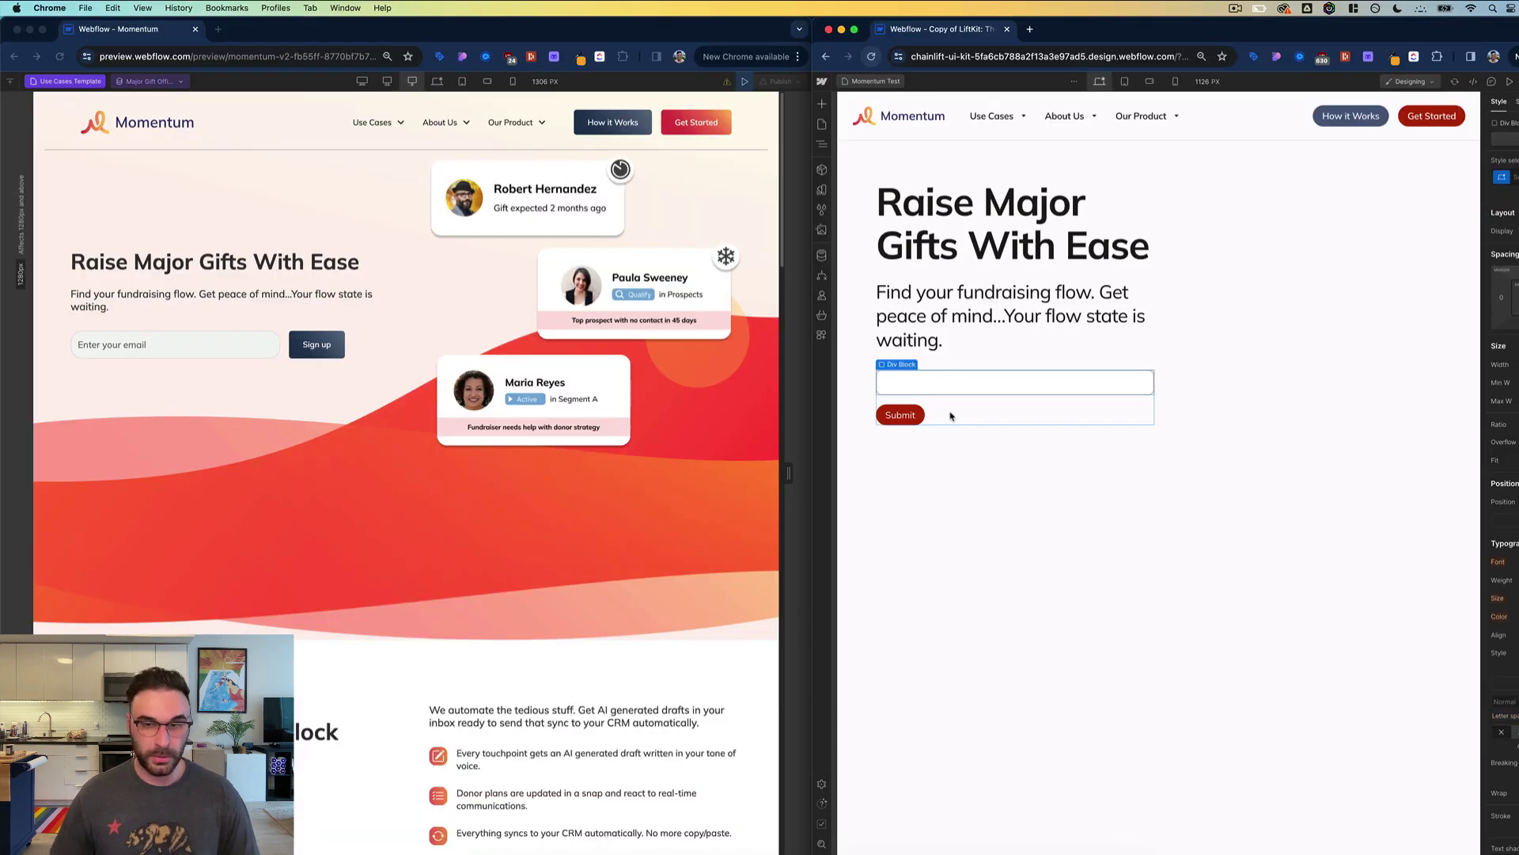
left_click(166, 631)
key("BackSpace")
left_click(404, 554)
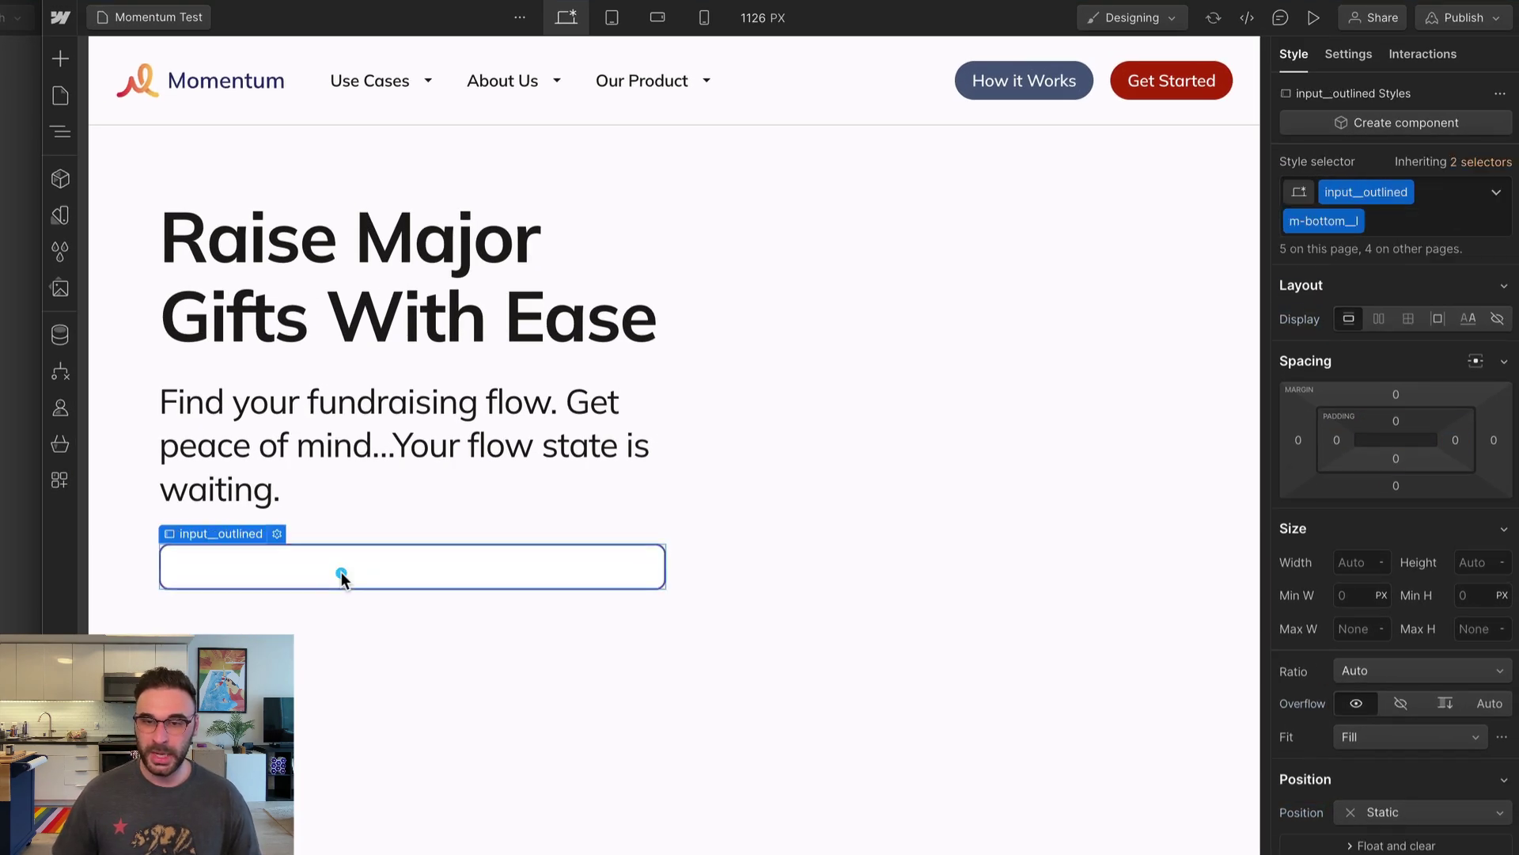
key("Up")
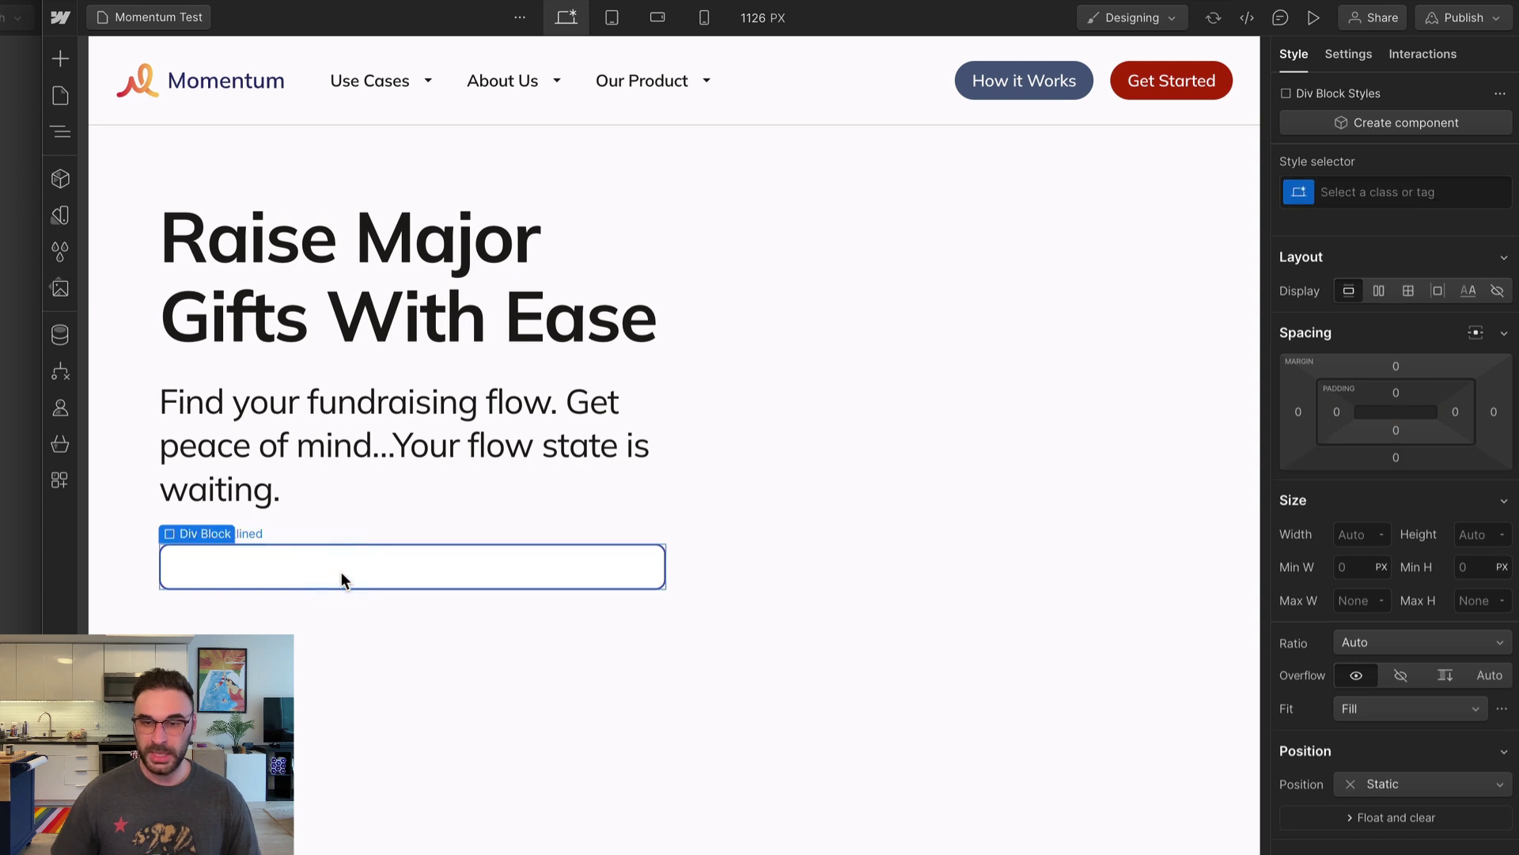
key("ctrl+z")
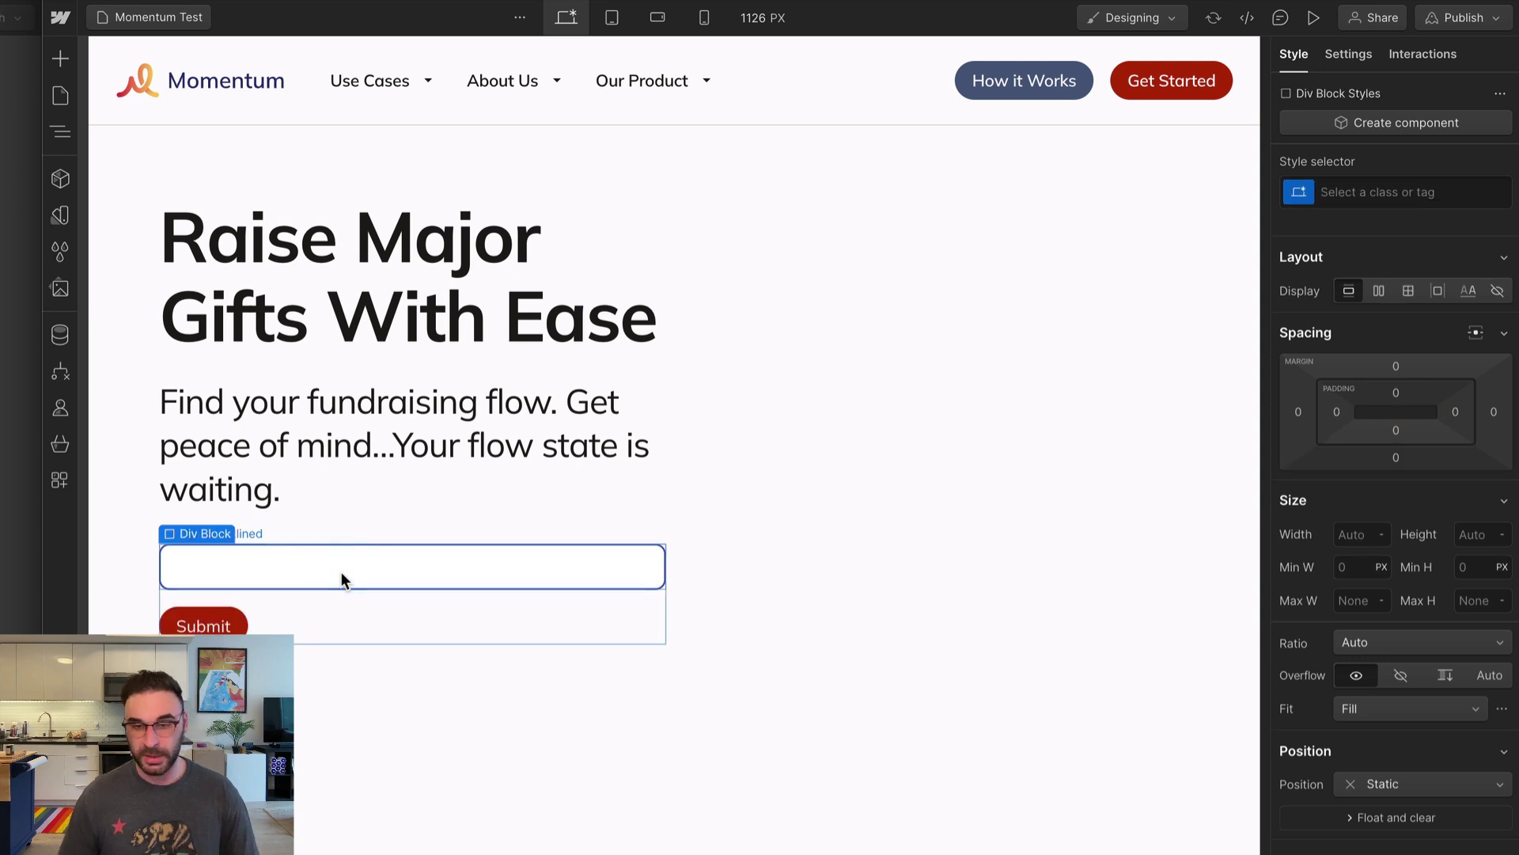
Apply the display__flex-h and align-items__center classes to the div block holding the input field and Submit button
key("ctrl+Return")
type("display__")
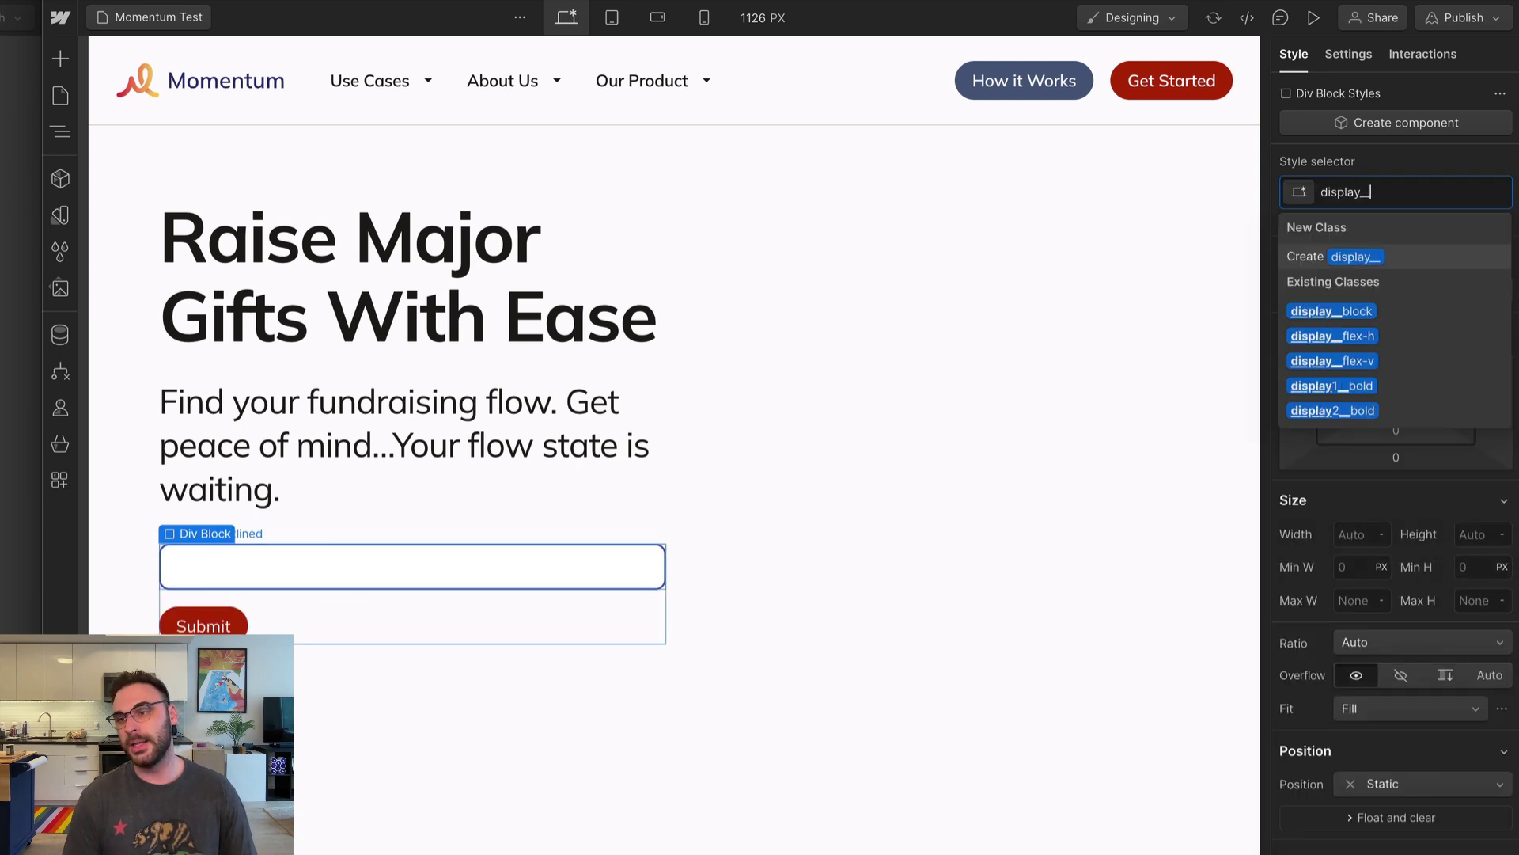
type("flex-h")
key("Return")
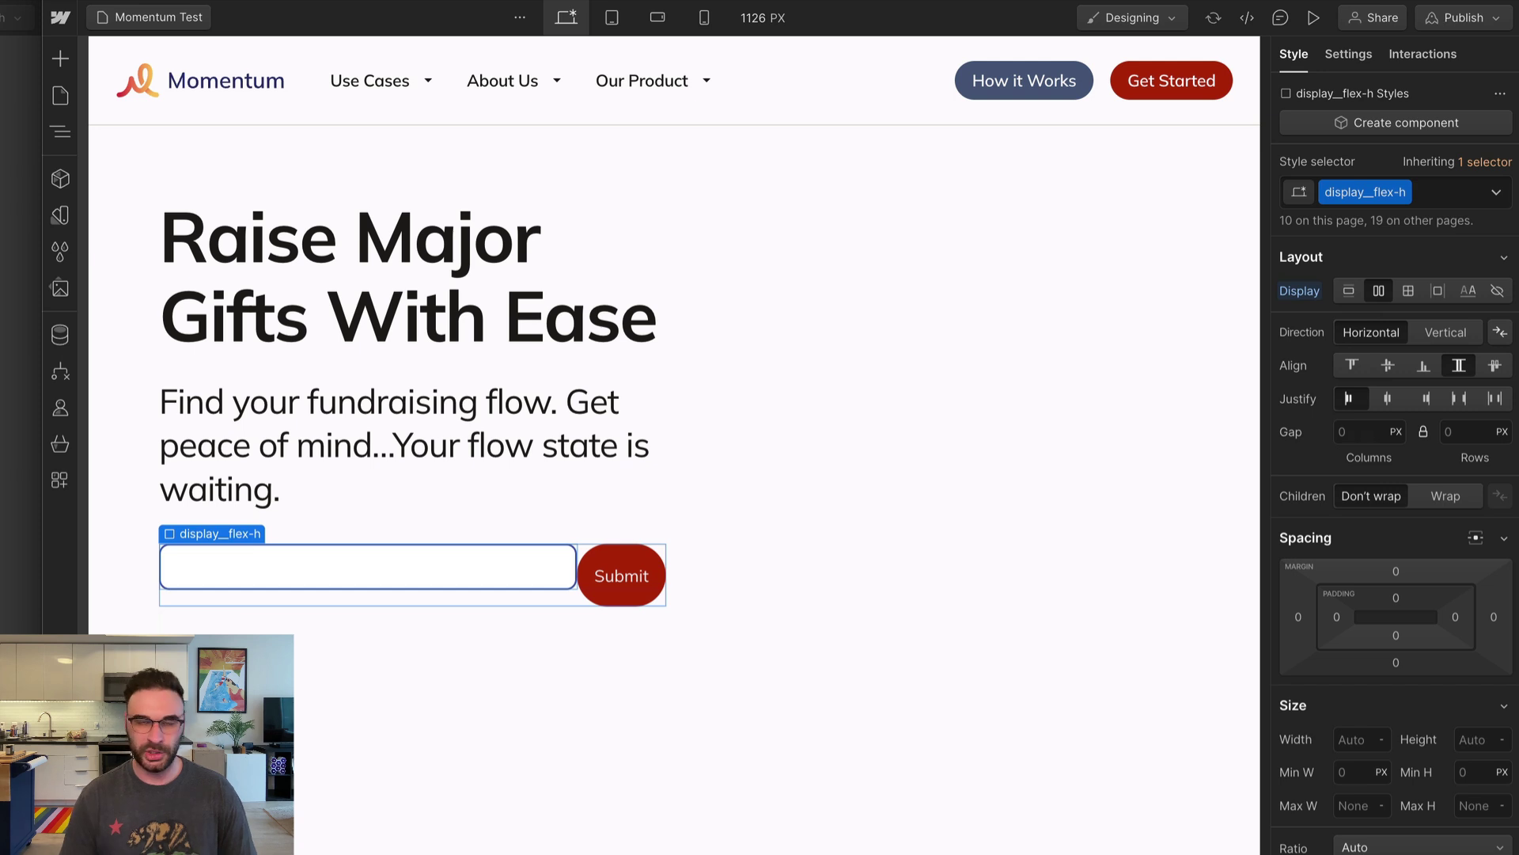
key("ctrl+Return")
type("align-items_cen")
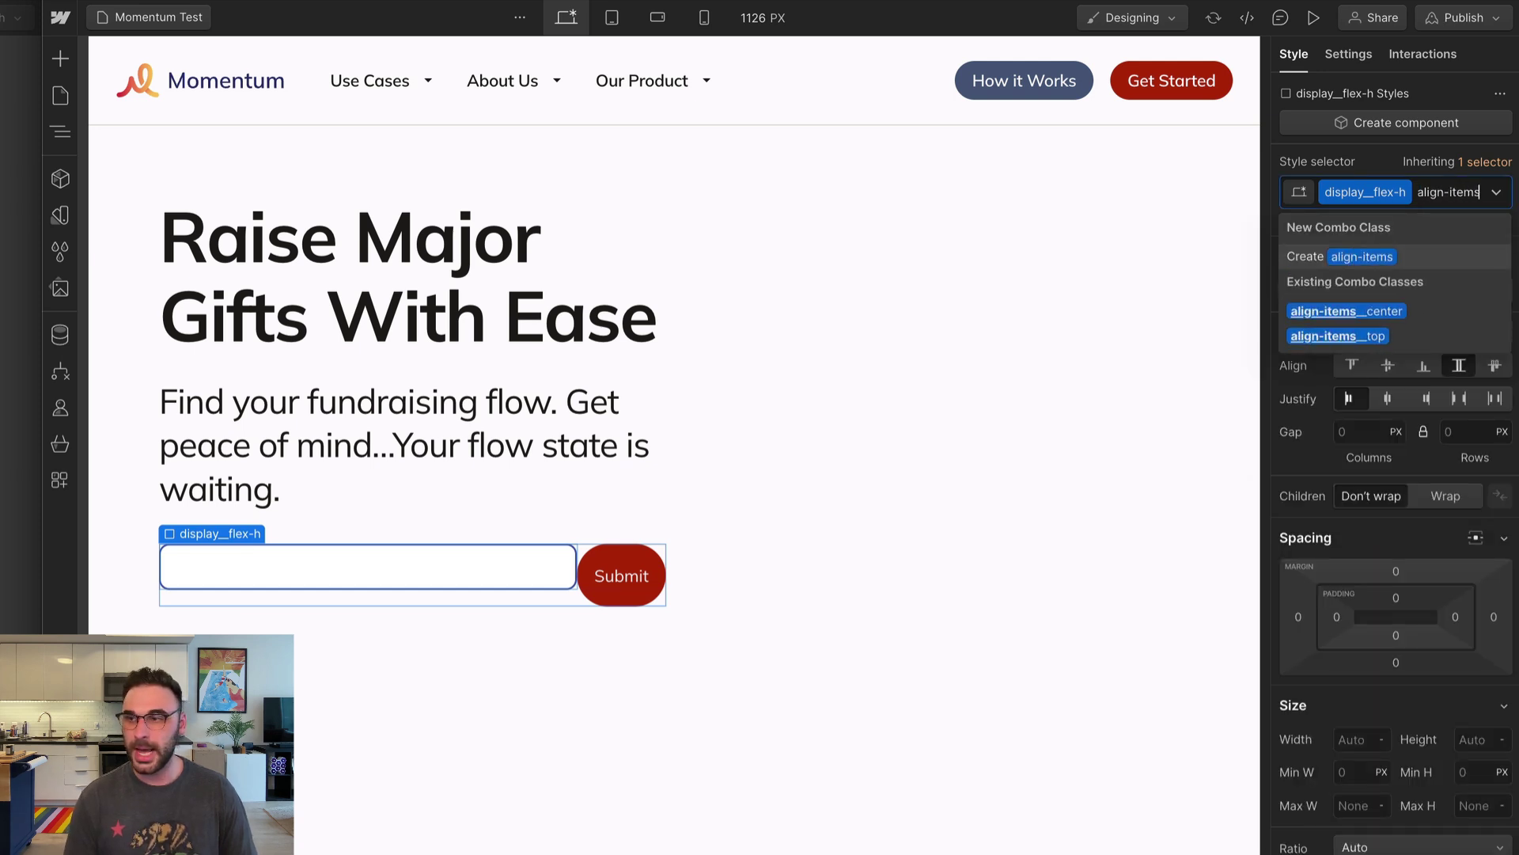
key("Return")
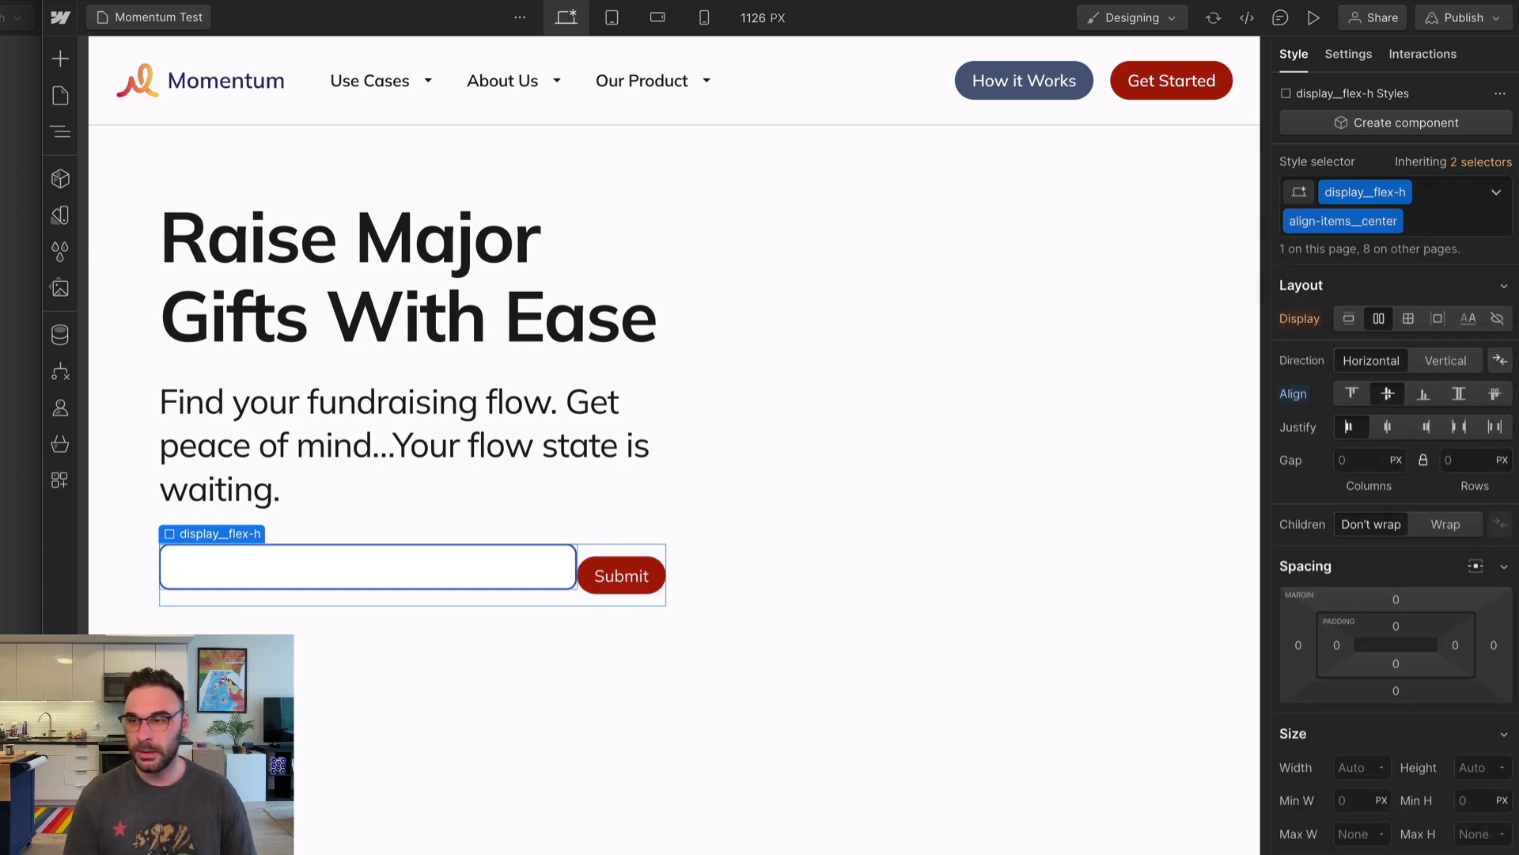
Add the gap__l class to the flex block around the input field and Submit button
key("ctrl+Return")
type("gap")
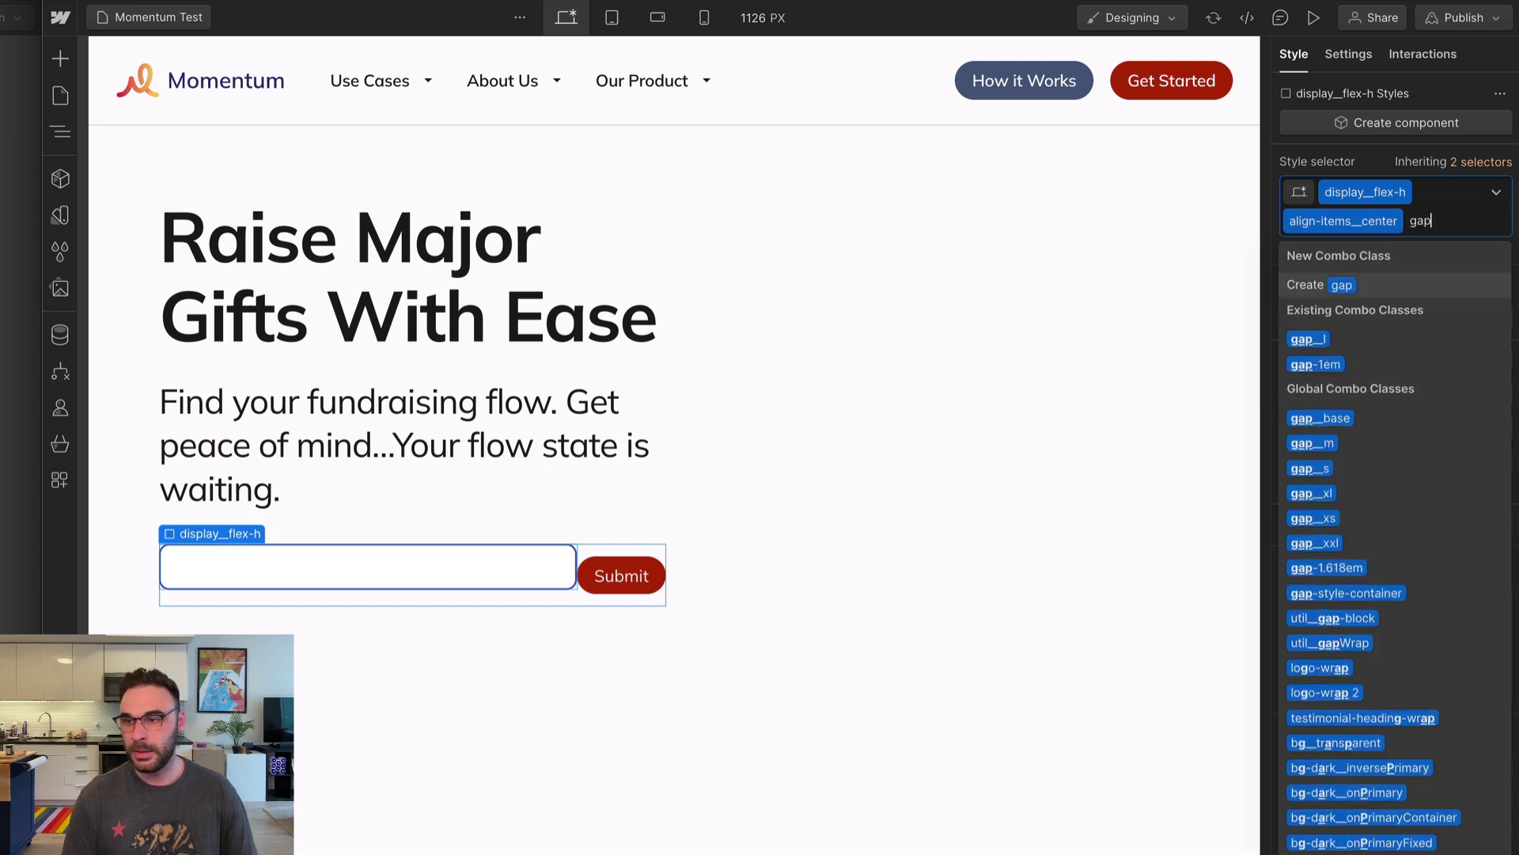
type("__")
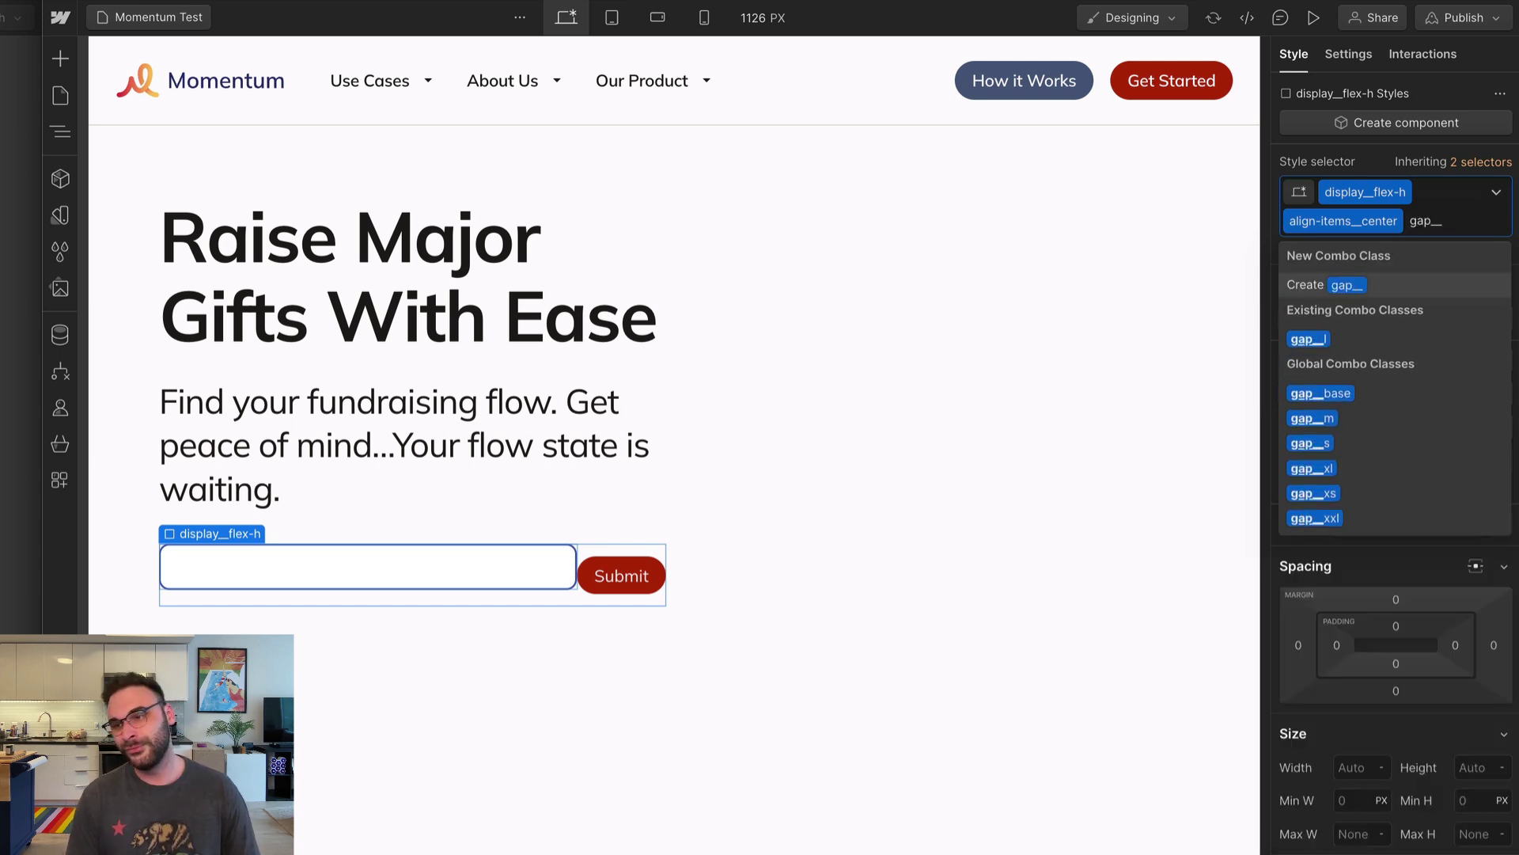
type("l")
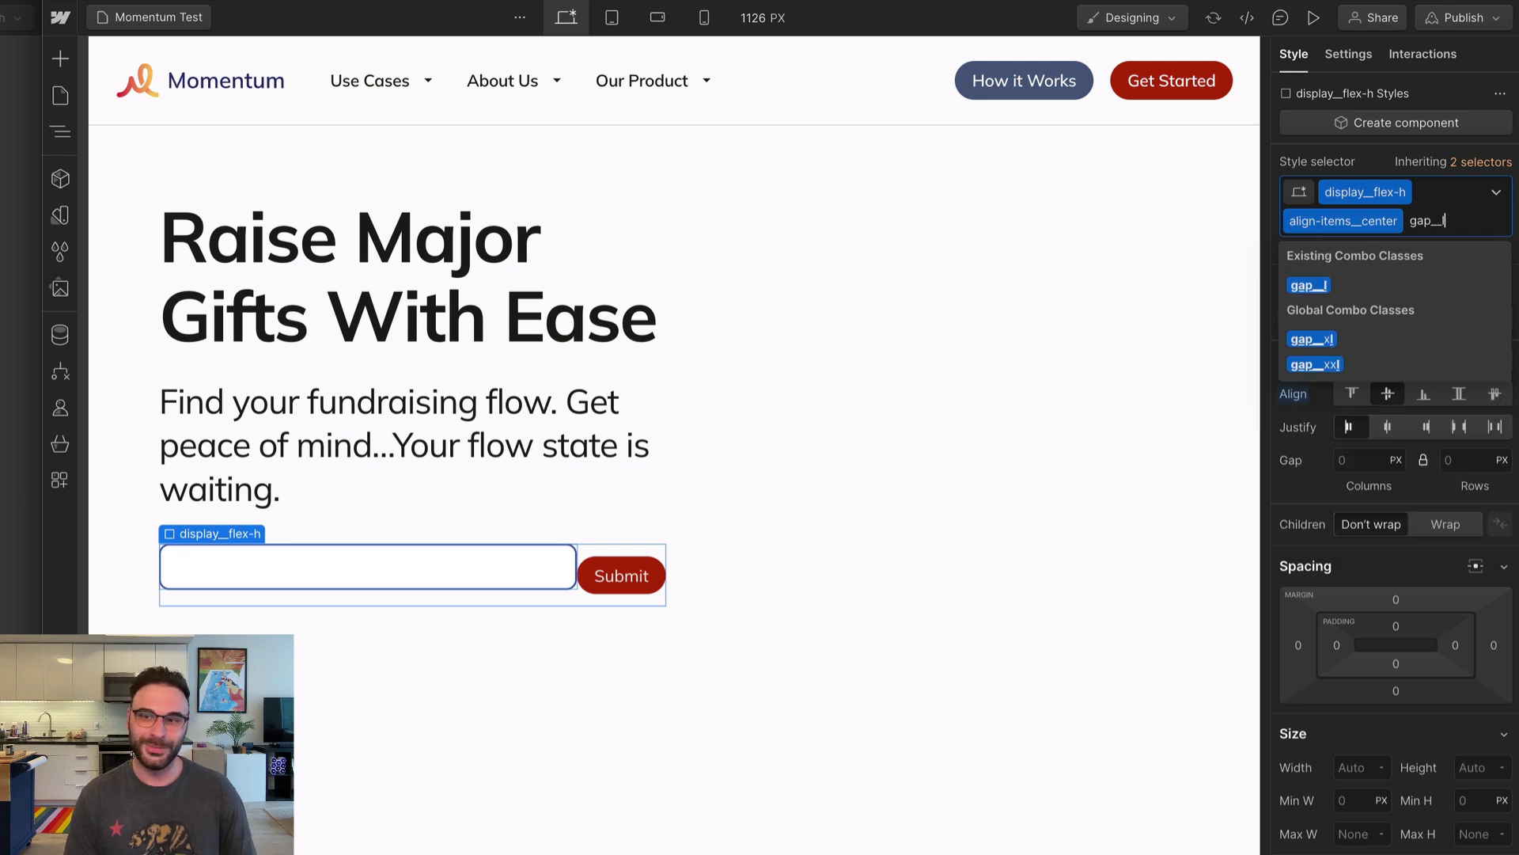
key("Return")
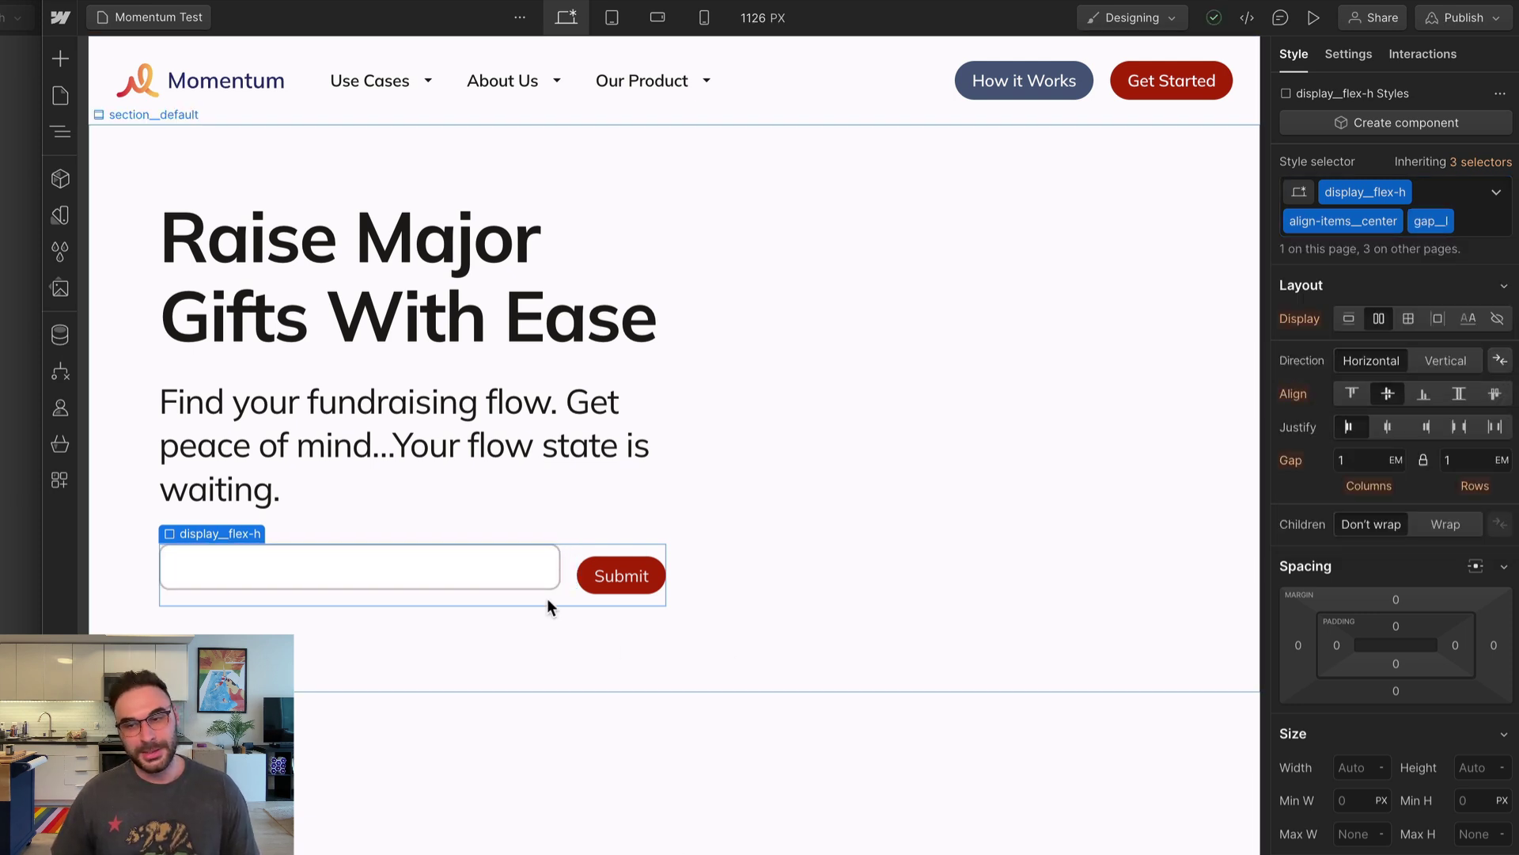
Remove the m-bottom__l class from the input field beside the Submit button
left_click(470, 554)
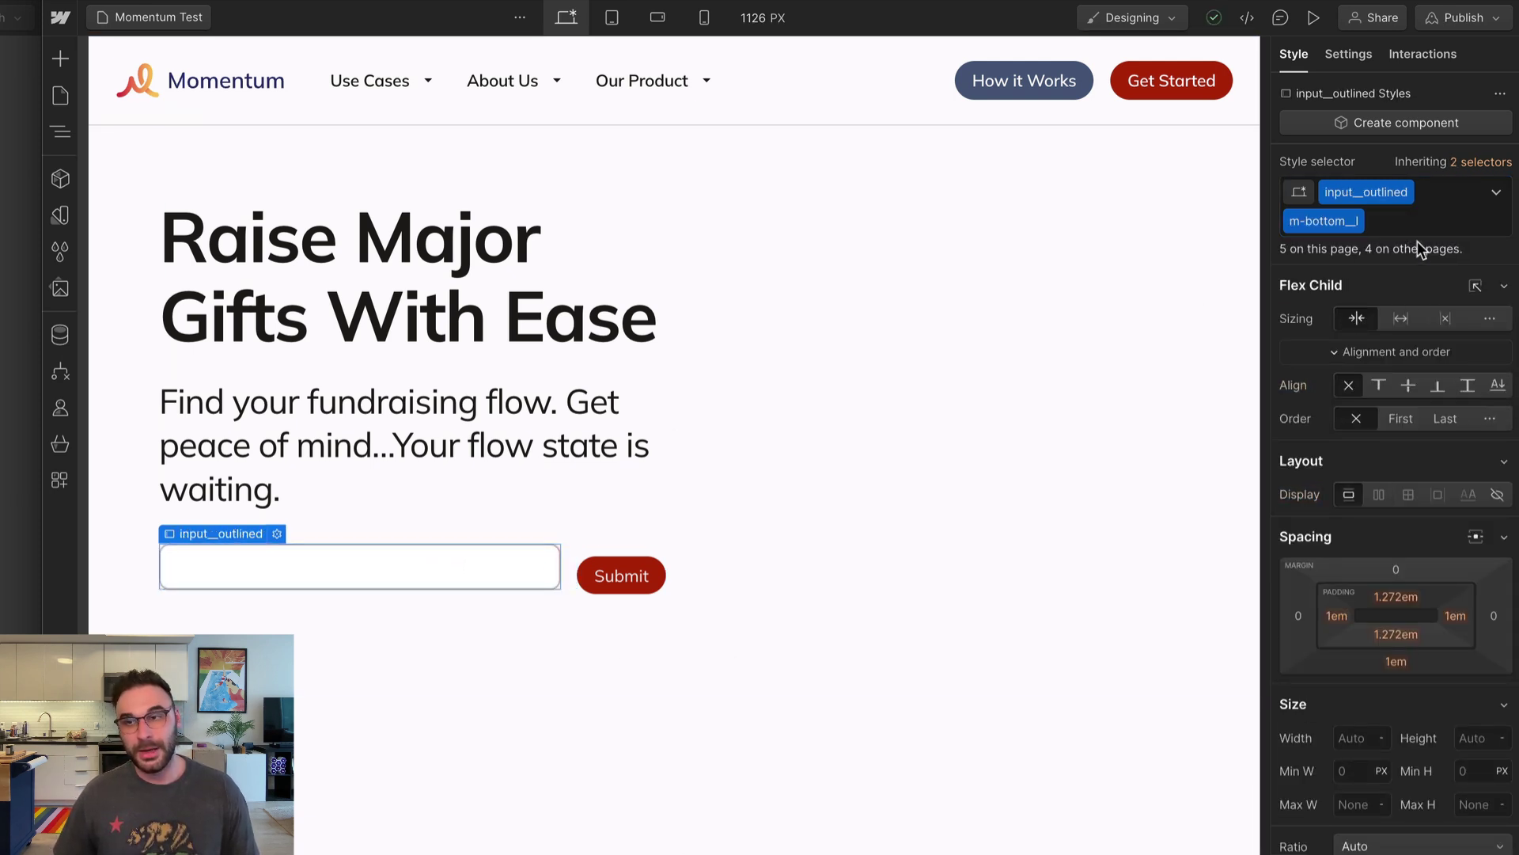
left_click(1458, 222)
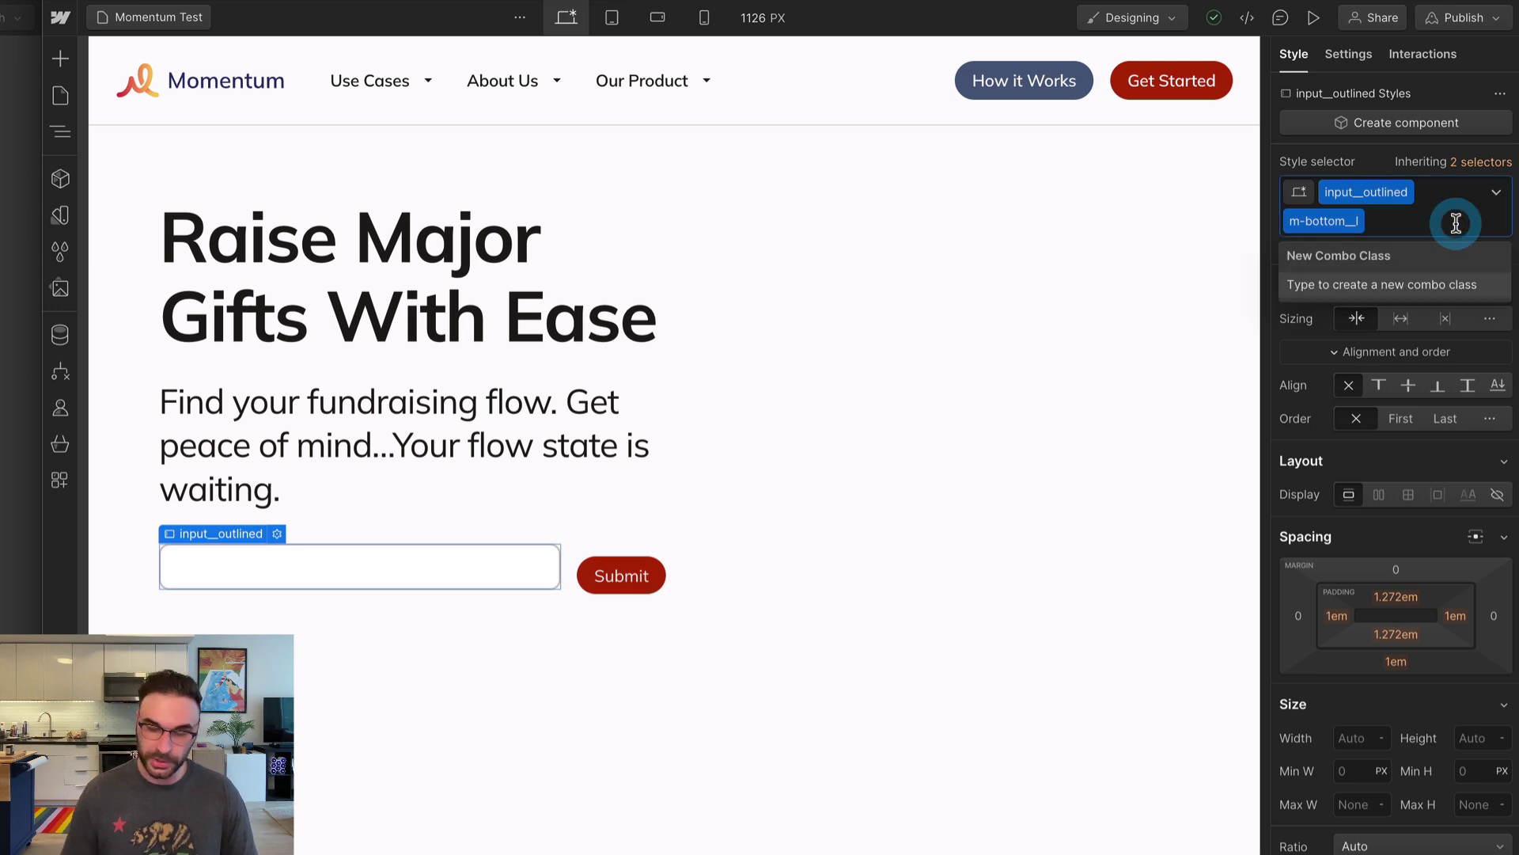
key("BackSpace")
left_click(335, 473)
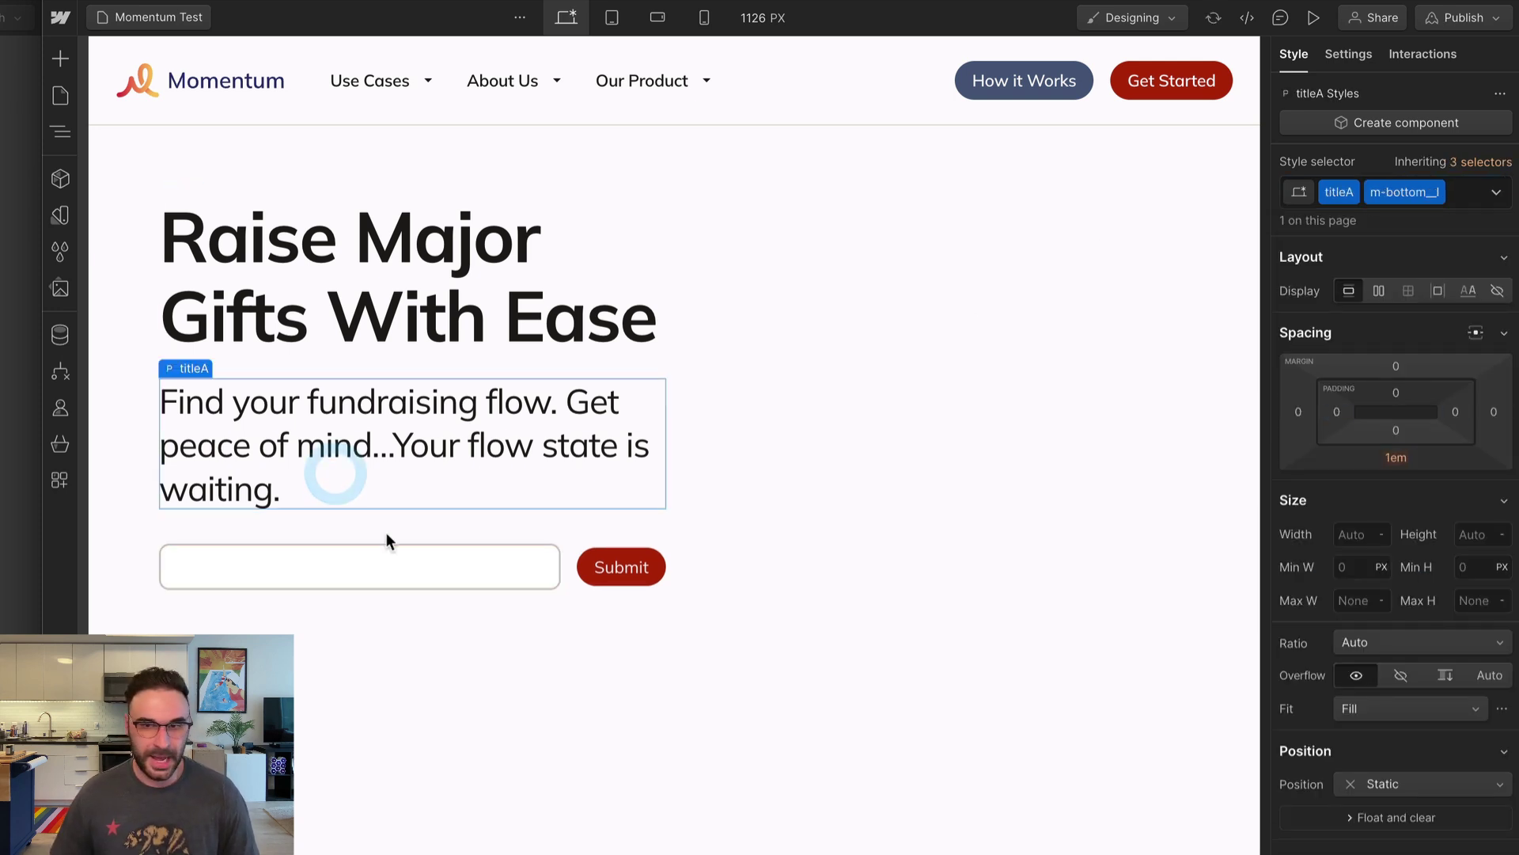
Apply the bg-light__tertiary class to the Submit button beside the input field
left_click(573, 572)
left_click(599, 514)
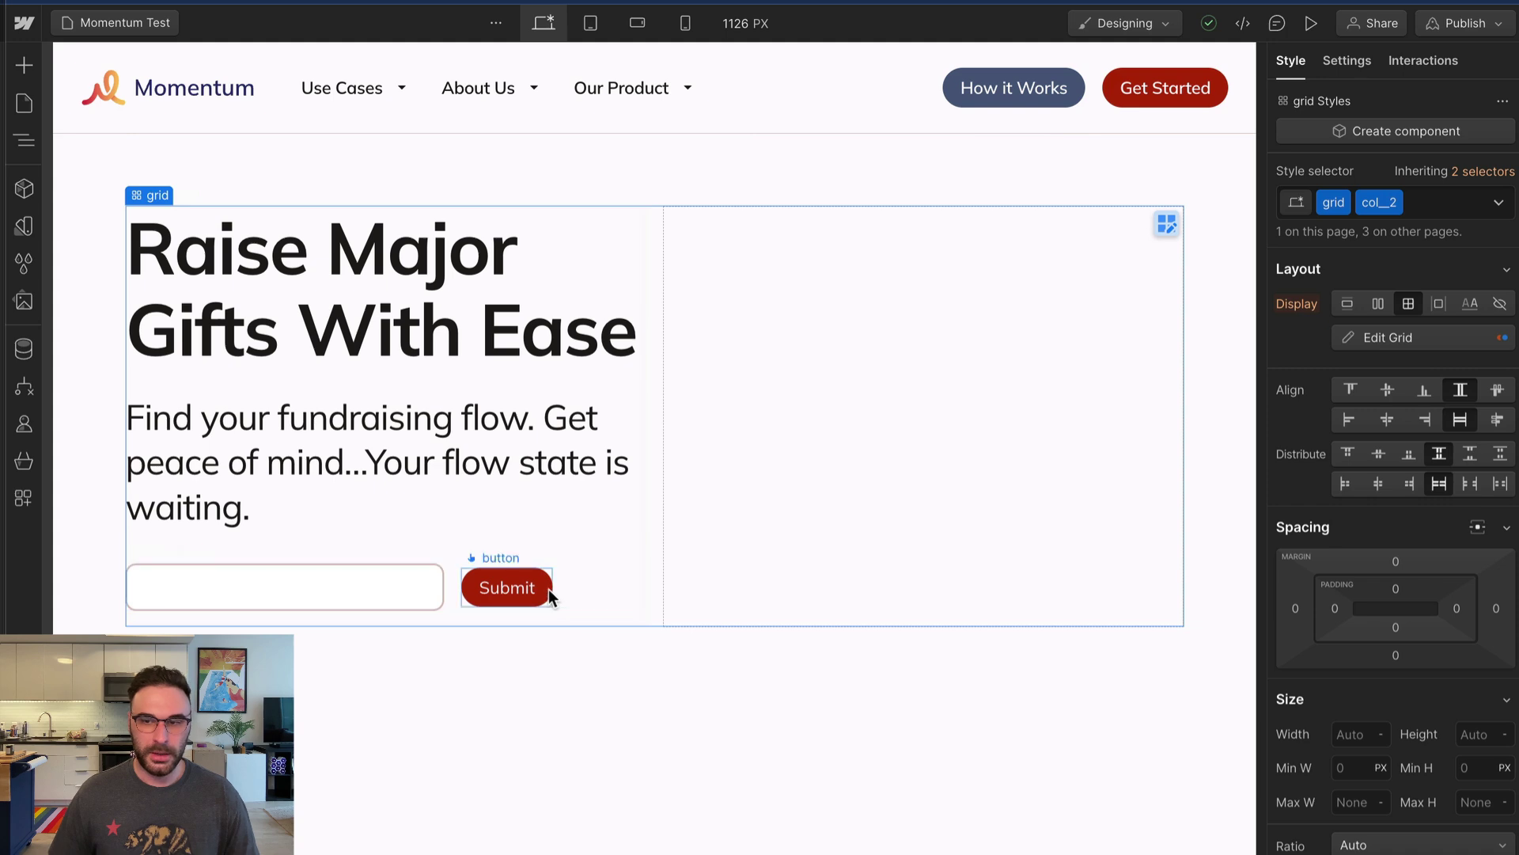
left_click(651, 572)
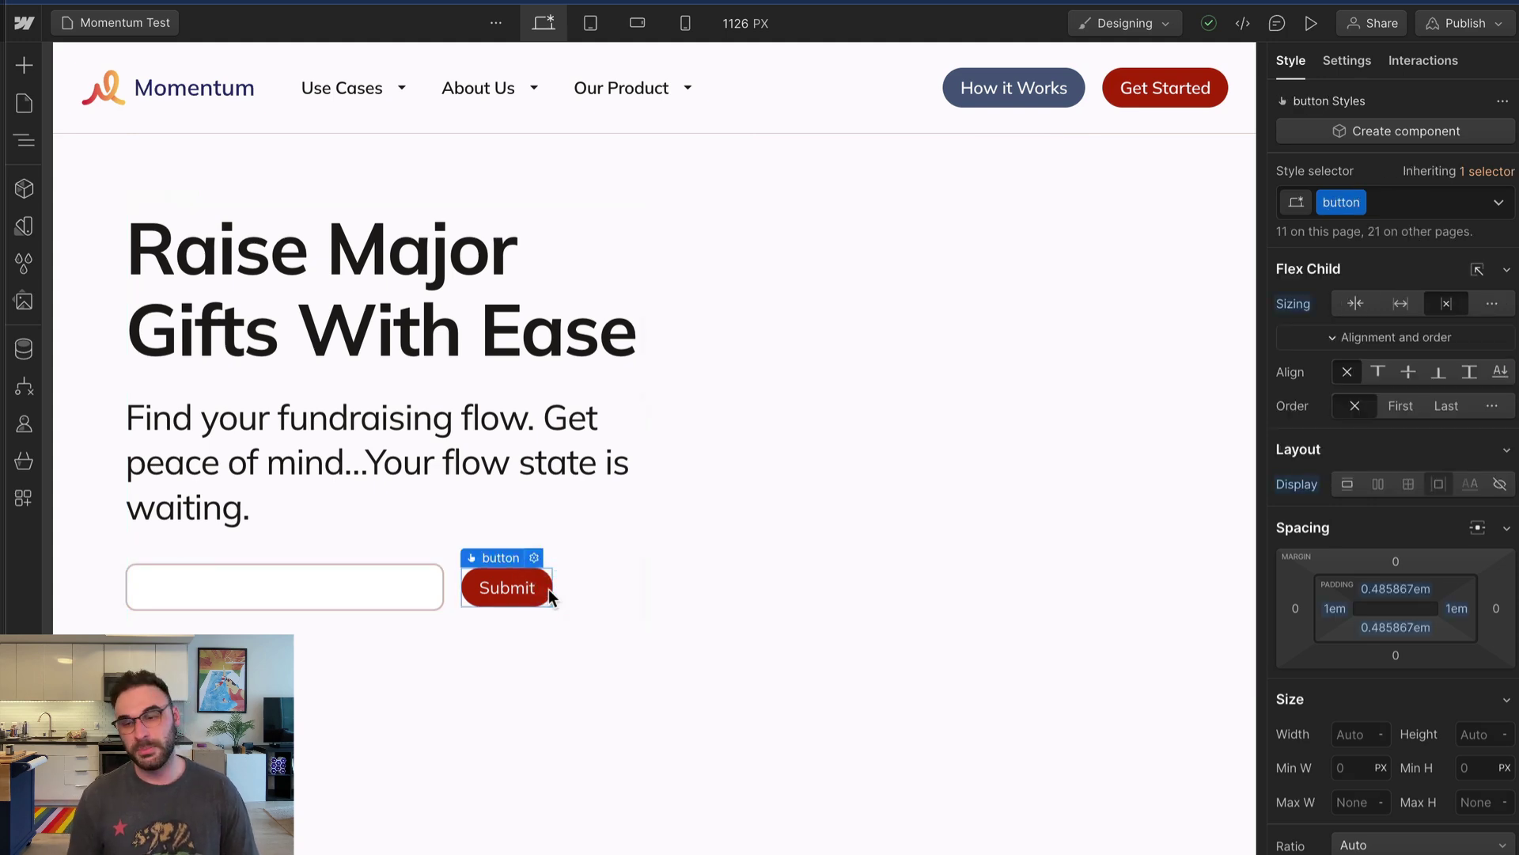
key("ctrl+Return")
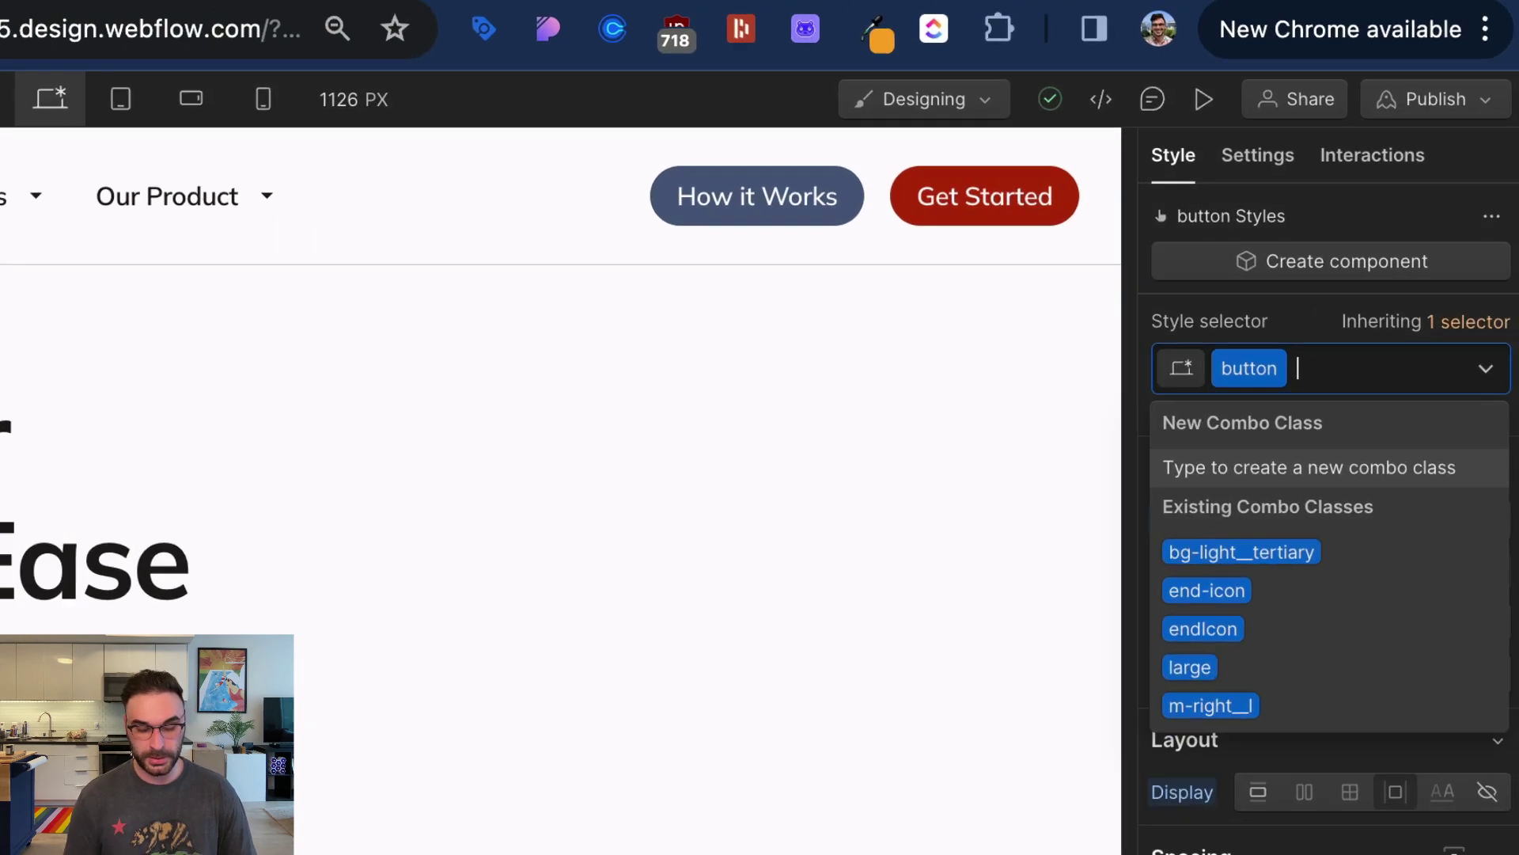
type("bg-")
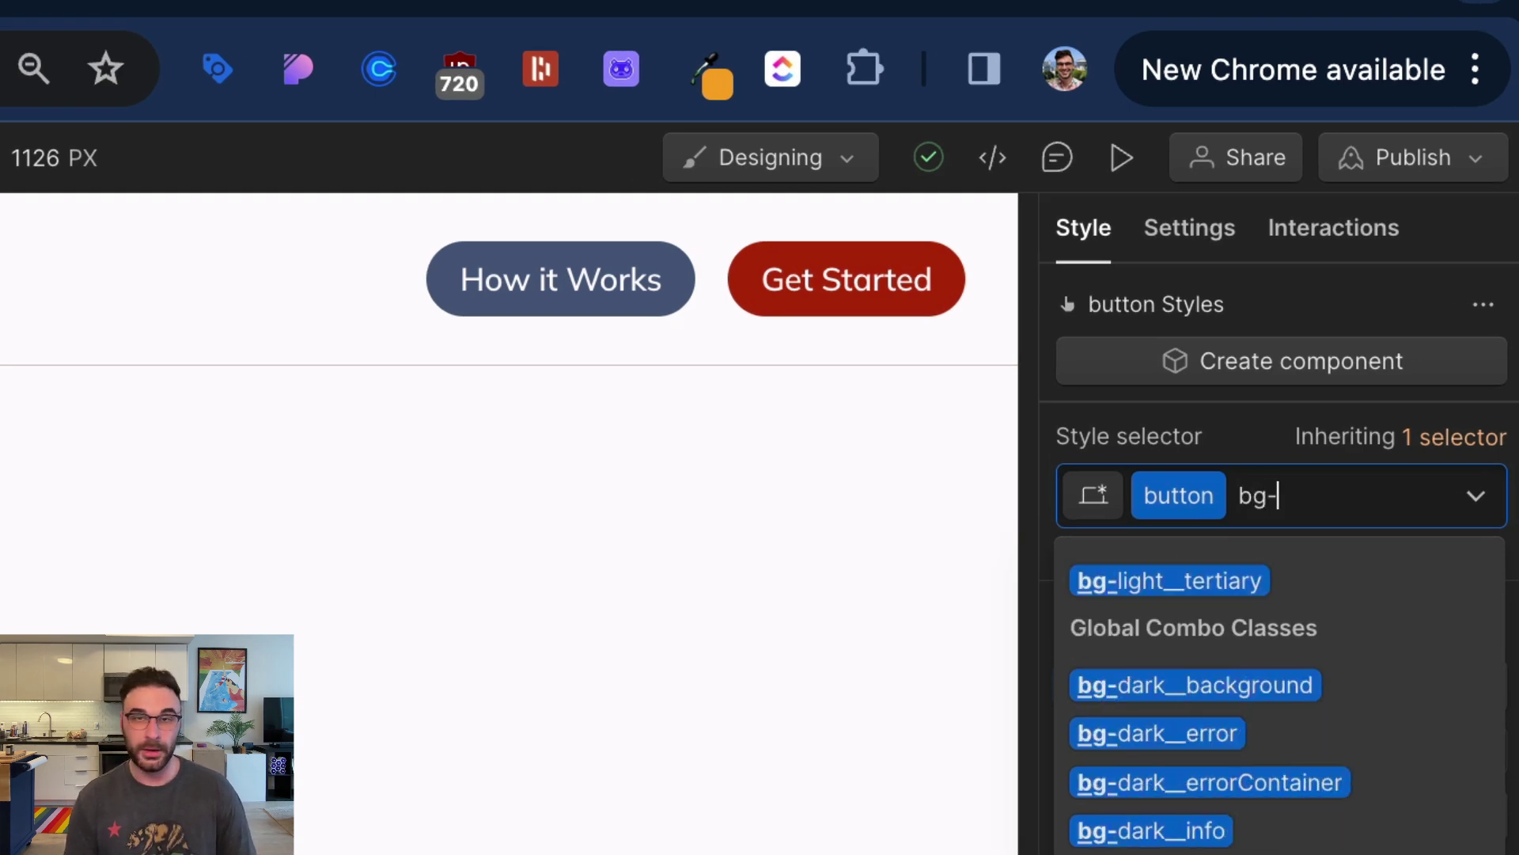
type("light__")
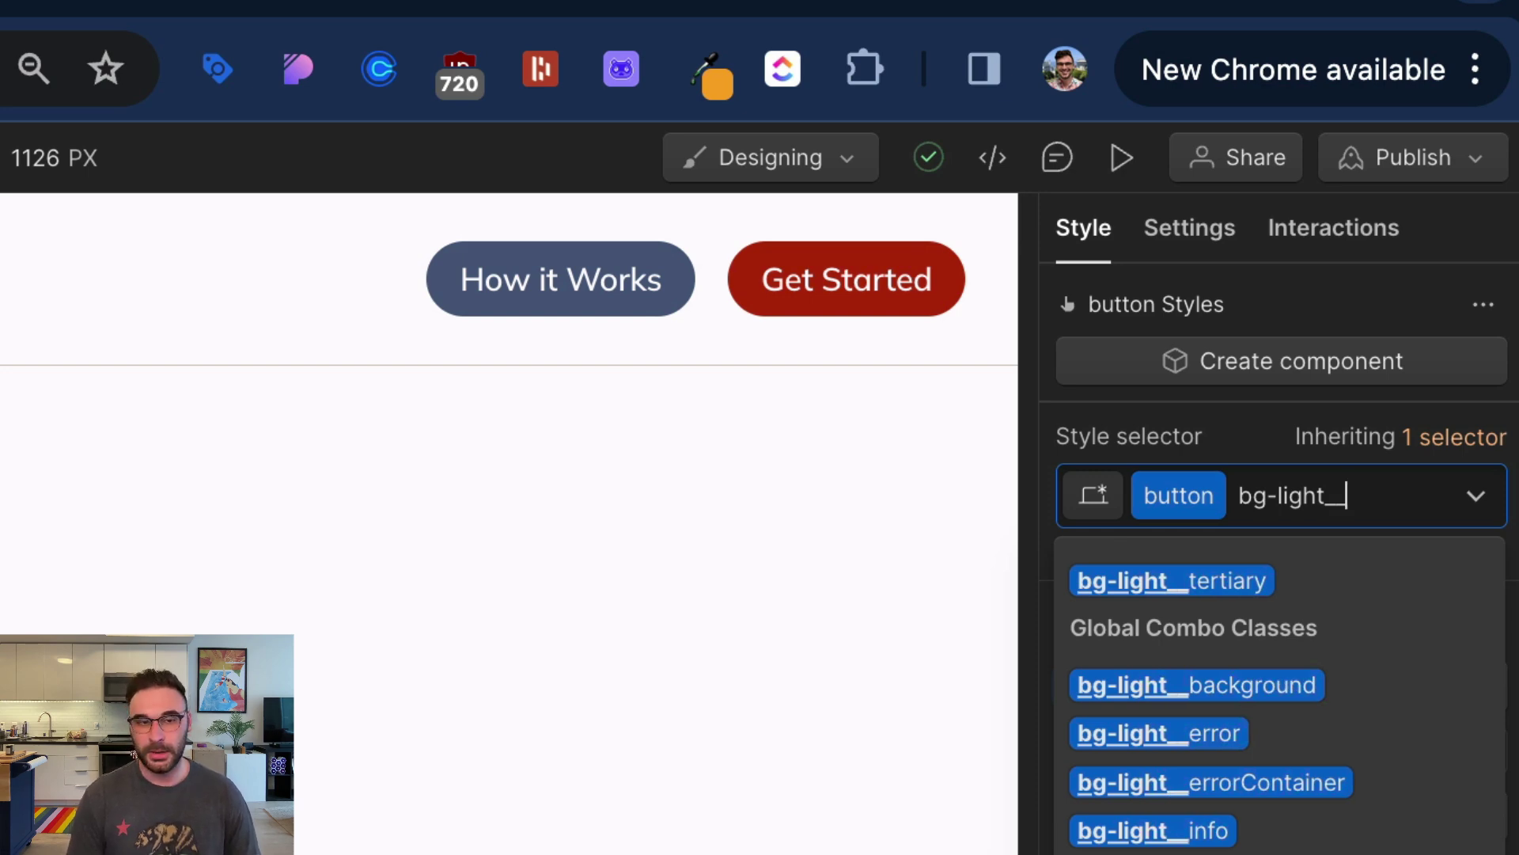
type("tertiary")
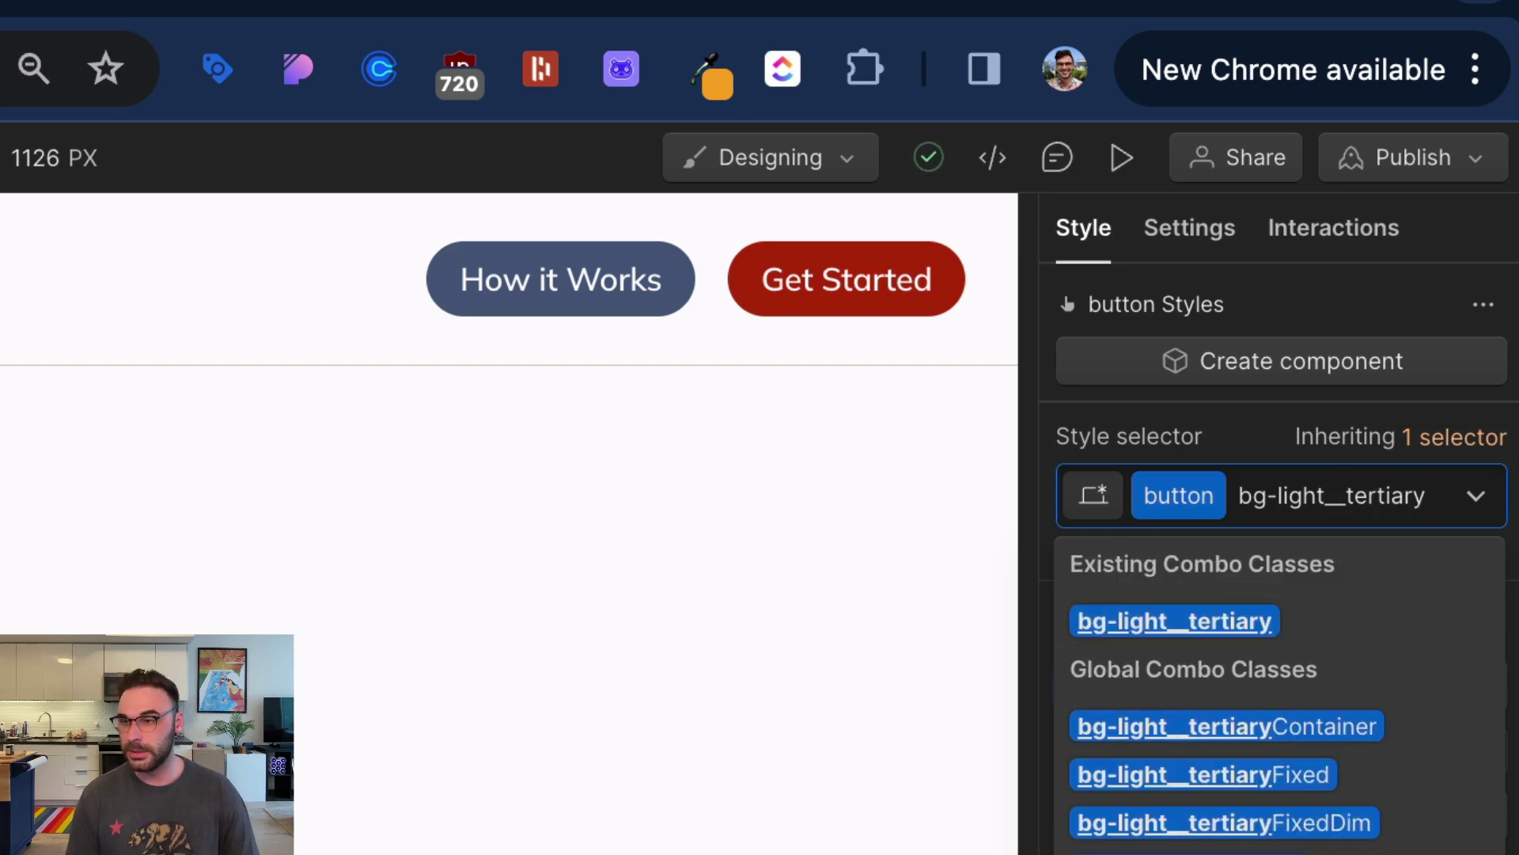
key("Return")
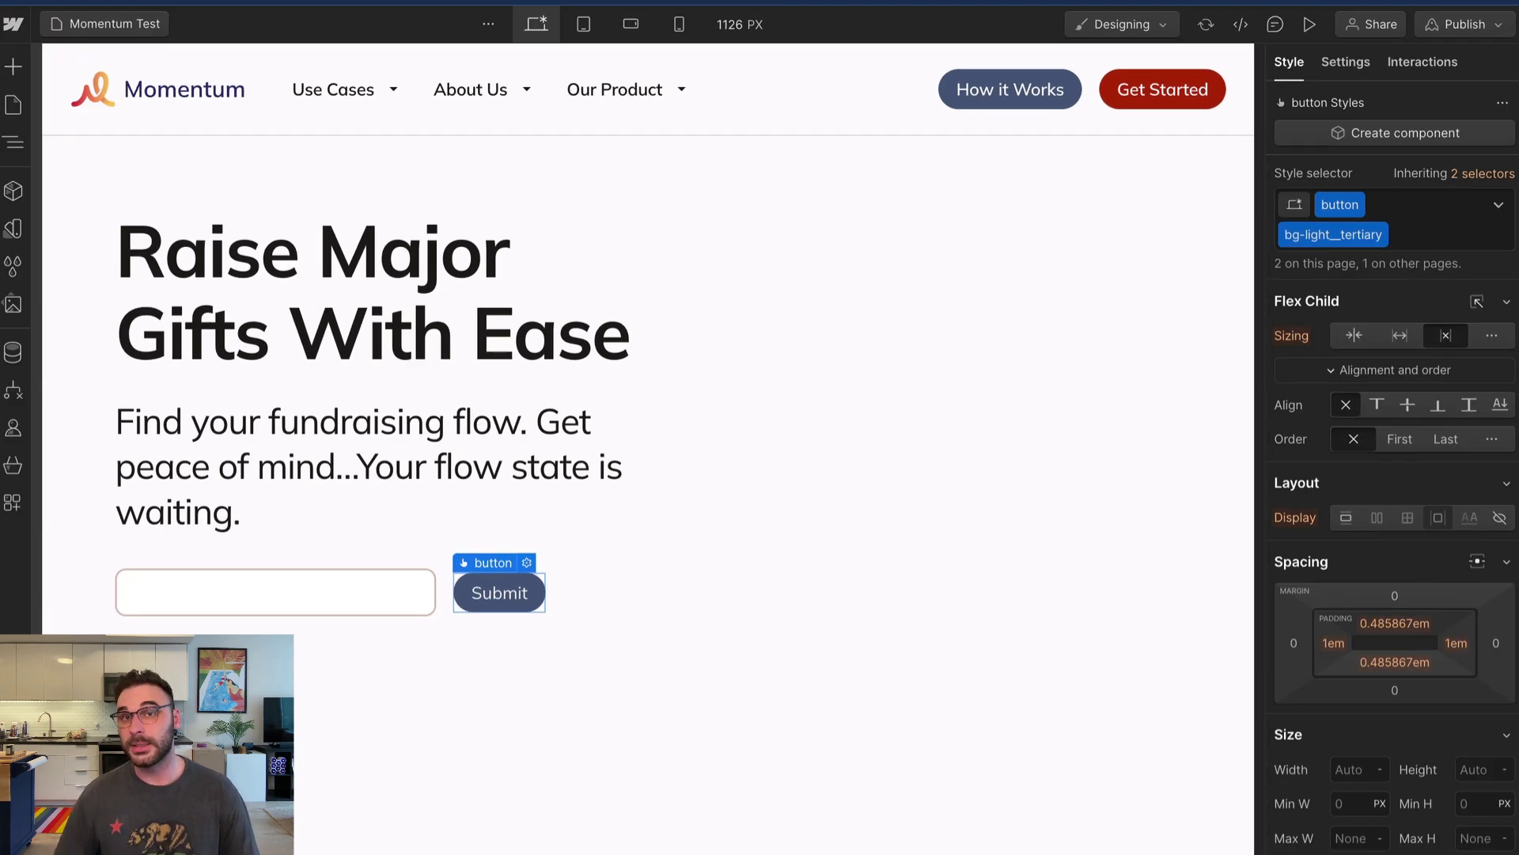
Insert the card__quote component into the empty second column of the hero grid
left_click(699, 542)
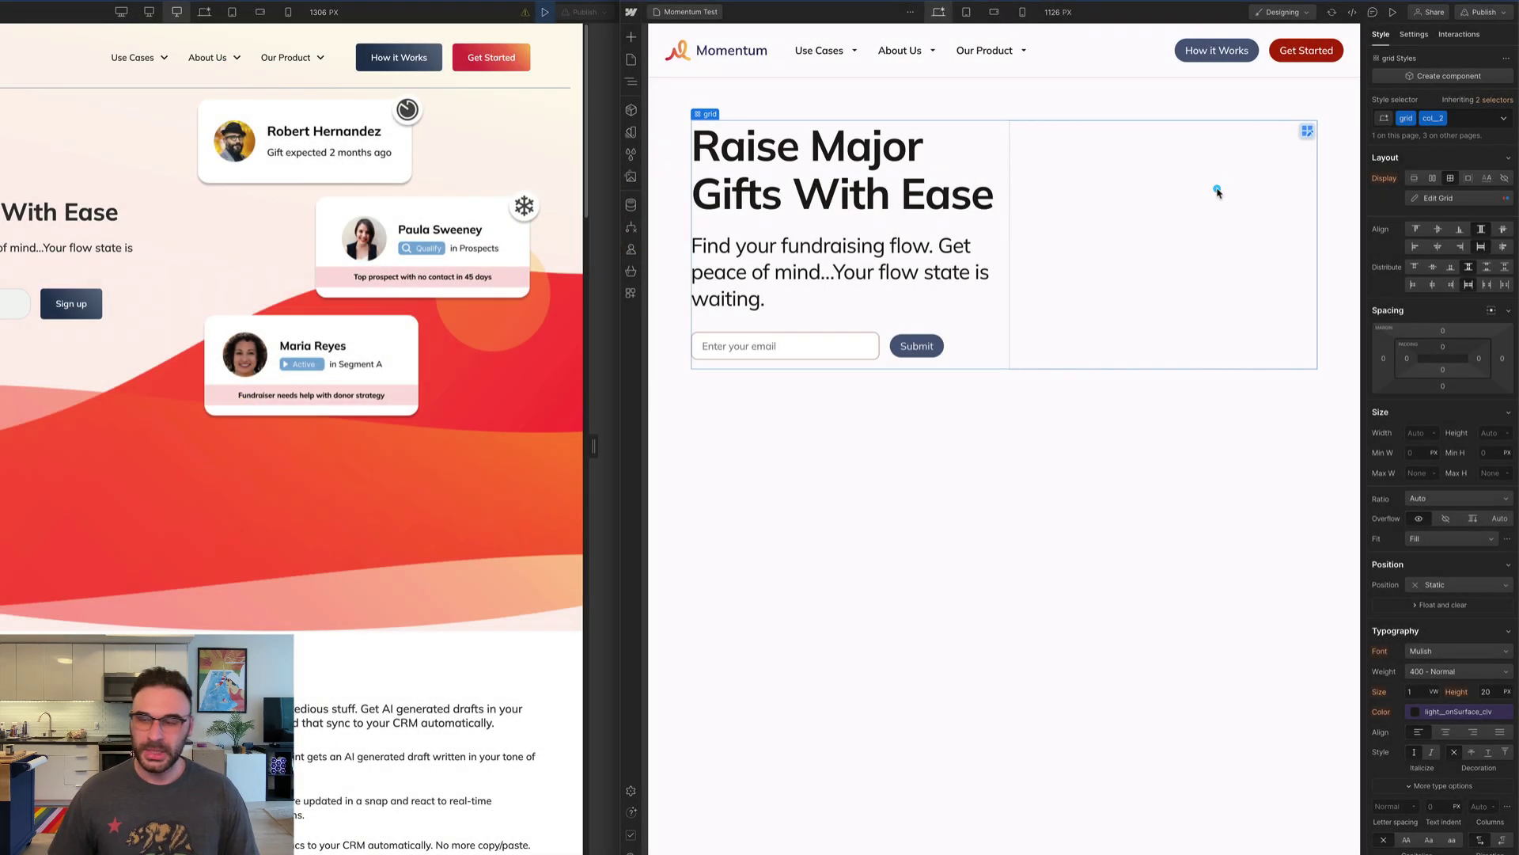
left_click(1217, 192)
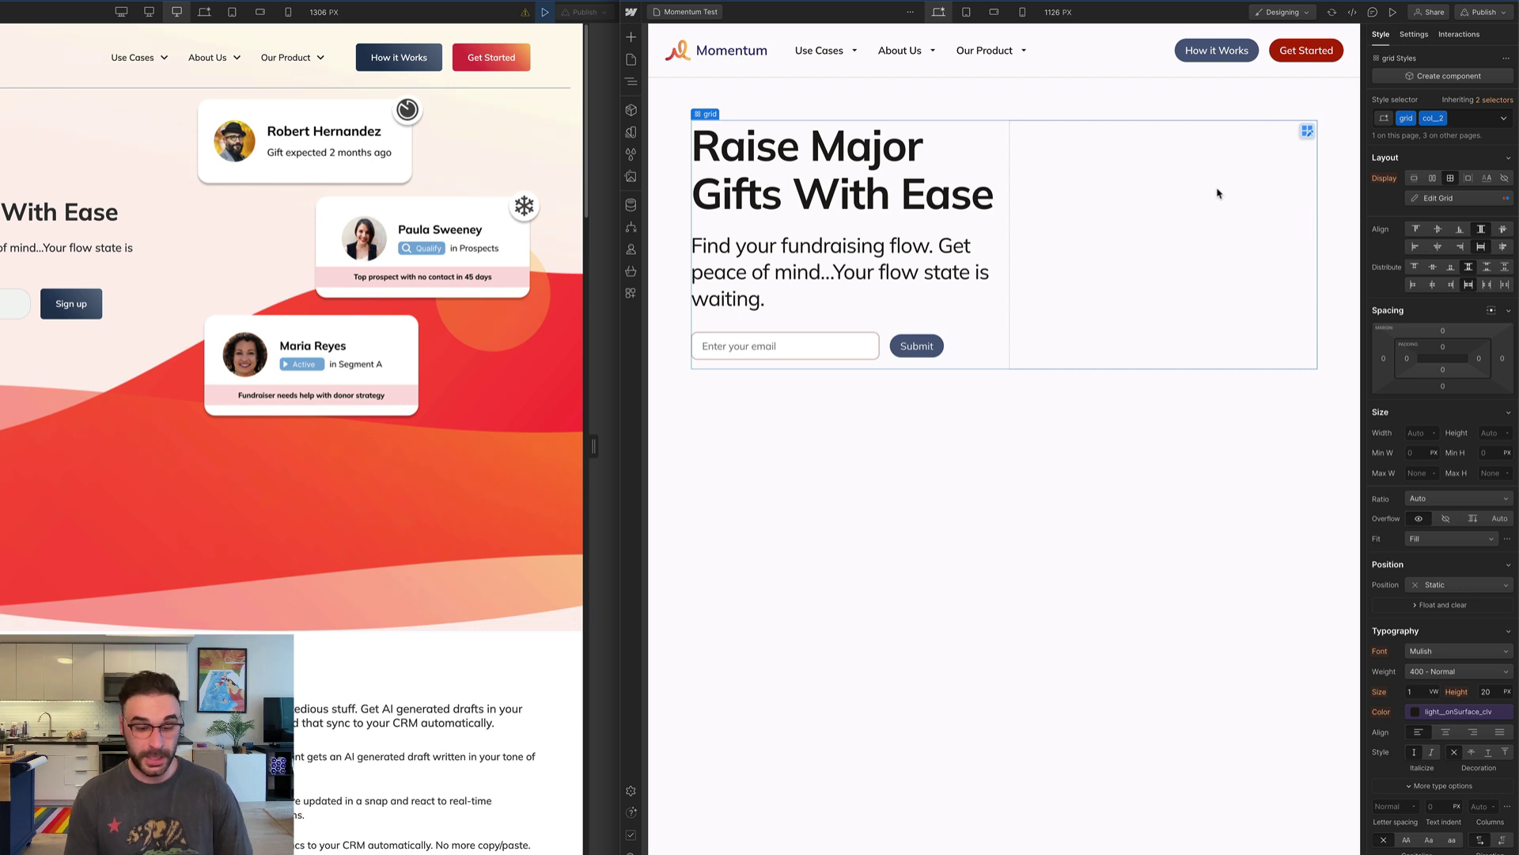
key("ctrl+k")
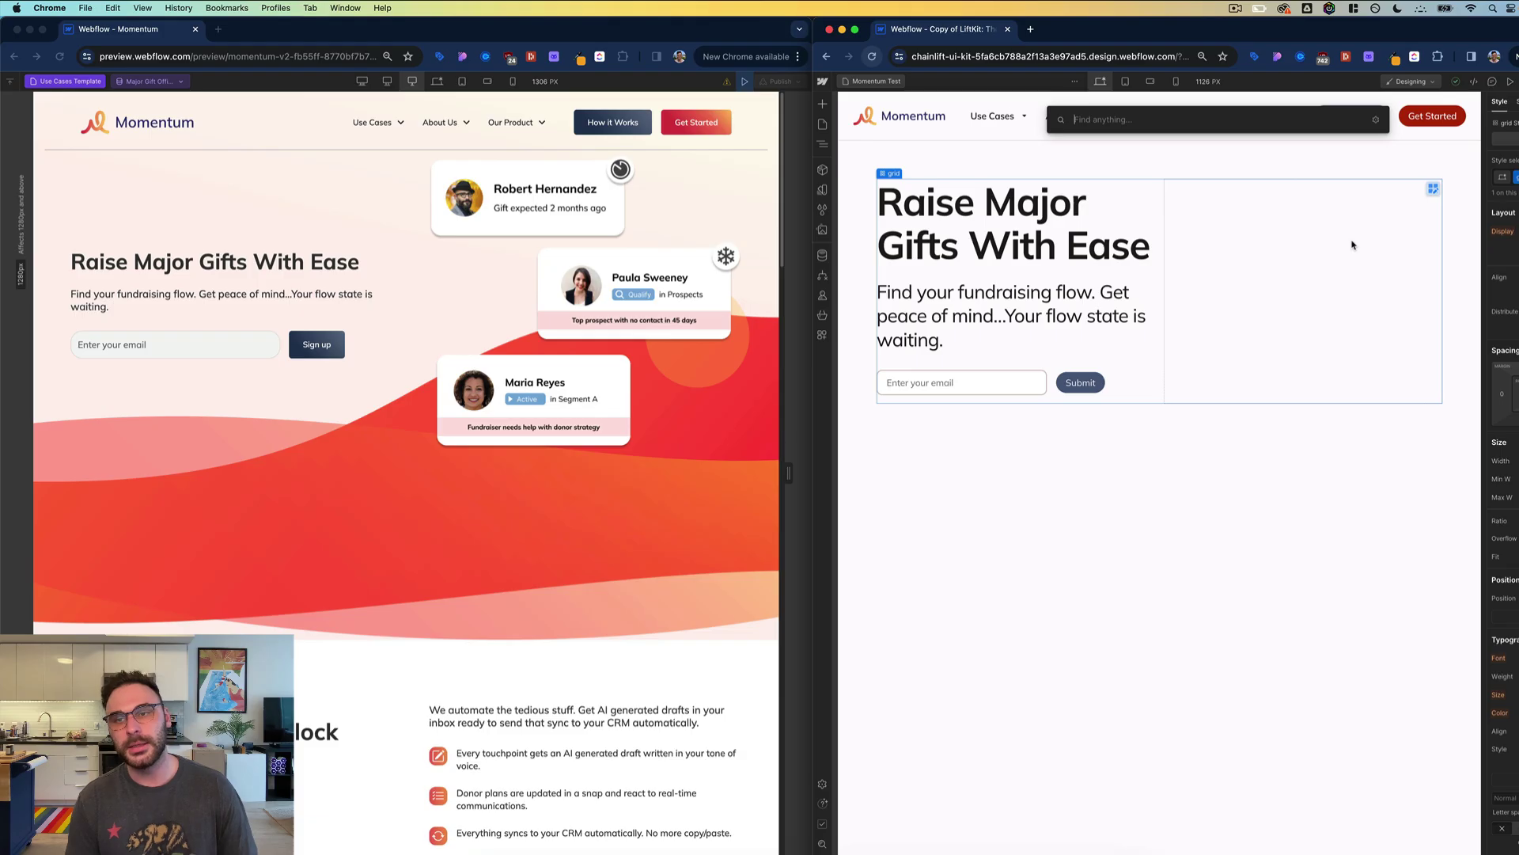
type("card")
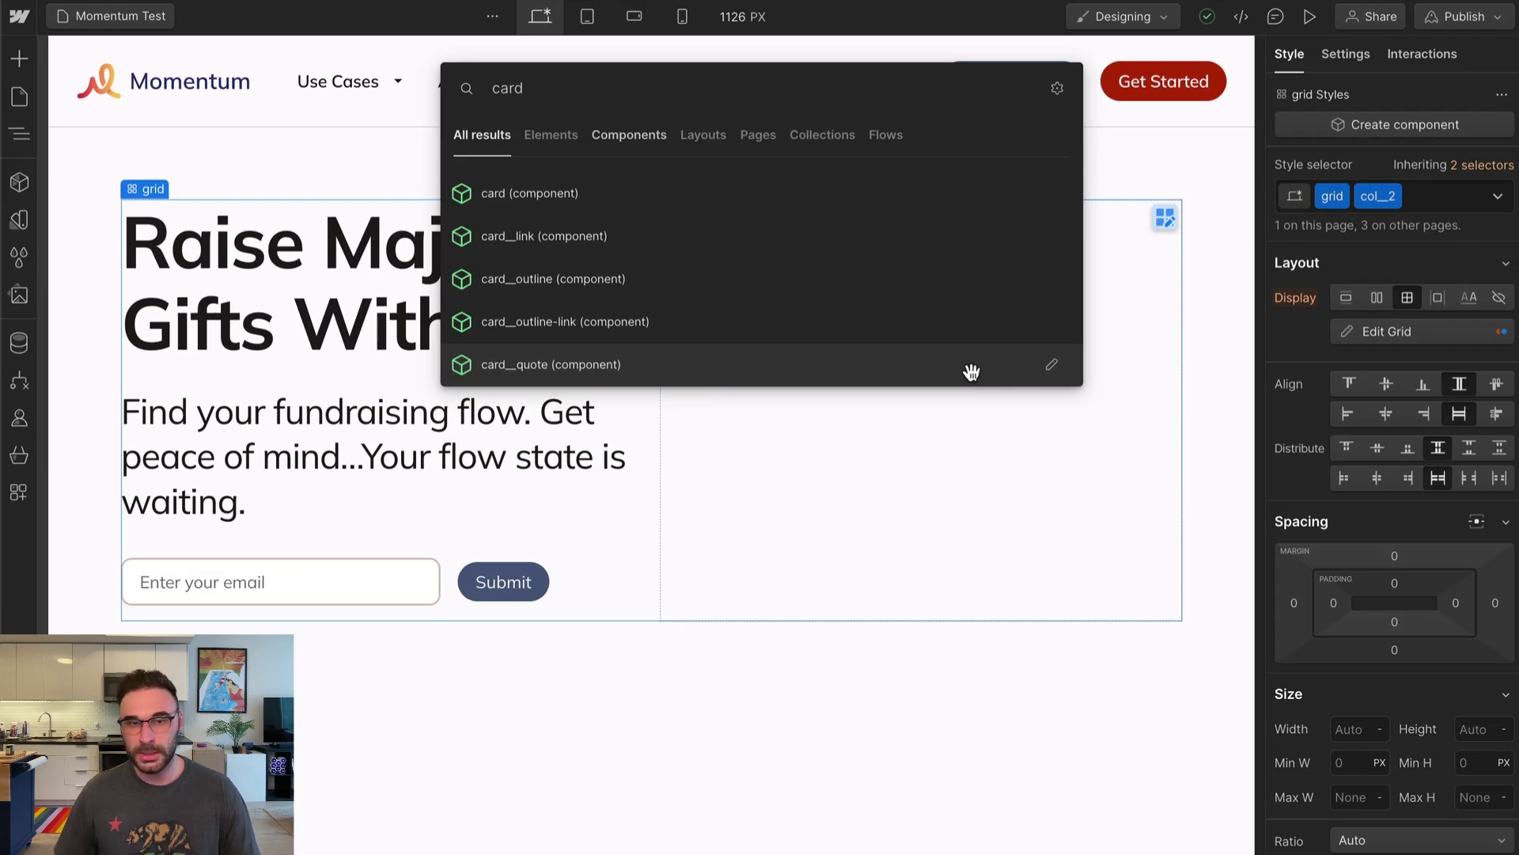
left_click(971, 372)
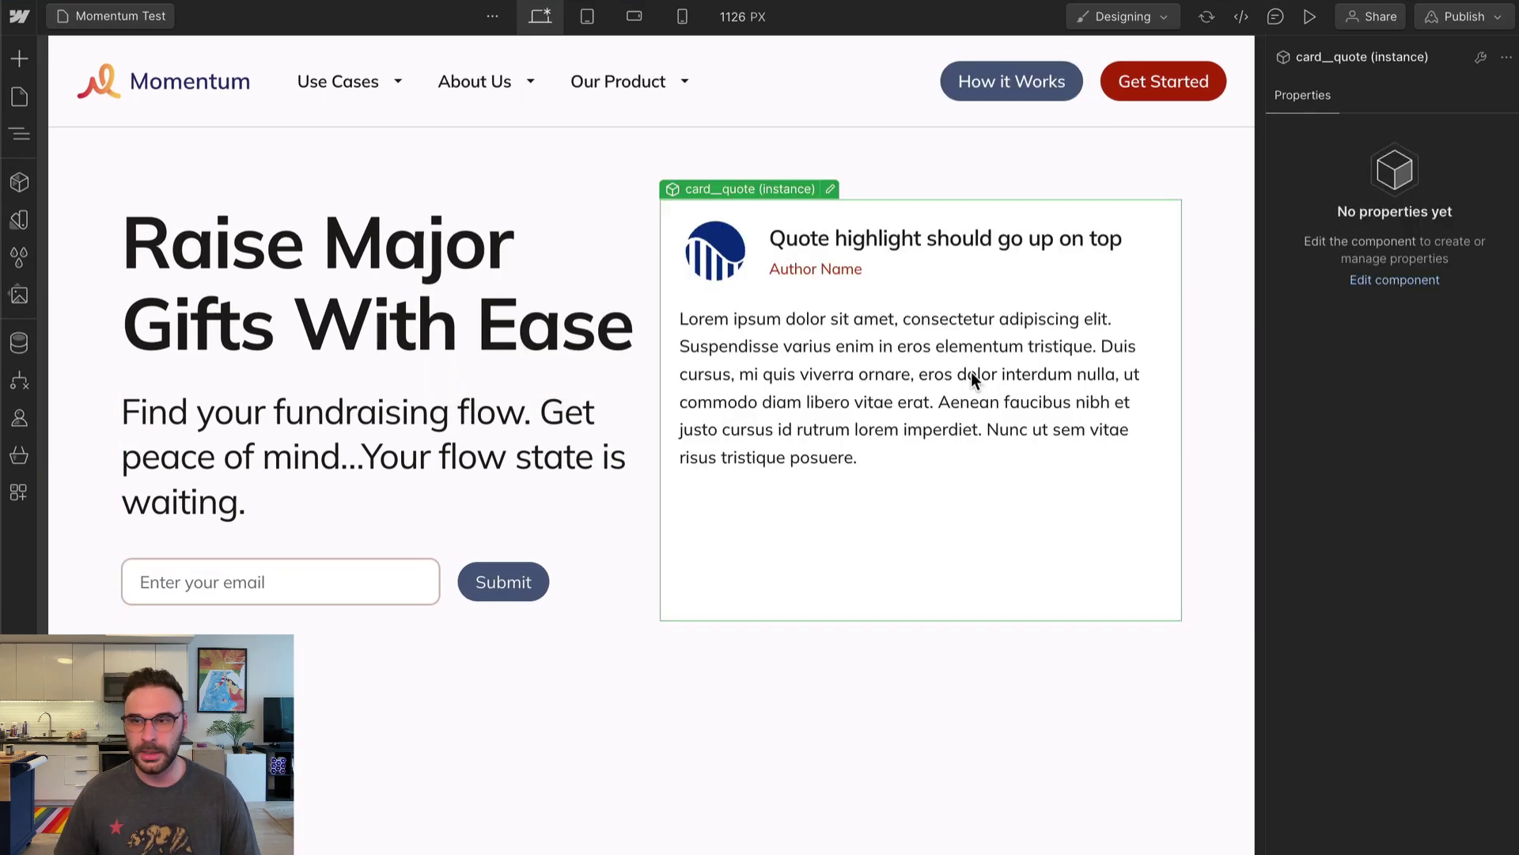
Unlink the quote card instance and reduce its body text to an unstyled paragraph reading "Lorem ipsum dolor sit amet"
double_click(820, 358)
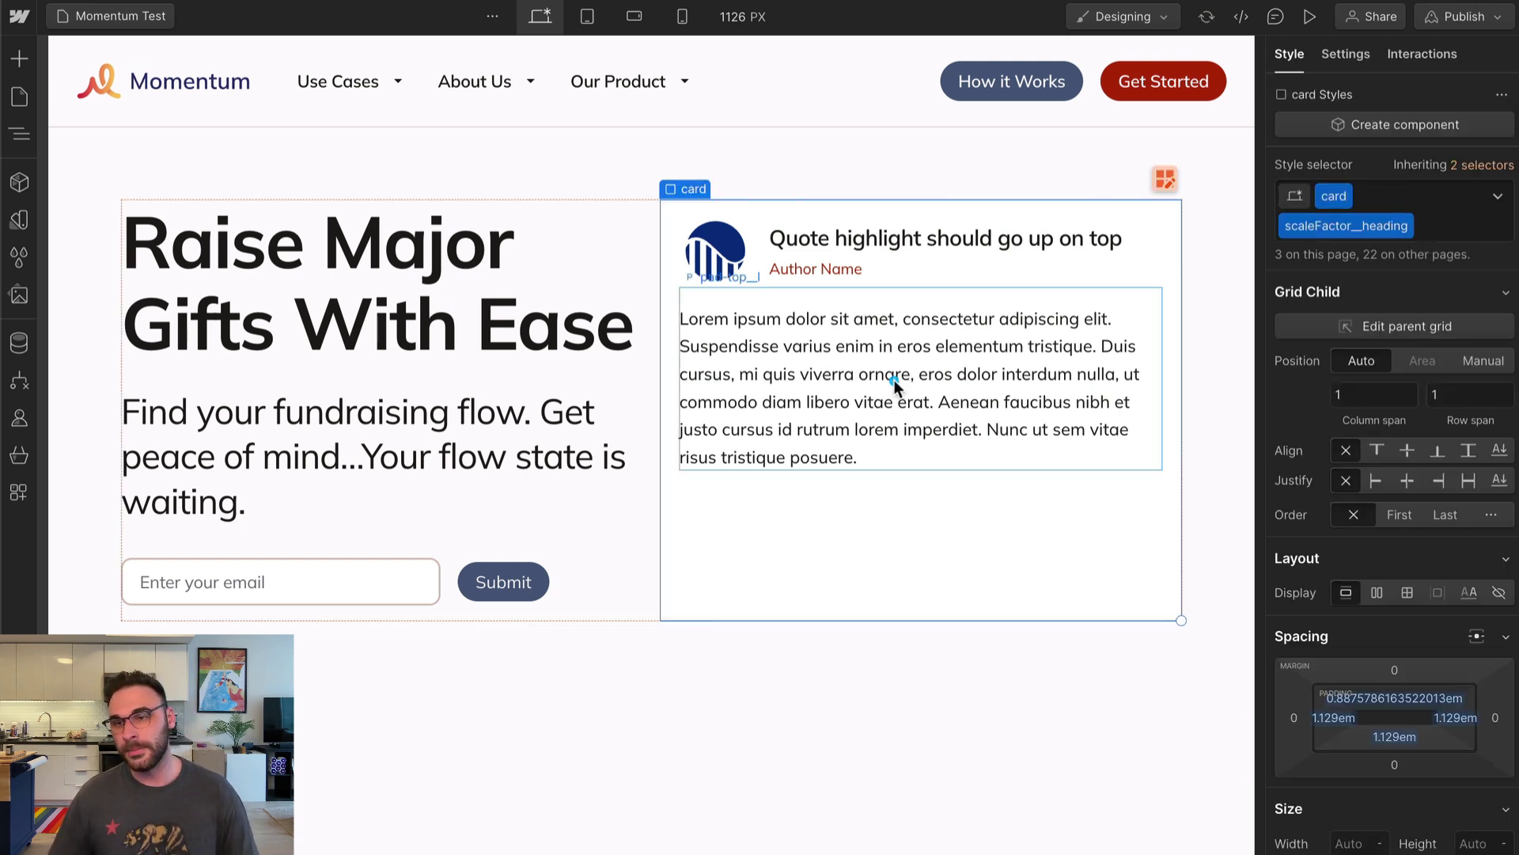
left_click(894, 380)
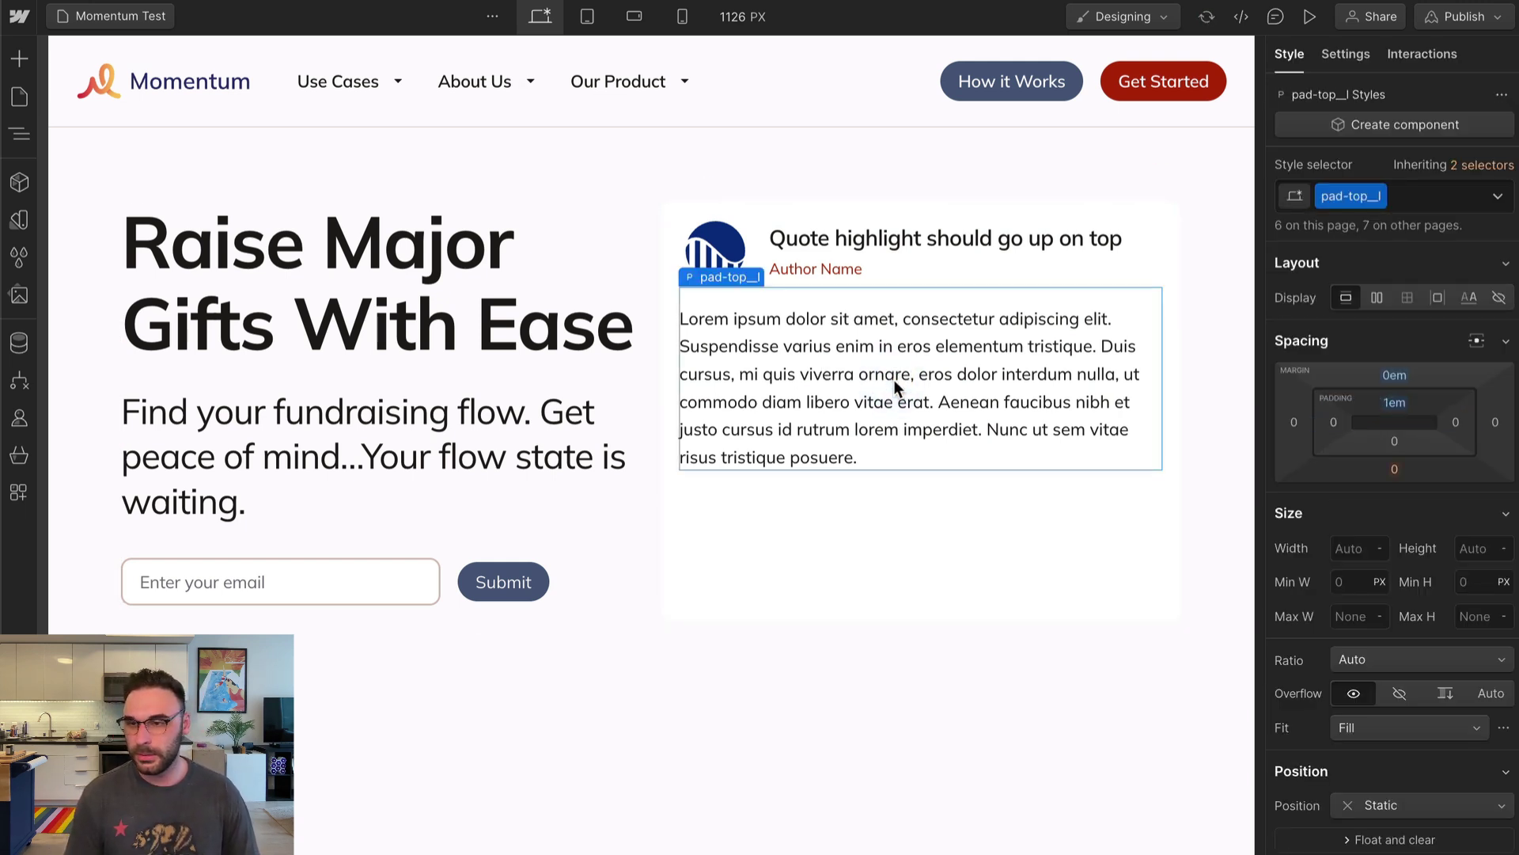
key("ctrl+Left")
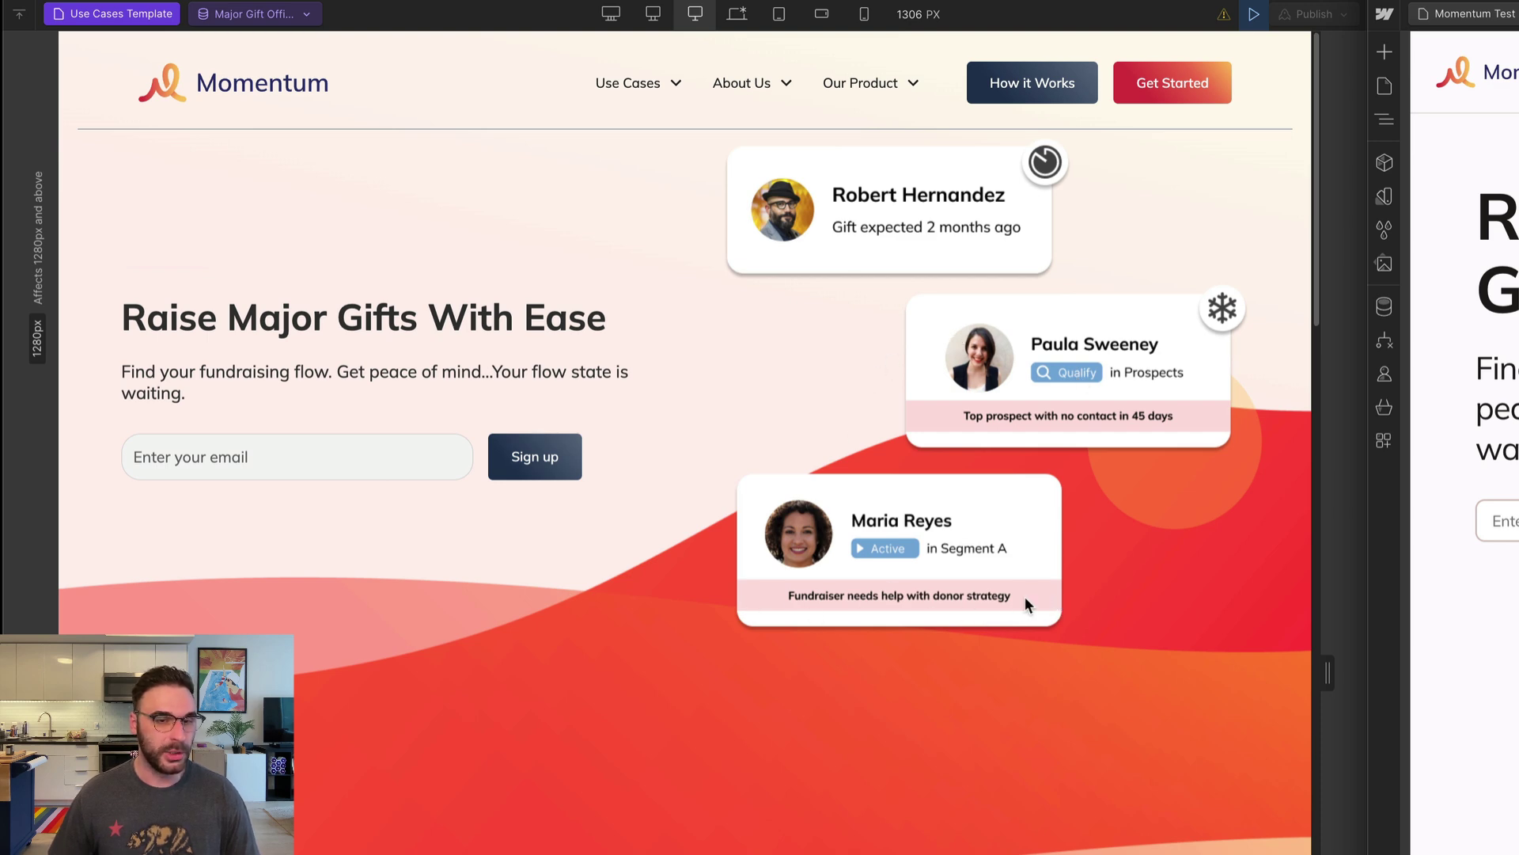
Apply the label__bold class to the "Lorem ipsum dolor sit amet" paragraph in the card
left_click(638, 397)
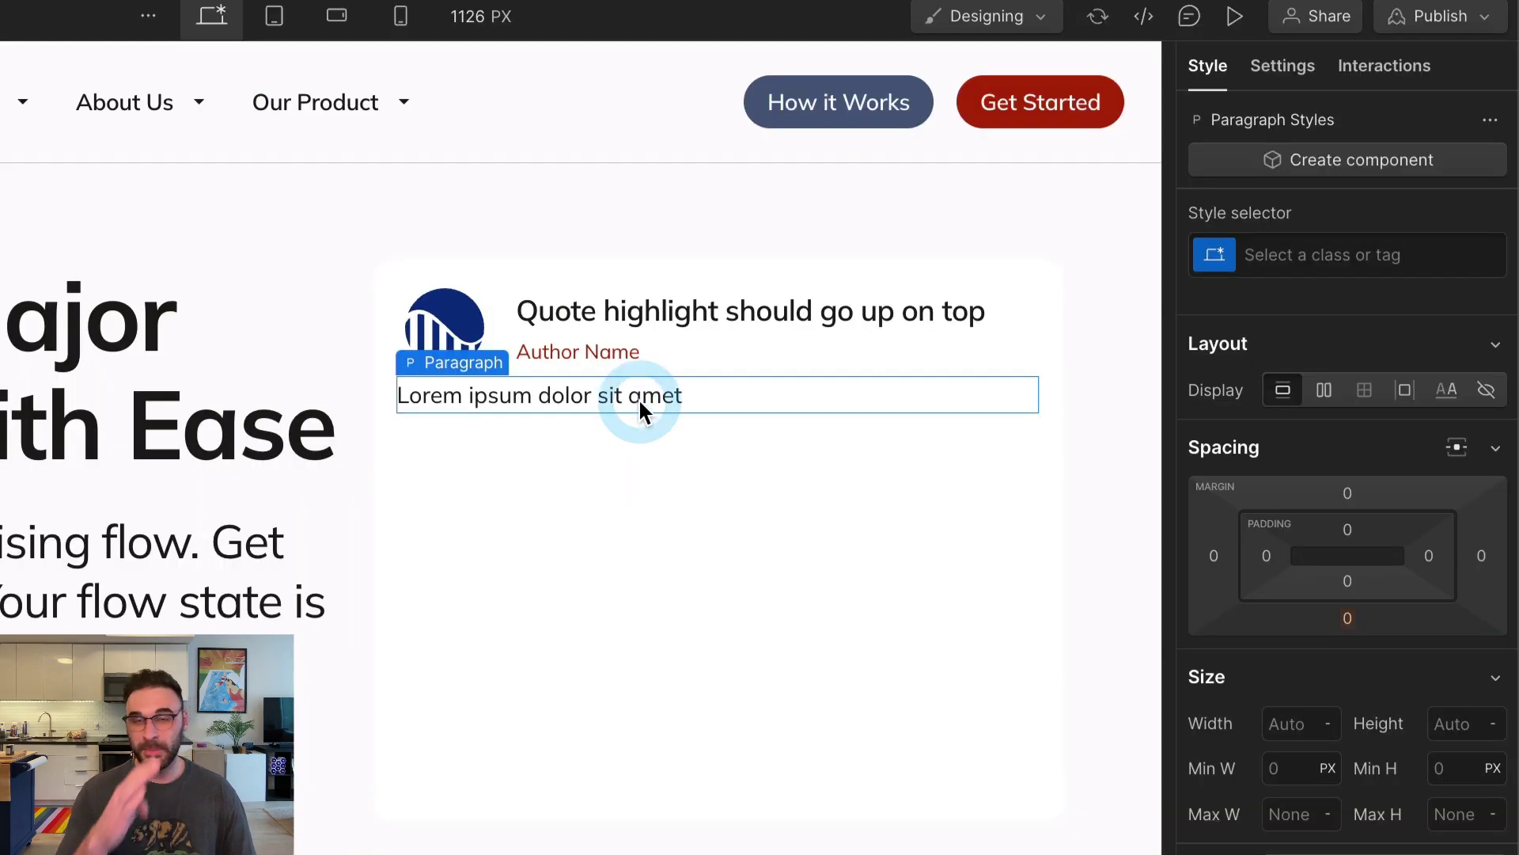
key("ctrl+Return")
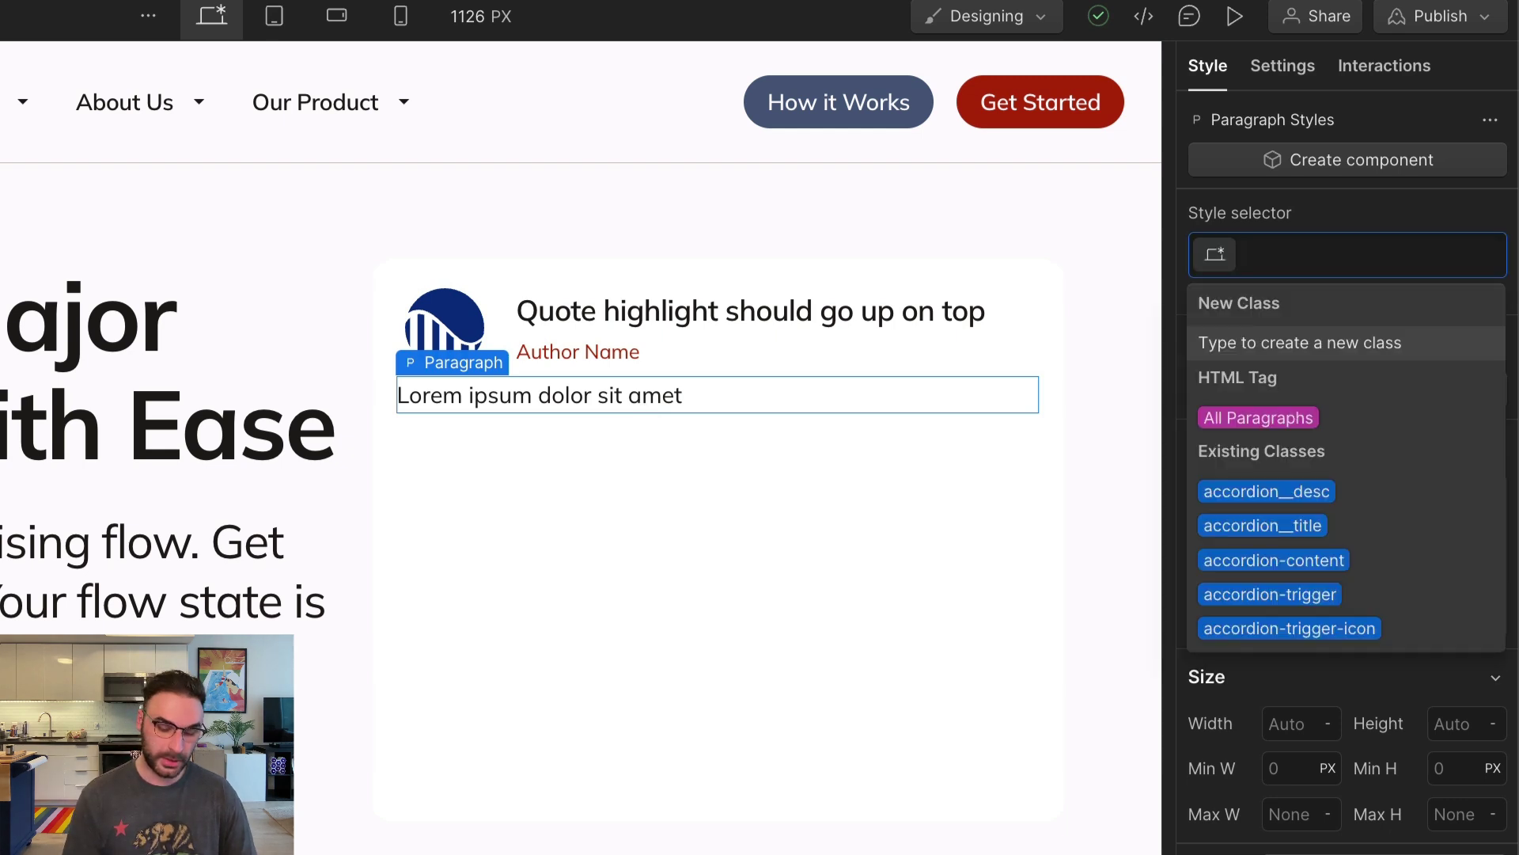
type("label__bold")
key("Return")
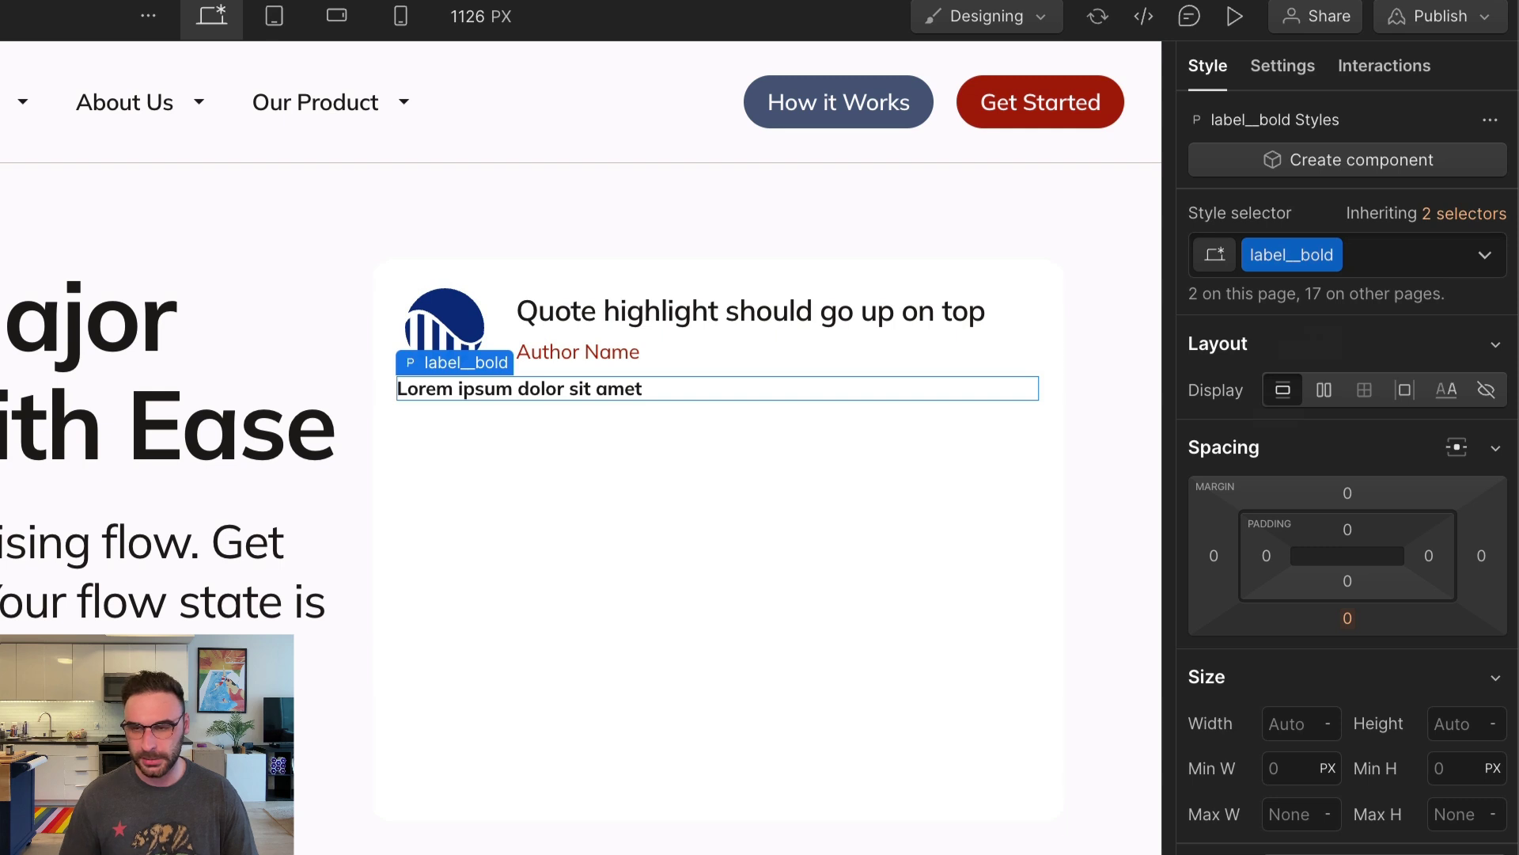
Apply the display__flex-v class to the div block wrapping the bold label paragraph
key("Up")
key("ctrl+Return")
type("displayy")
key("BackSpace")
type("__flex-v")
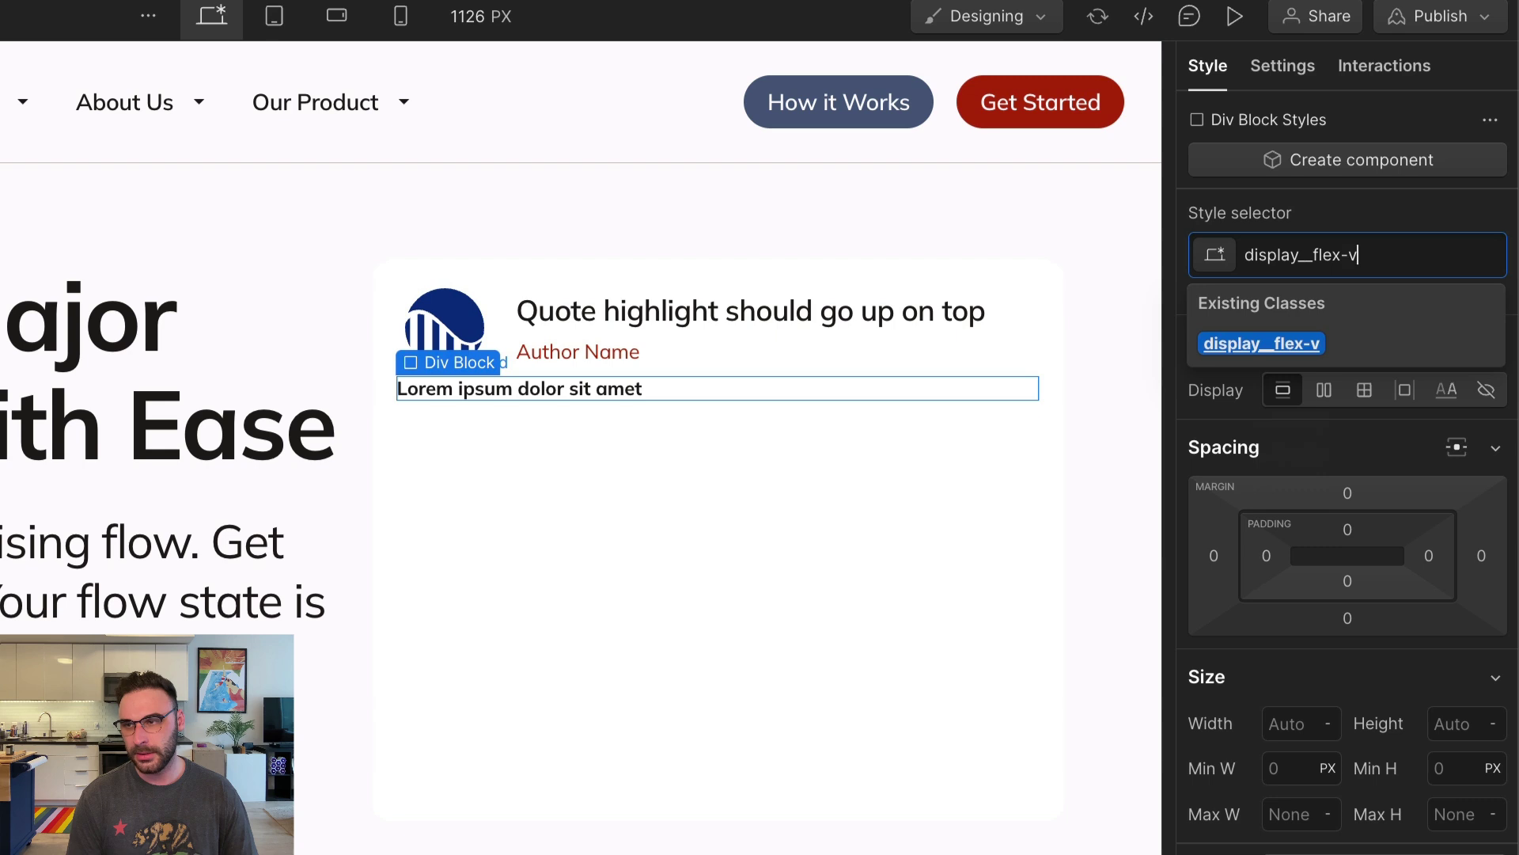
key("Return")
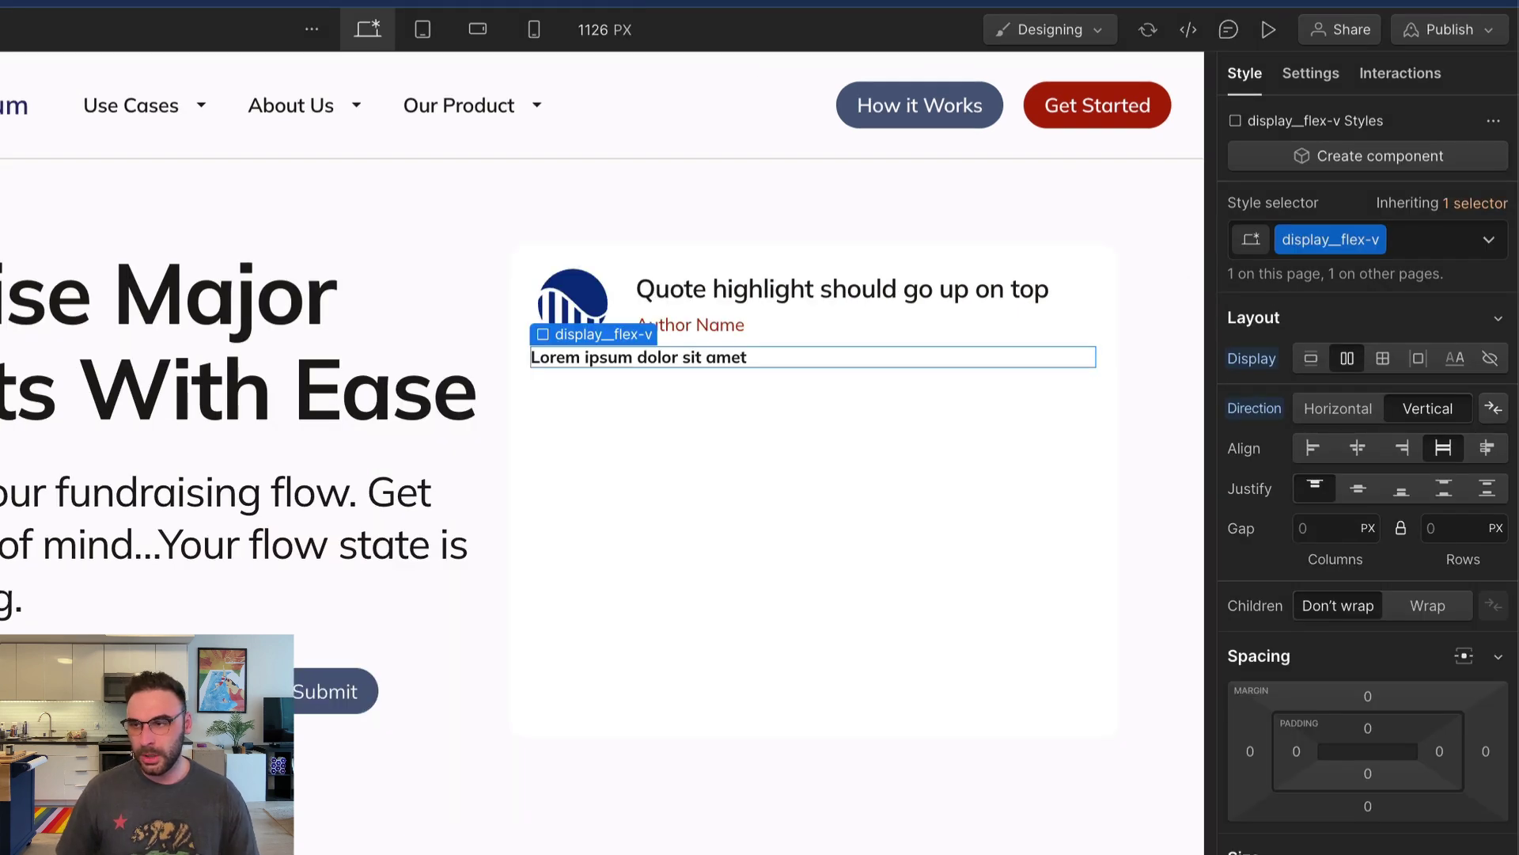
Try centring the flex block's contents with a new align-items__center combo class, and undo the attempt
key("ctrl+Return")
type("align-items__")
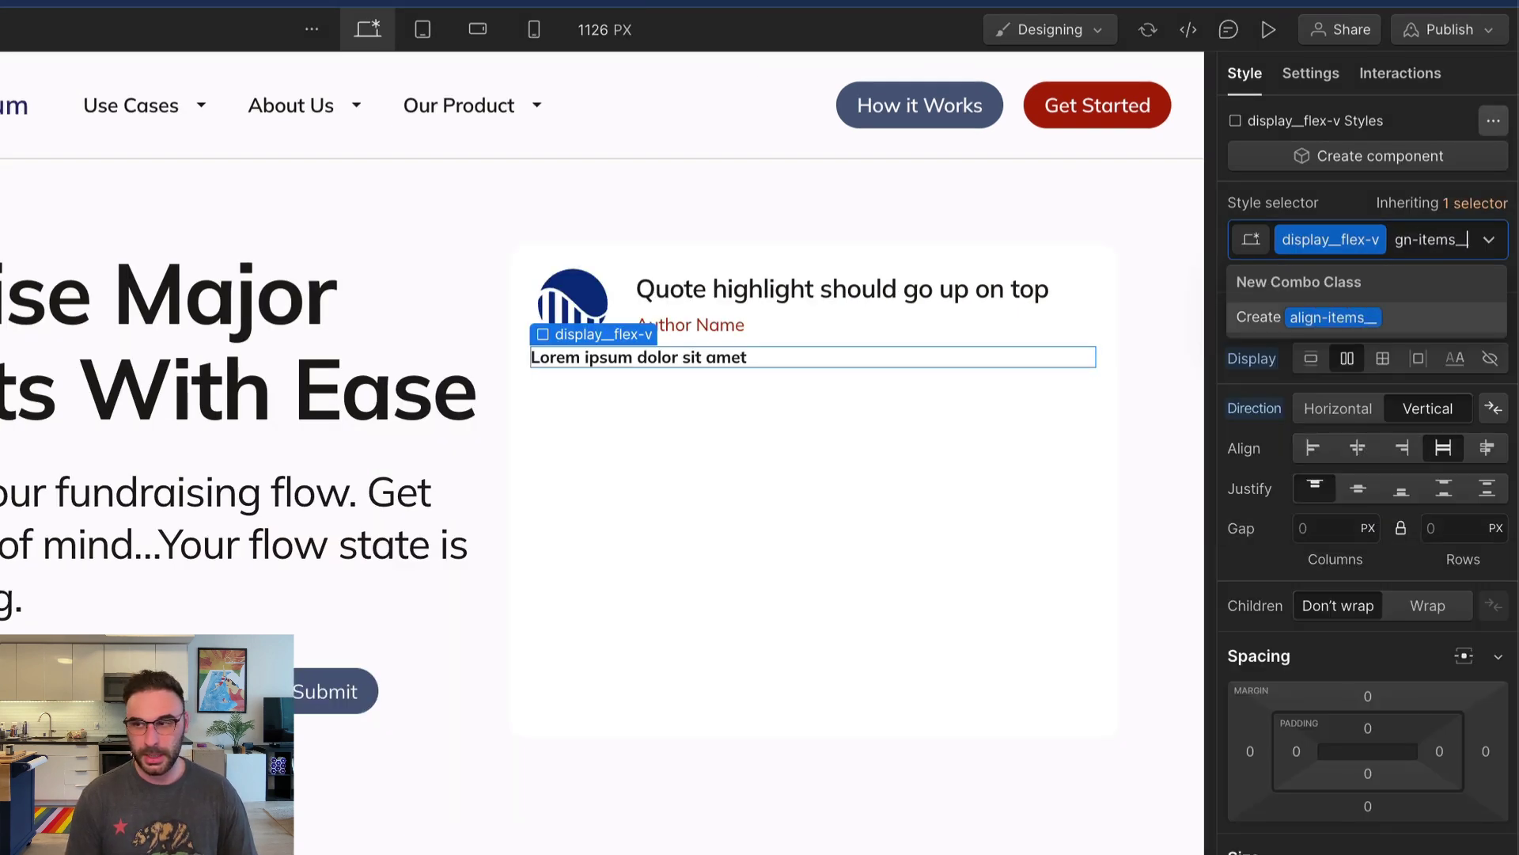
type("center")
key("Return")
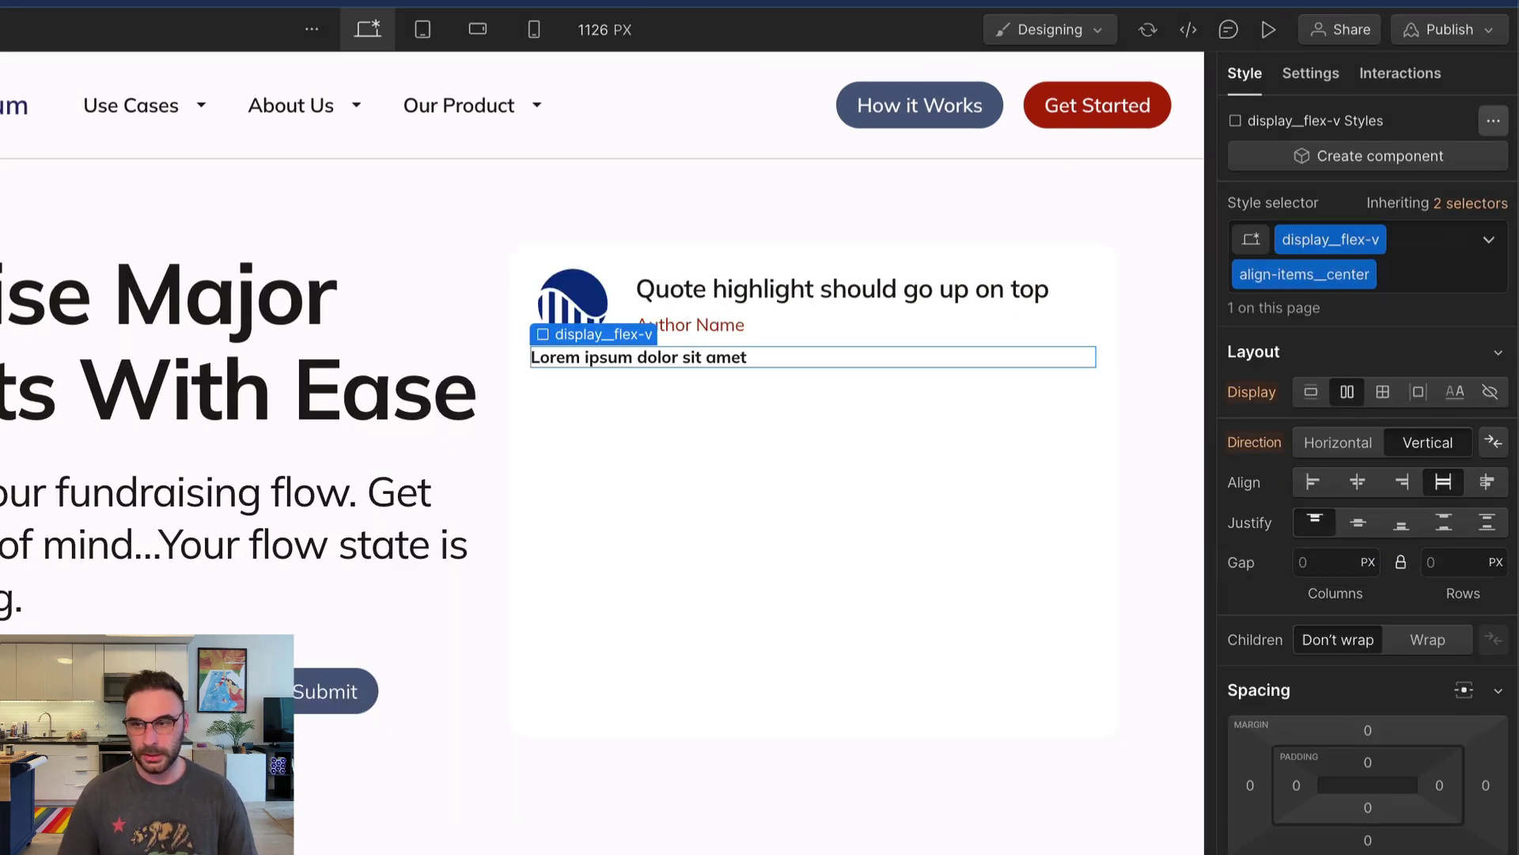
left_click(1371, 483)
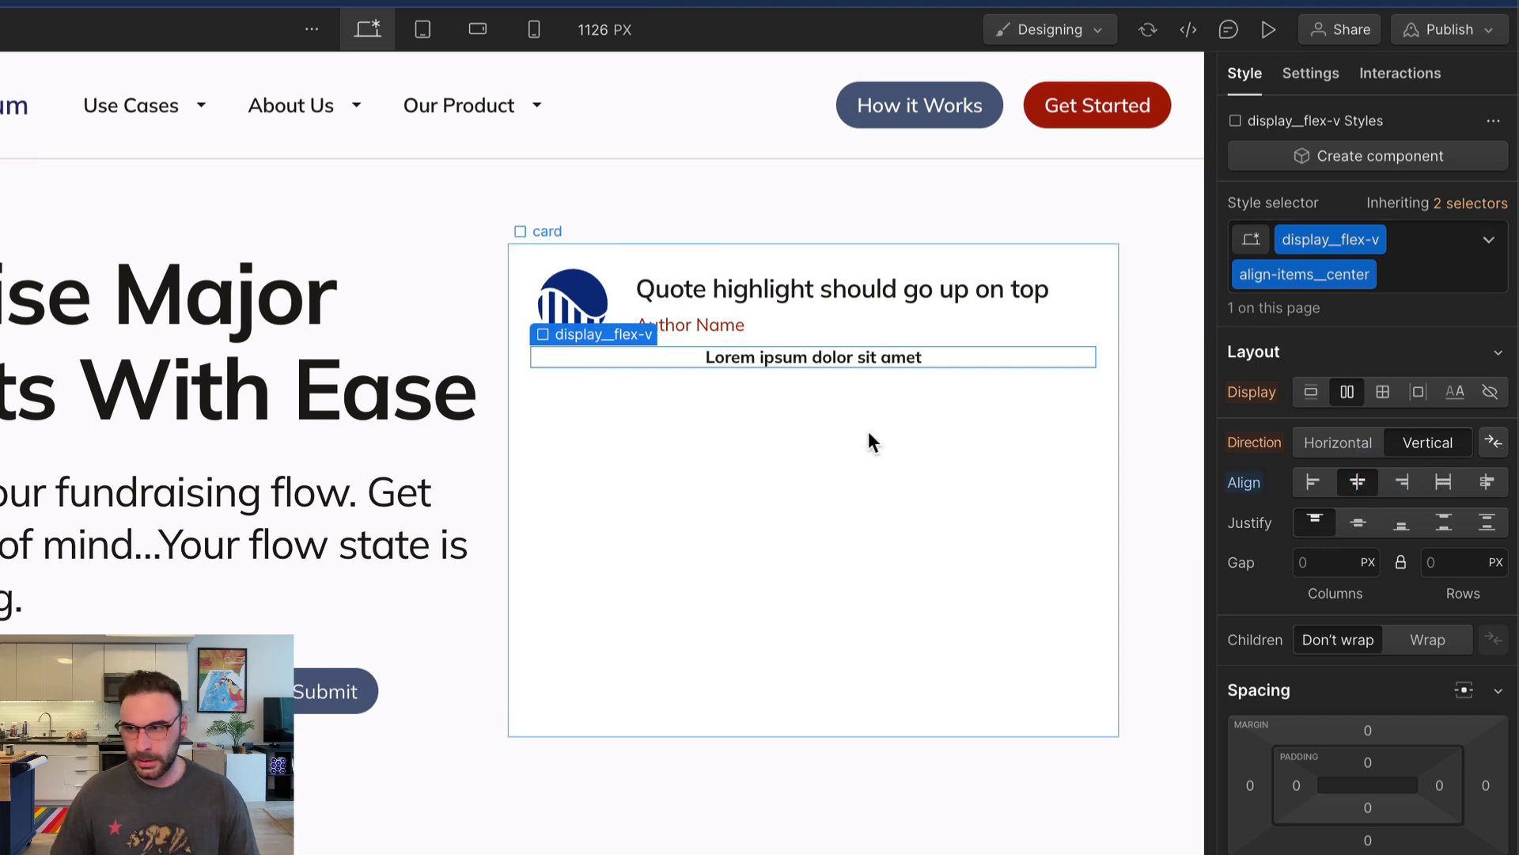
key("ctrl+z")
key("ctrl+z")
Duplicate the display__flex-v class on the label's div block and name the copy home-hero__ribbon
left_click(1378, 240)
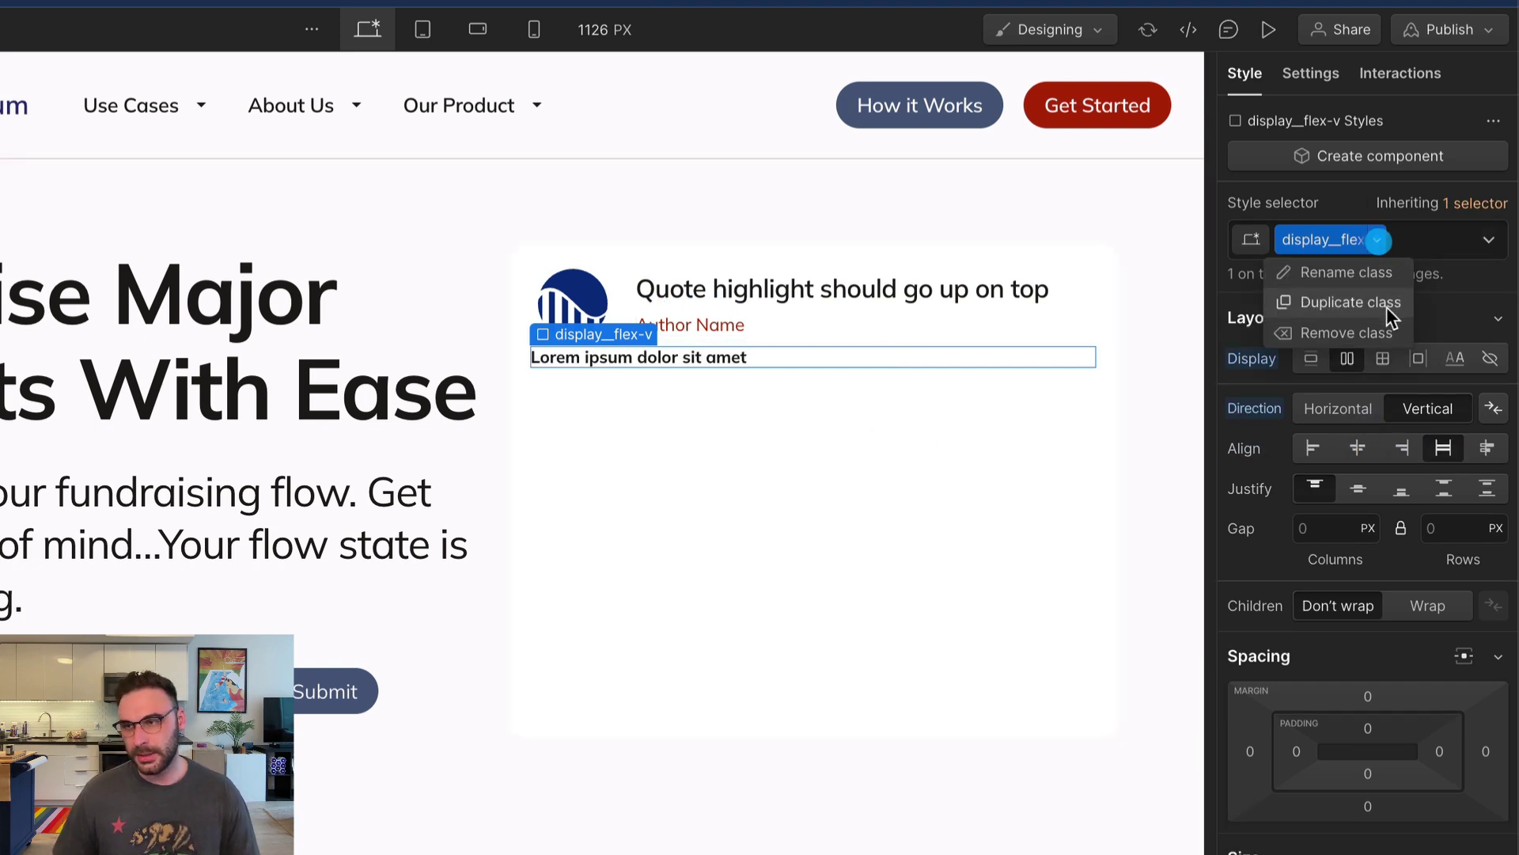
left_click(1388, 307)
type("home")
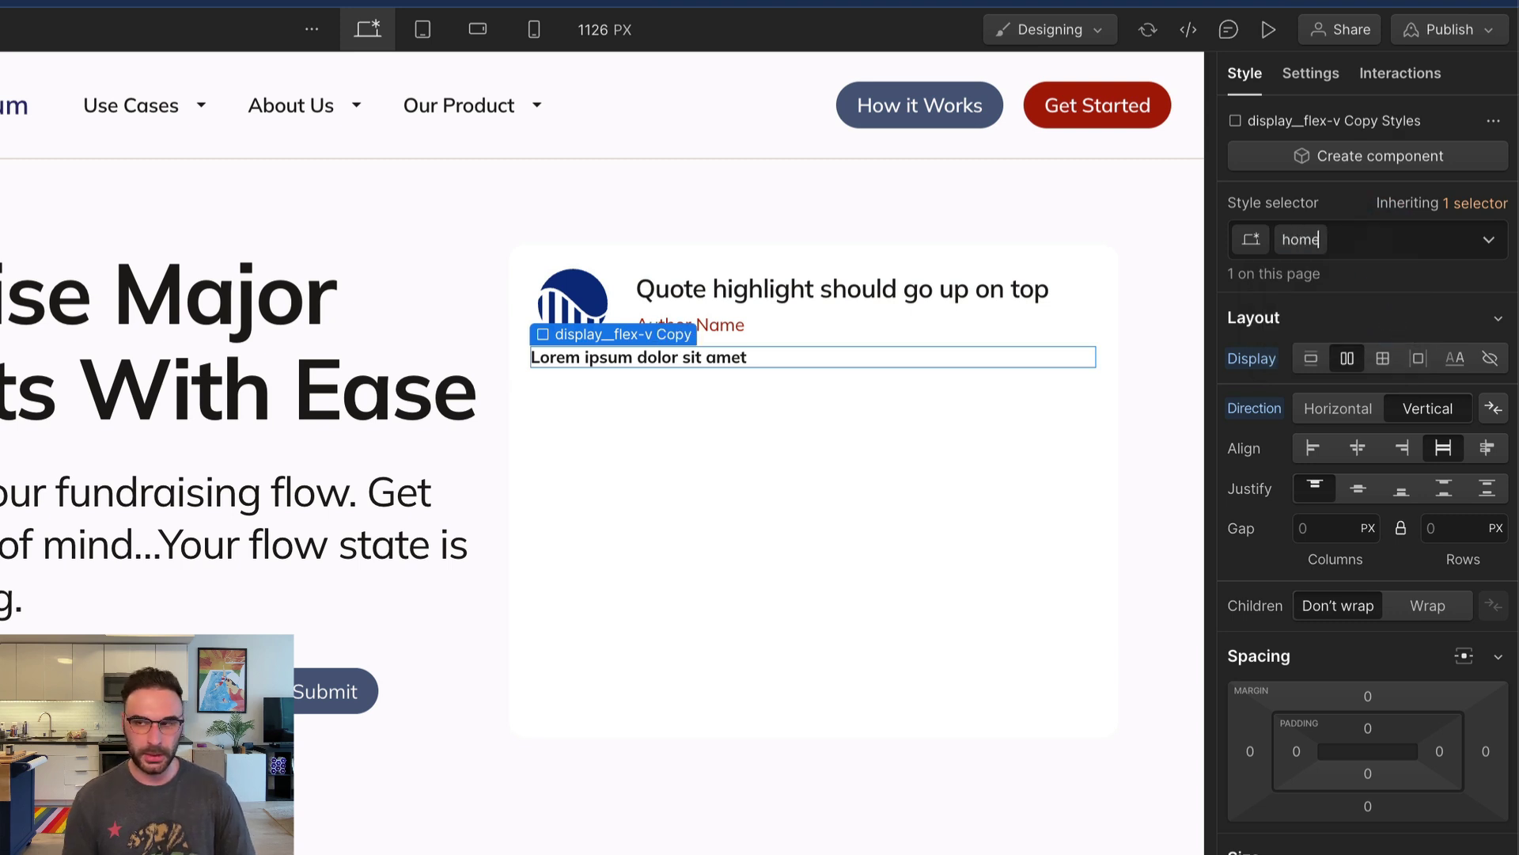
type("-hero__ribbon")
key("Return")
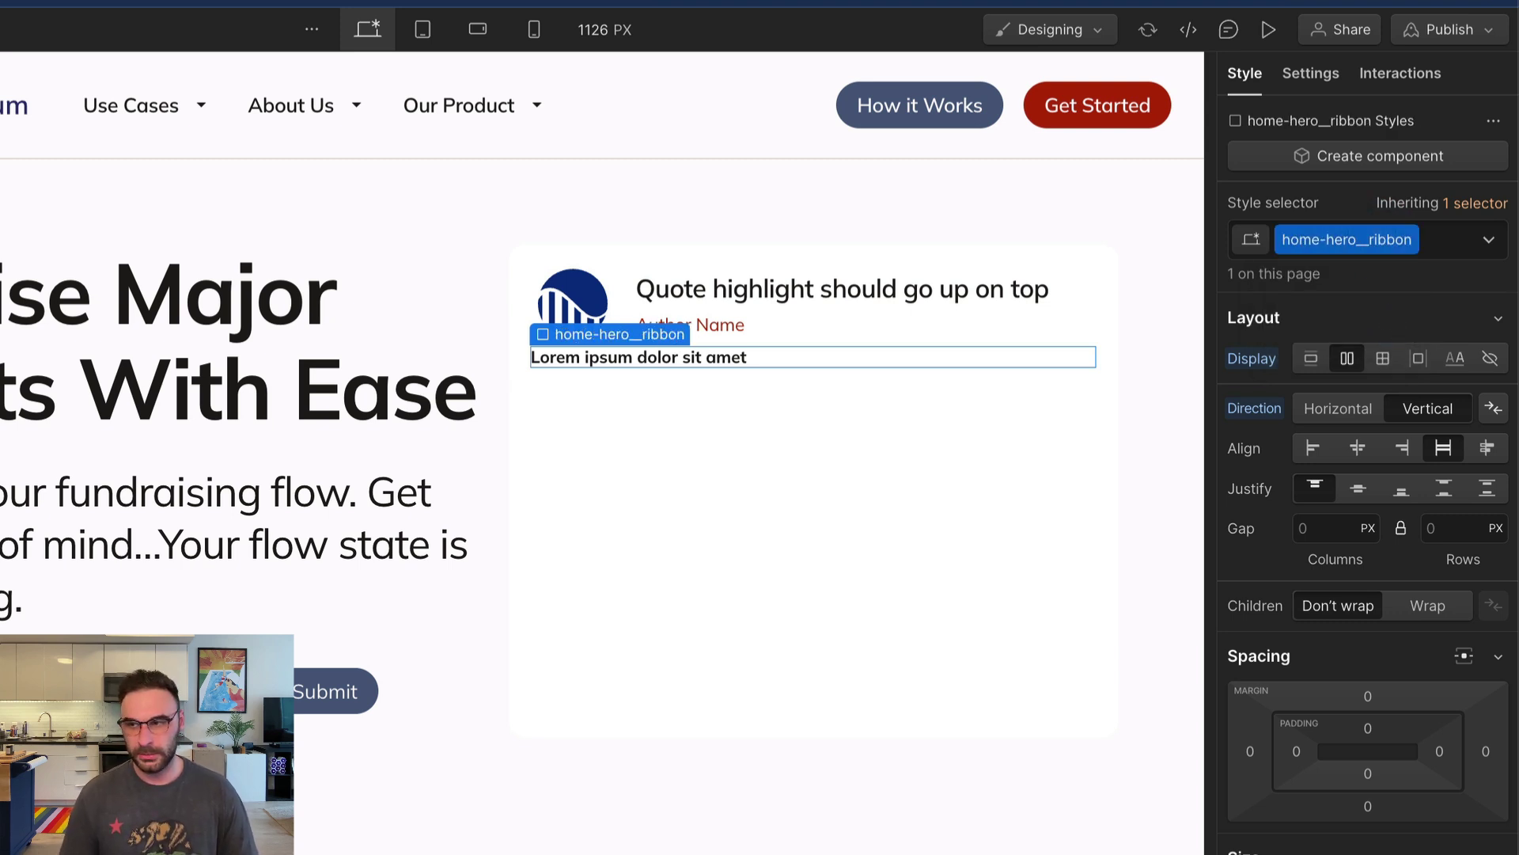
left_click(1368, 729)
key("Escape")
left_click(1368, 729)
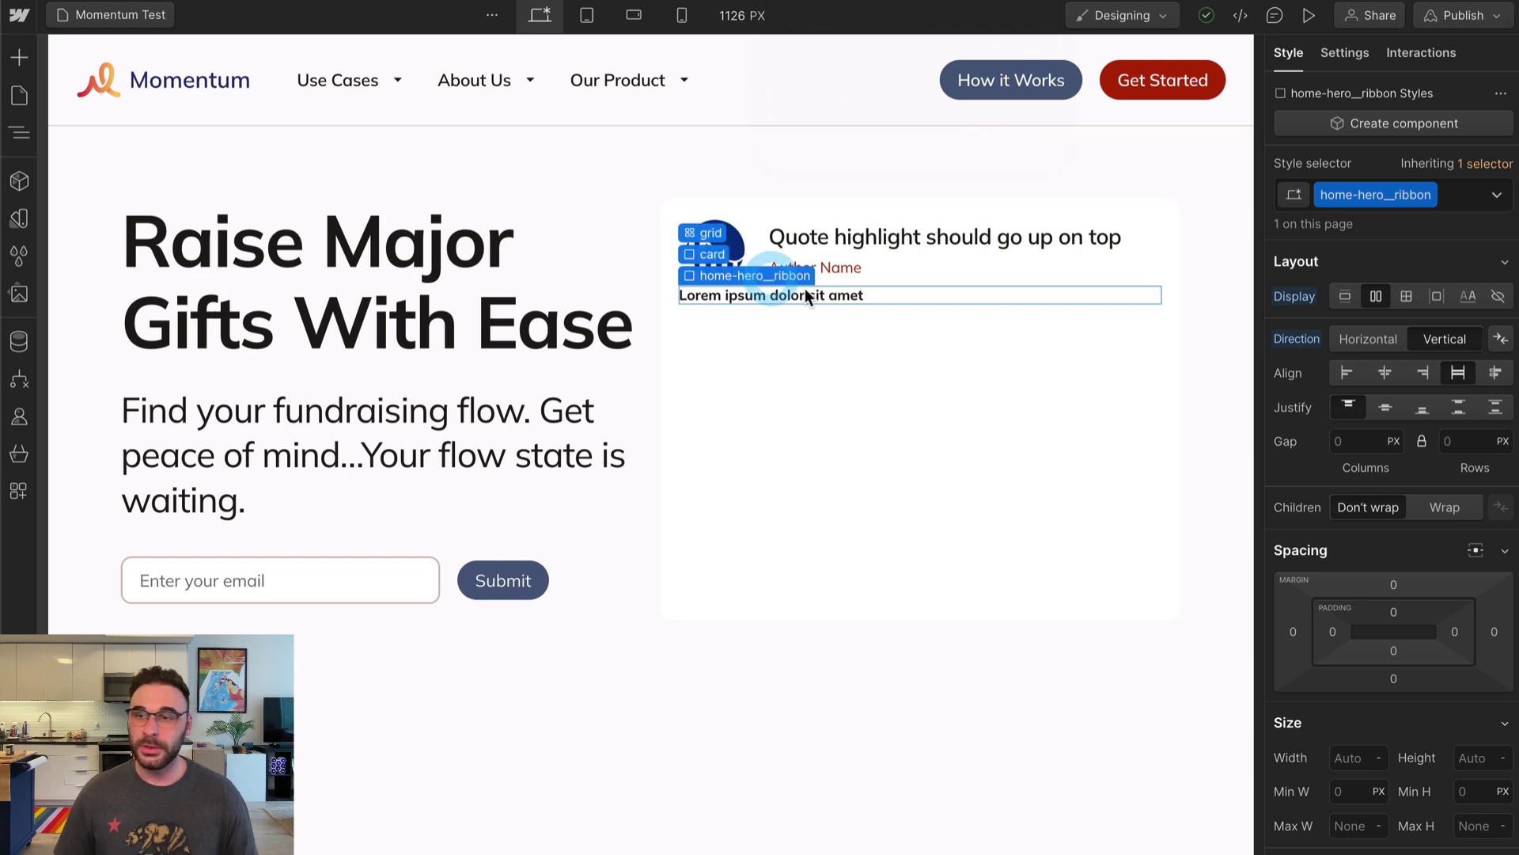
left_click(682, 359)
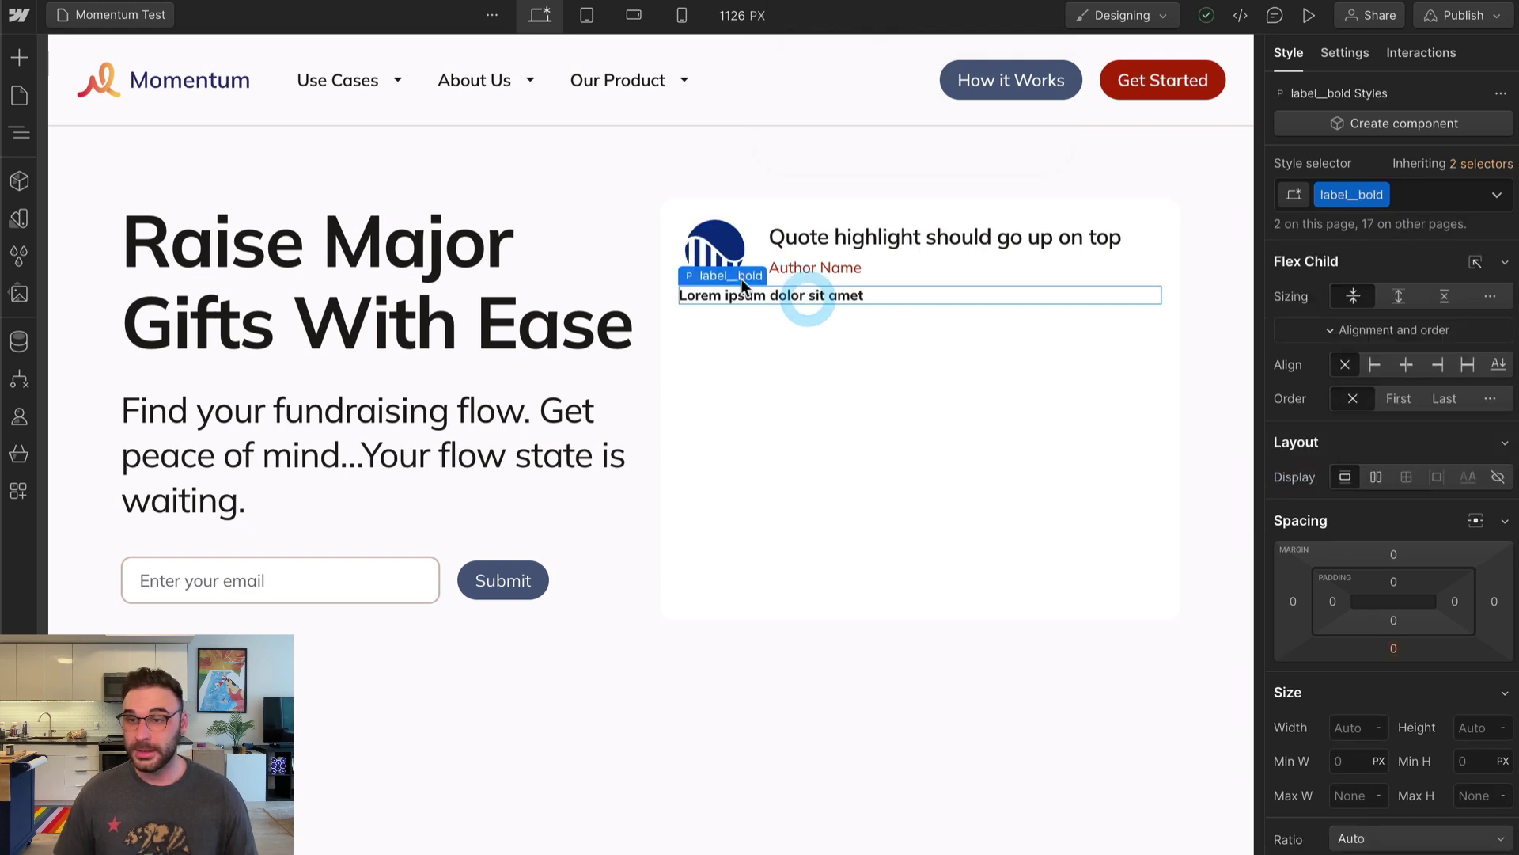
key("ctrl+Return")
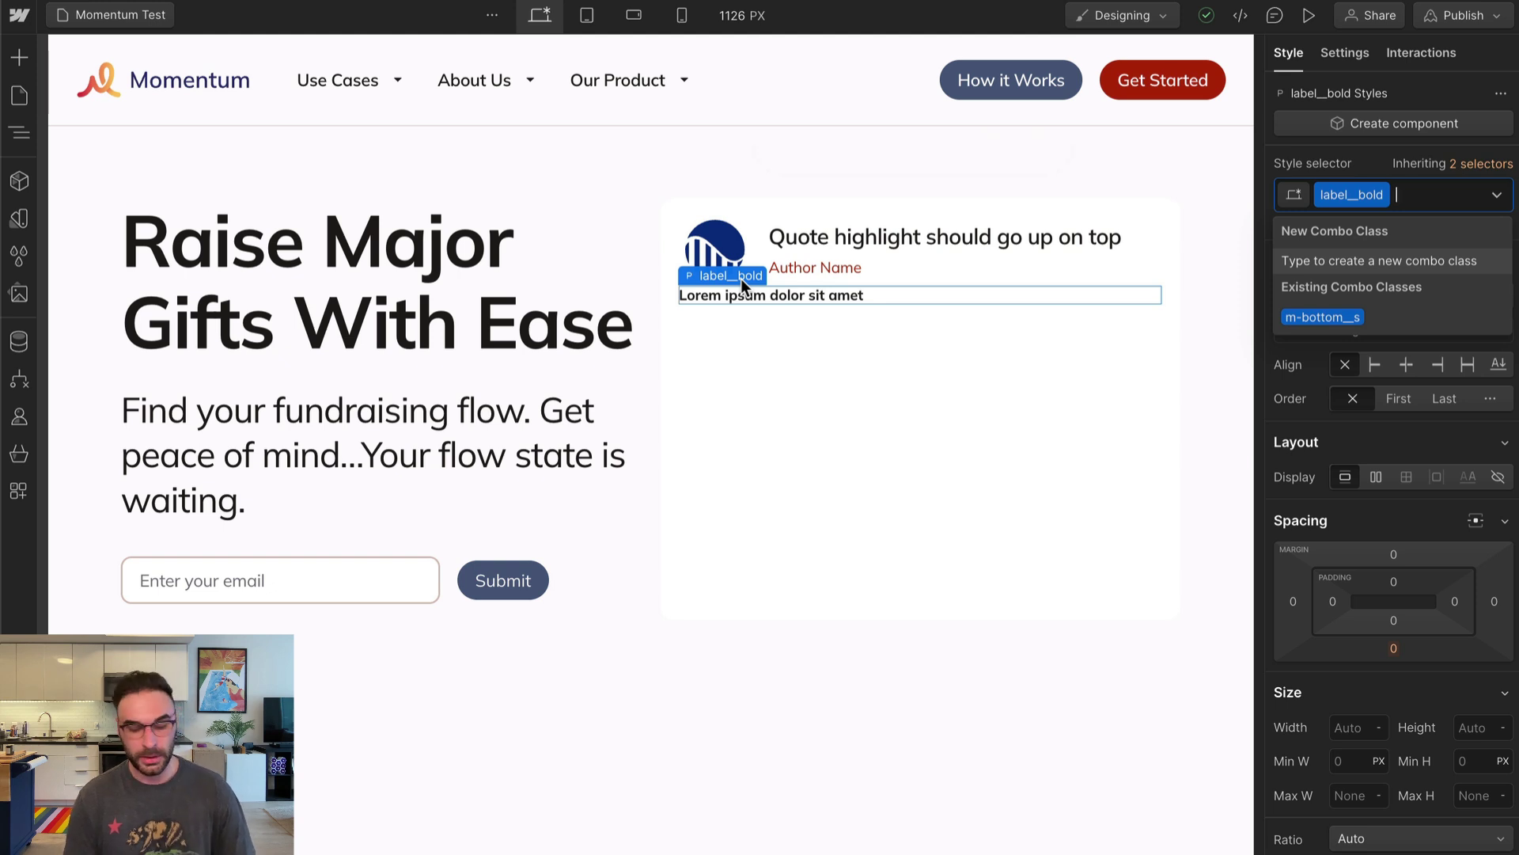
key("Escape")
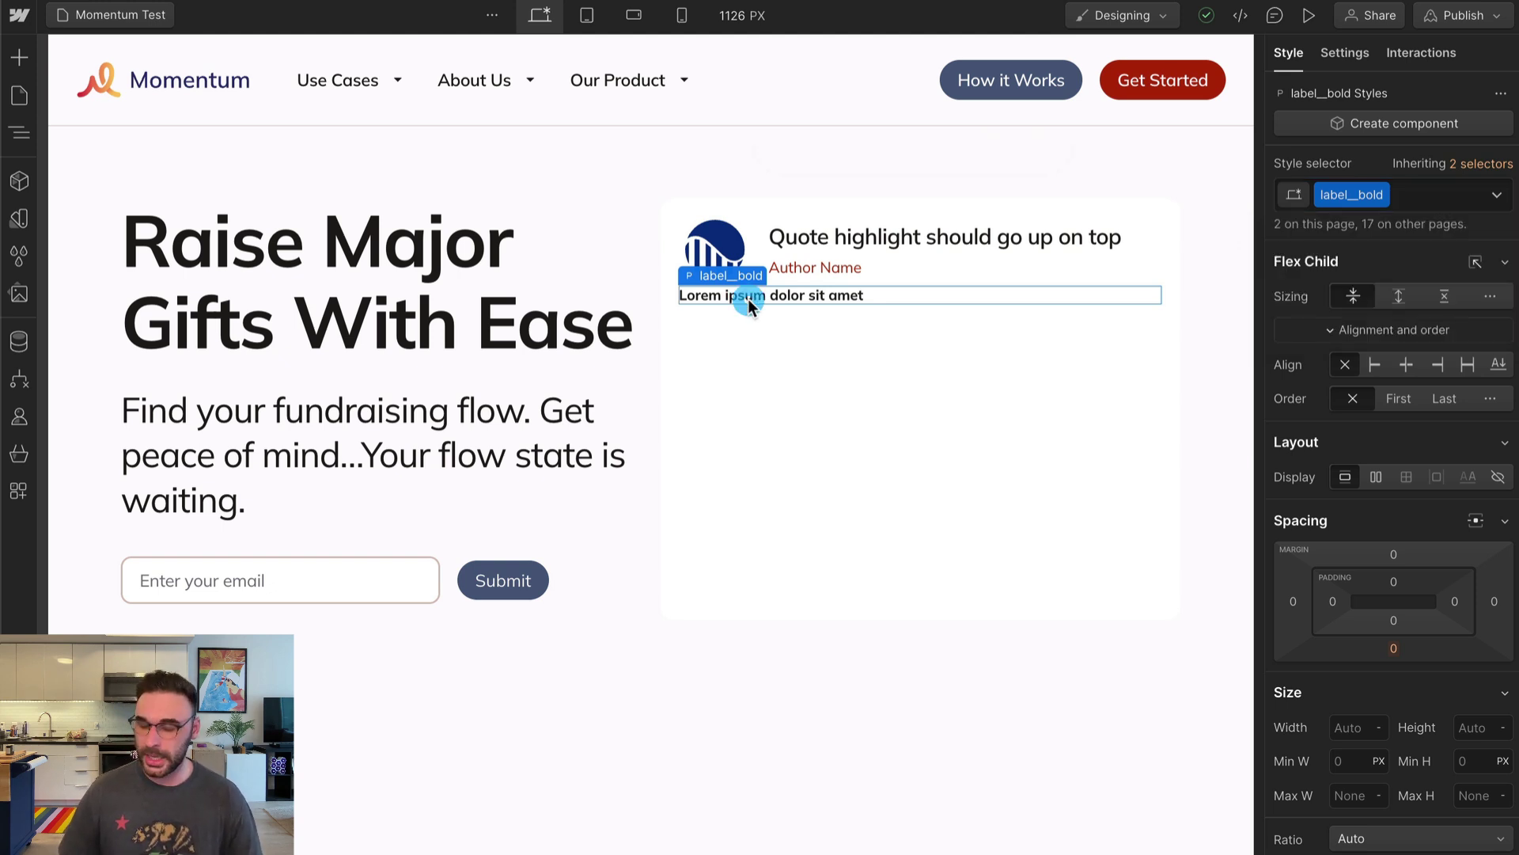
Try adding the pad-top__l combo class to the home-hero__ribbon block, and remove it again
key("Up")
key("ctrl+Return")
type("pad-top__")
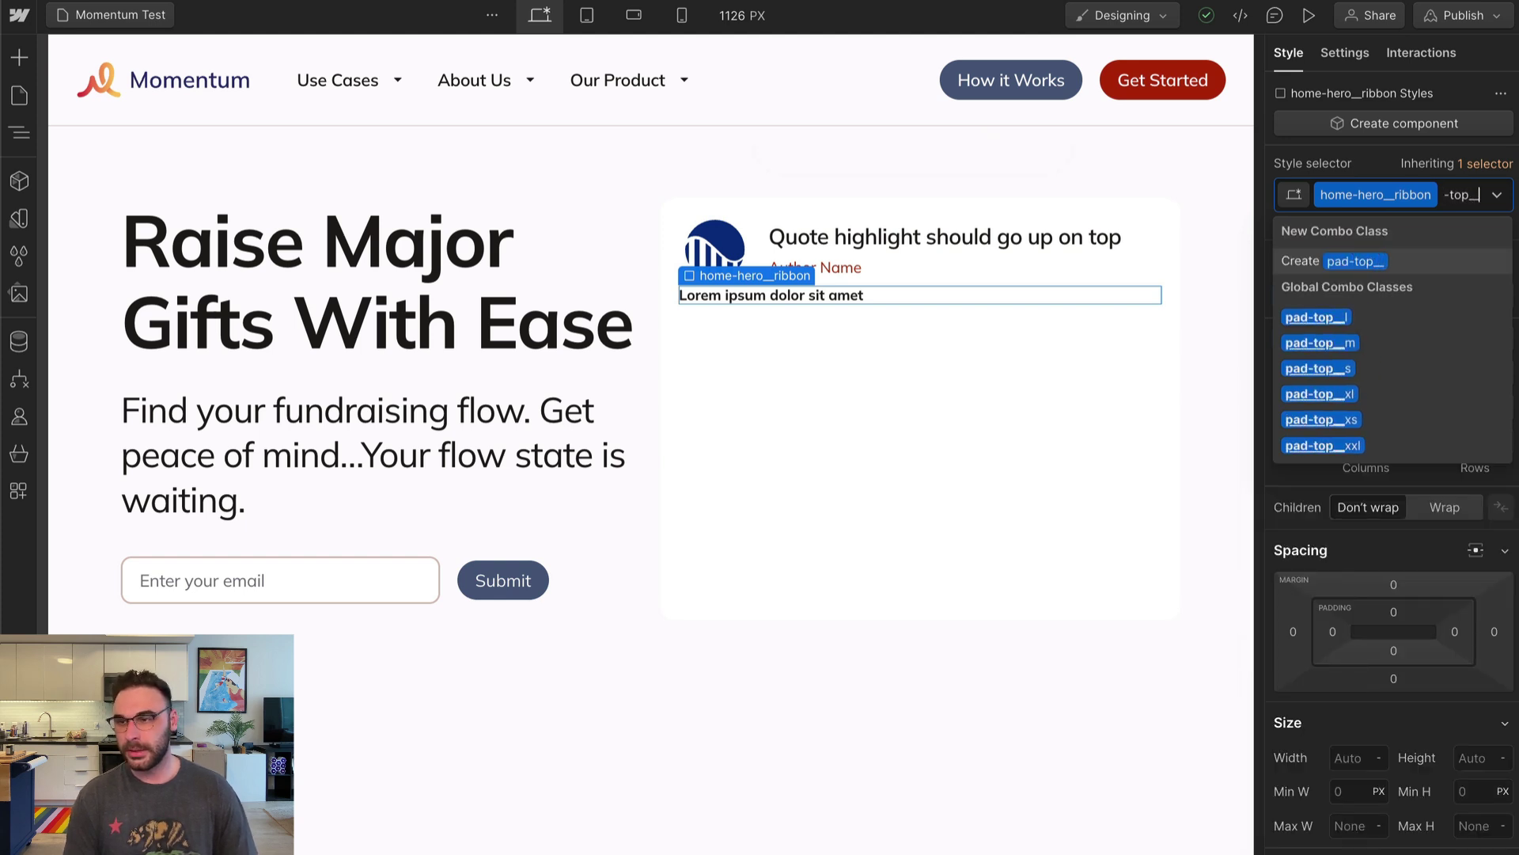
key("Return")
key("BackSpace")
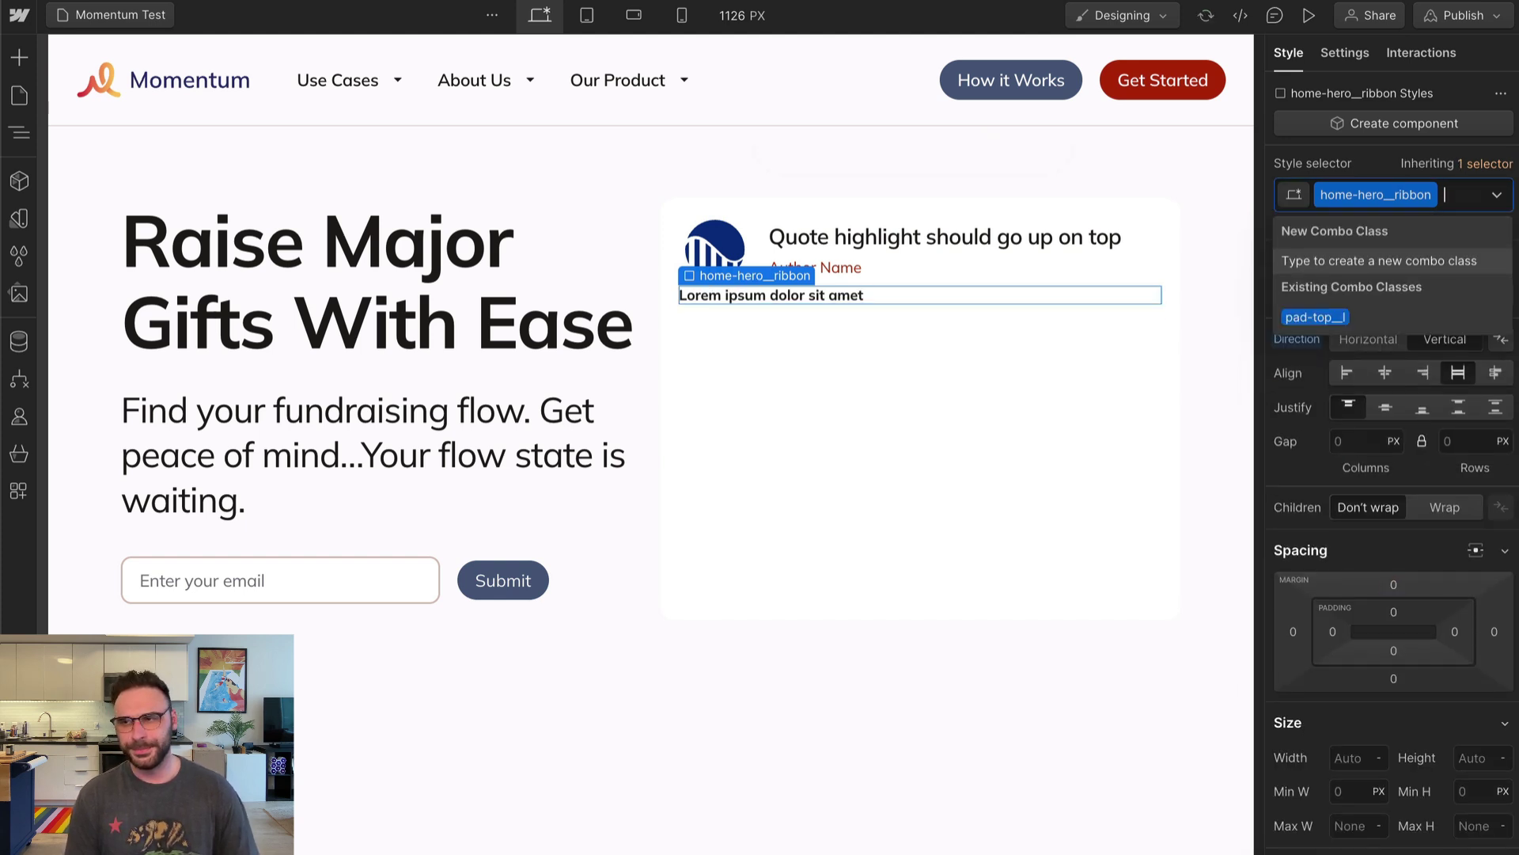
key("Escape")
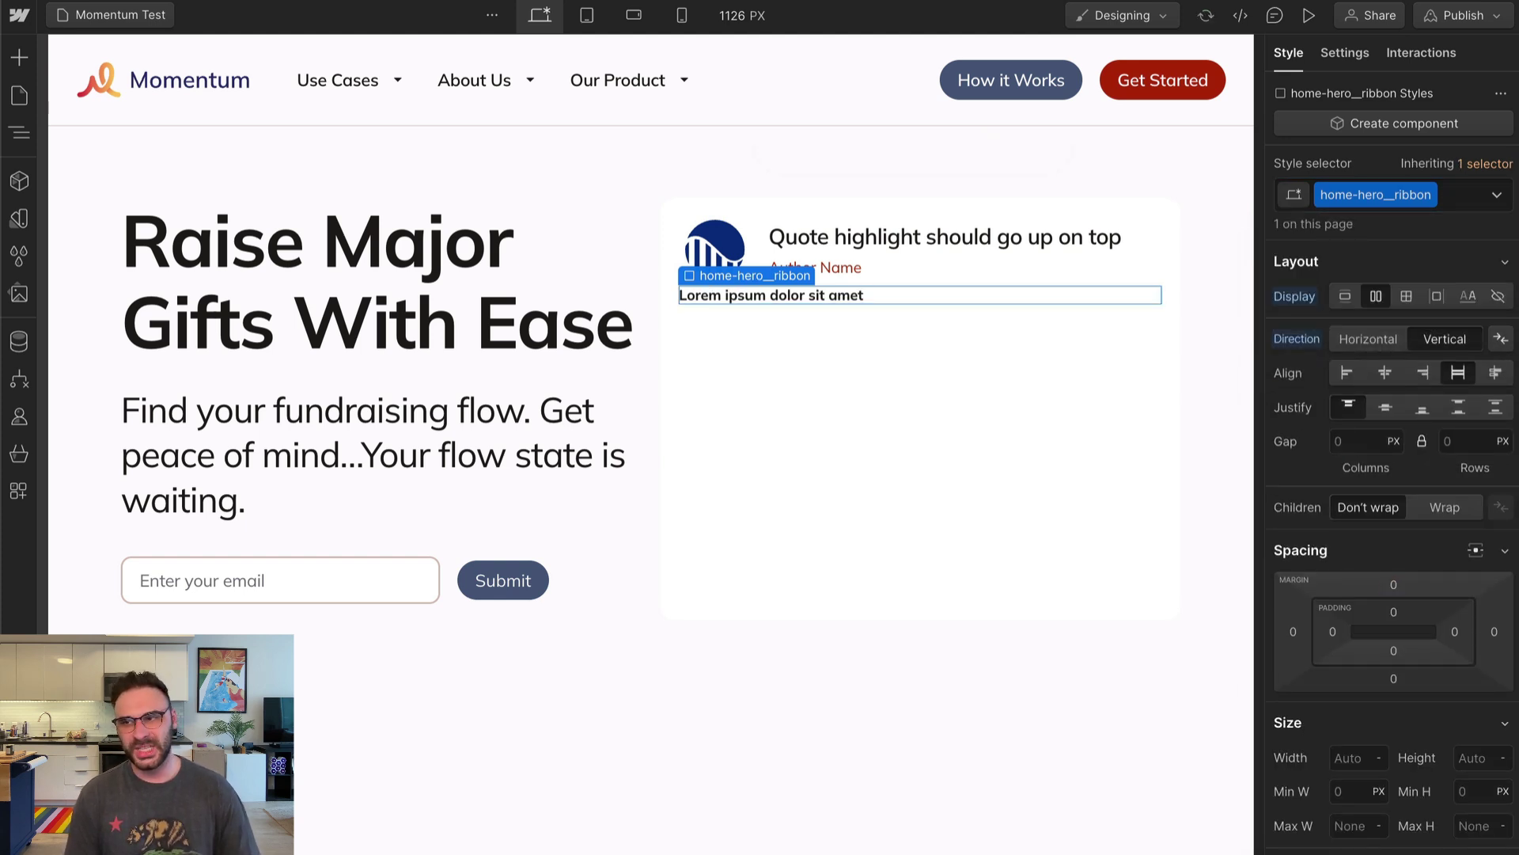
Centre the home-hero__ribbon block's contents and bind its top and bottom padding to the size variable m
left_click(1386, 372)
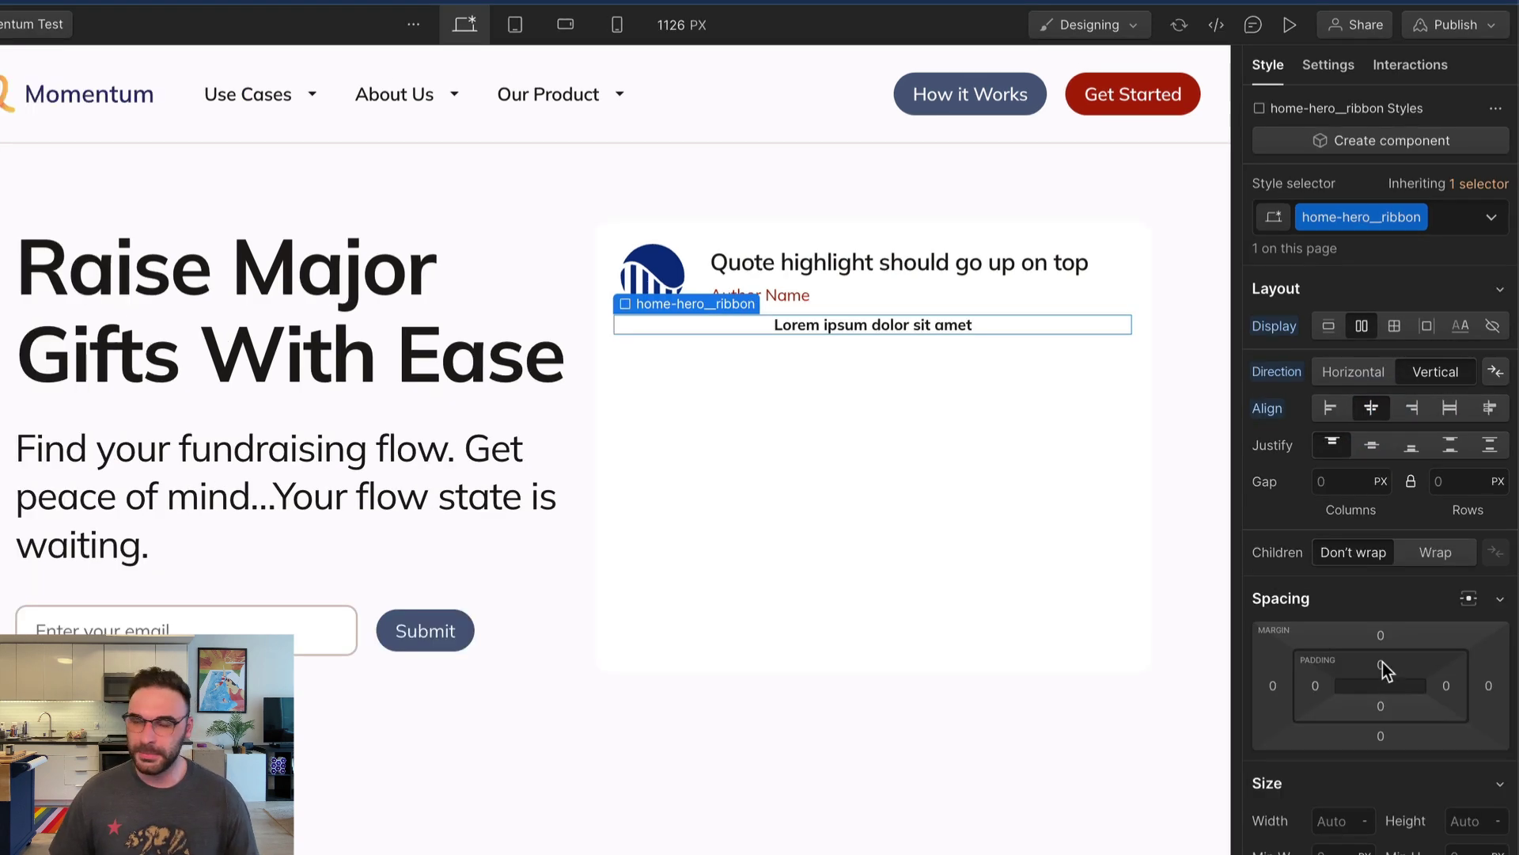
left_click(1384, 674)
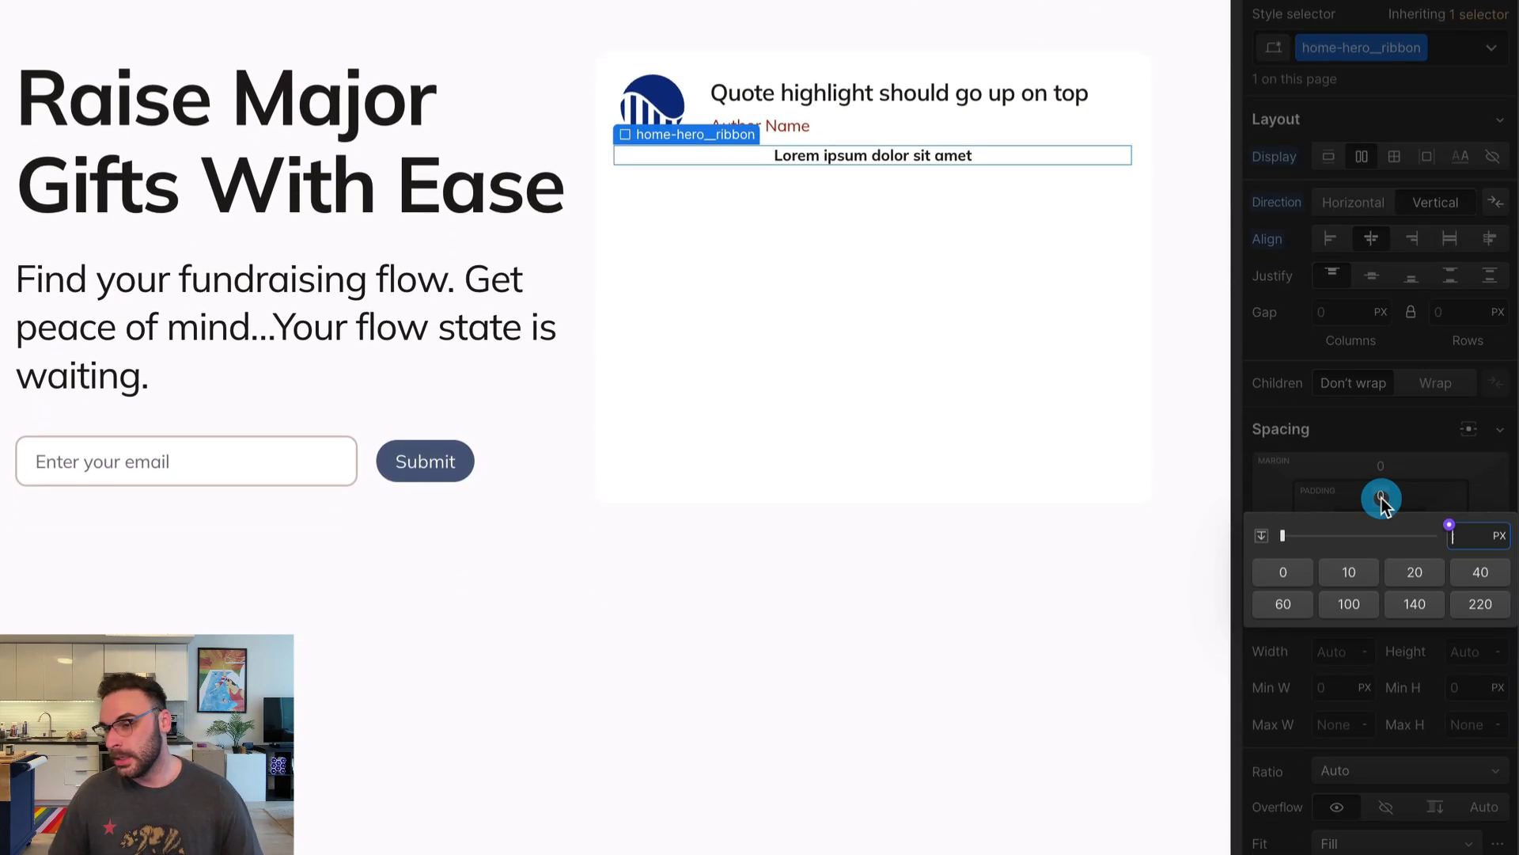
left_click(1451, 440)
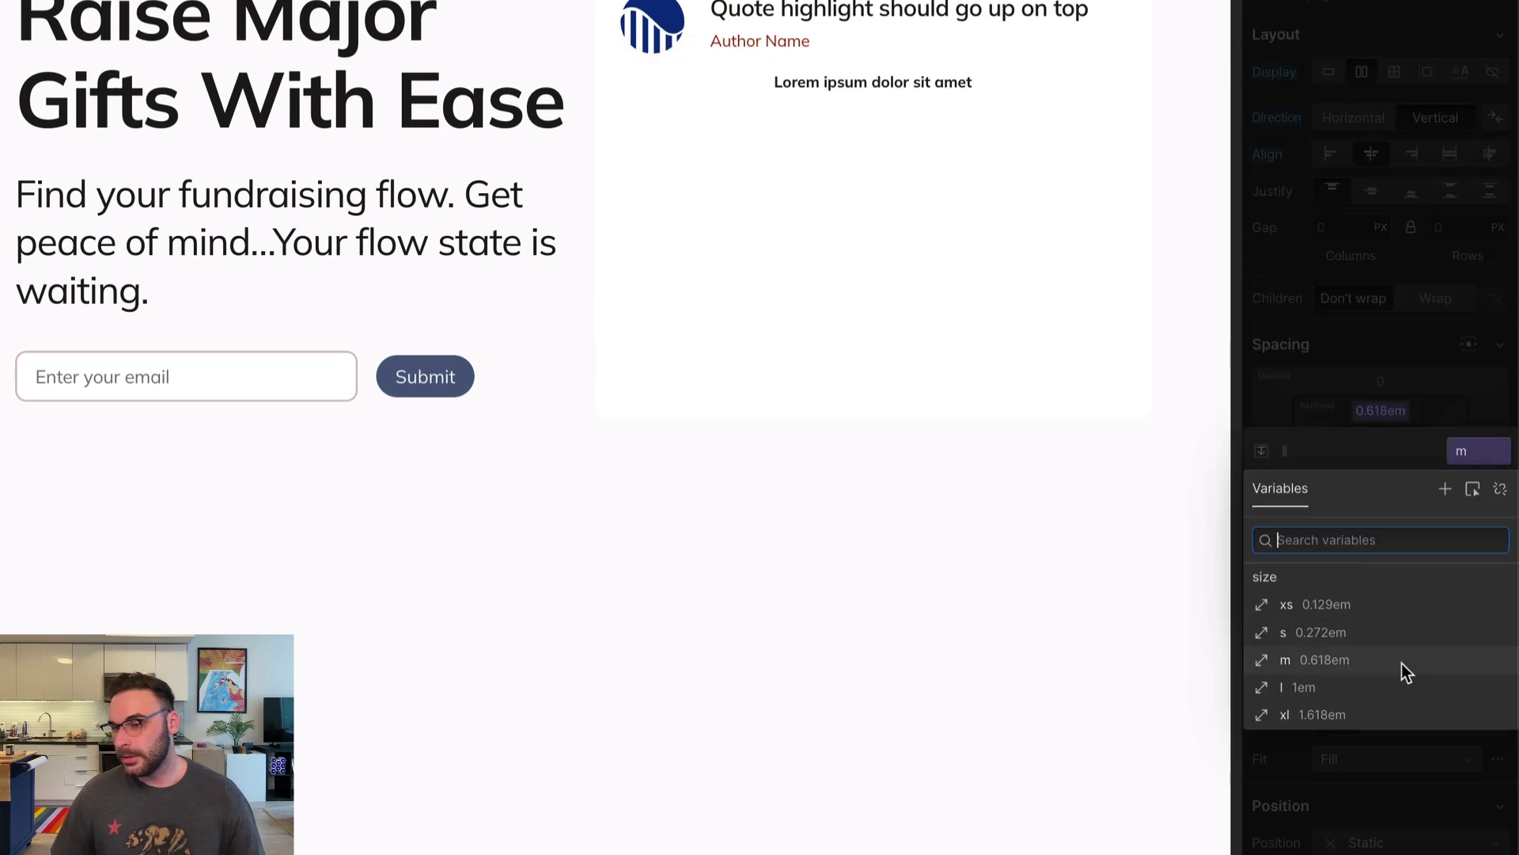
left_click(1402, 663)
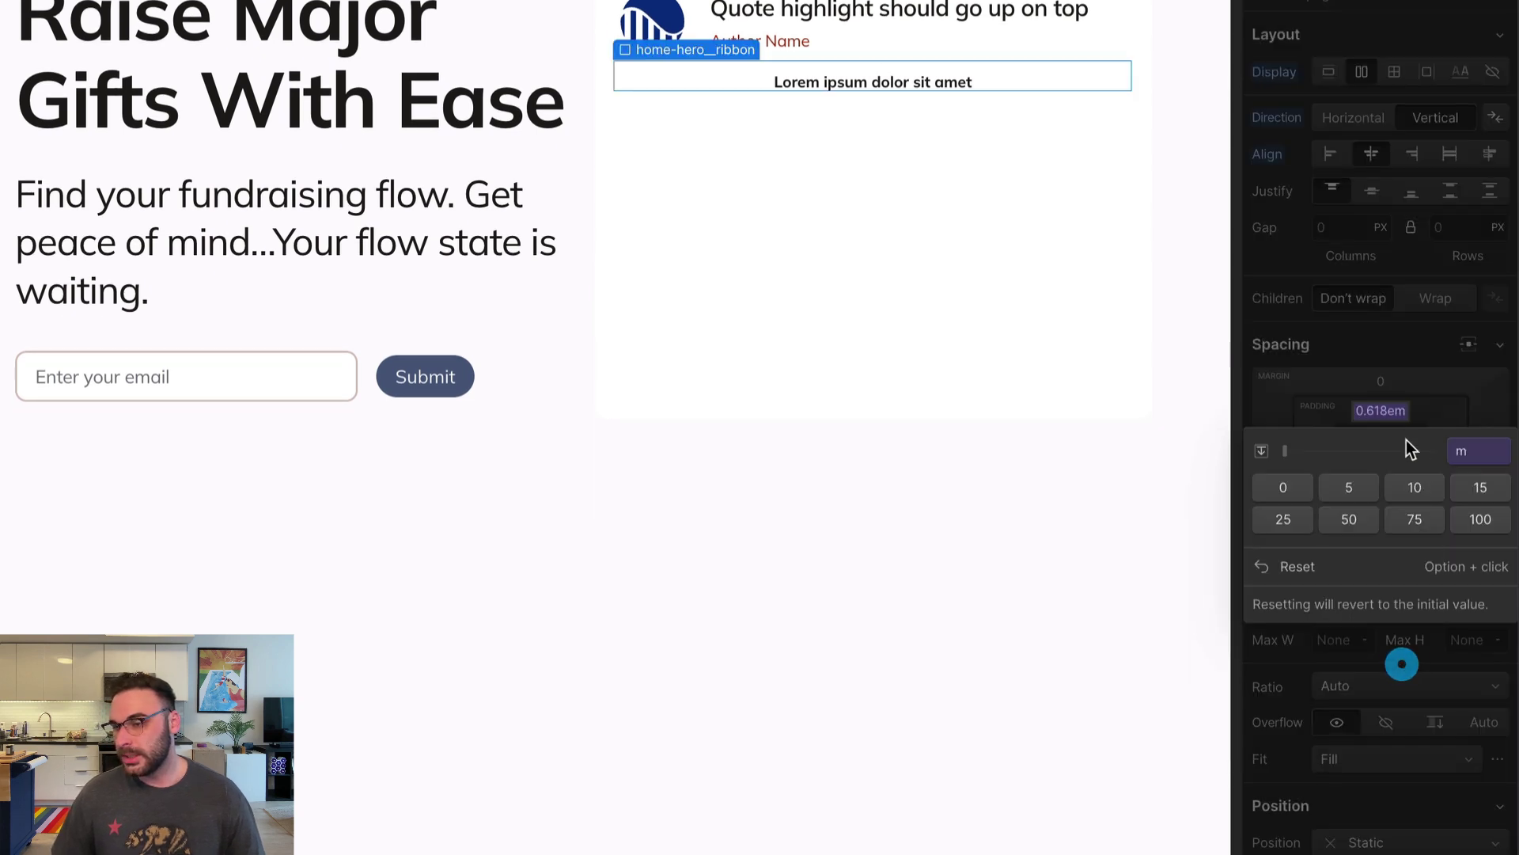
left_click(1381, 453)
left_click(1449, 488)
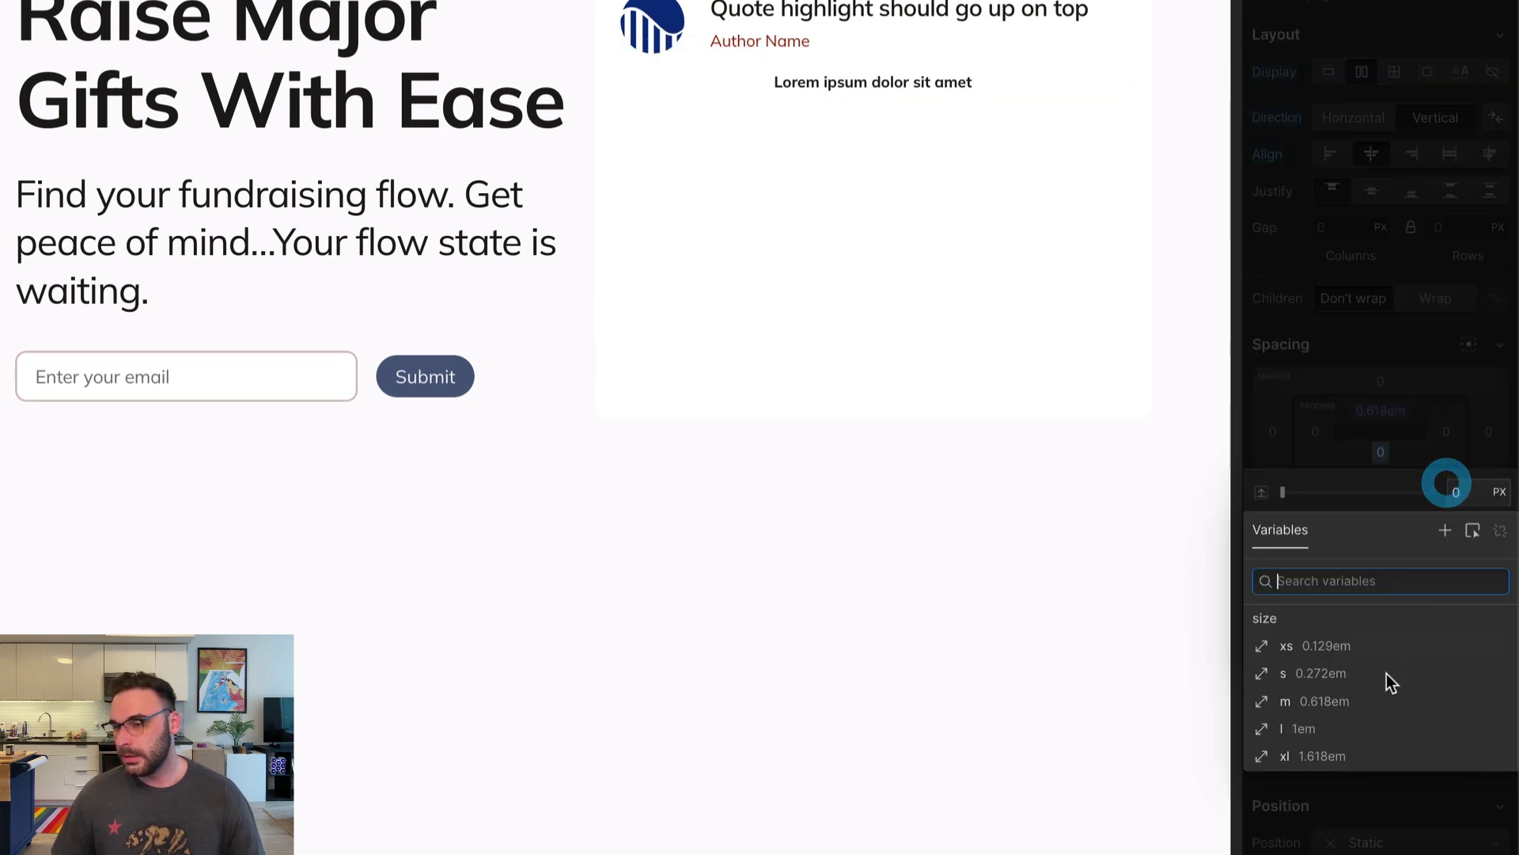
left_click(1376, 700)
left_click(1384, 451)
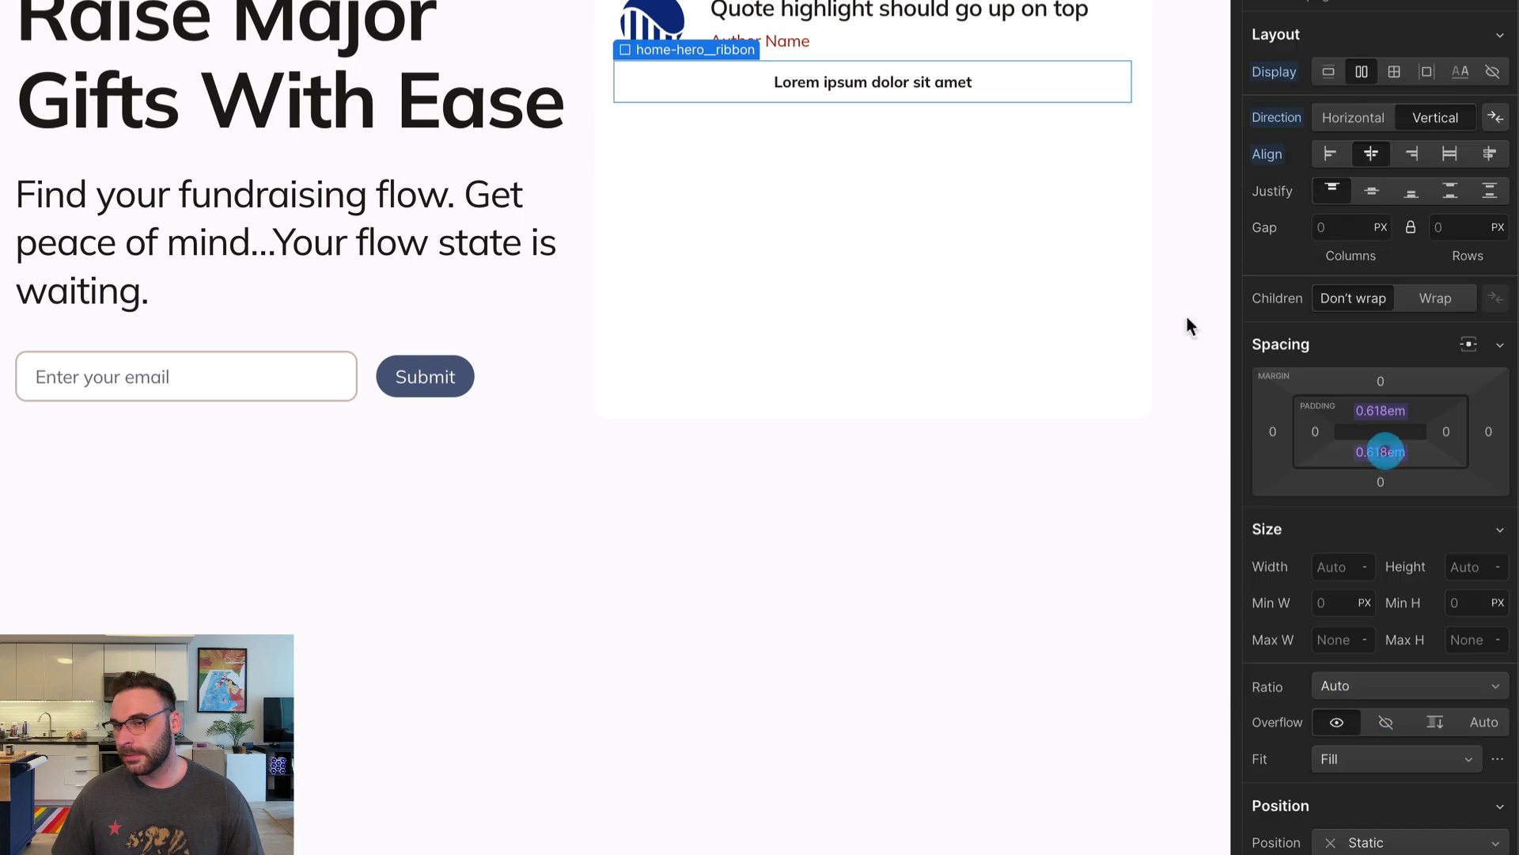
Set the ribbon's left and right margins to -1.129em, matching the card's side padding
left_click(666, 236)
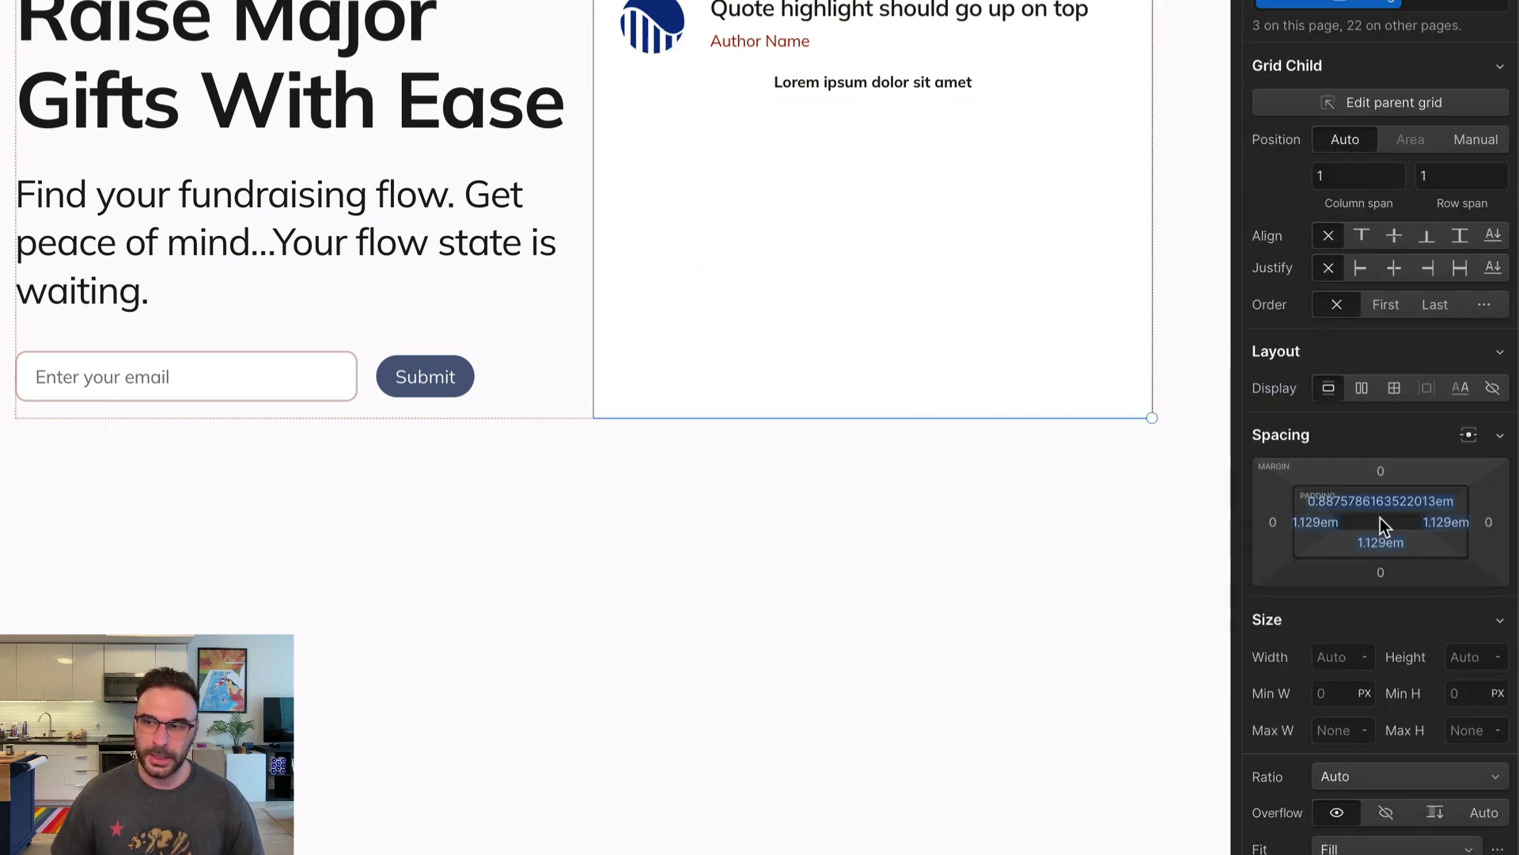
left_click(962, 82)
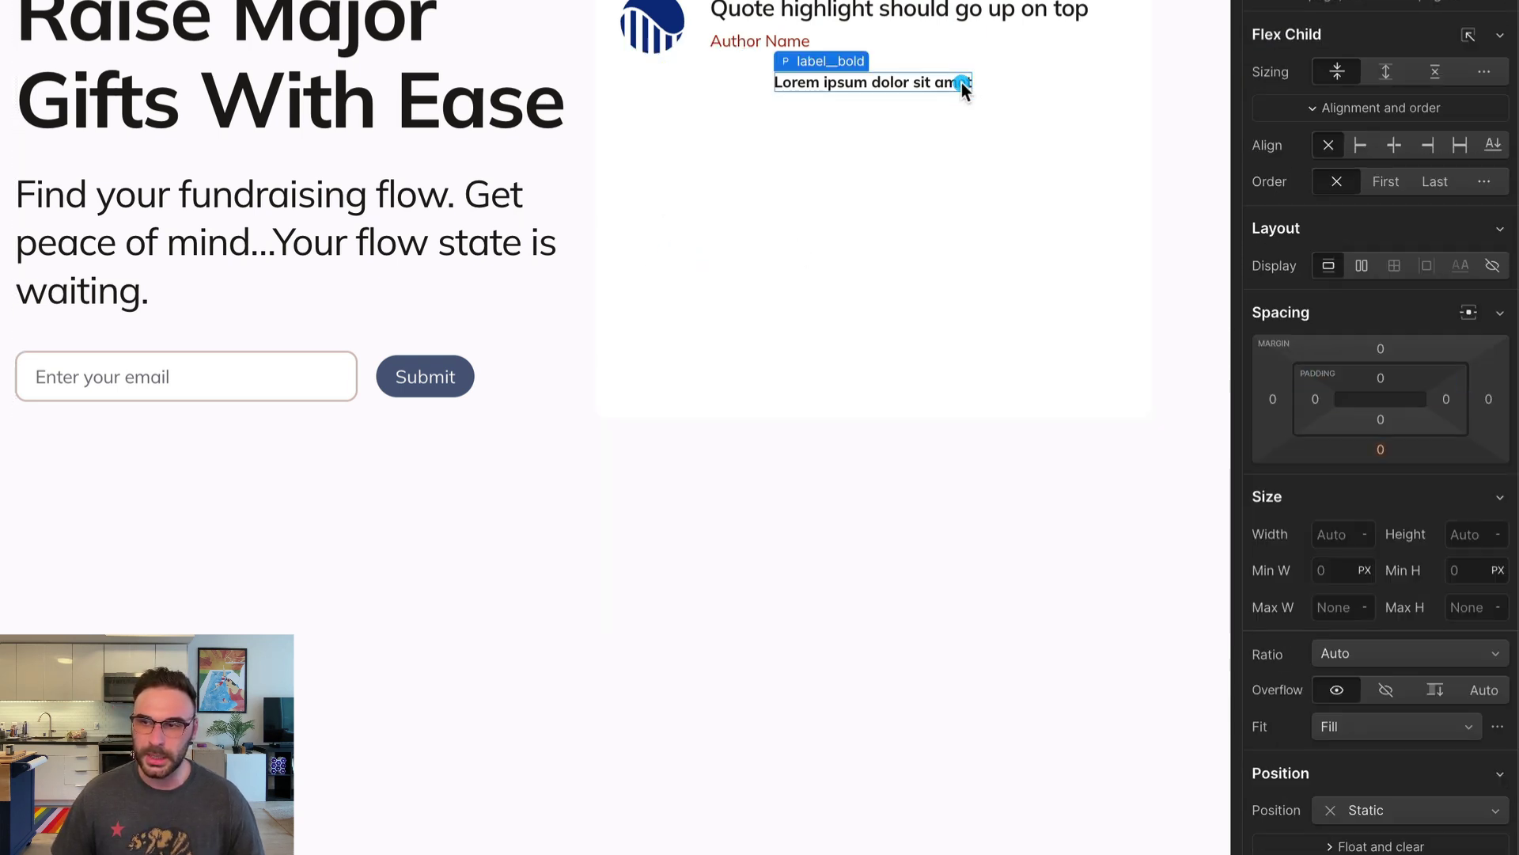
key("Up")
scroll(1459, 843, "down", 4)
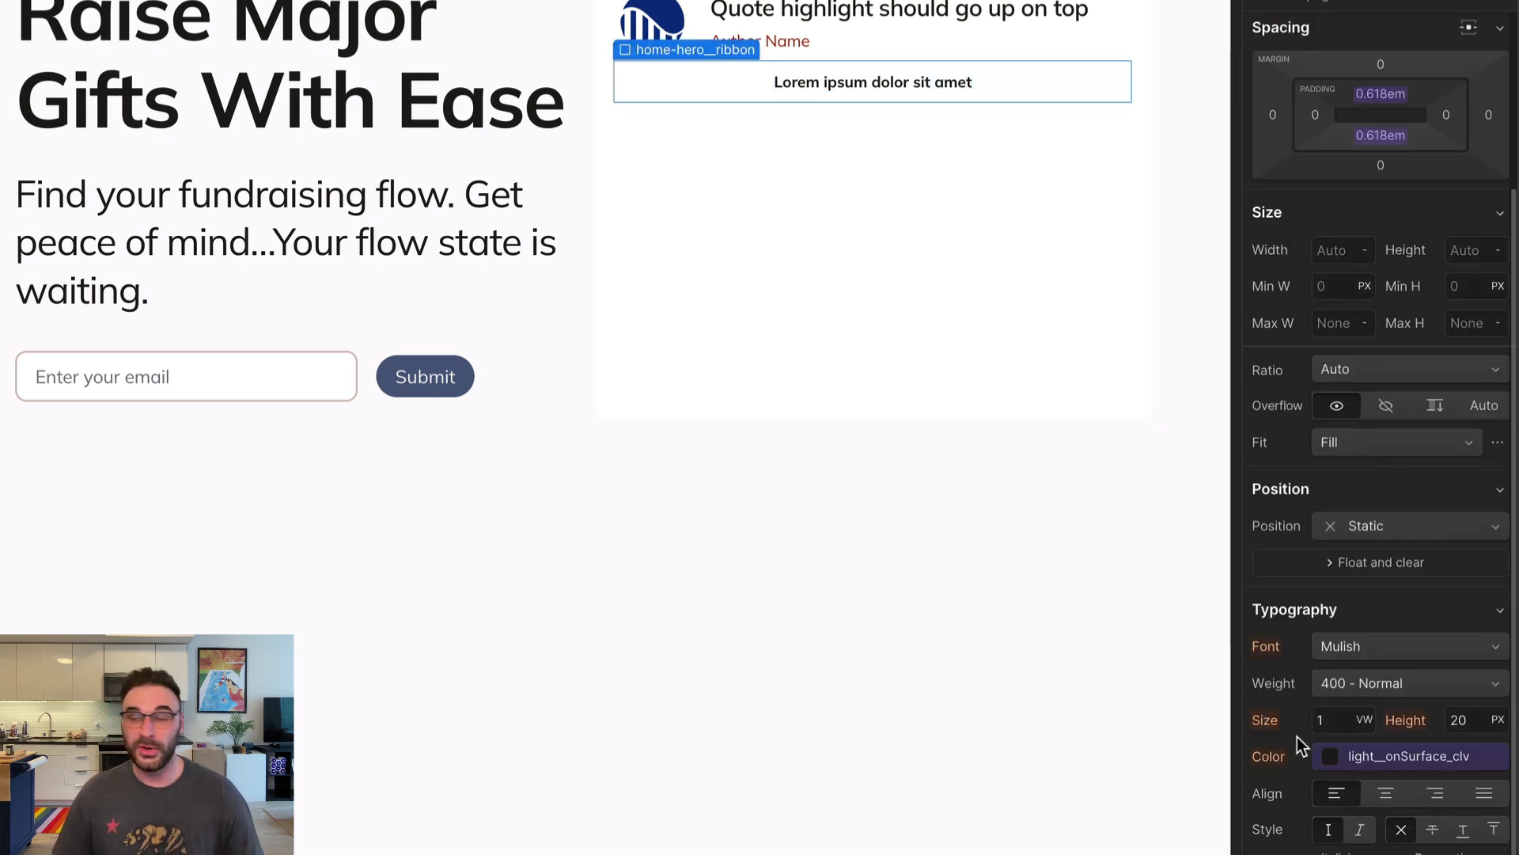
scroll(1298, 738, "up", 1)
left_click(1274, 197)
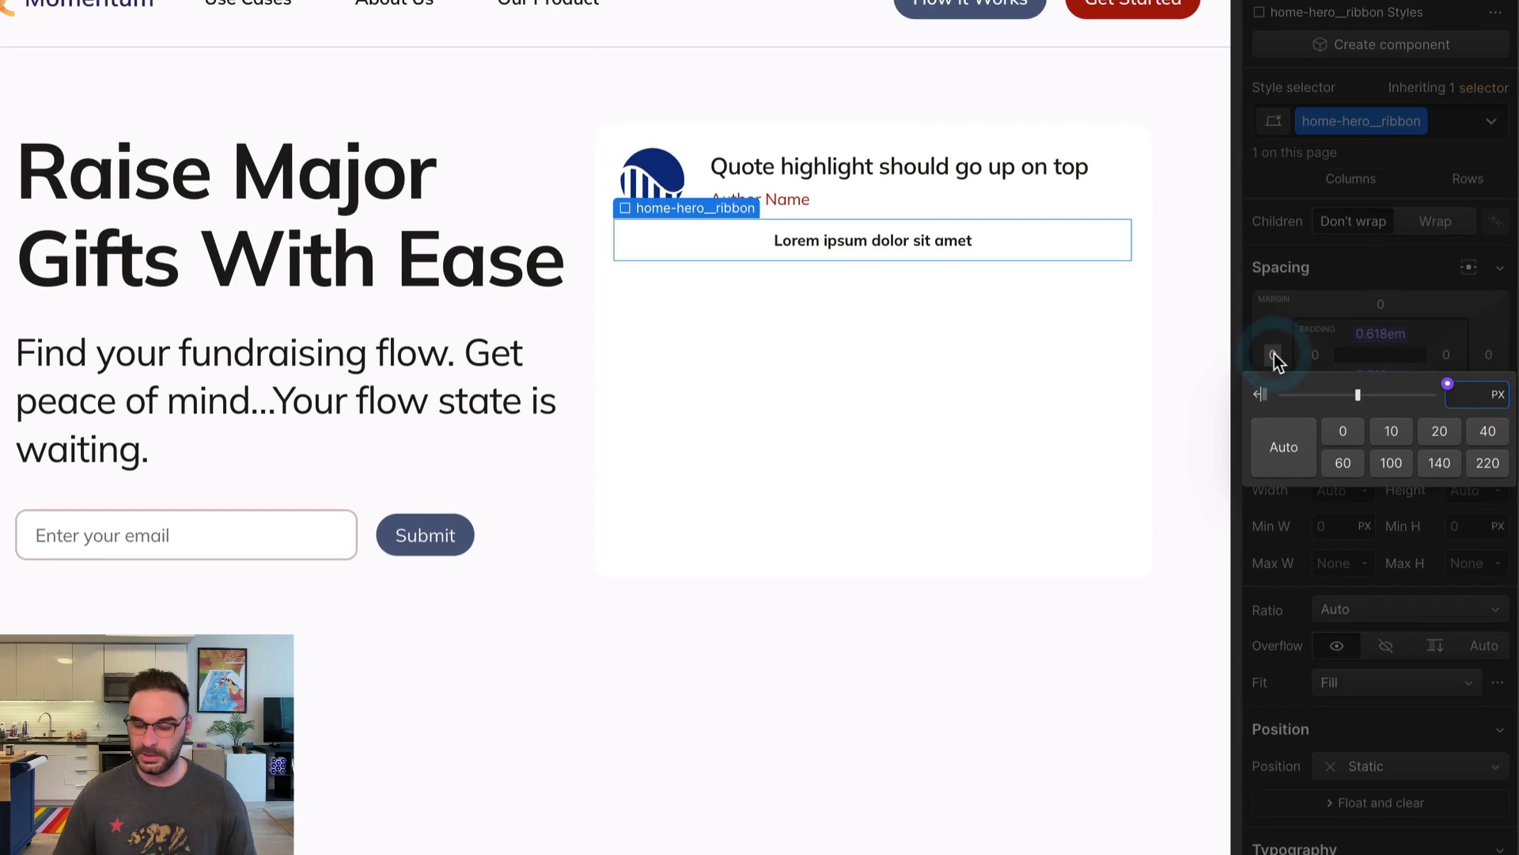
type("-1.12")
key("Return")
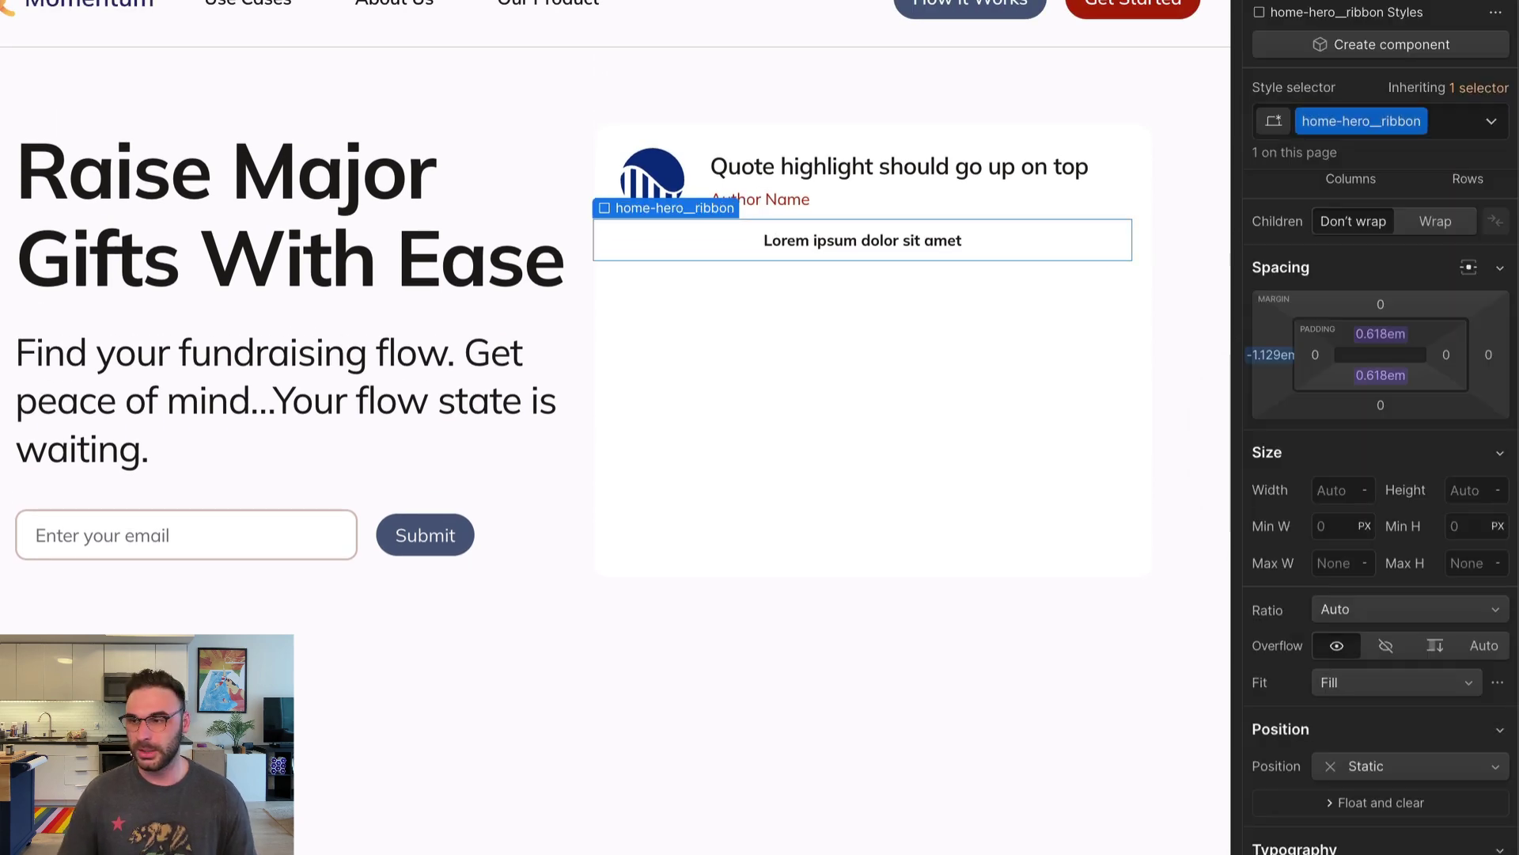
left_click(803, 437)
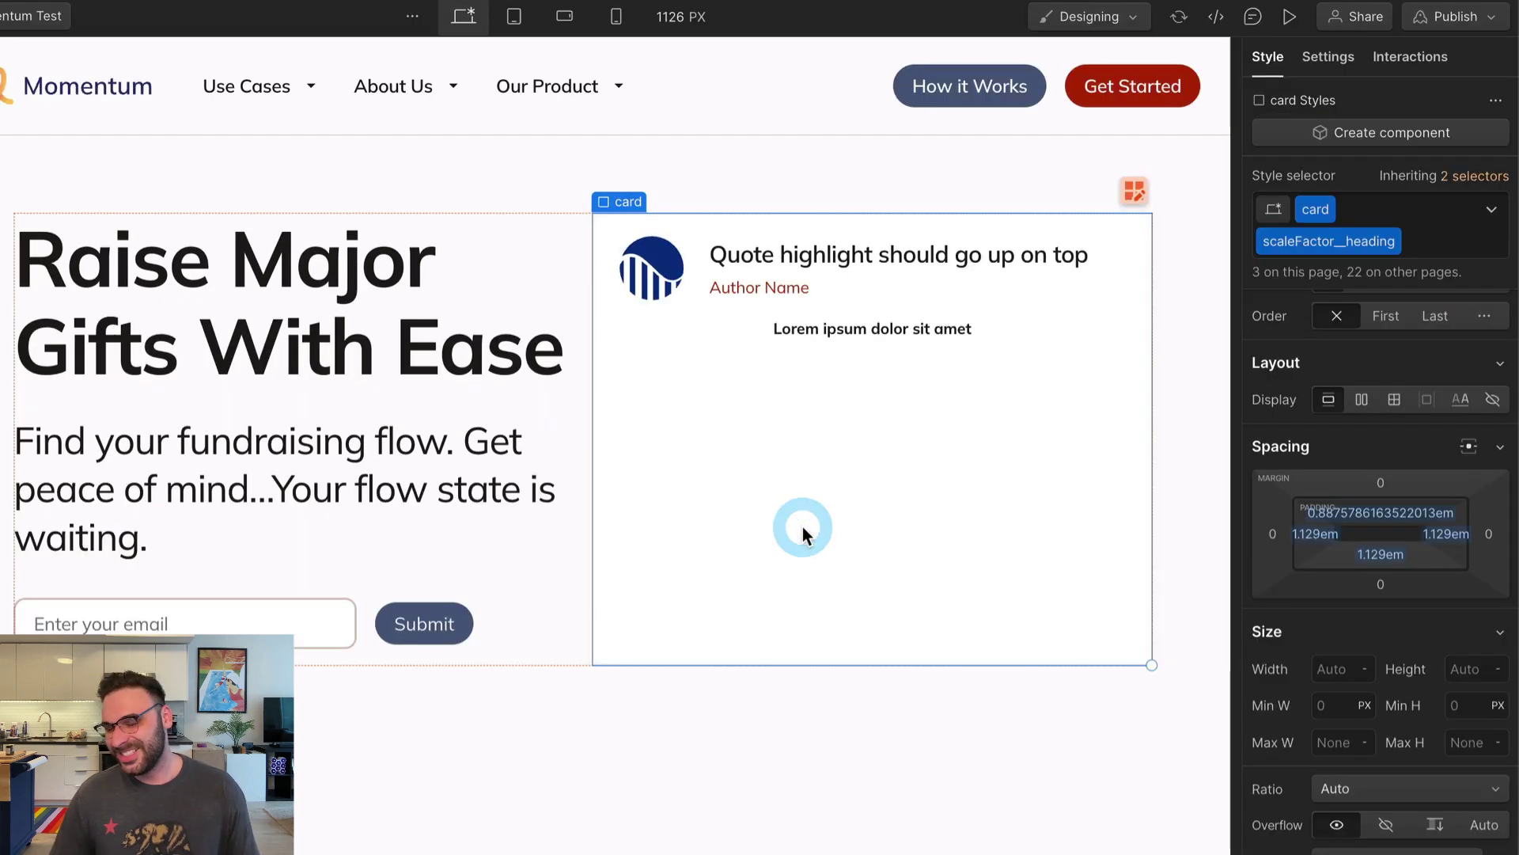
Set the ribbon's background colour to the light__primaryContainer_clv variable
left_click(653, 340)
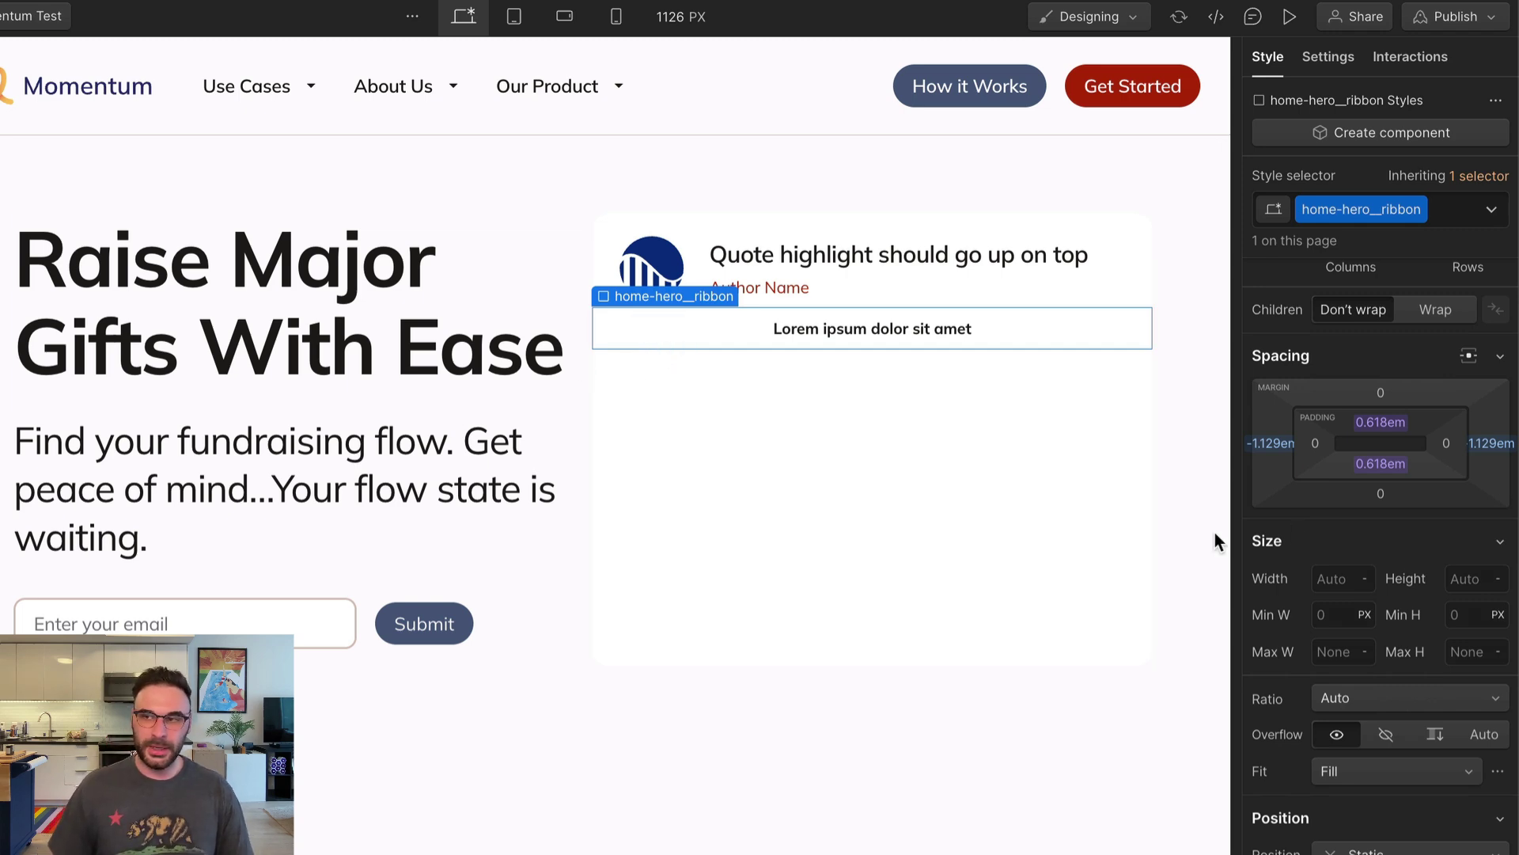
scroll(1350, 479, "down", 8)
left_click(1316, 416)
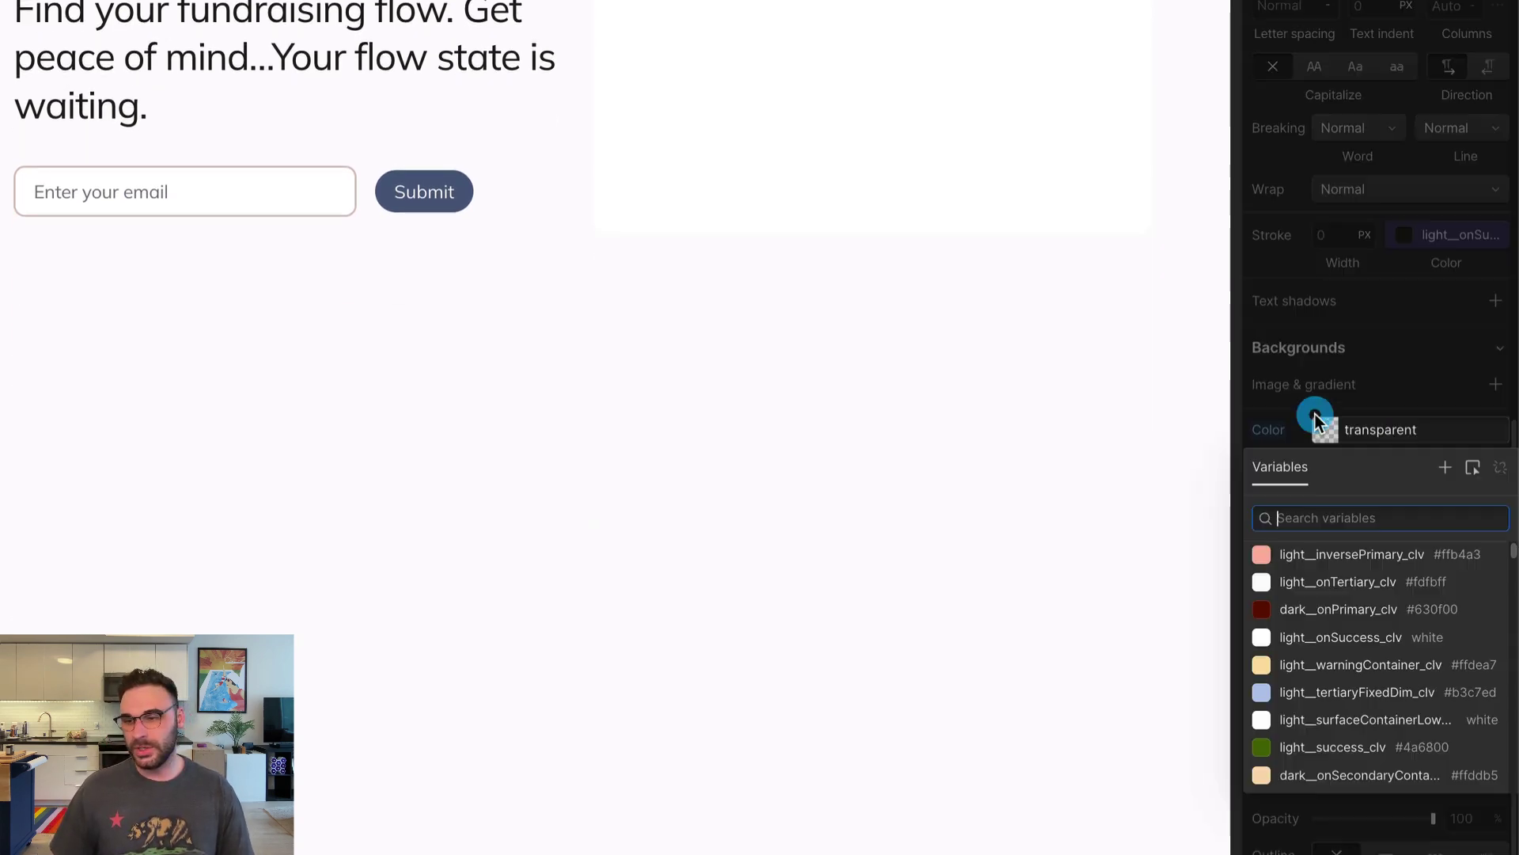
type("primaryContainer")
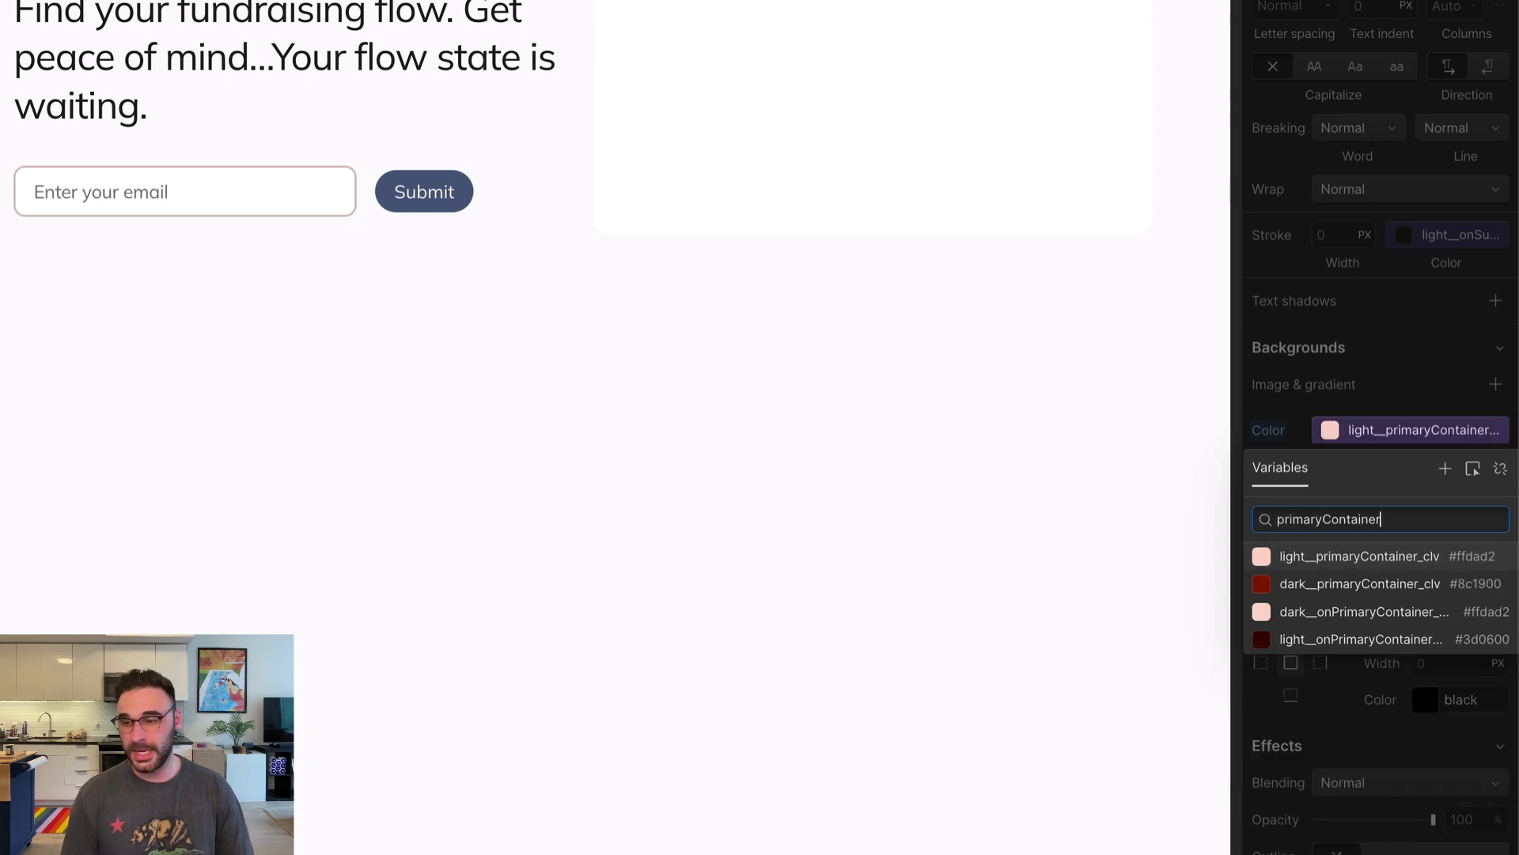
key("Return")
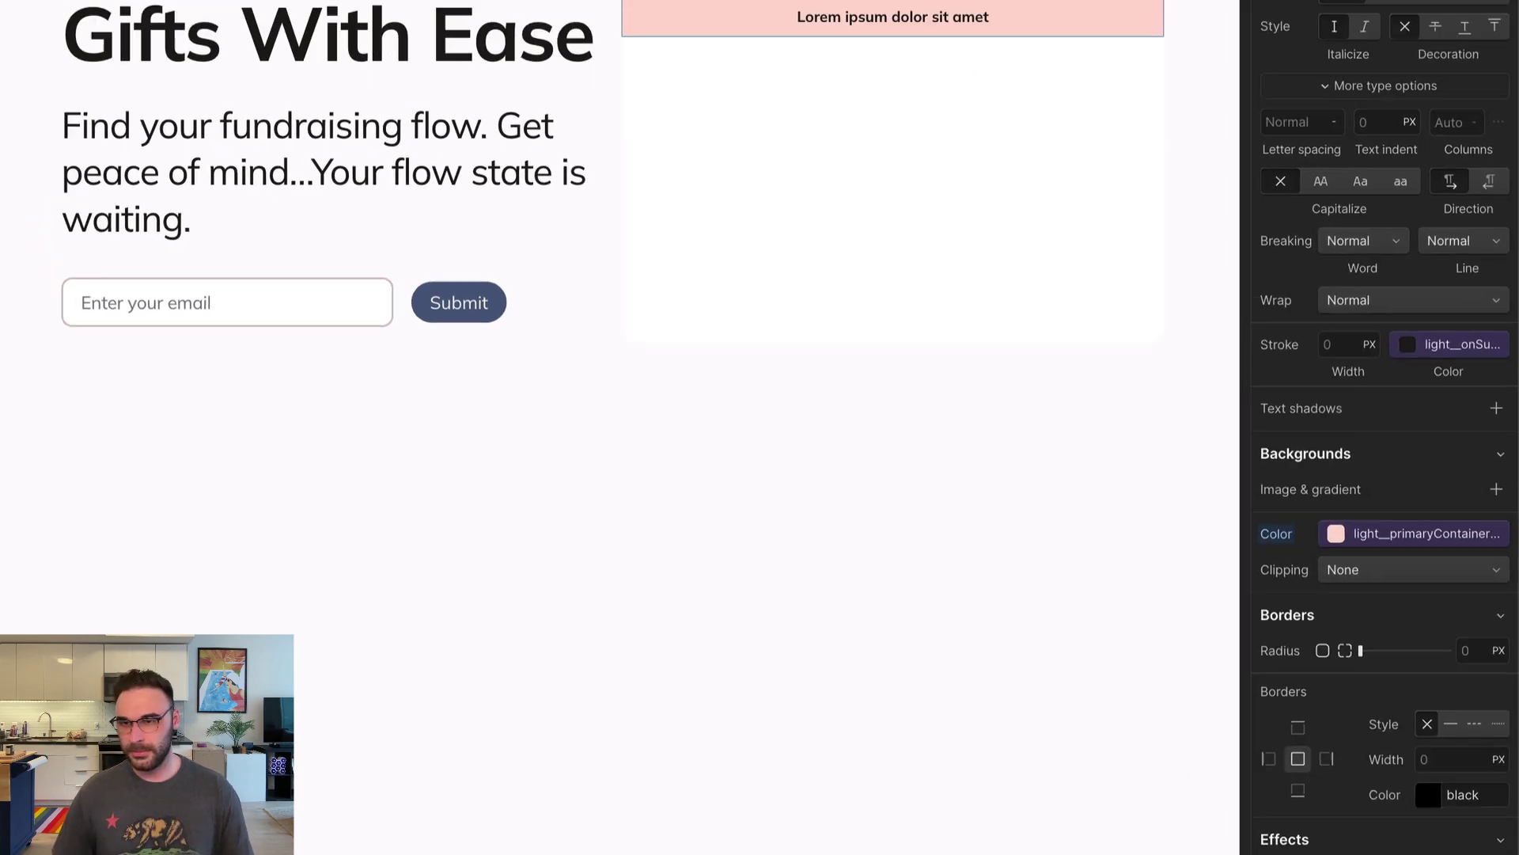
Insert a sticker component below the Author Name text in the card and unlink the instance
left_click(849, 258)
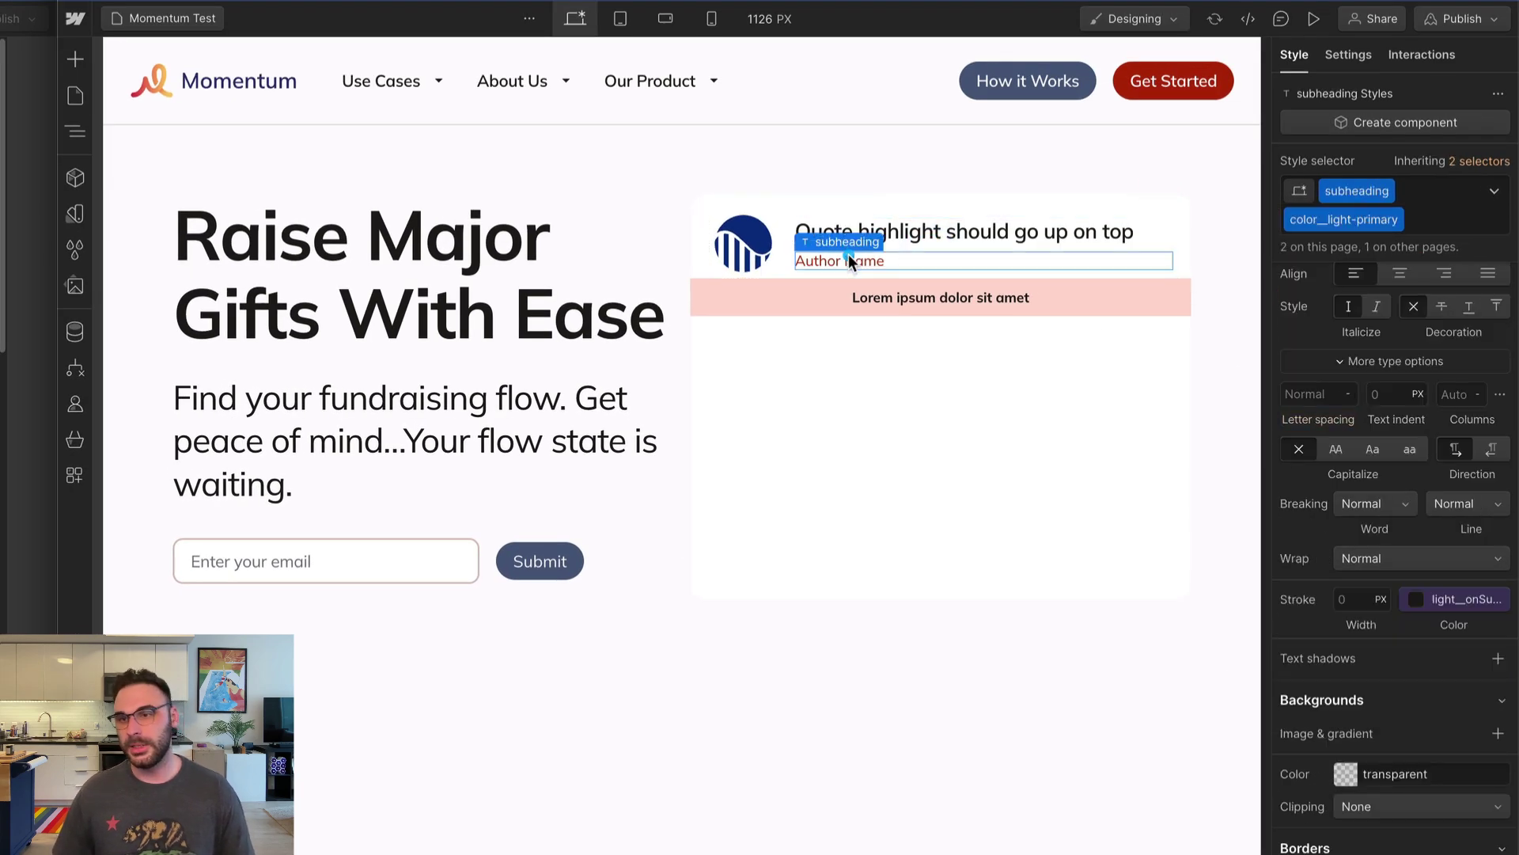
key("ctrl+k")
type("sticker")
key("Return")
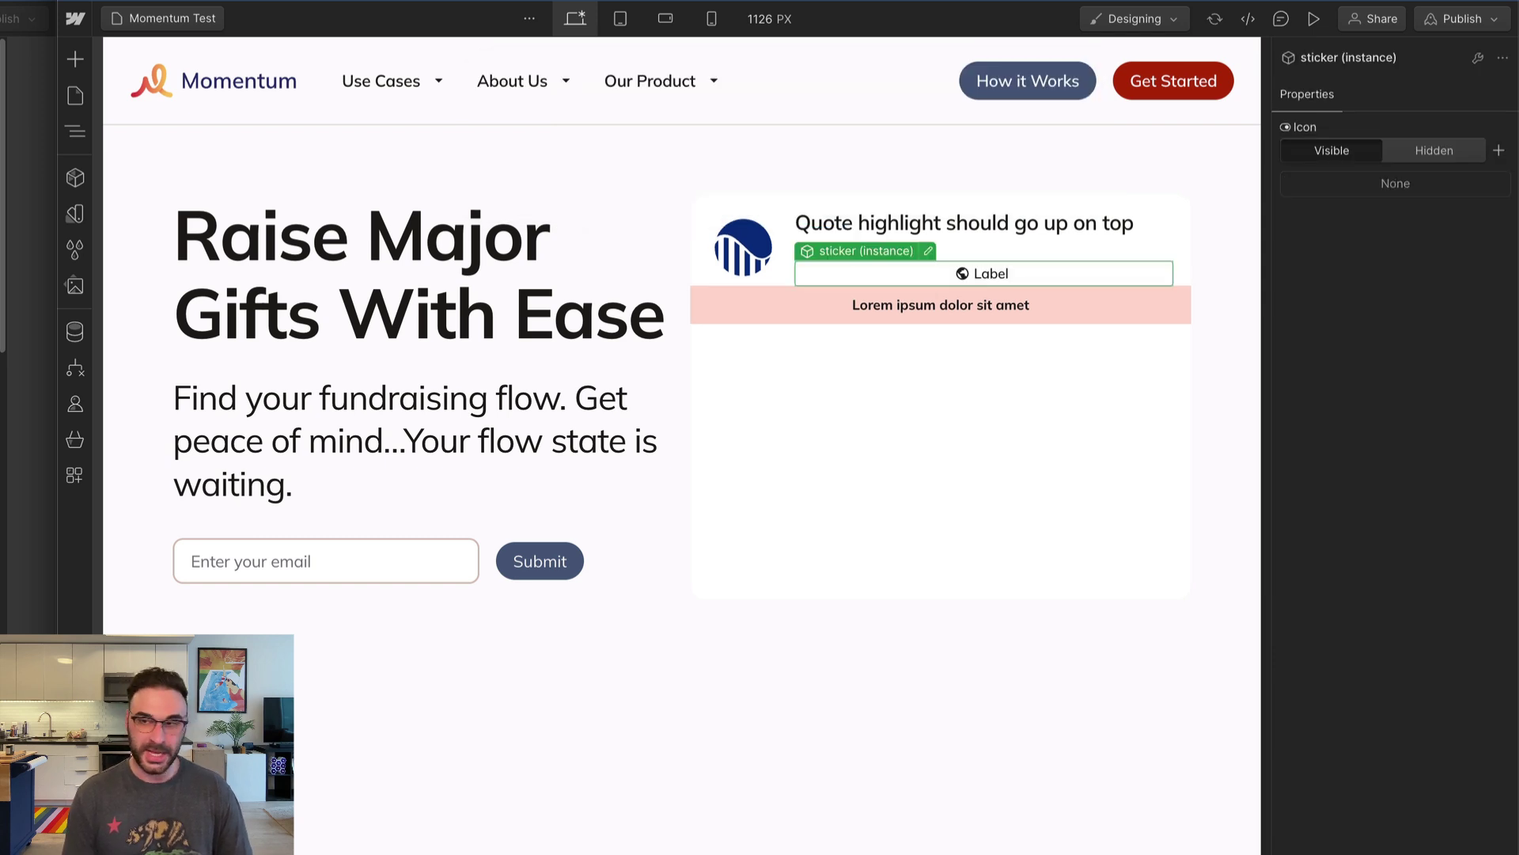
key("ctrl+alt+b")
Wrap the Author Name text and the sticker in a div block with the display__flex-h class
left_click(869, 252)
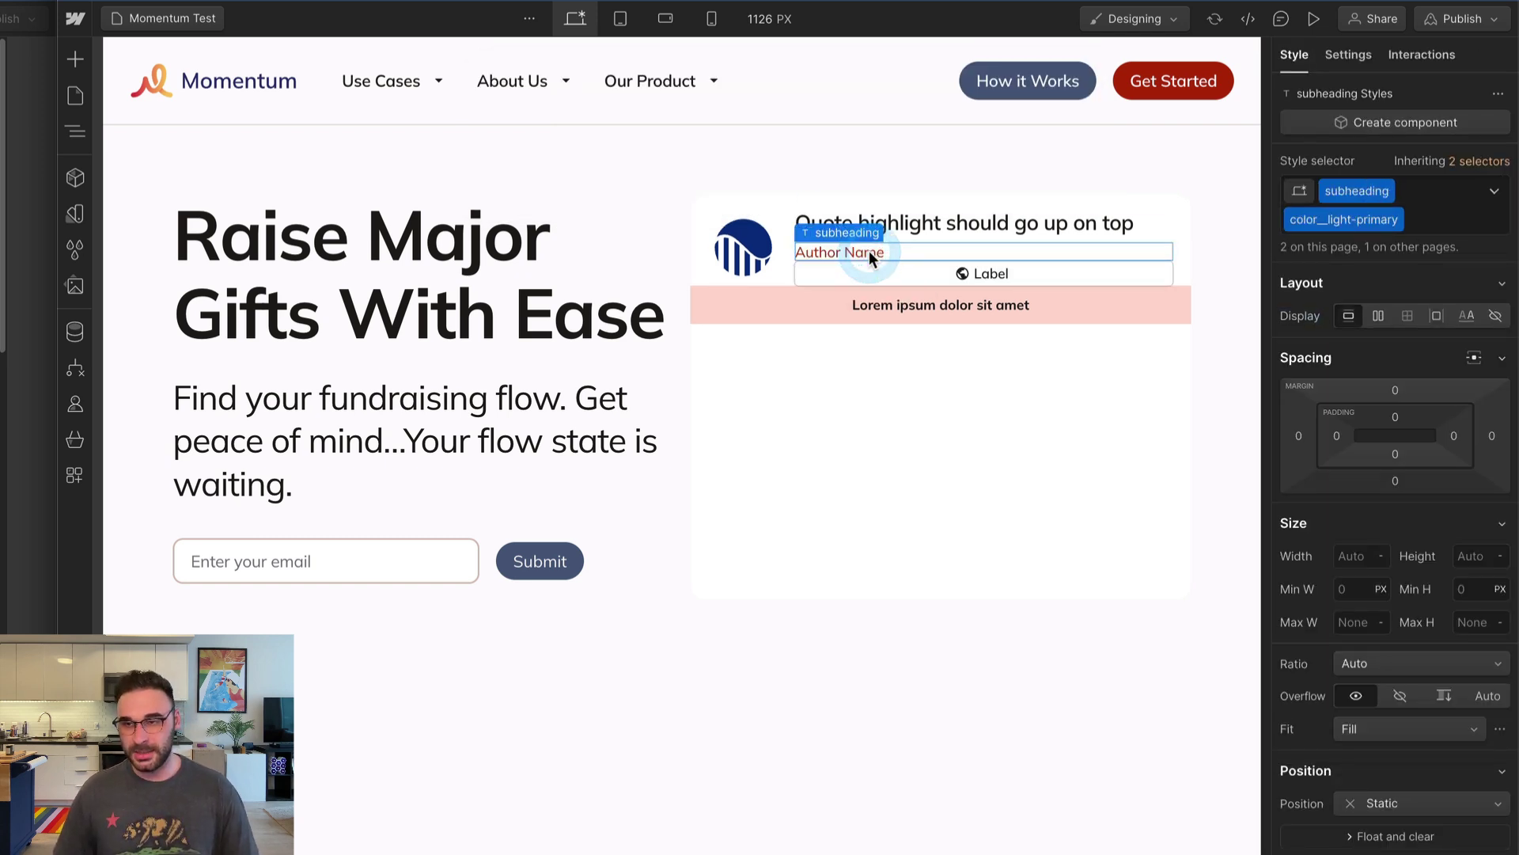
key("ctrl+alt+g")
left_click(870, 263)
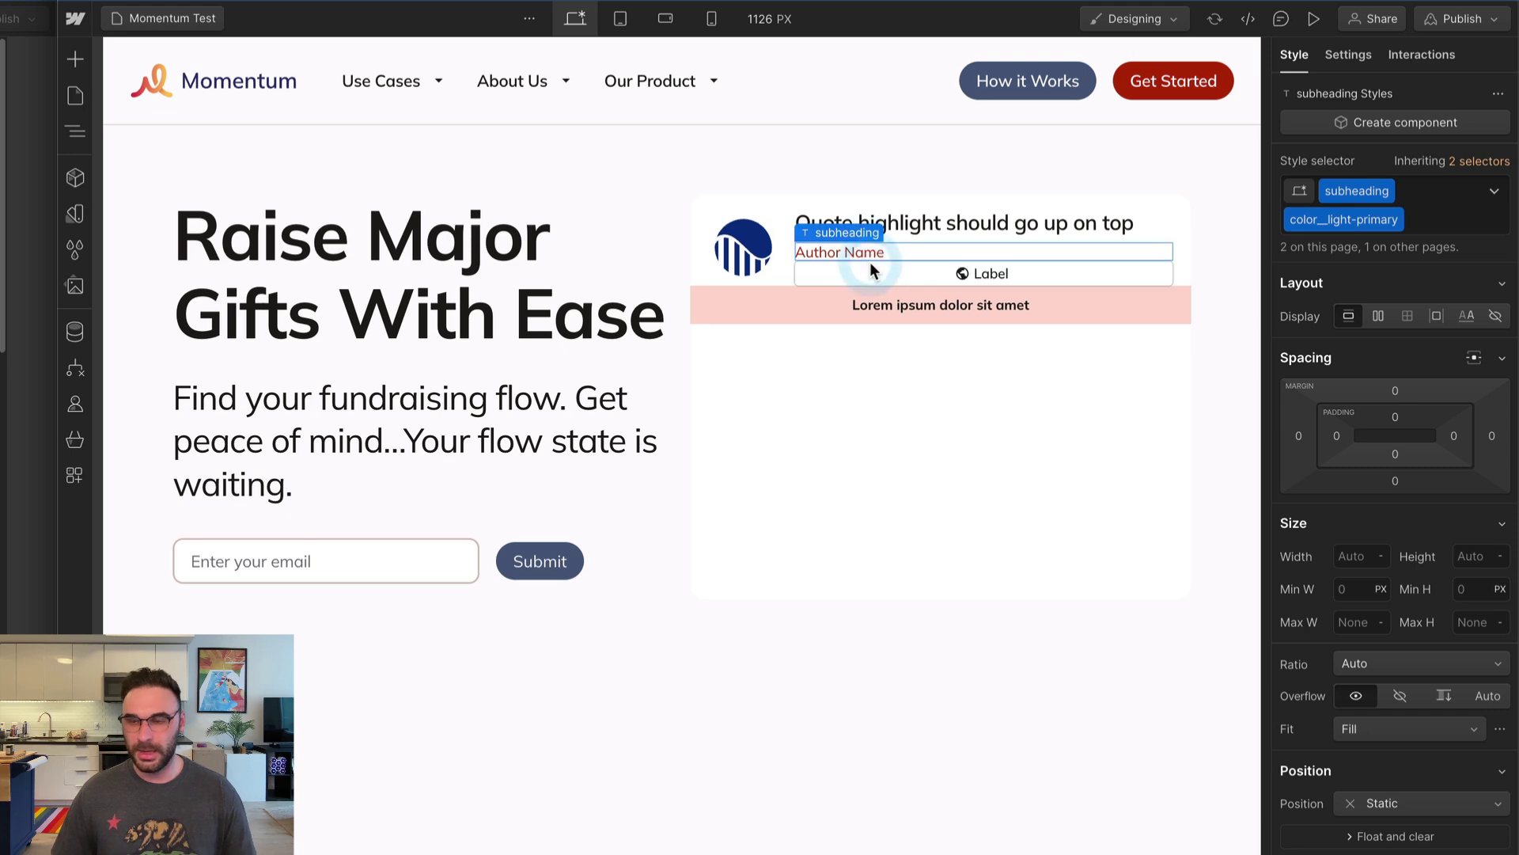
key("Up")
key("ctrl+Return")
type("display__")
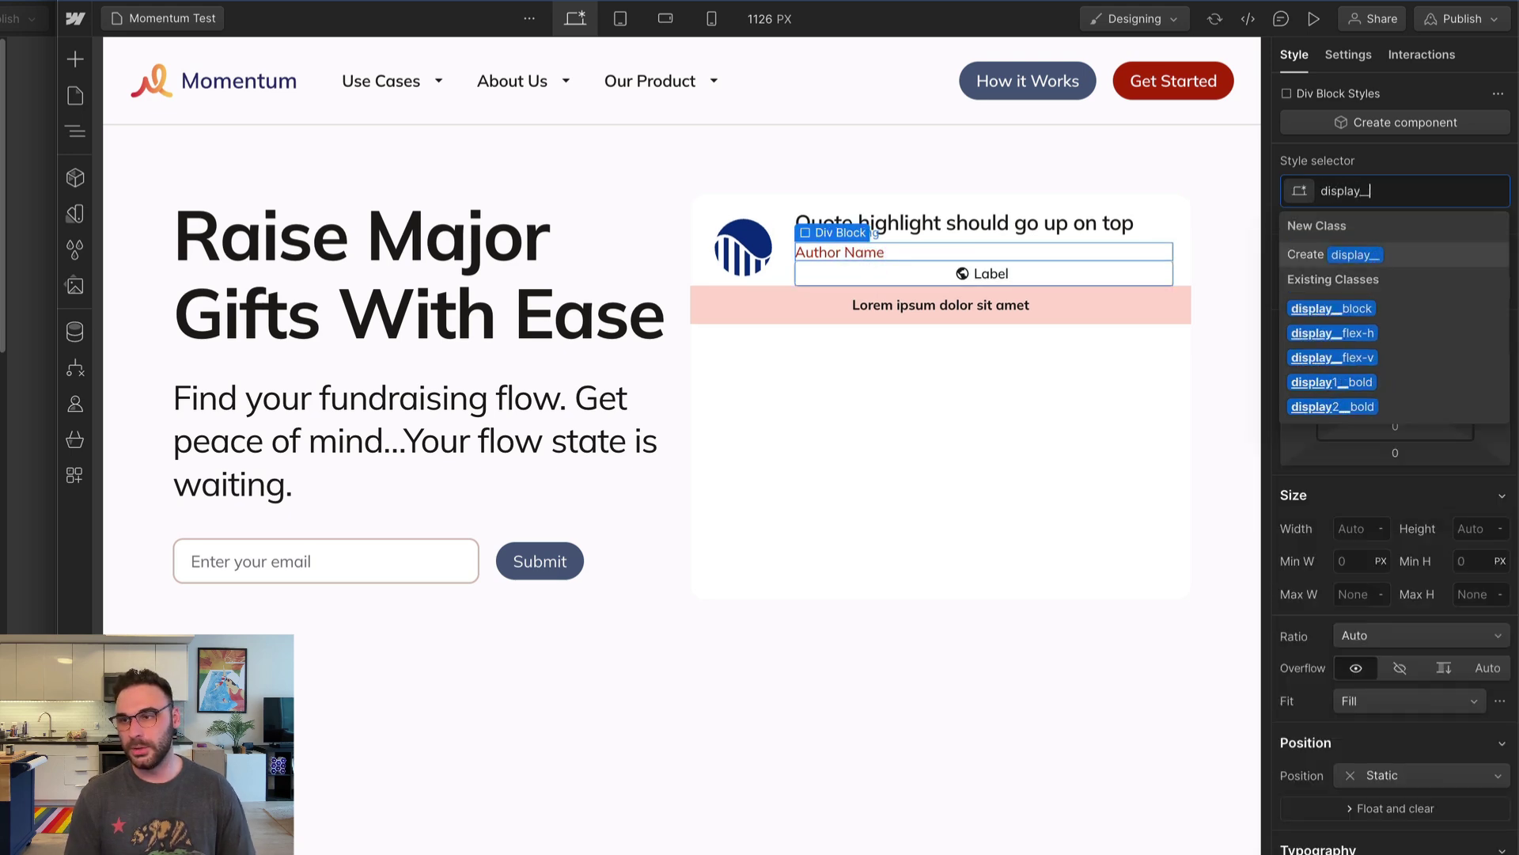
type("flex-h")
key("Return")
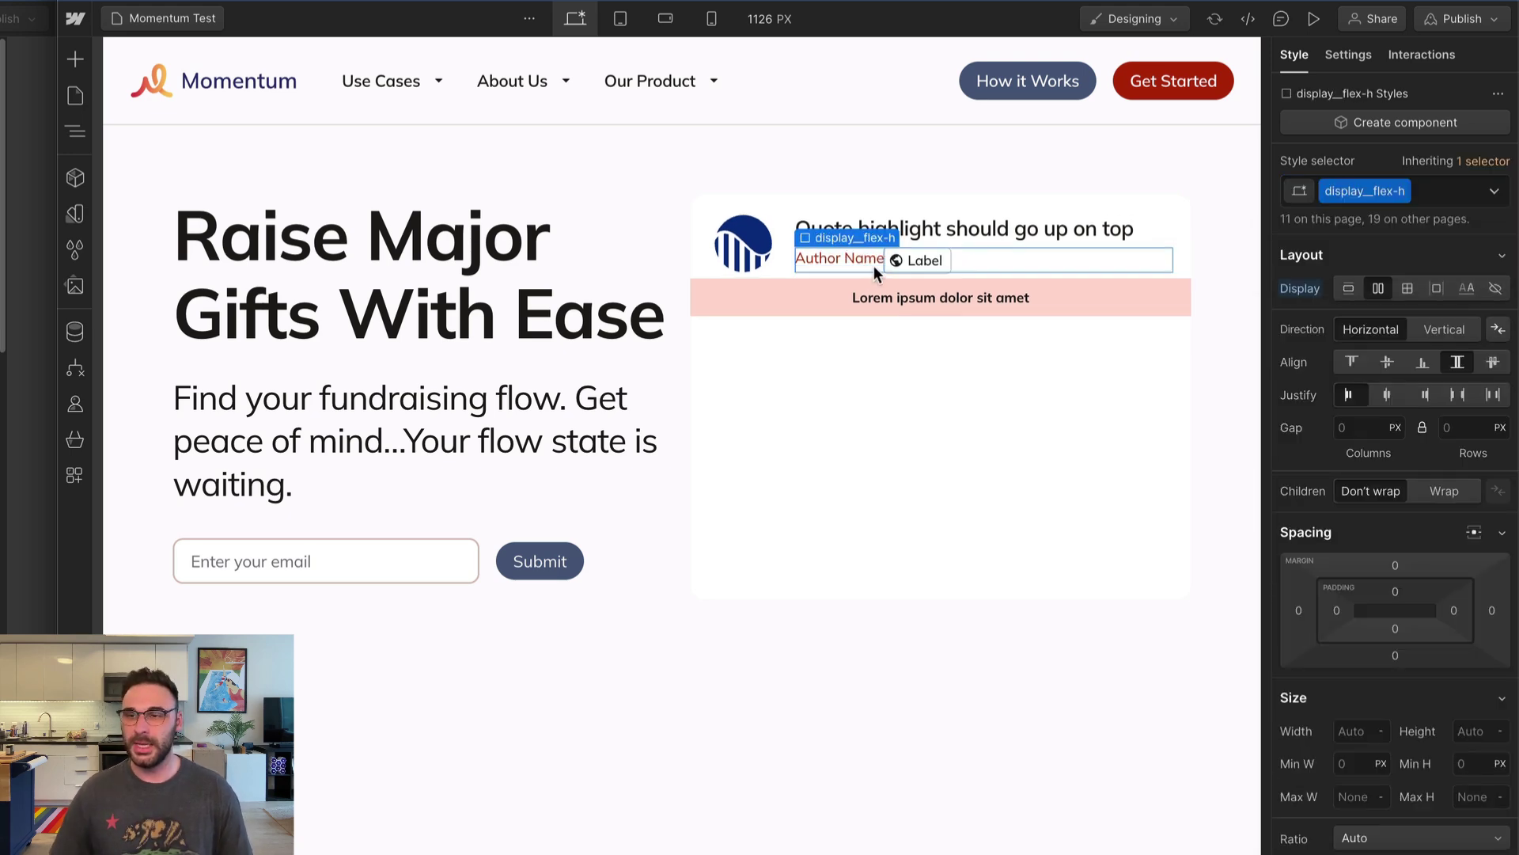
Move the Author Name text after the sticker within their flex block
left_click(862, 258)
left_click(862, 258)
left_click(862, 258)
key("ctrl+Right")
Add the align-items__center and gap__l combo classes to the flex block holding the sticker and Author Name
key("Up")
key("ctrl+Return")
type("align-items__cent")
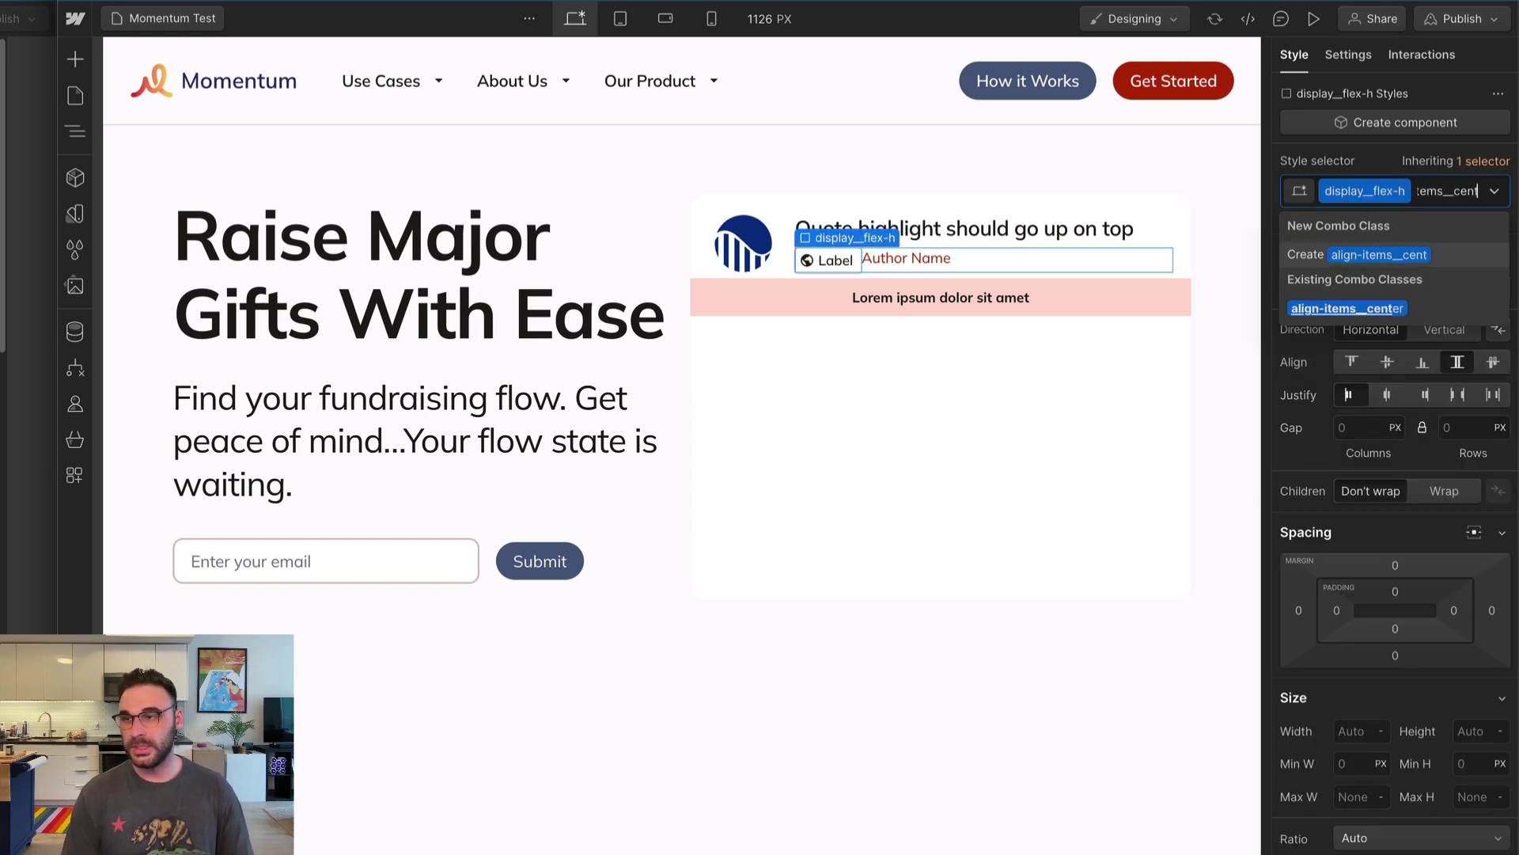
key("Return")
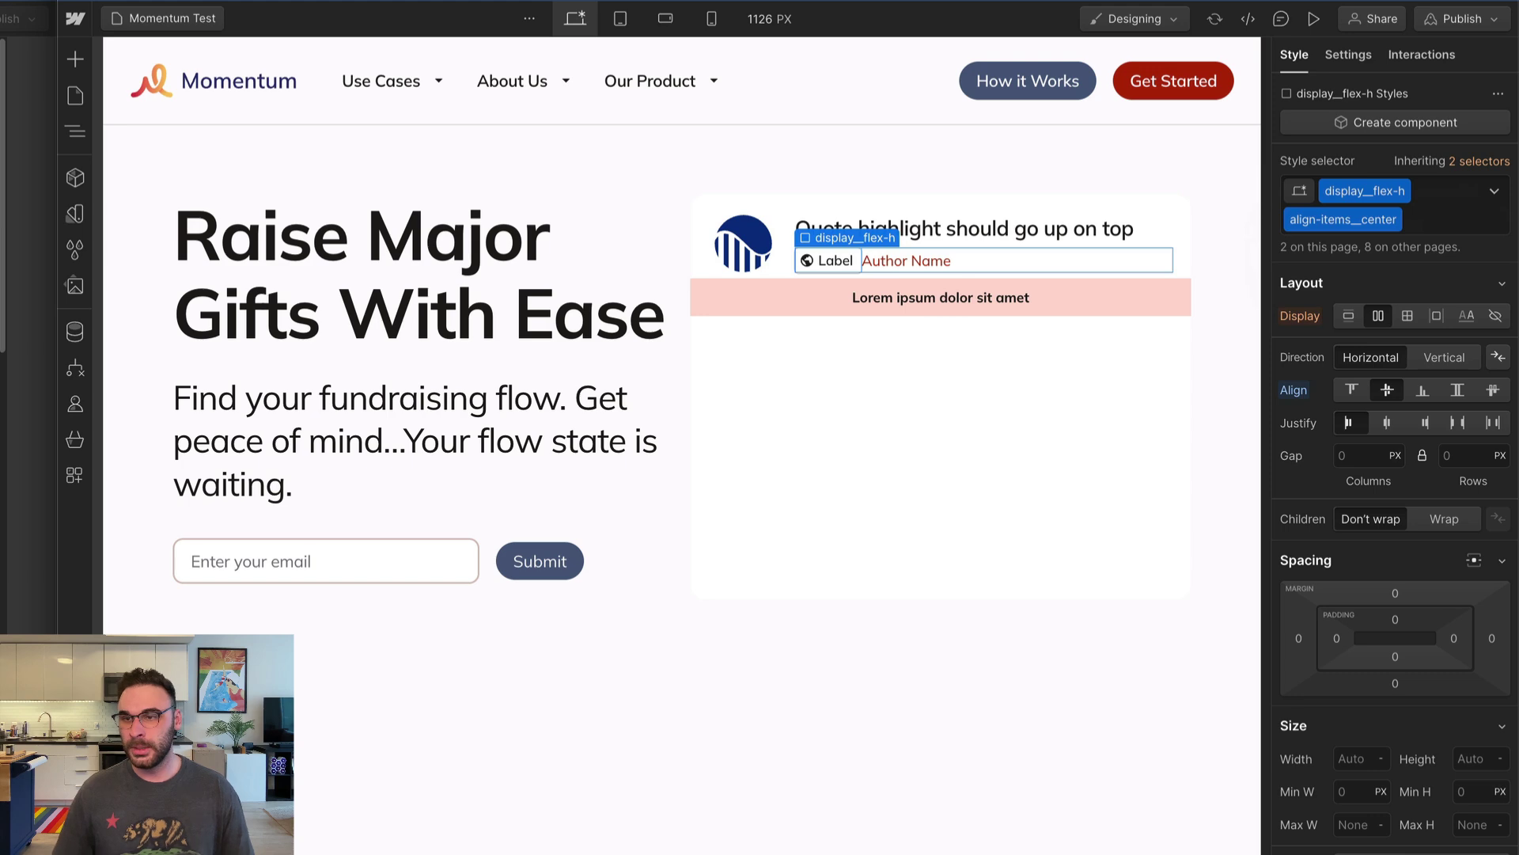
key("ctrl+Return")
type("gap_1")
key("Return")
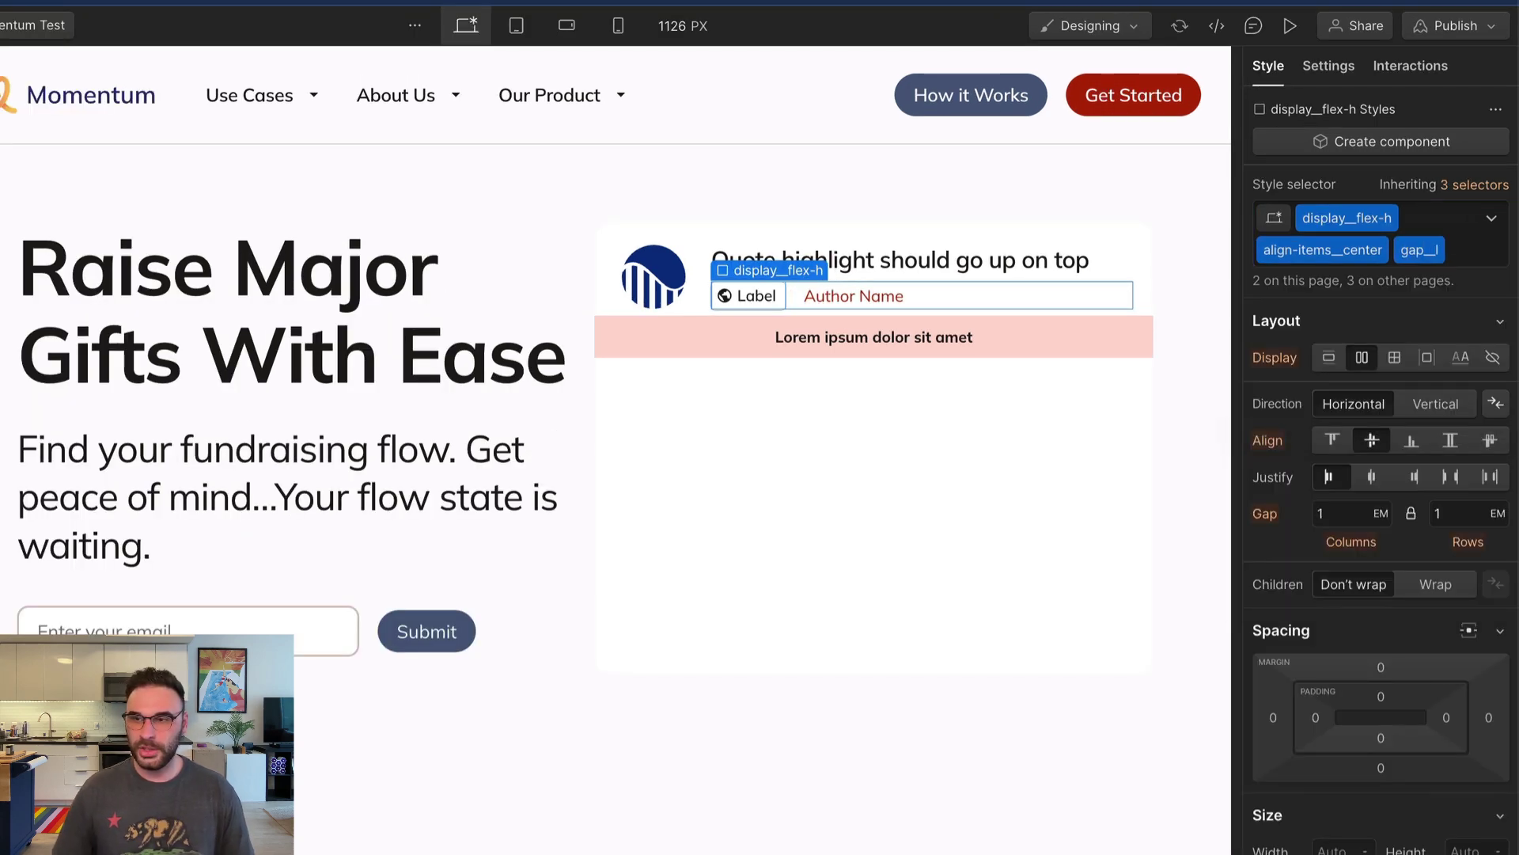
Add the bg-light__infoContainer combo class to the card's sticker
left_click(782, 303)
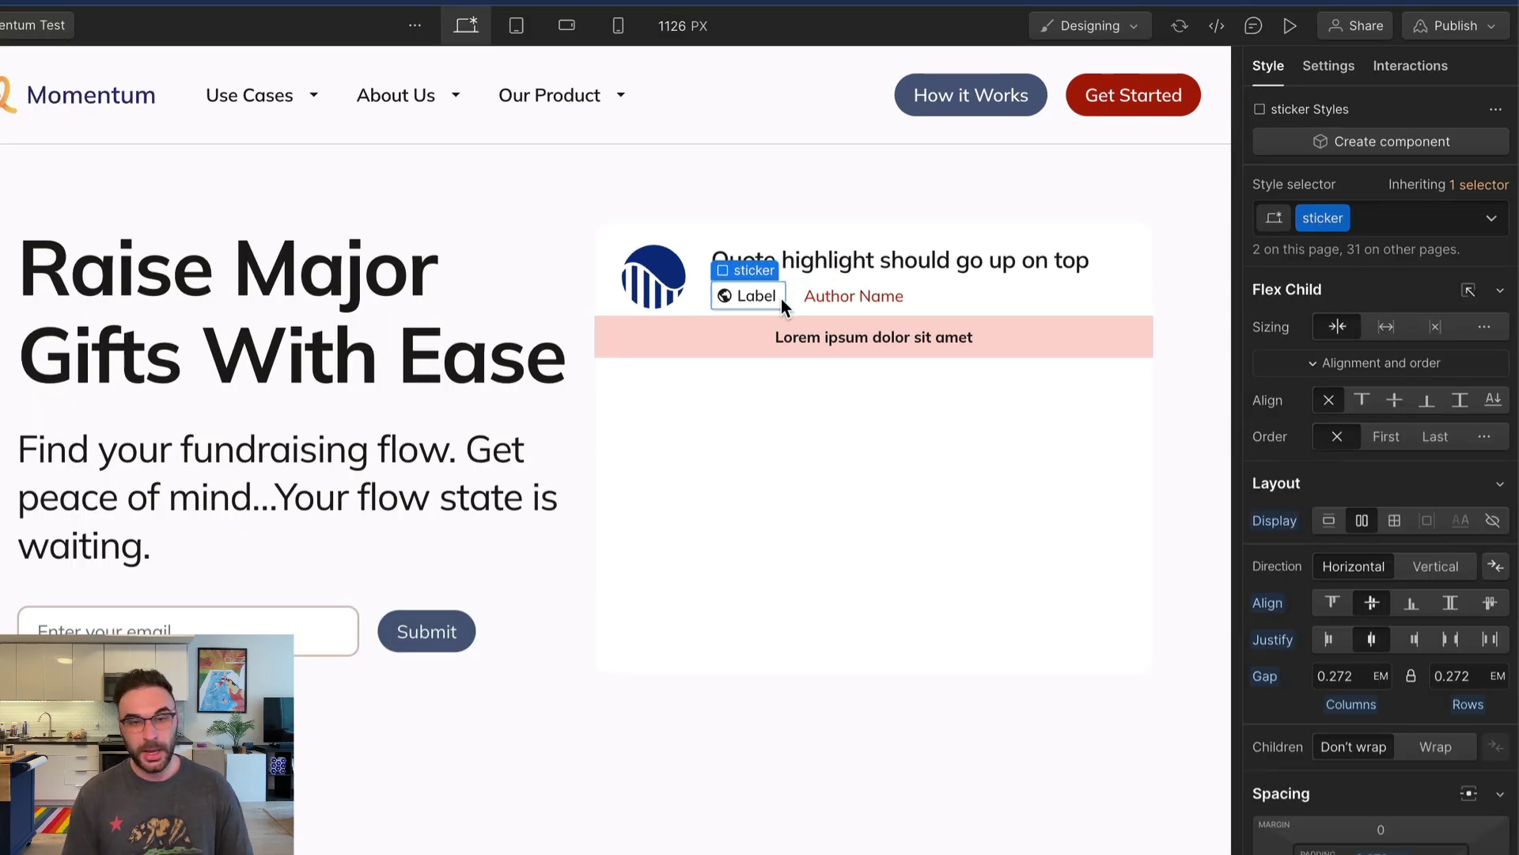
key("ctrl+Return")
type("bg-light_")
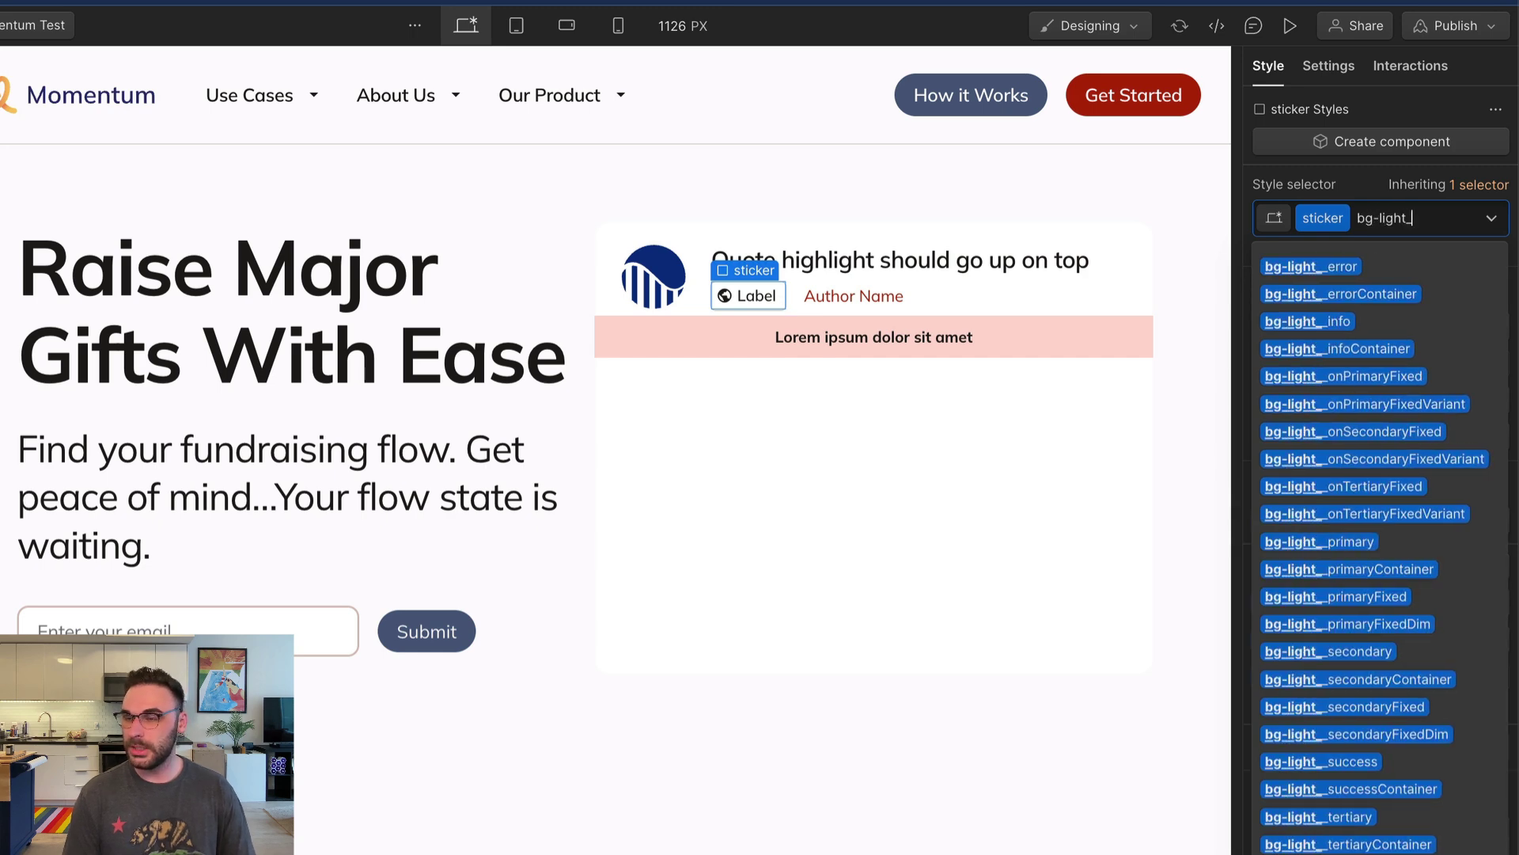
type("info")
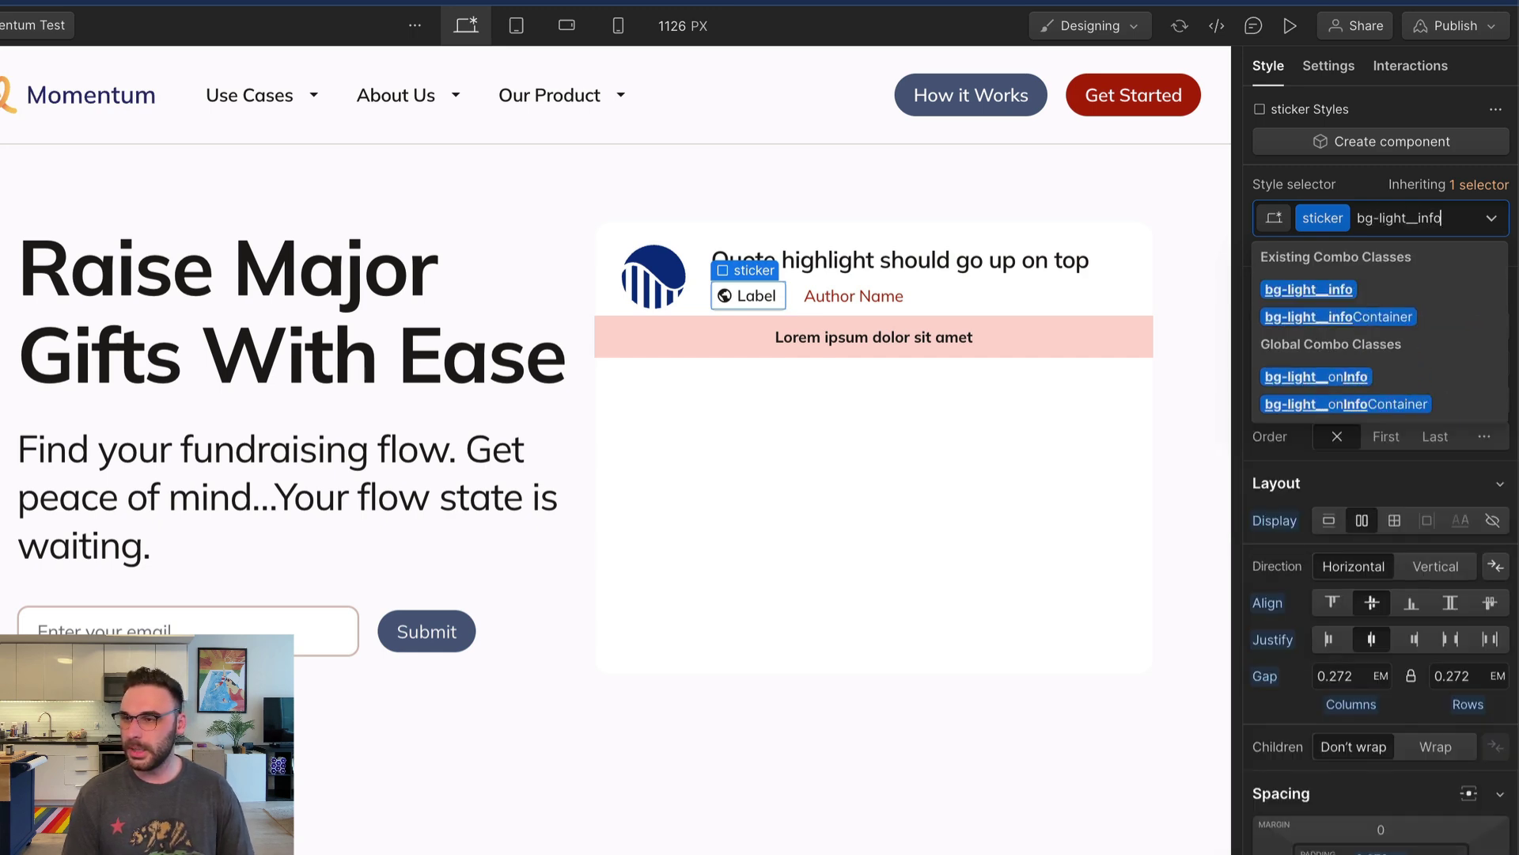
type("Container")
key("Return")
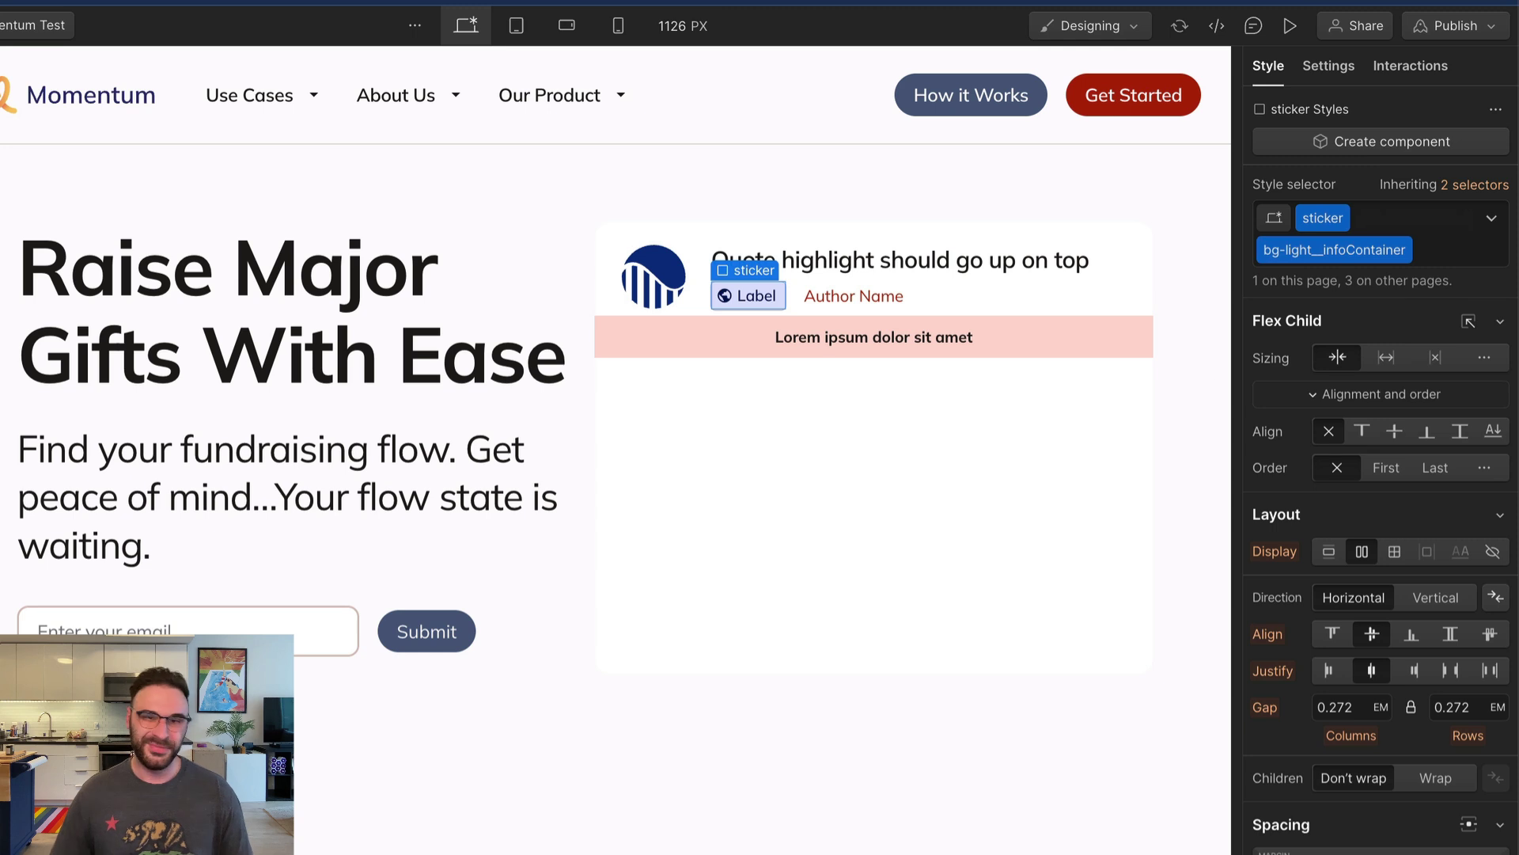
Change the sticker's icon to the Material symbol search
left_click(727, 301)
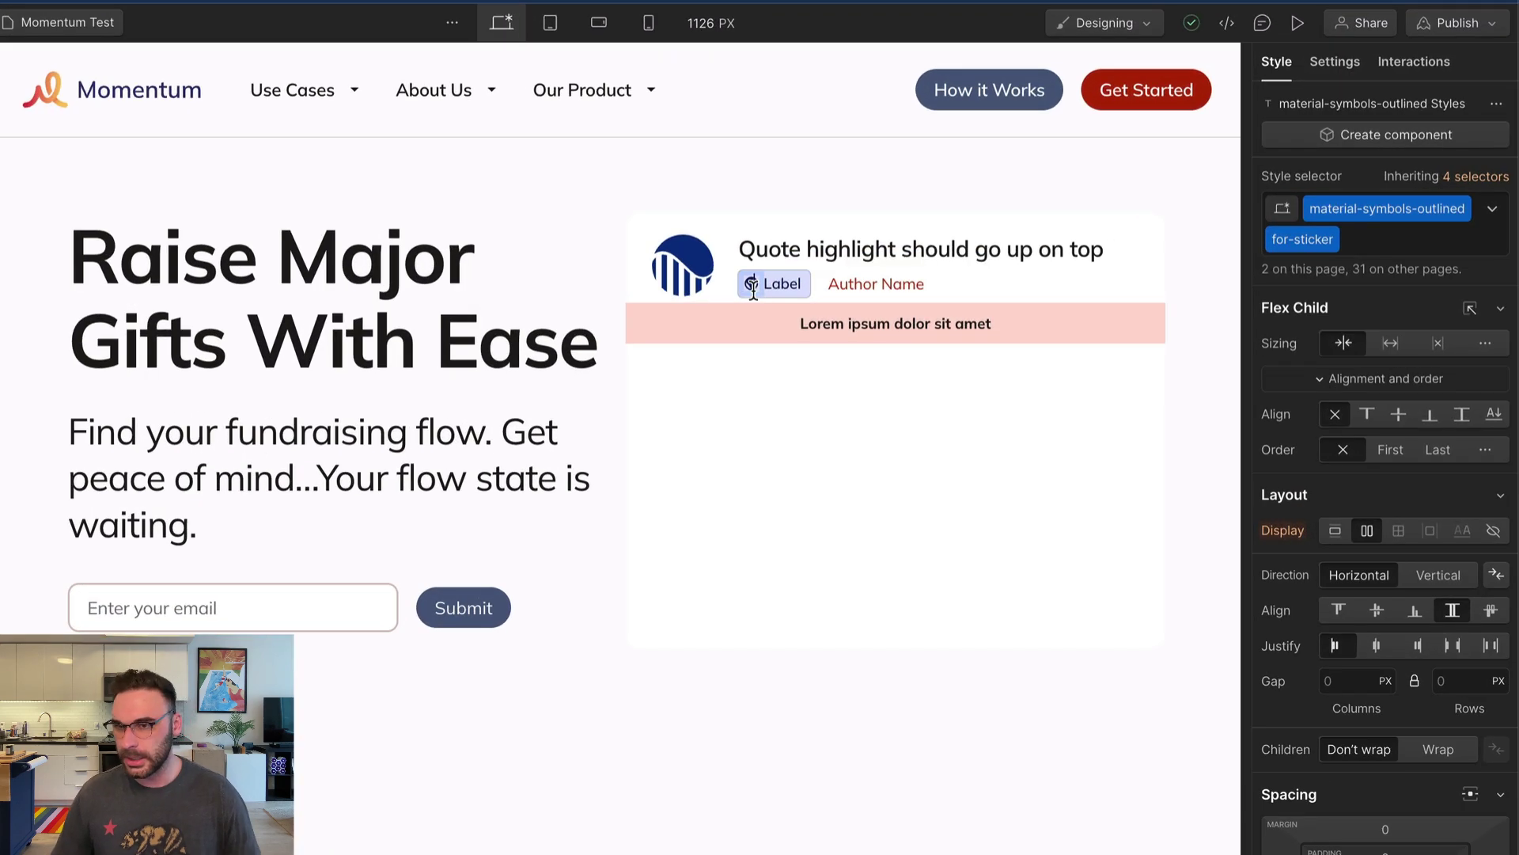
double_click(753, 292)
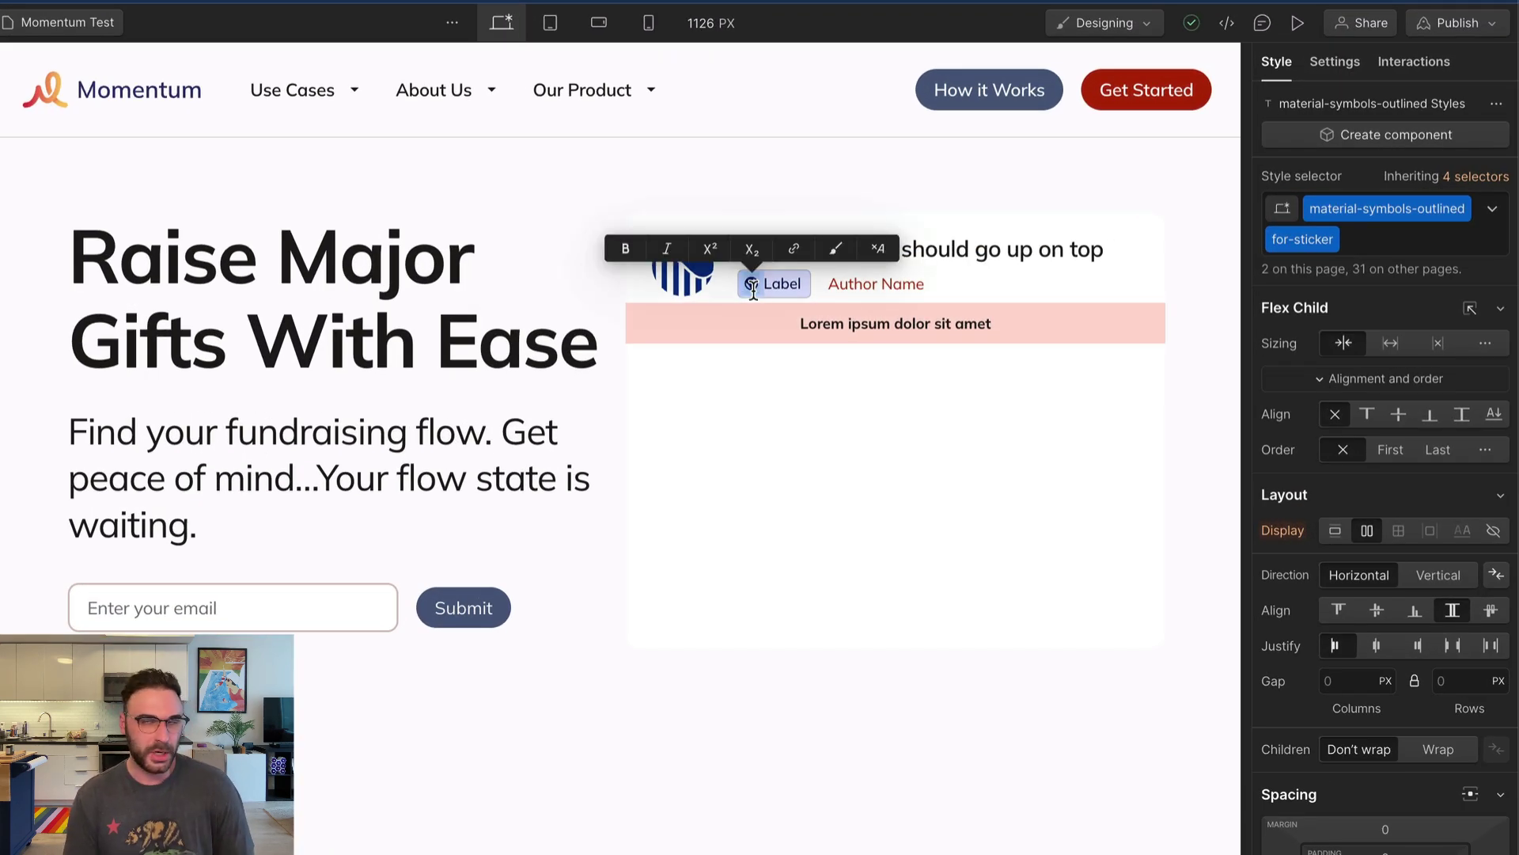
type("search")
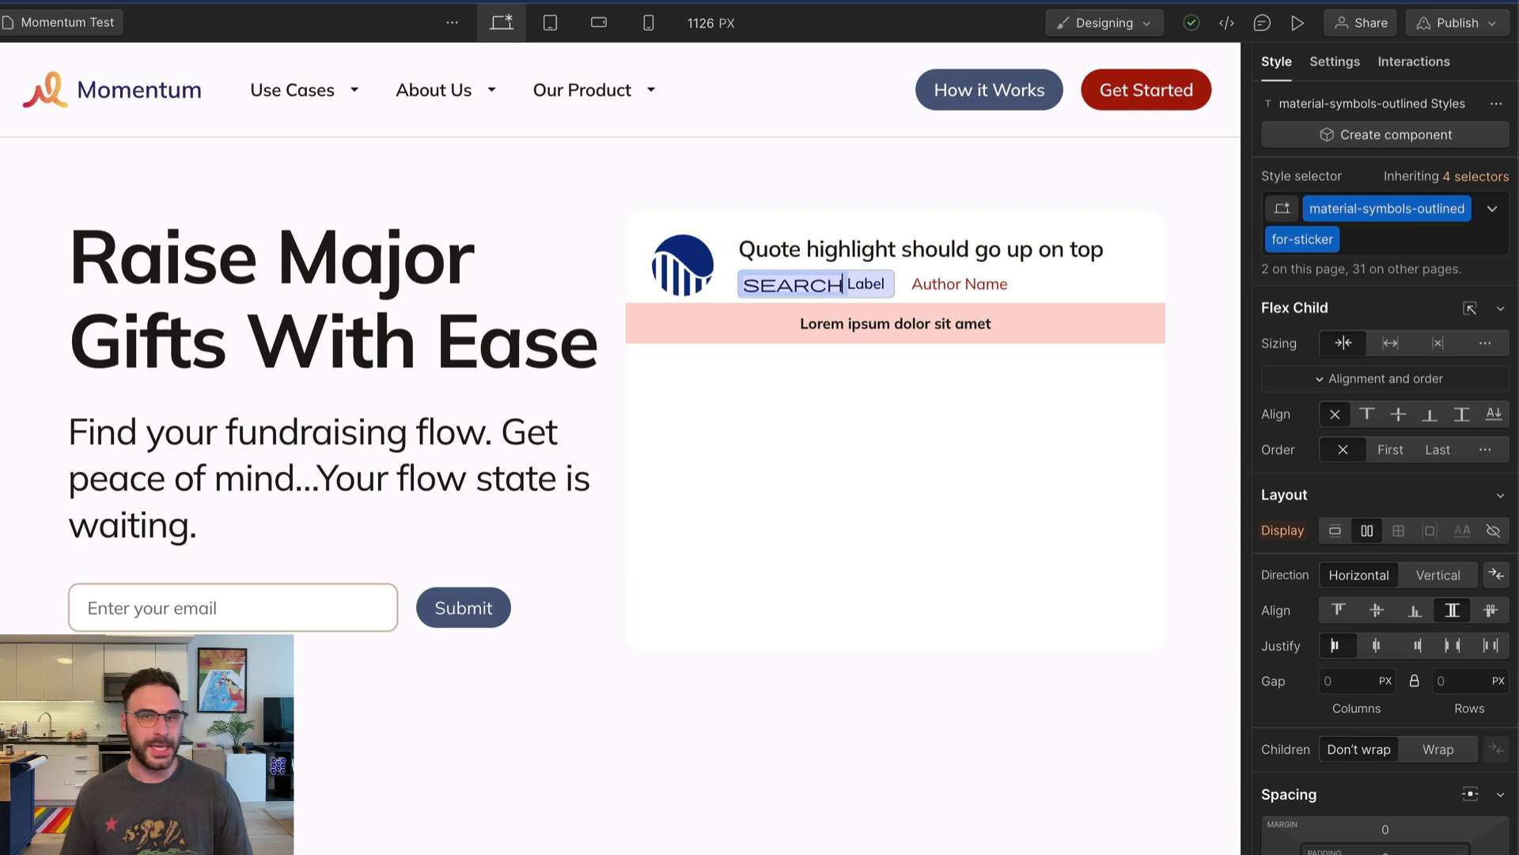
key("Escape")
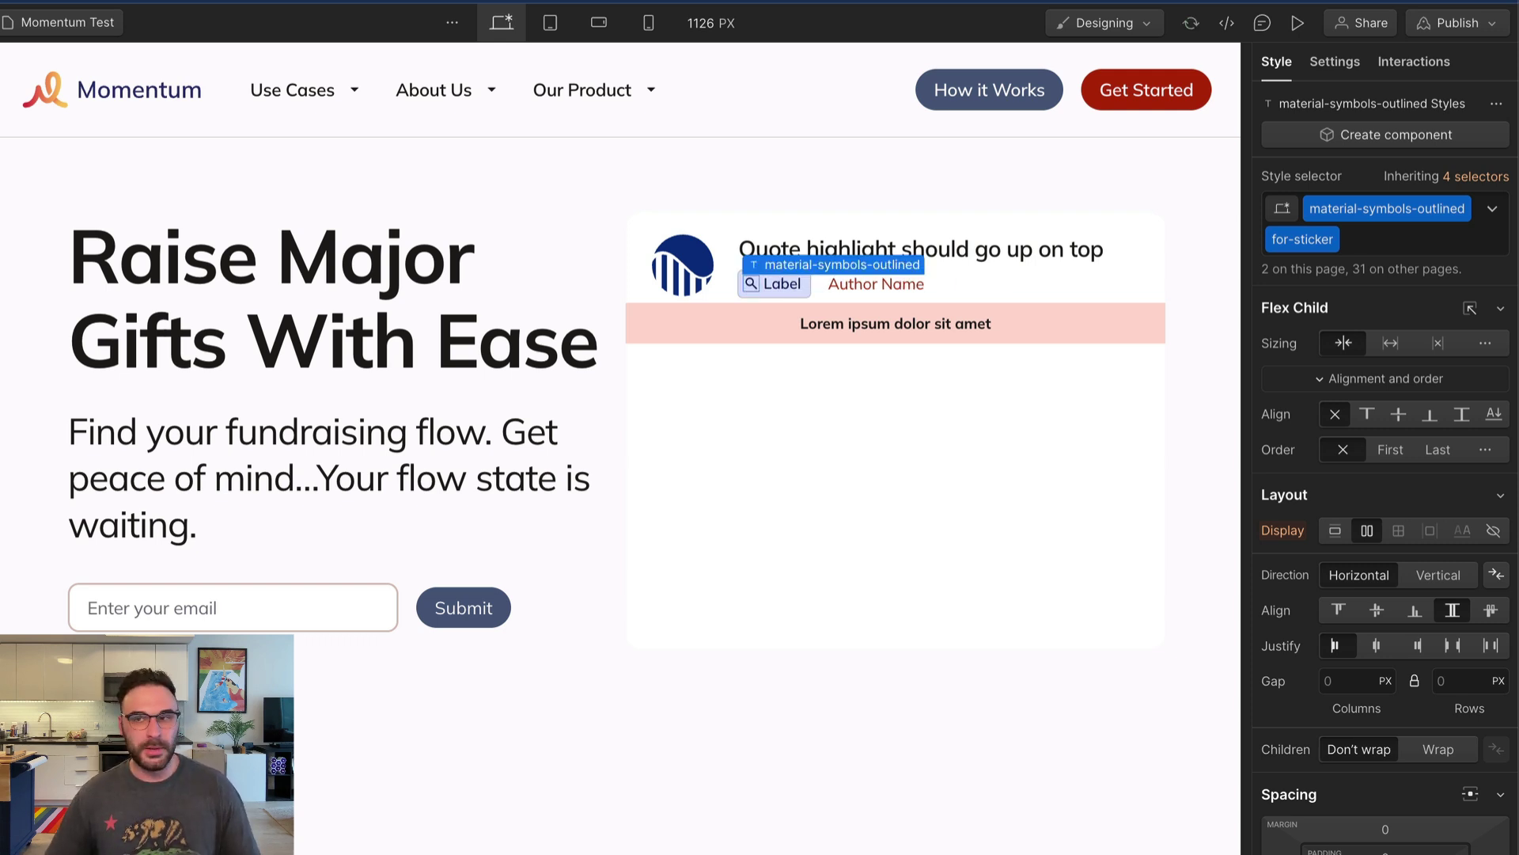
left_click(894, 427)
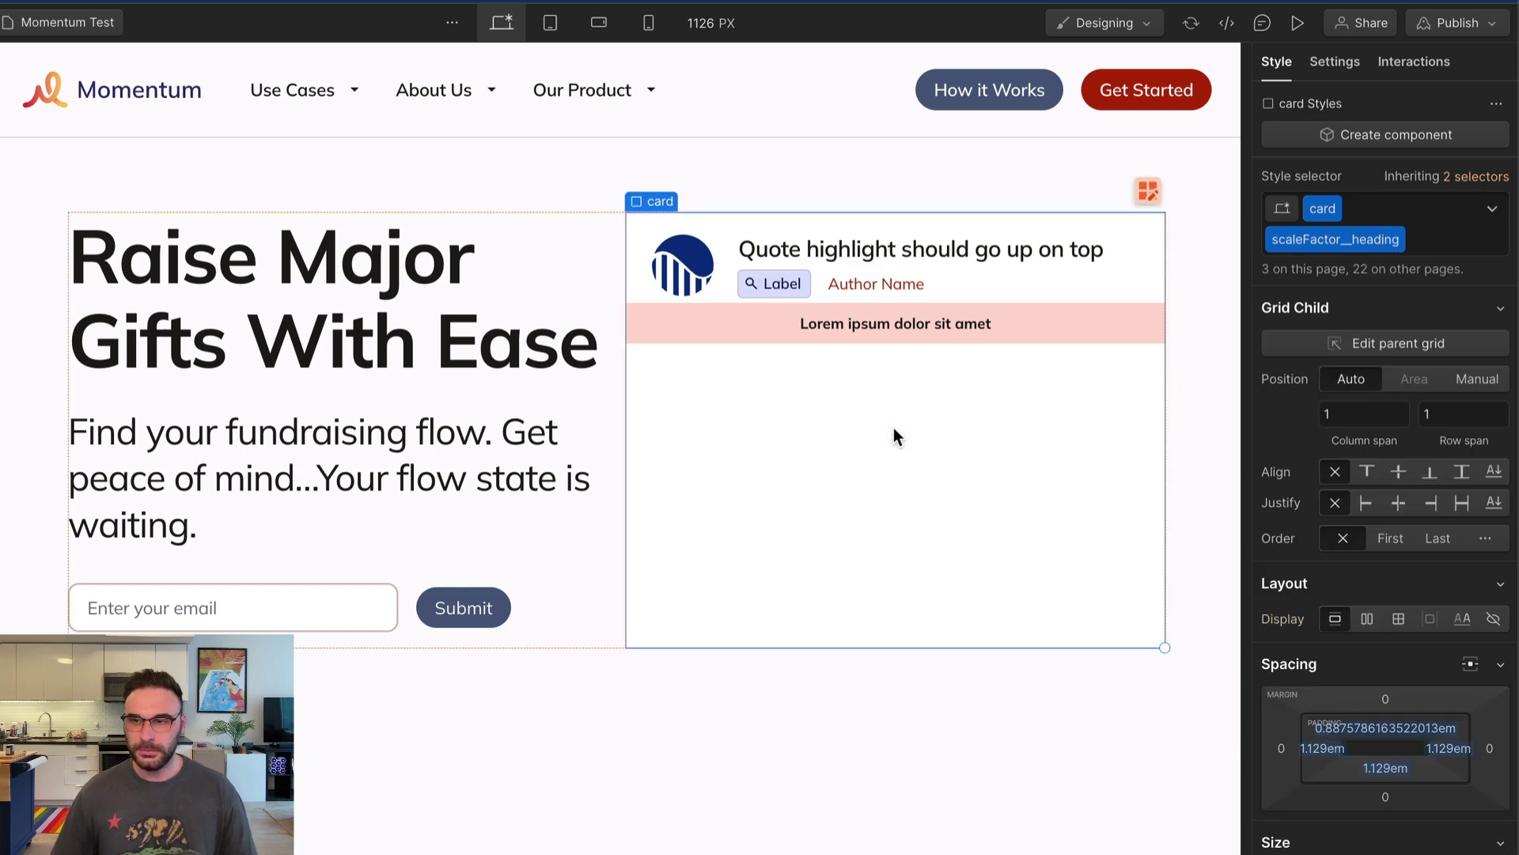
Remove the color__light-primary combo class from the Author Name subheading
left_click(897, 287)
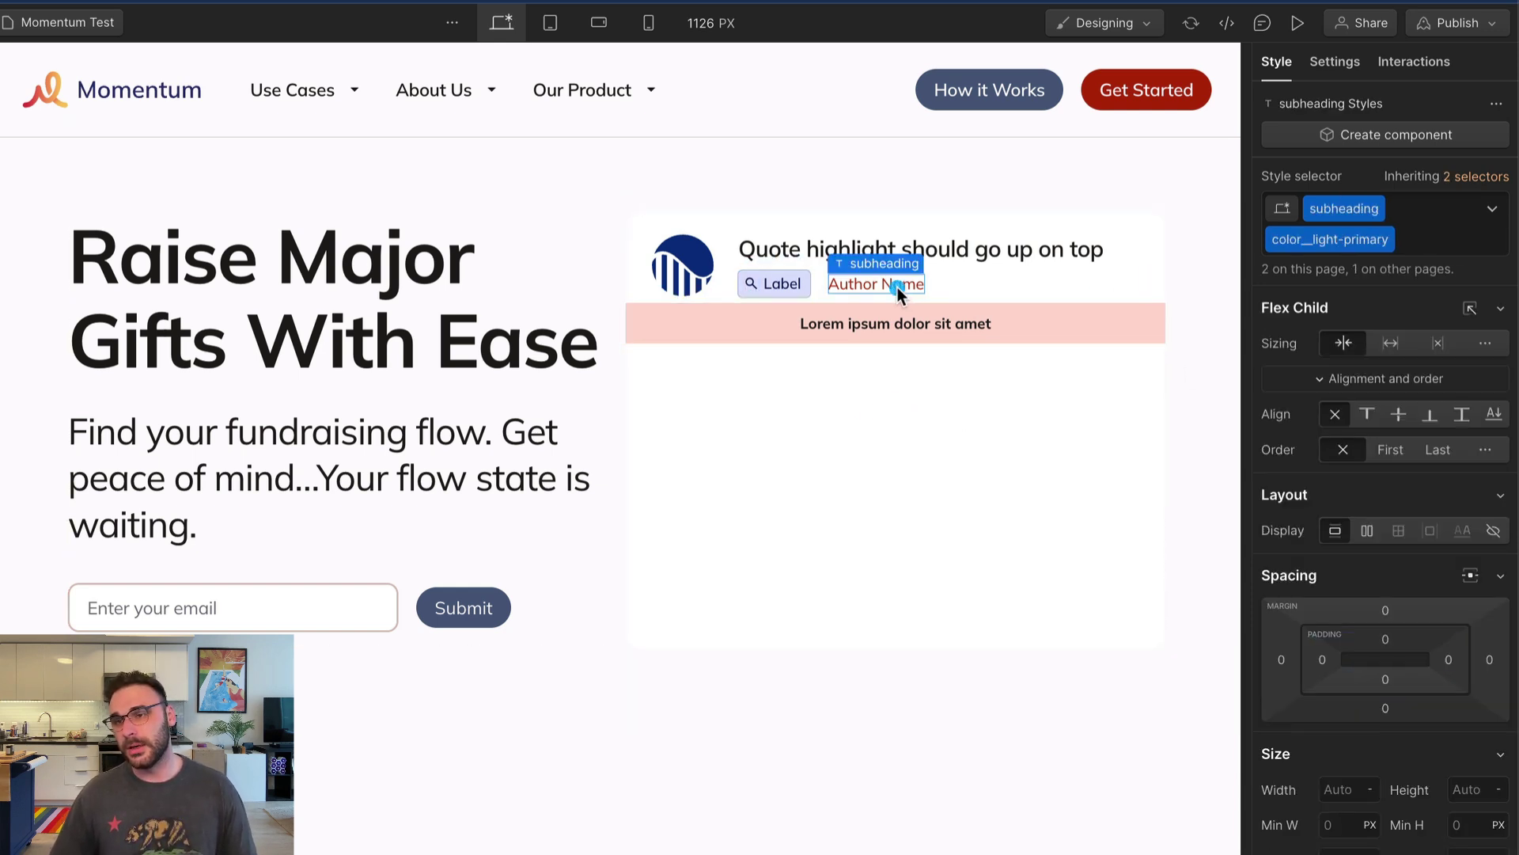
key("super+Return")
key("BackSpace")
key("Escape")
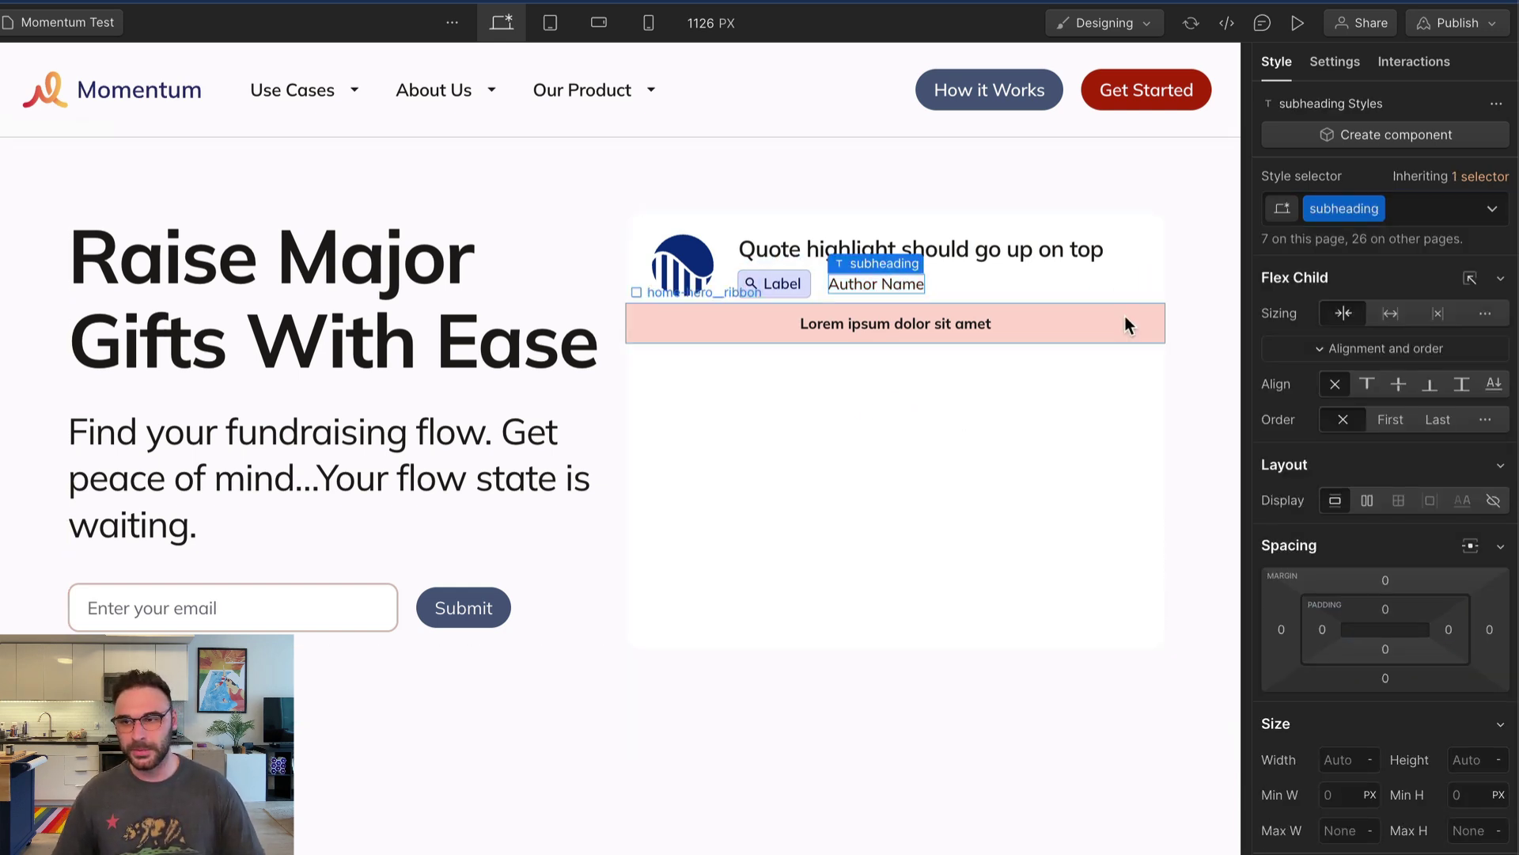
Replace the card's quote heading text with a placeholder full name
left_click(1075, 248)
double_click(1078, 252)
type("Joe")
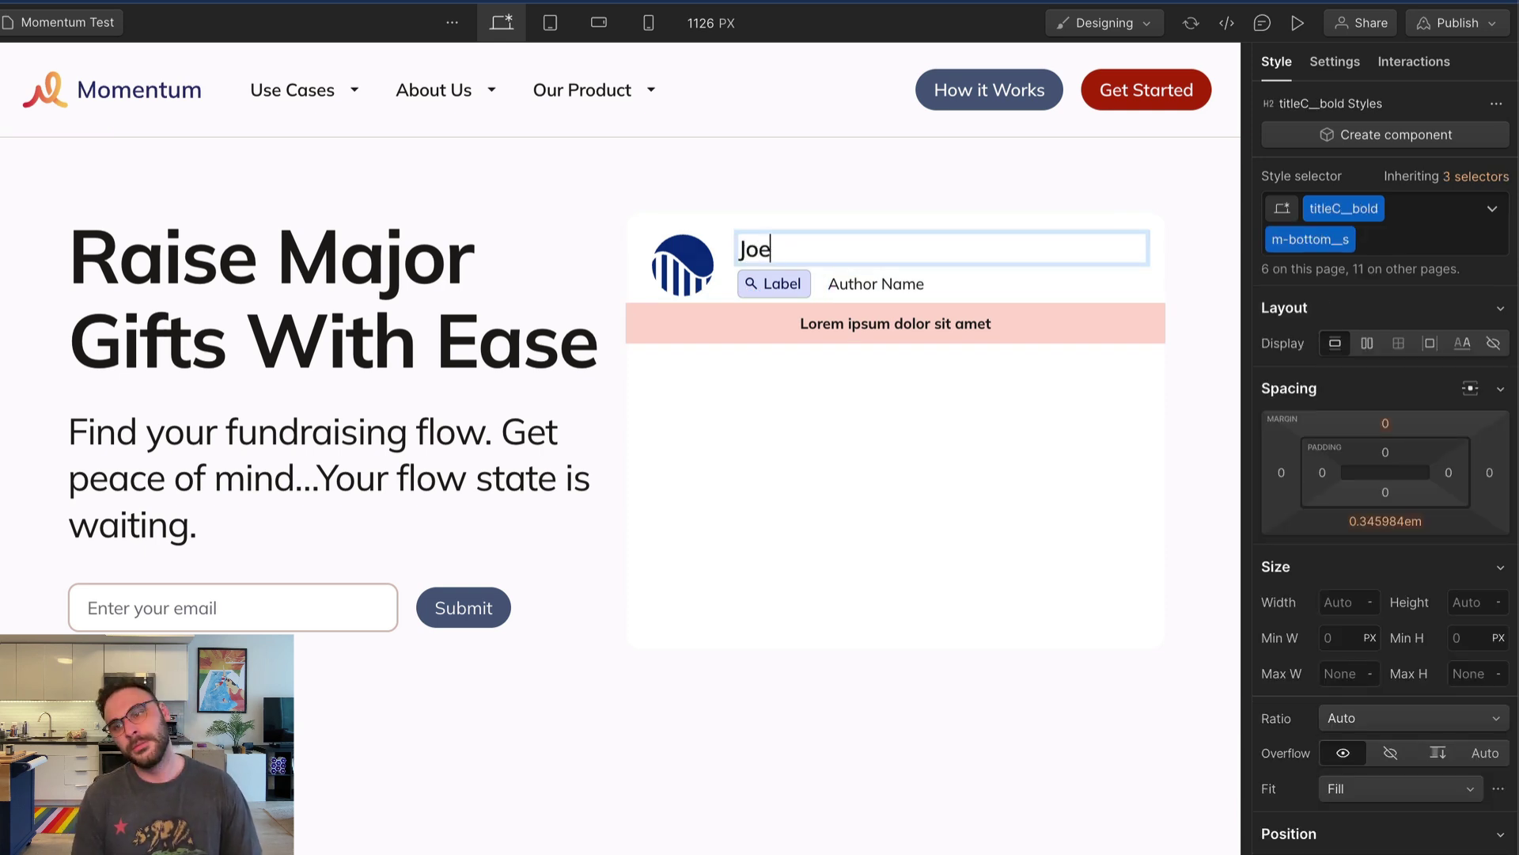
key("BackSpace")
type("hn Doe")
key("Escape")
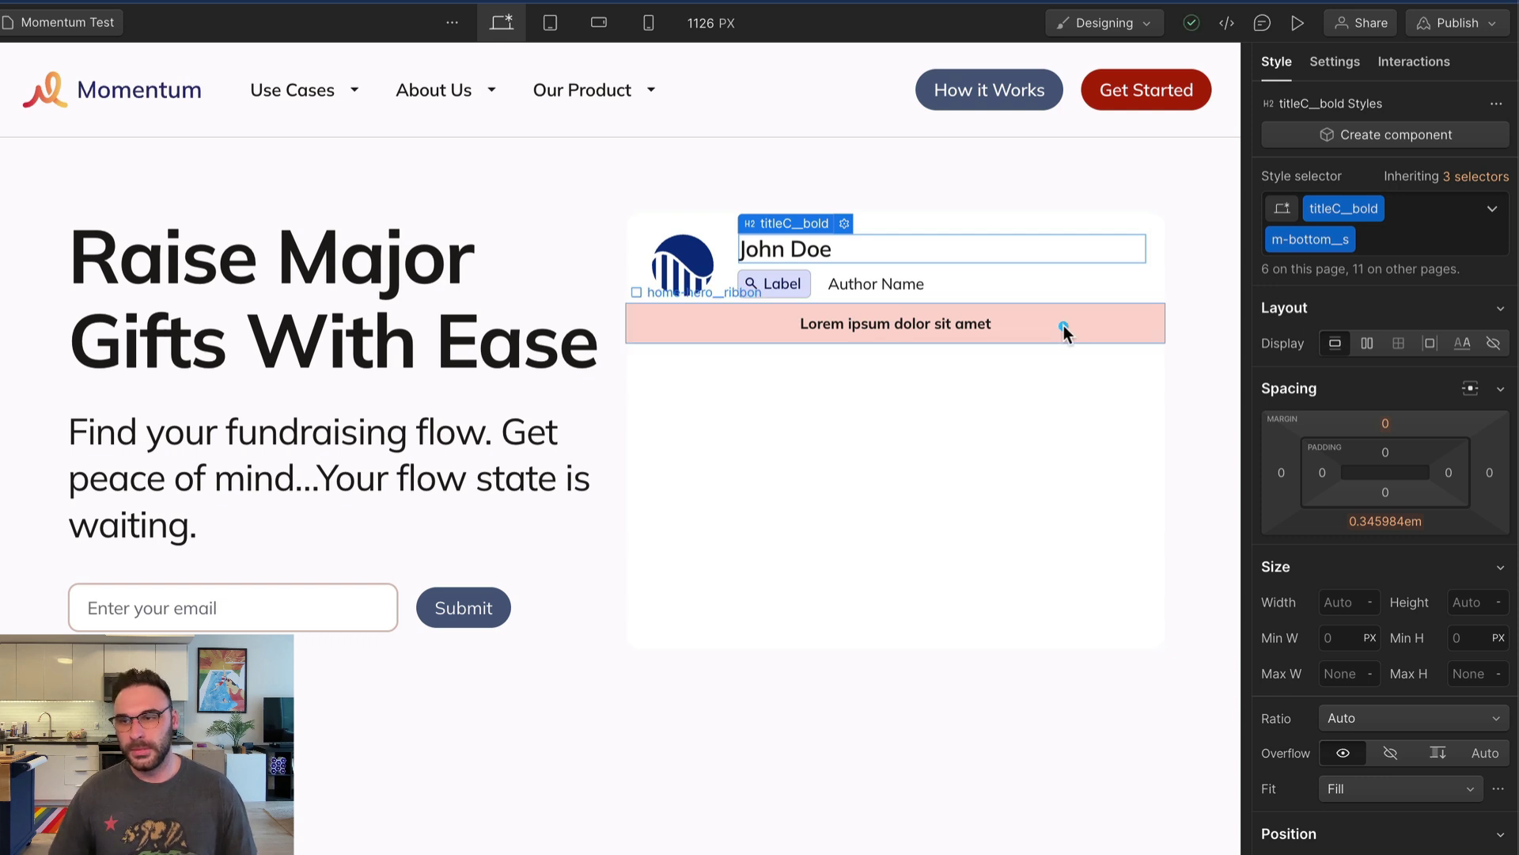
Add the m-top__m combo class to the card's home-hero__ribbon block
left_click(1064, 329)
key("ctrl+Return")
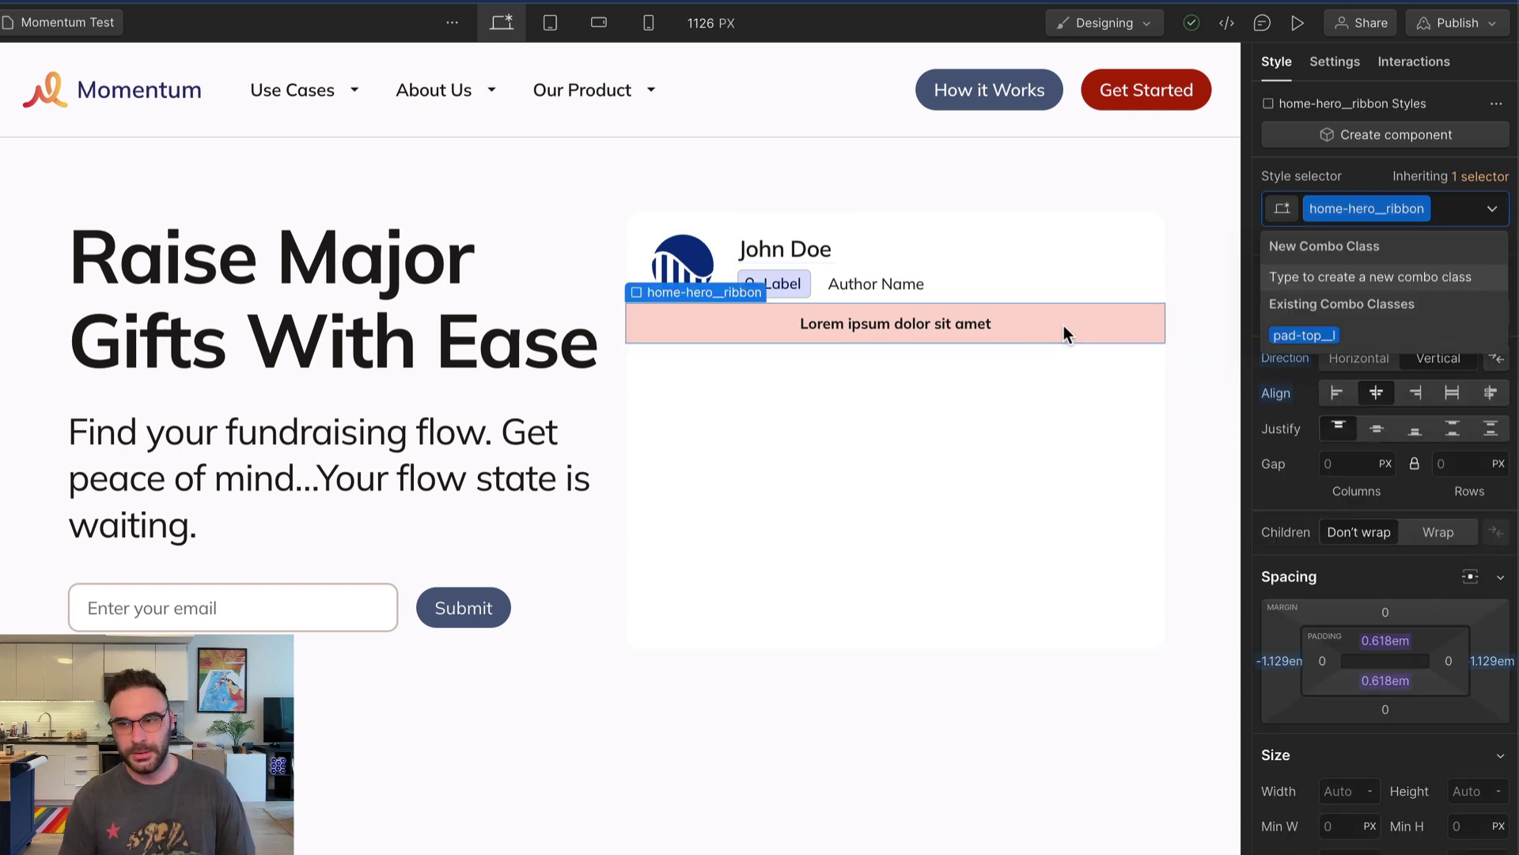
type("m-top__m")
key("Return")
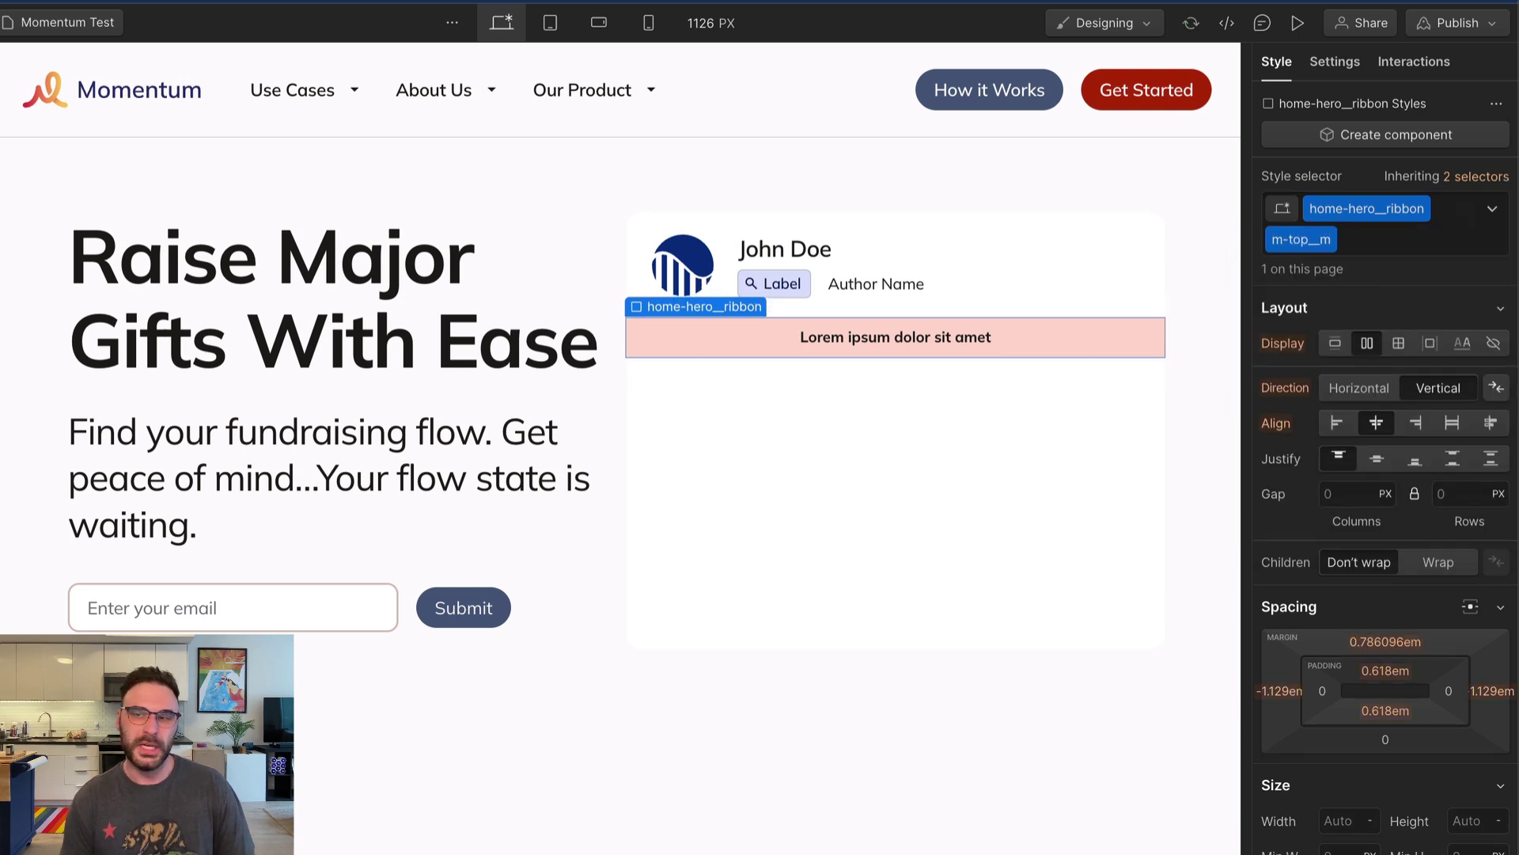
Add the shadow2 combo class to the card
left_click(1060, 427)
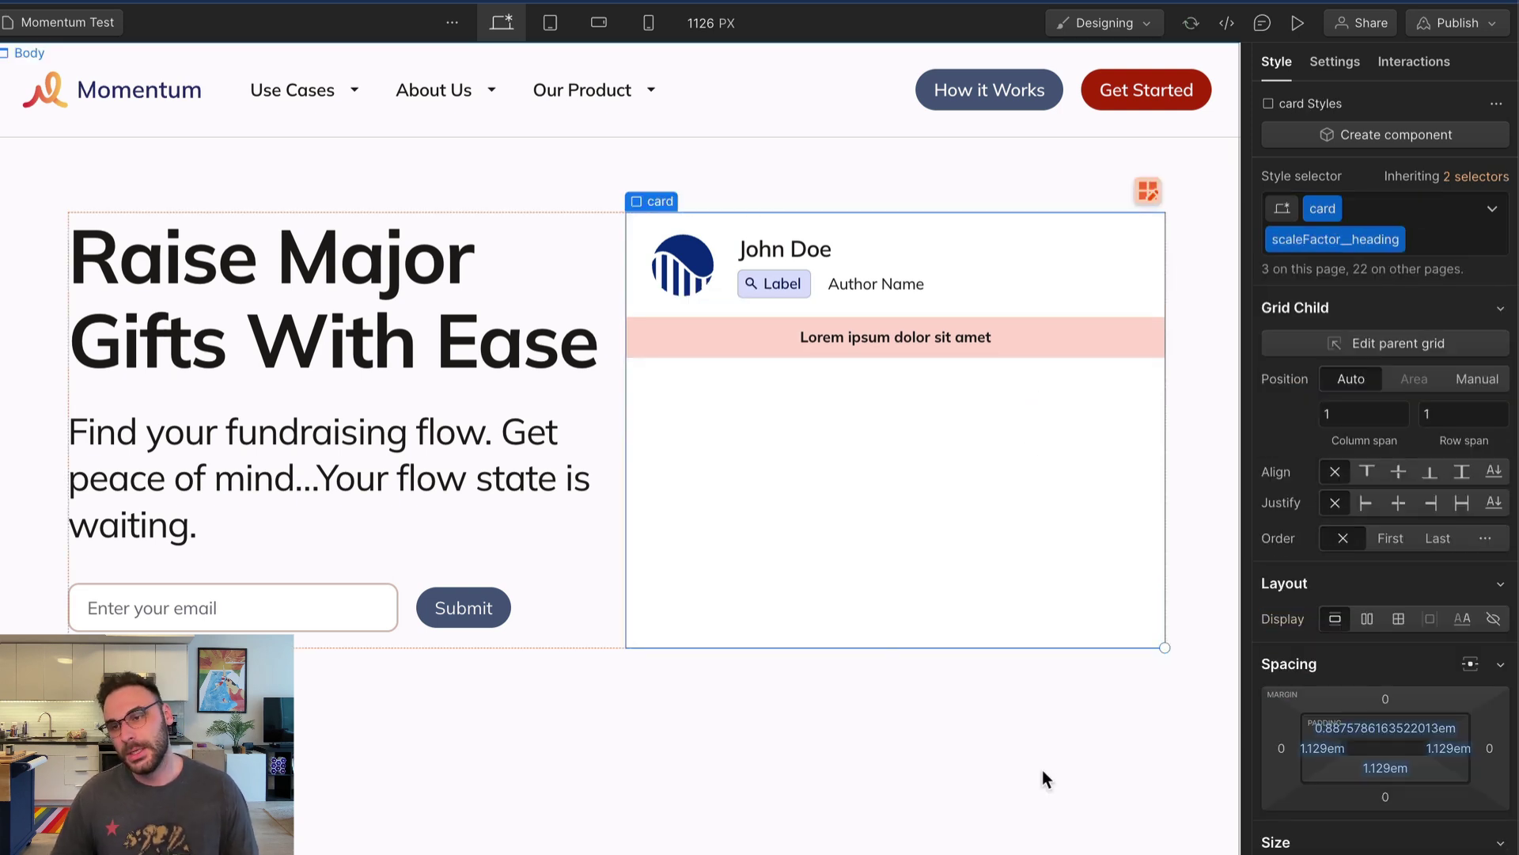
key("ctrl+Return")
type("shadow2")
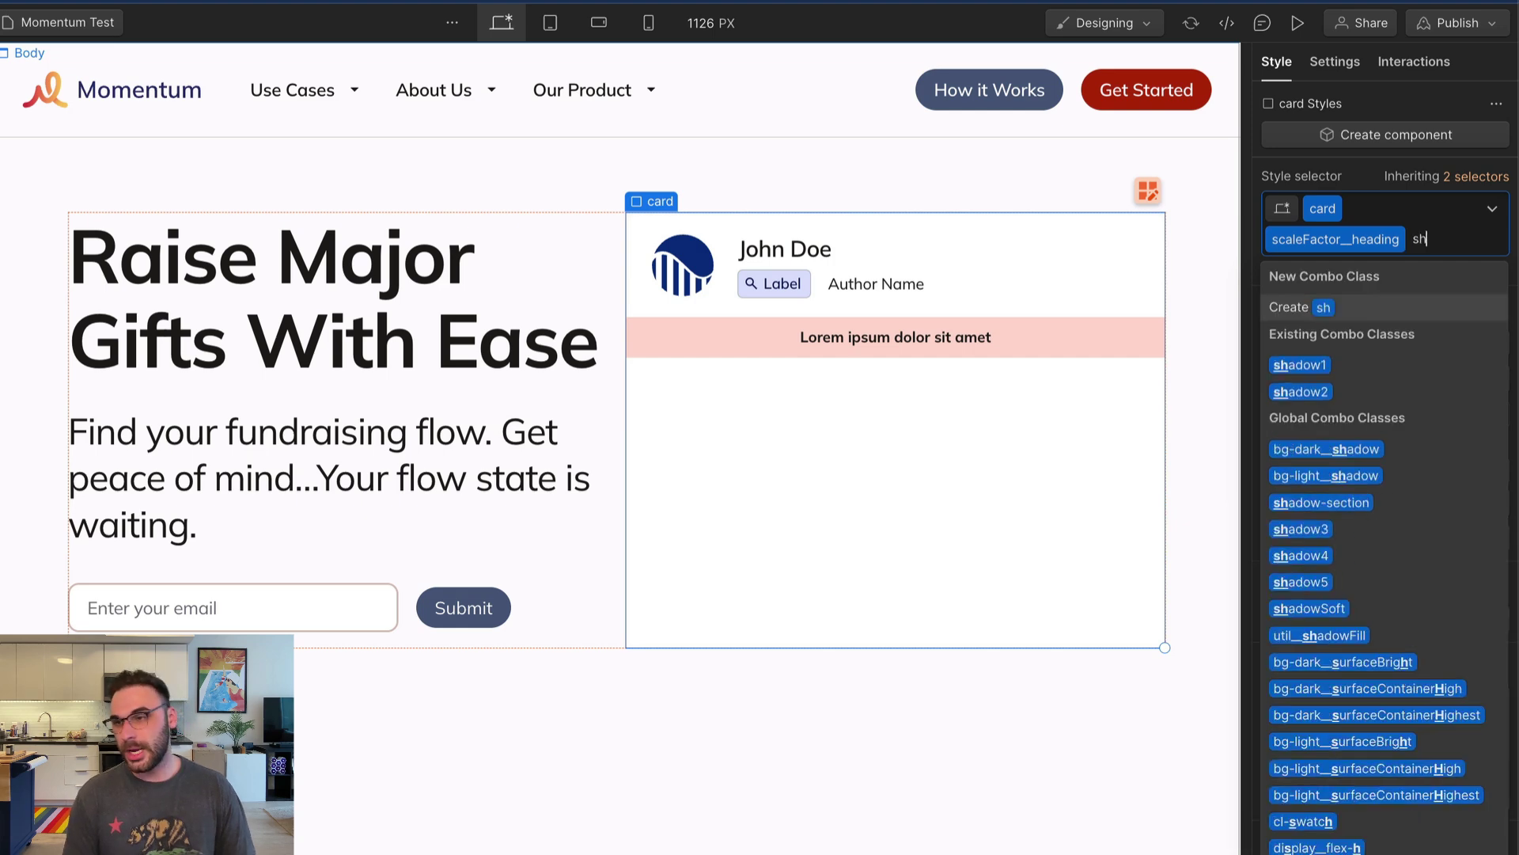
key("Return")
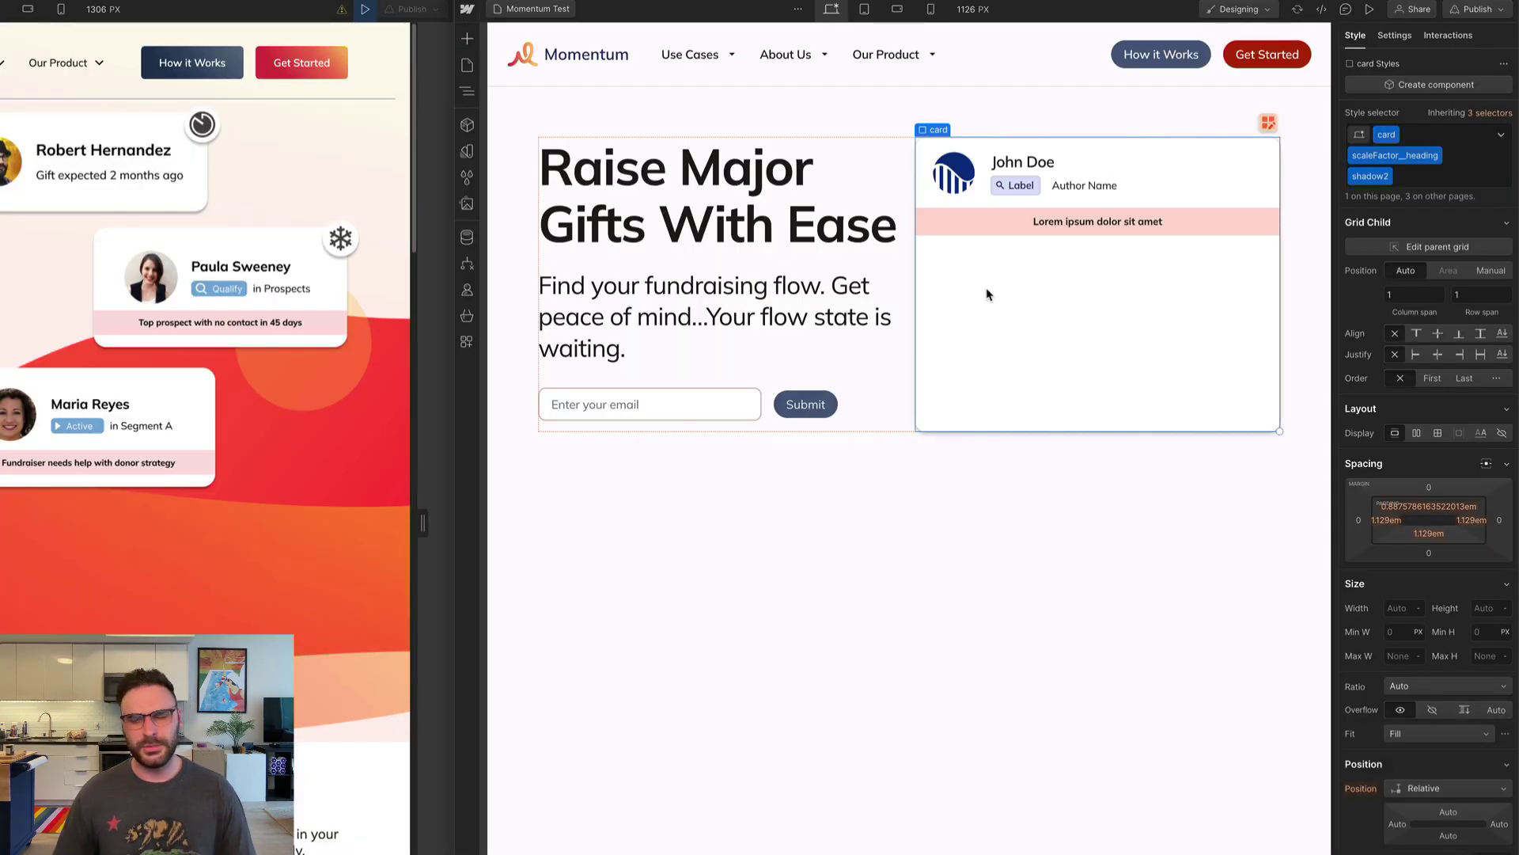
Insert an icon component inside the card, below the ribbon
key("ctrl+e")
type("icon")
key("Return")
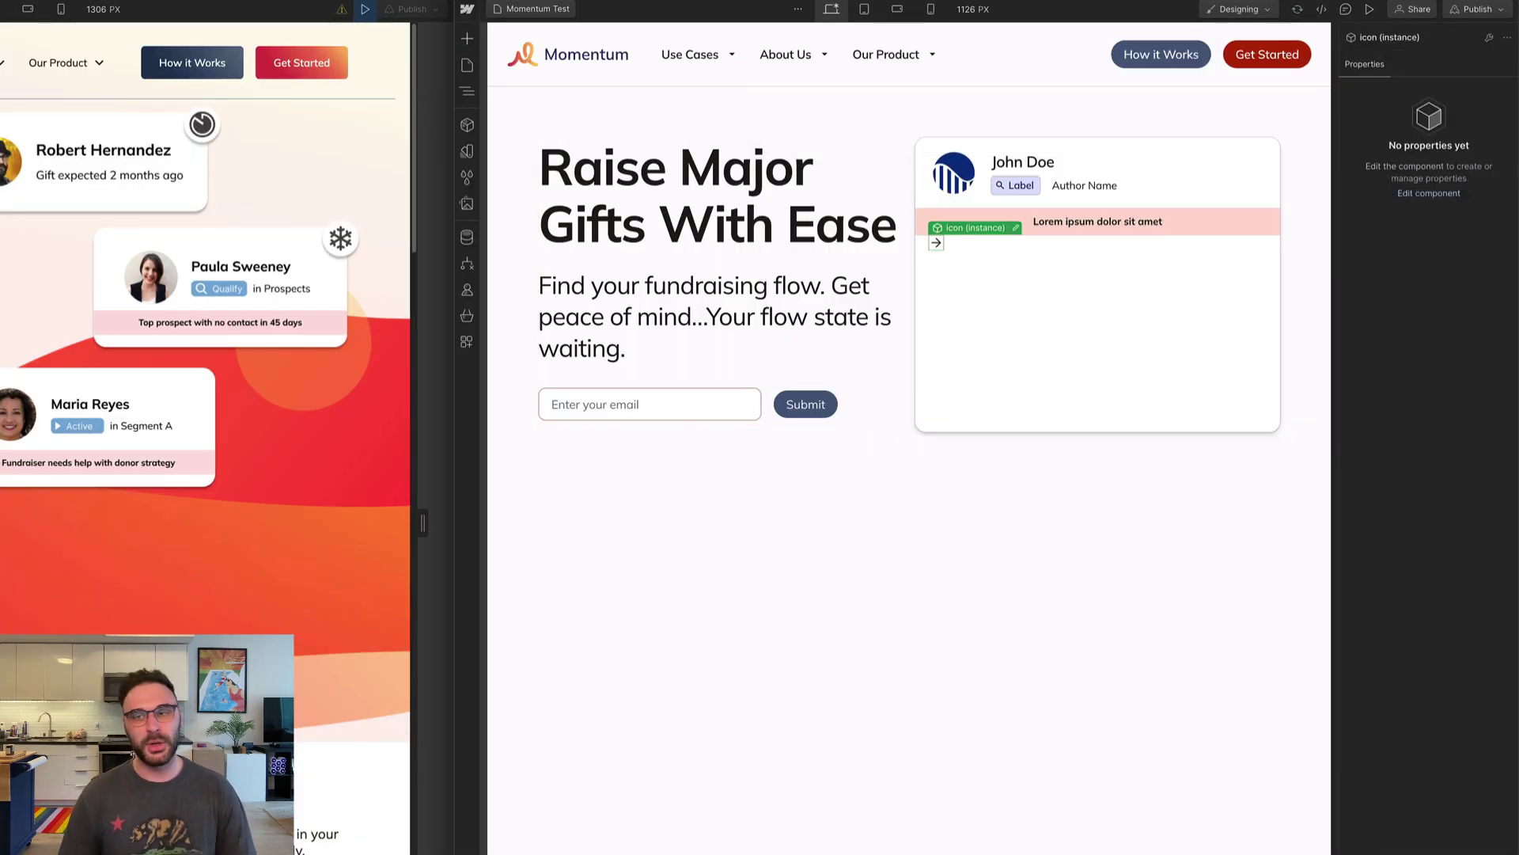
Wrap the new icon in a div block and give it the class home-hero__icon
left_click(938, 245)
left_click(938, 245)
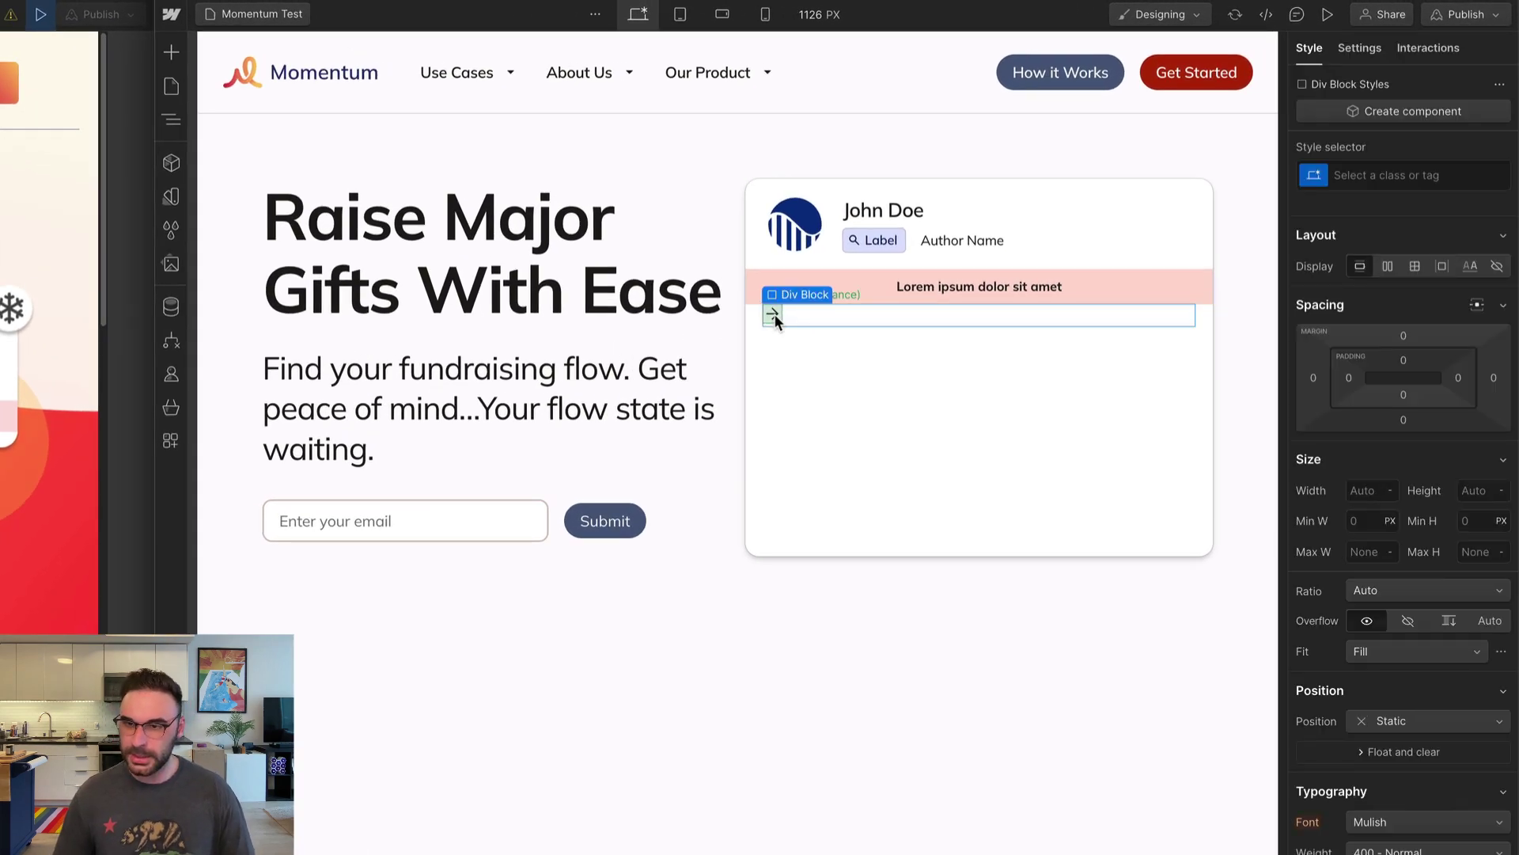
key("ctrl+Return")
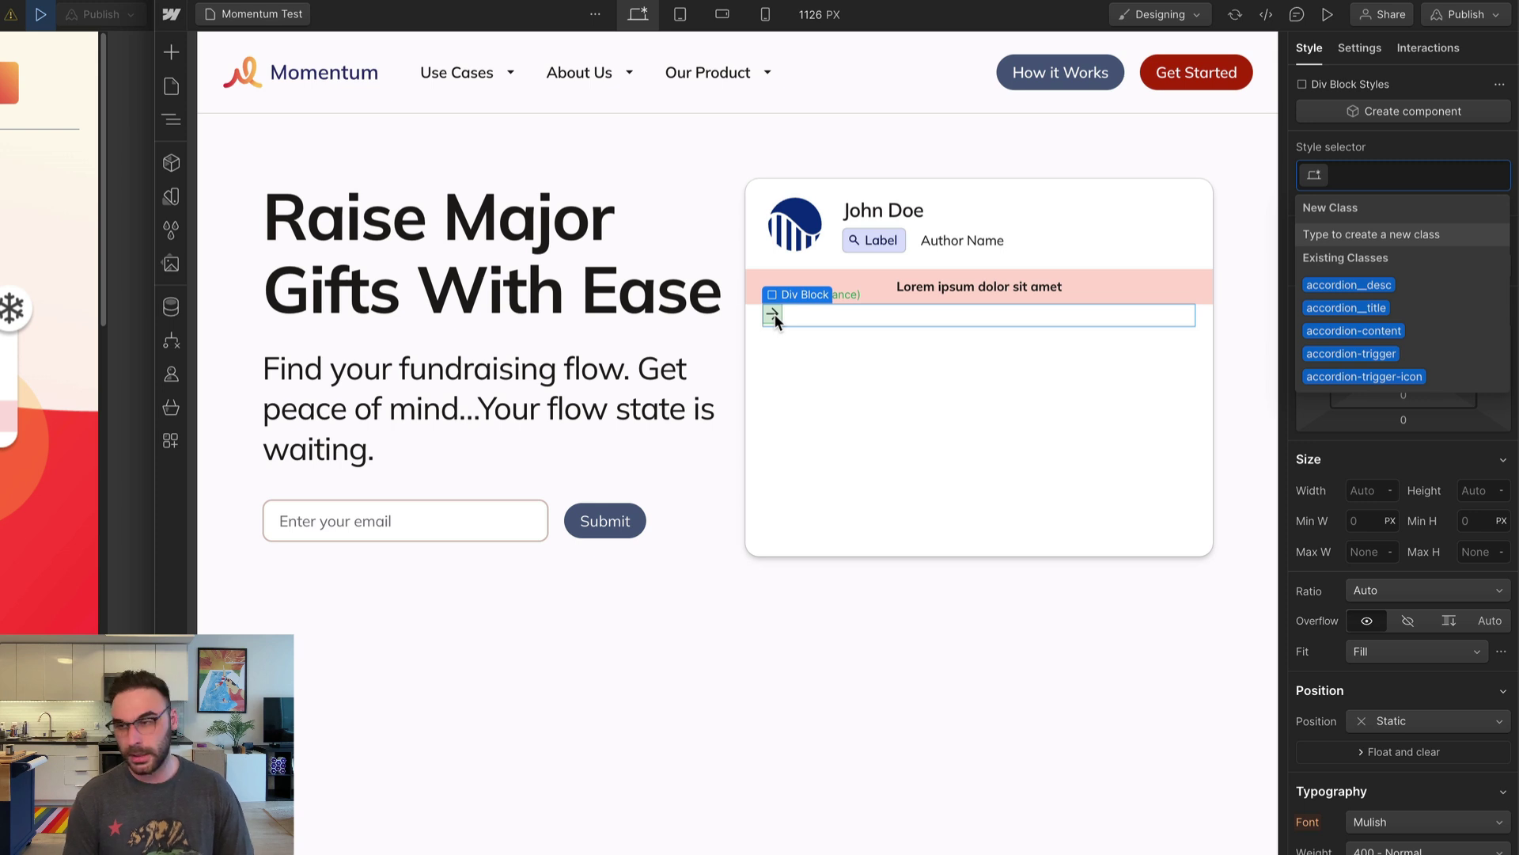
type("home-hero__icon")
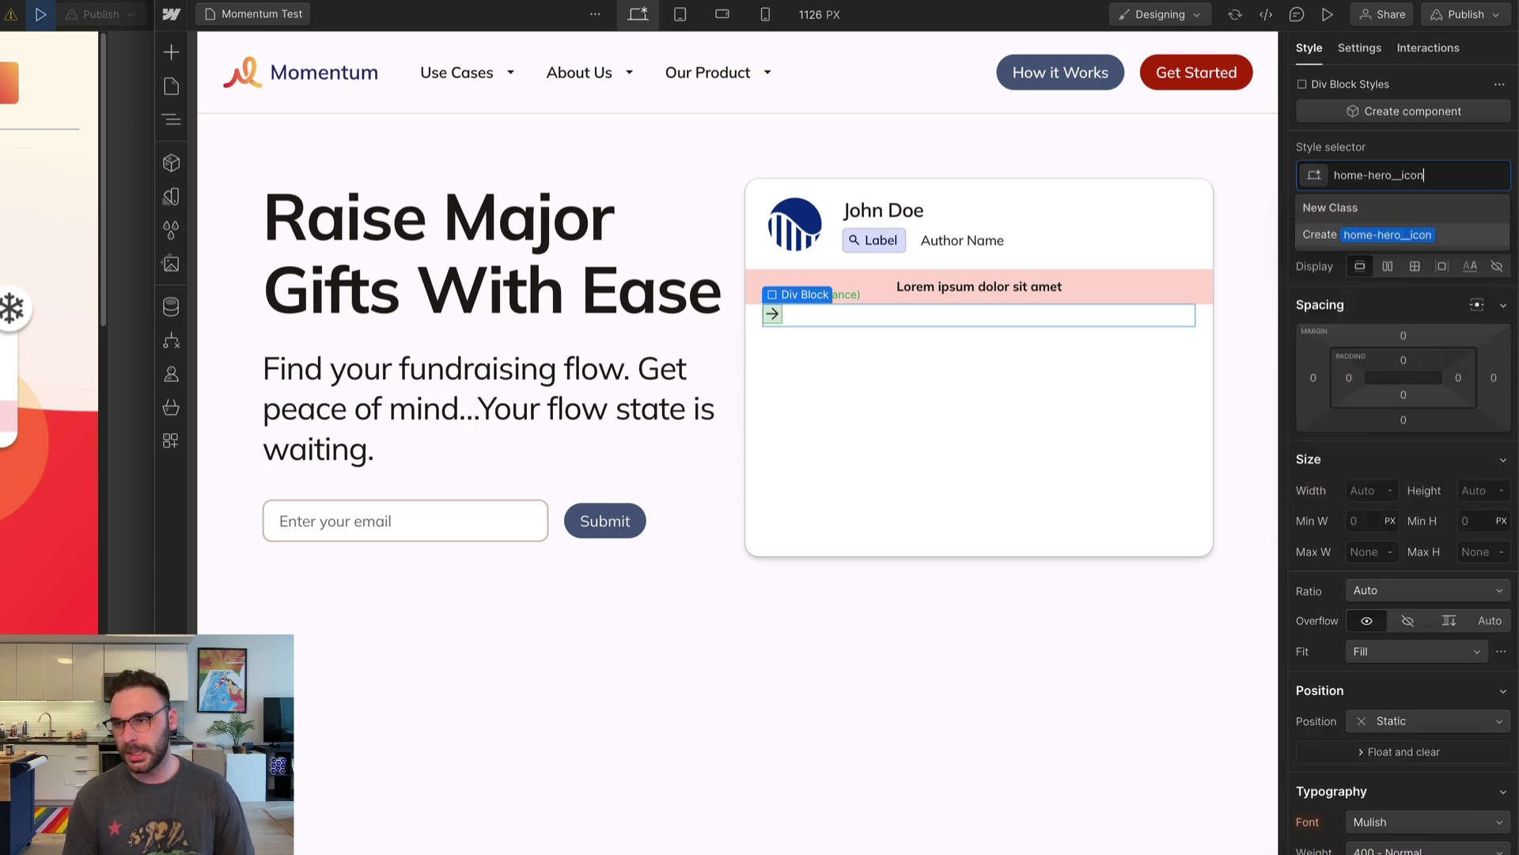
key("Return")
Set the home-hero__icon background colour to the white light__surfaceContainer variable
scroll(1298, 671, "down", 10)
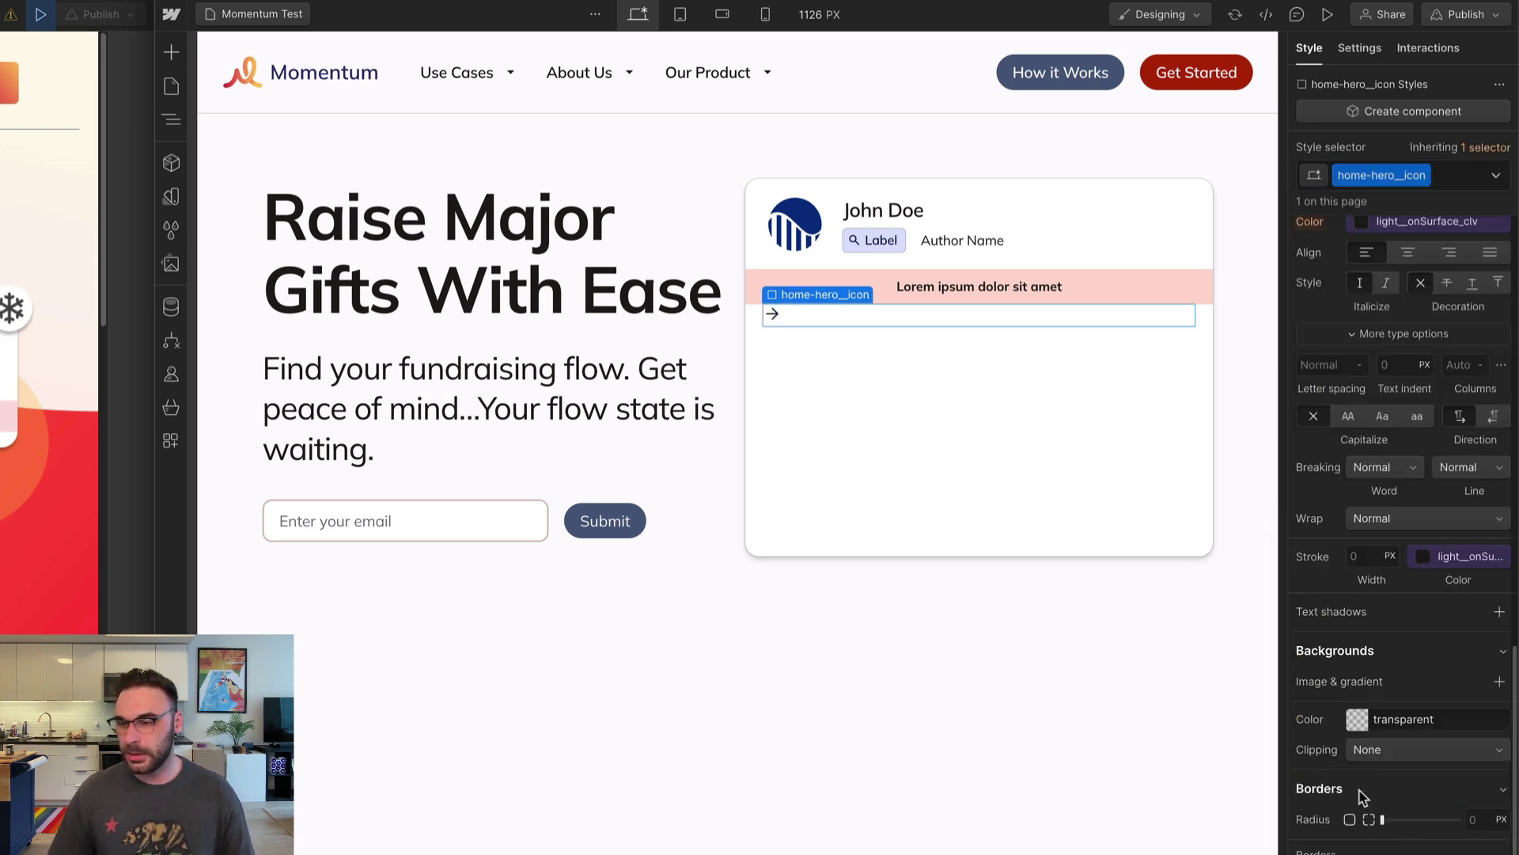
left_click(1352, 716)
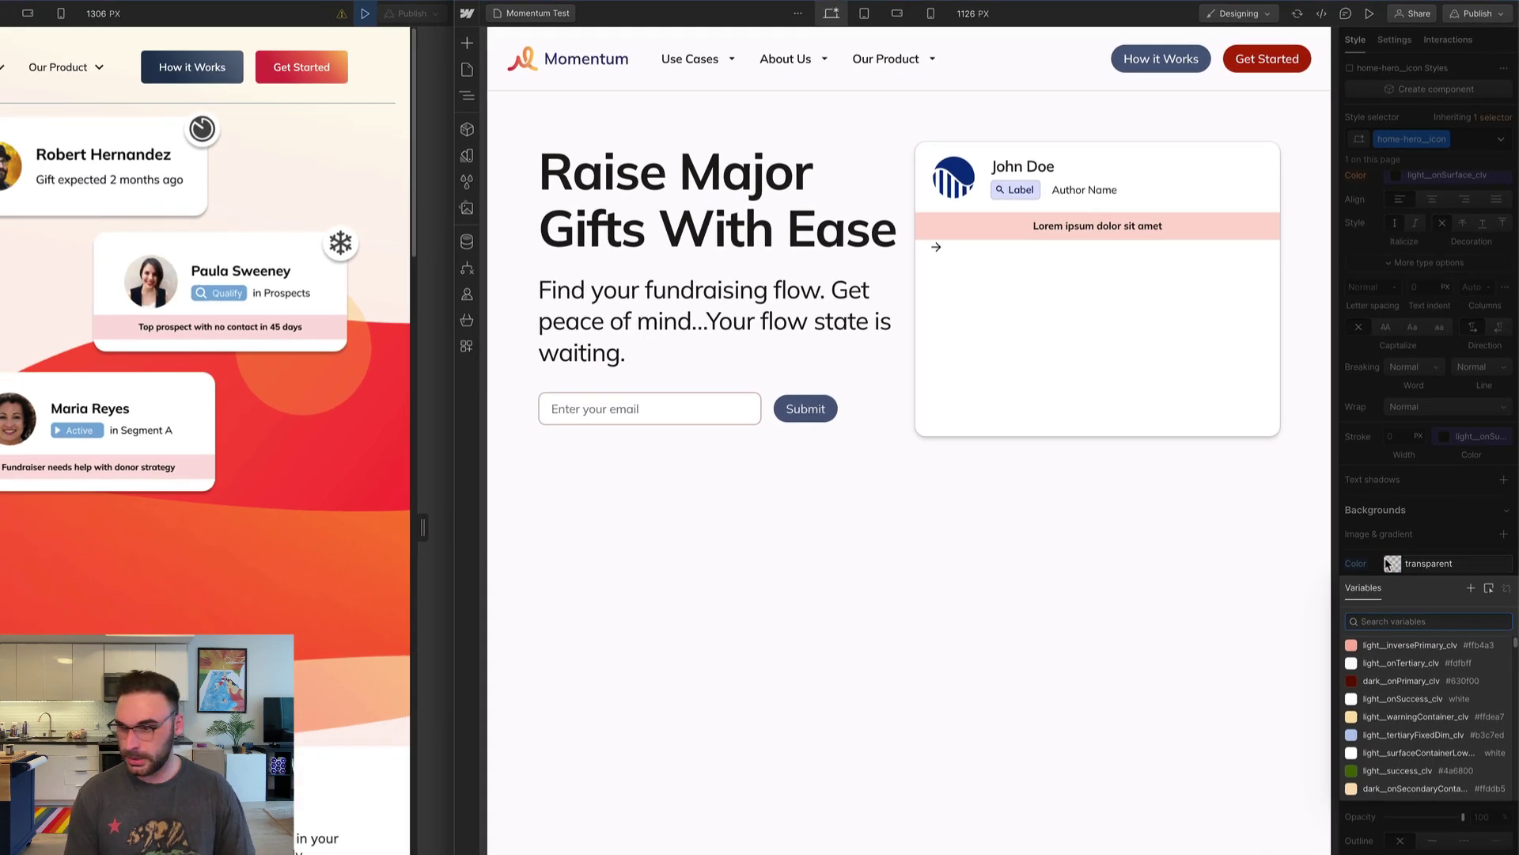
type("light__surface")
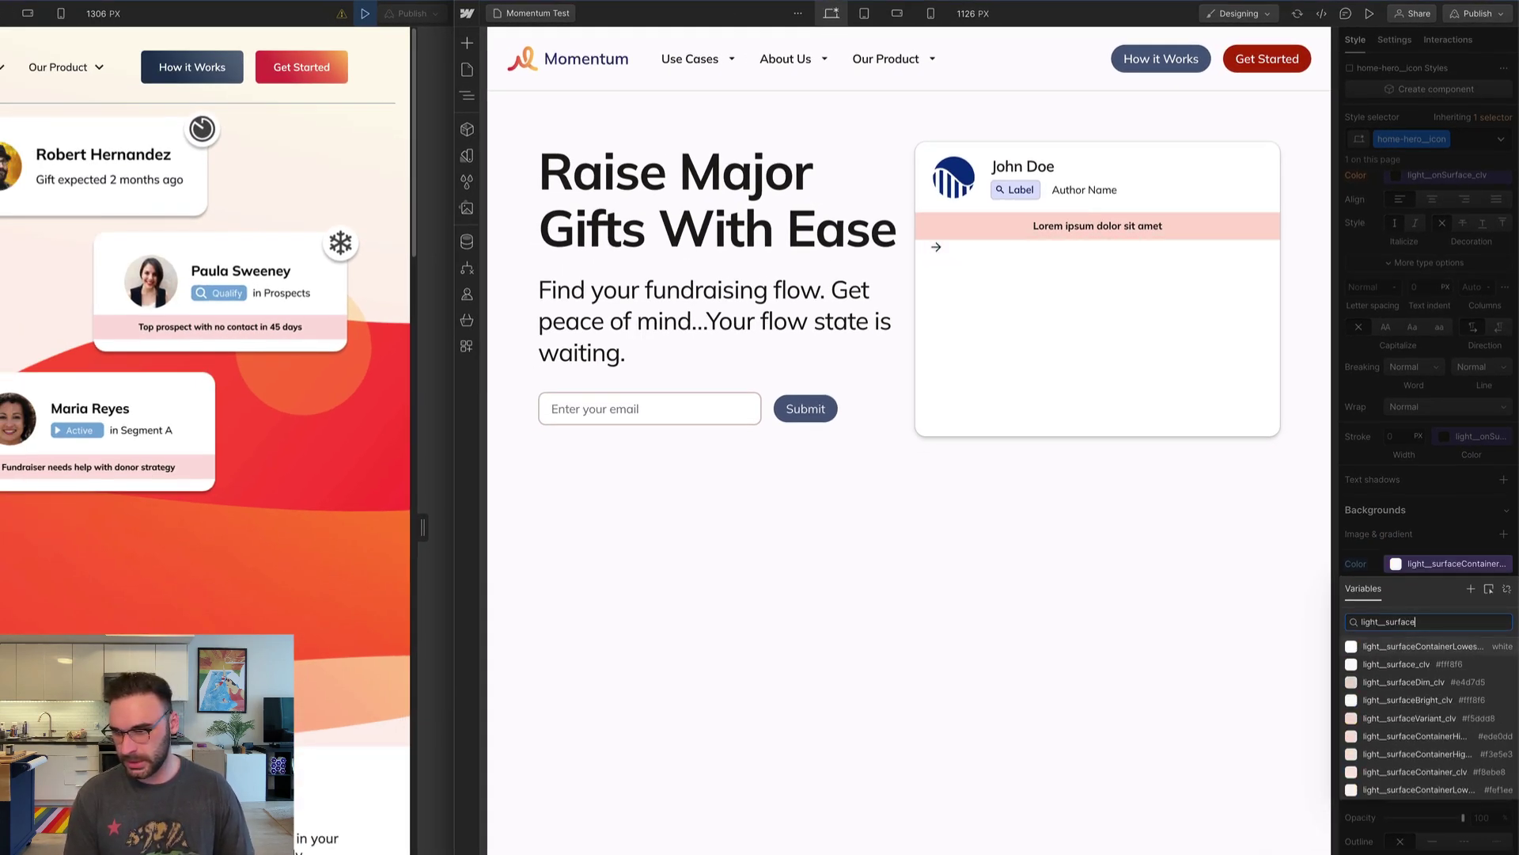
key("Return")
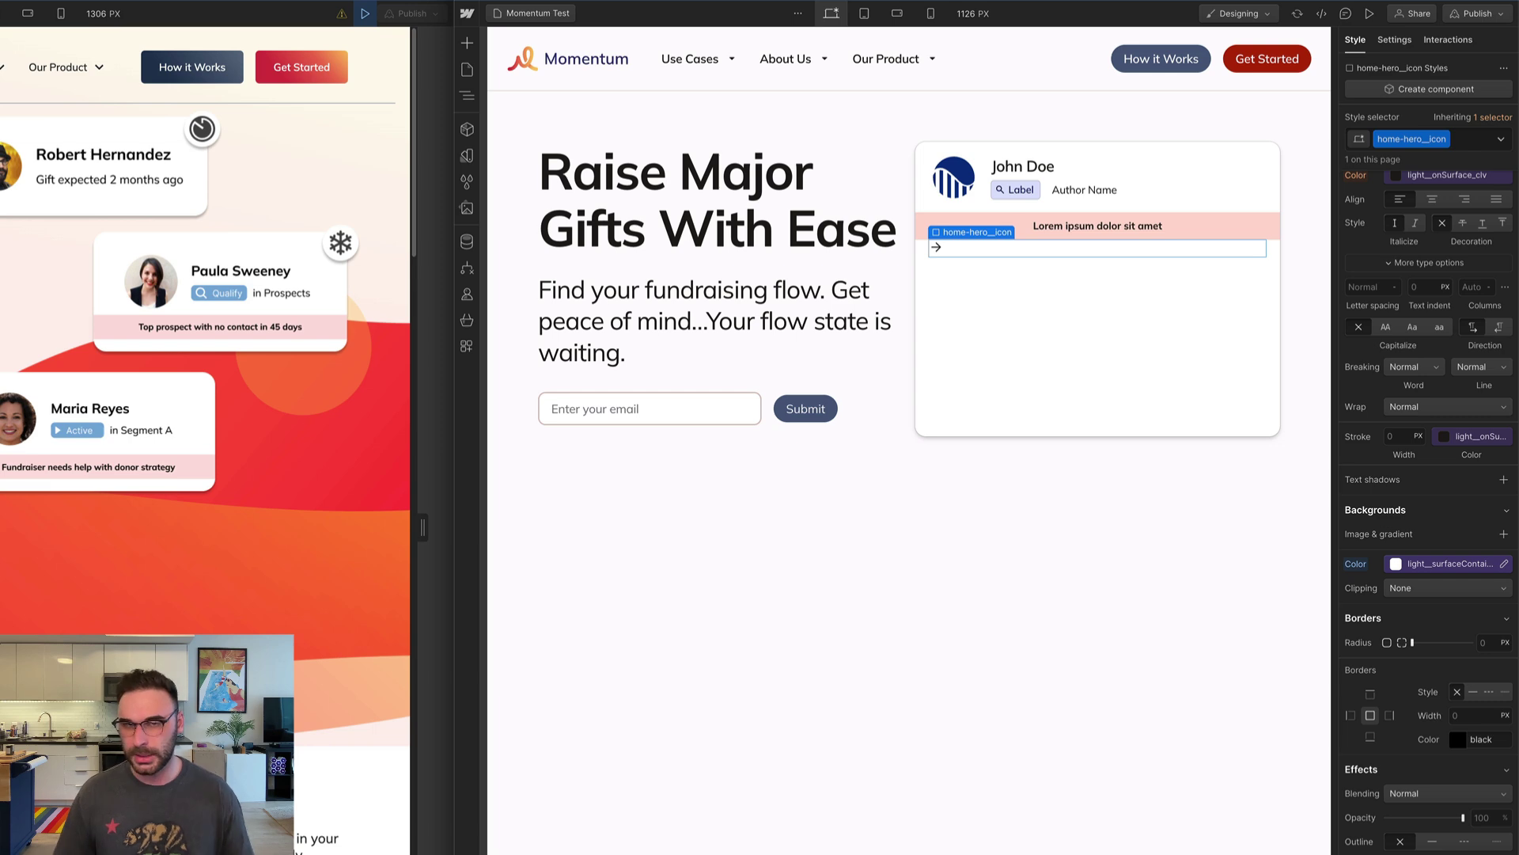
Set the position of home-hero__icon to Absolute
scroll(1488, 538, "up", 5)
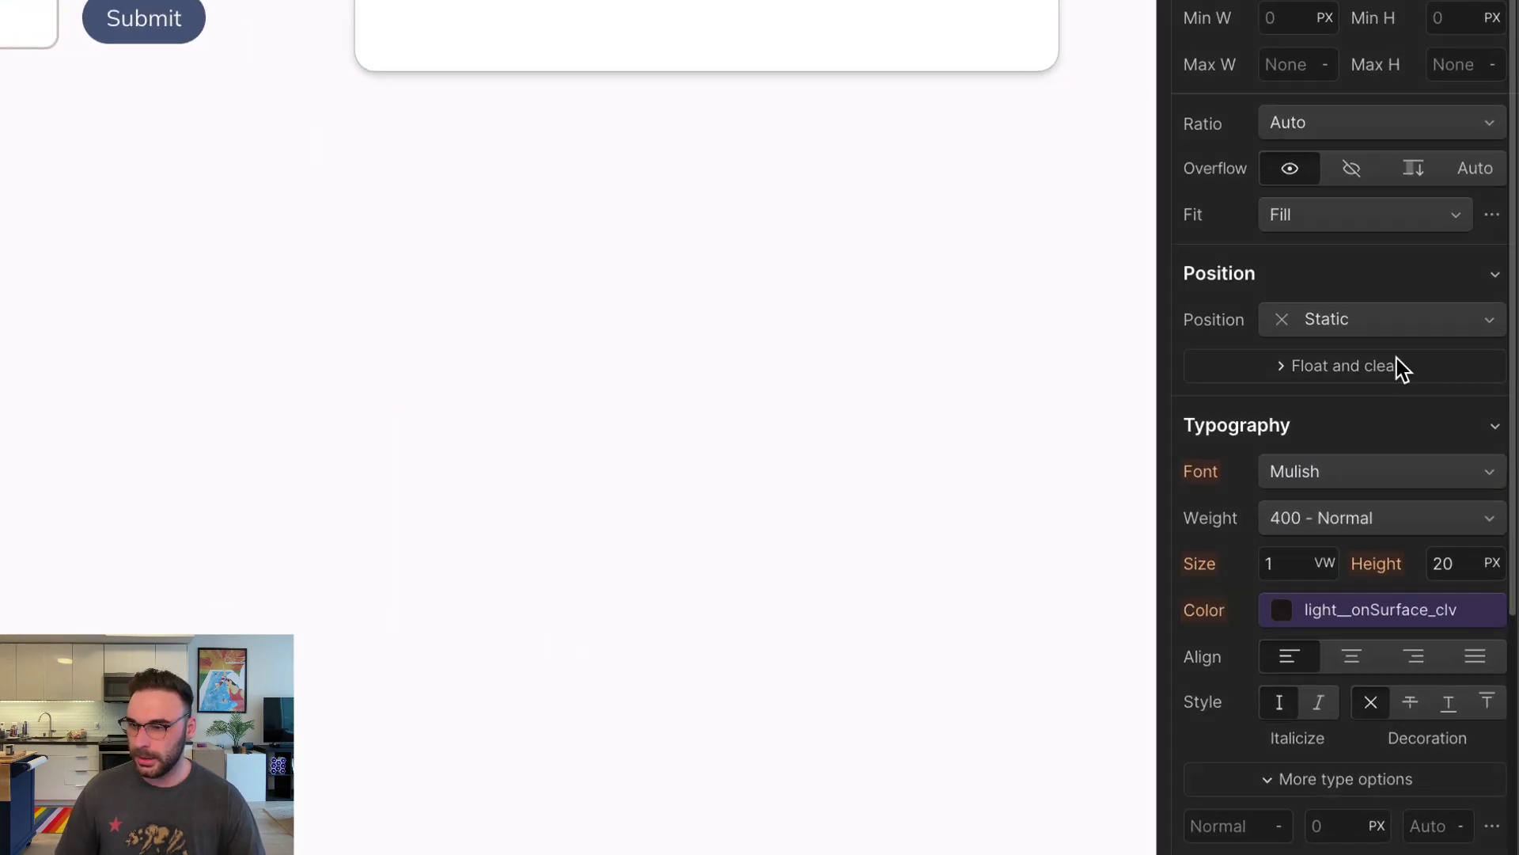
left_click(1397, 319)
left_click(1394, 383)
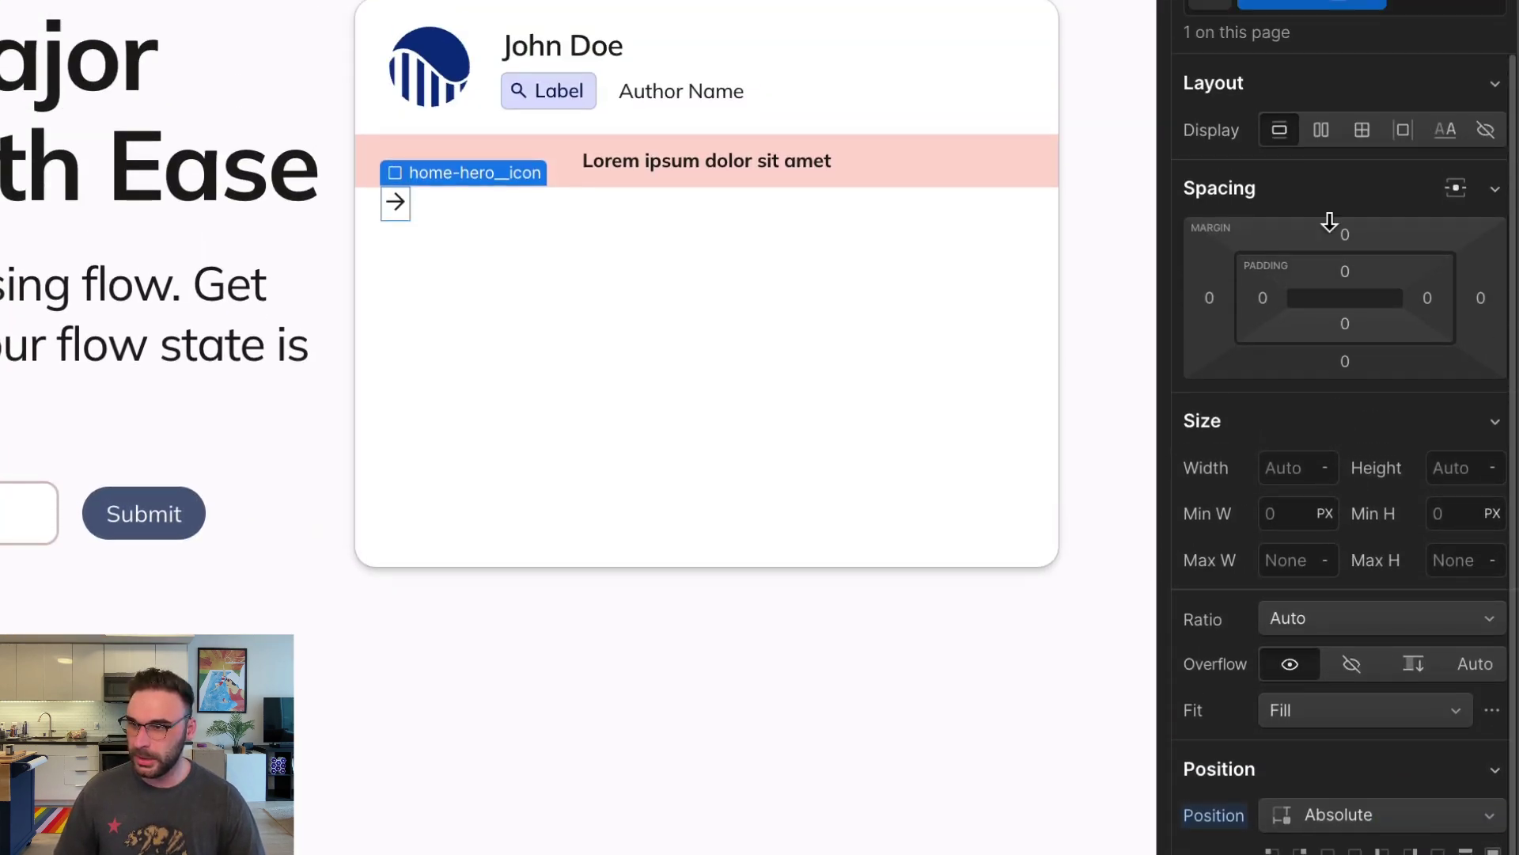
Make home-hero__icon a vertical flex box with centered align and justify, and anchor it to the card's top-right corner
left_click(1321, 129)
left_click(1400, 189)
left_click(1333, 231)
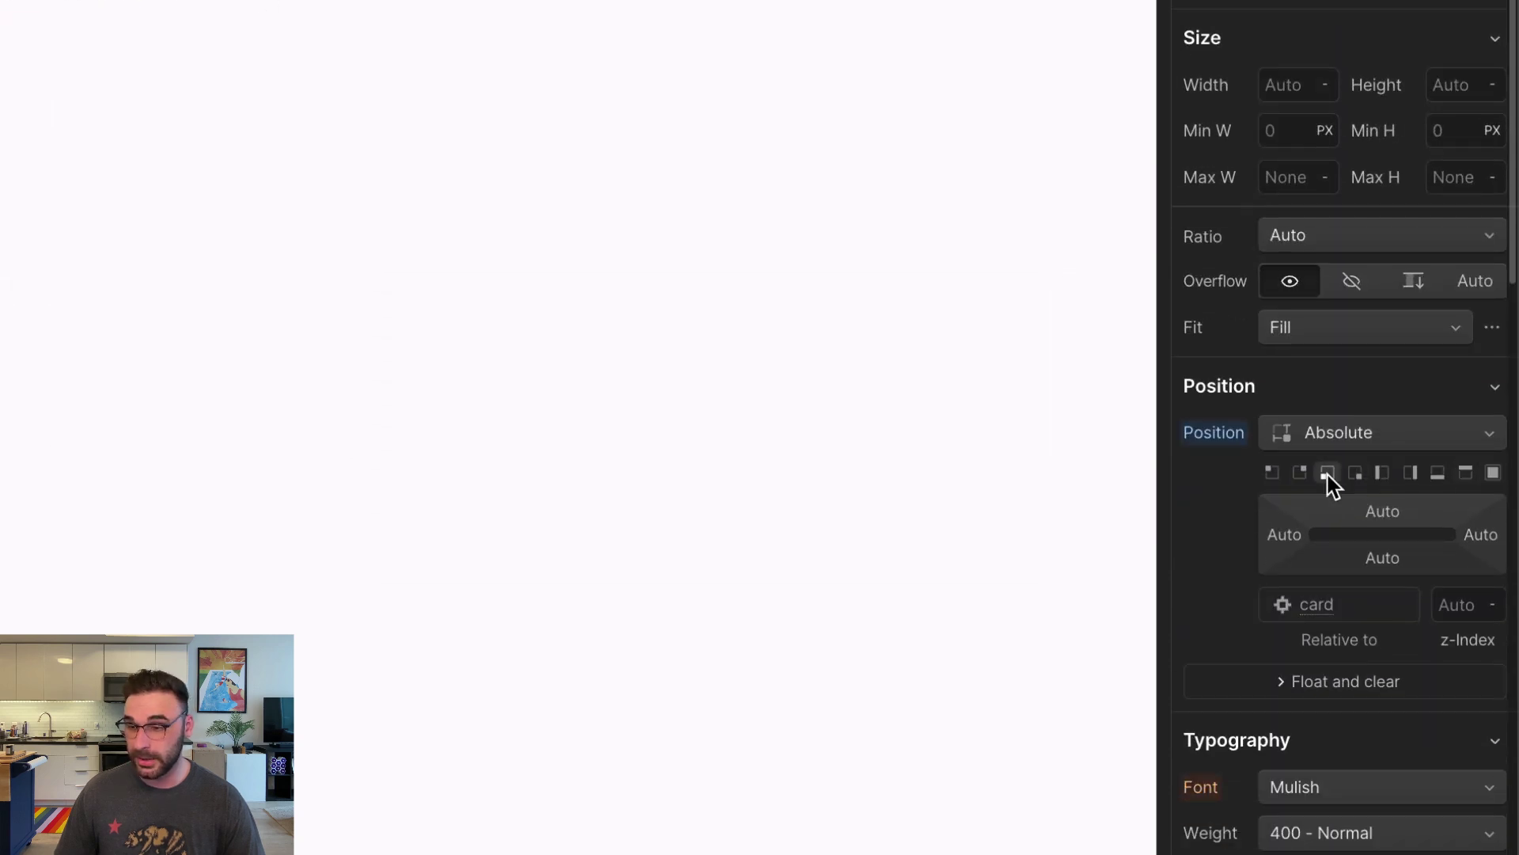
left_click(1307, 471)
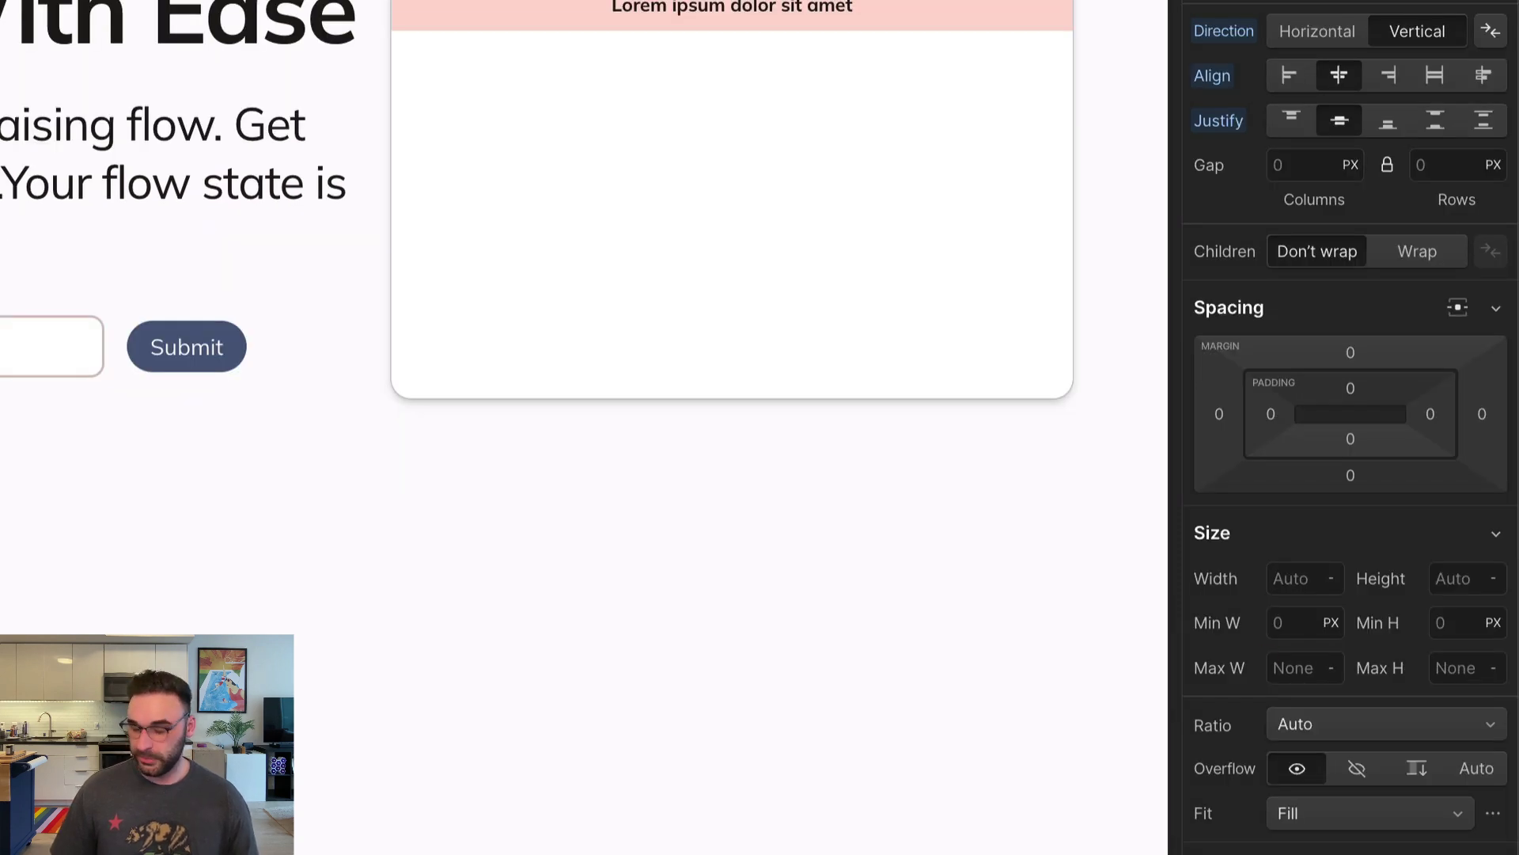
Set the font size of home-hero__icon to 1.618em
left_click(1265, 837)
type("1.2")
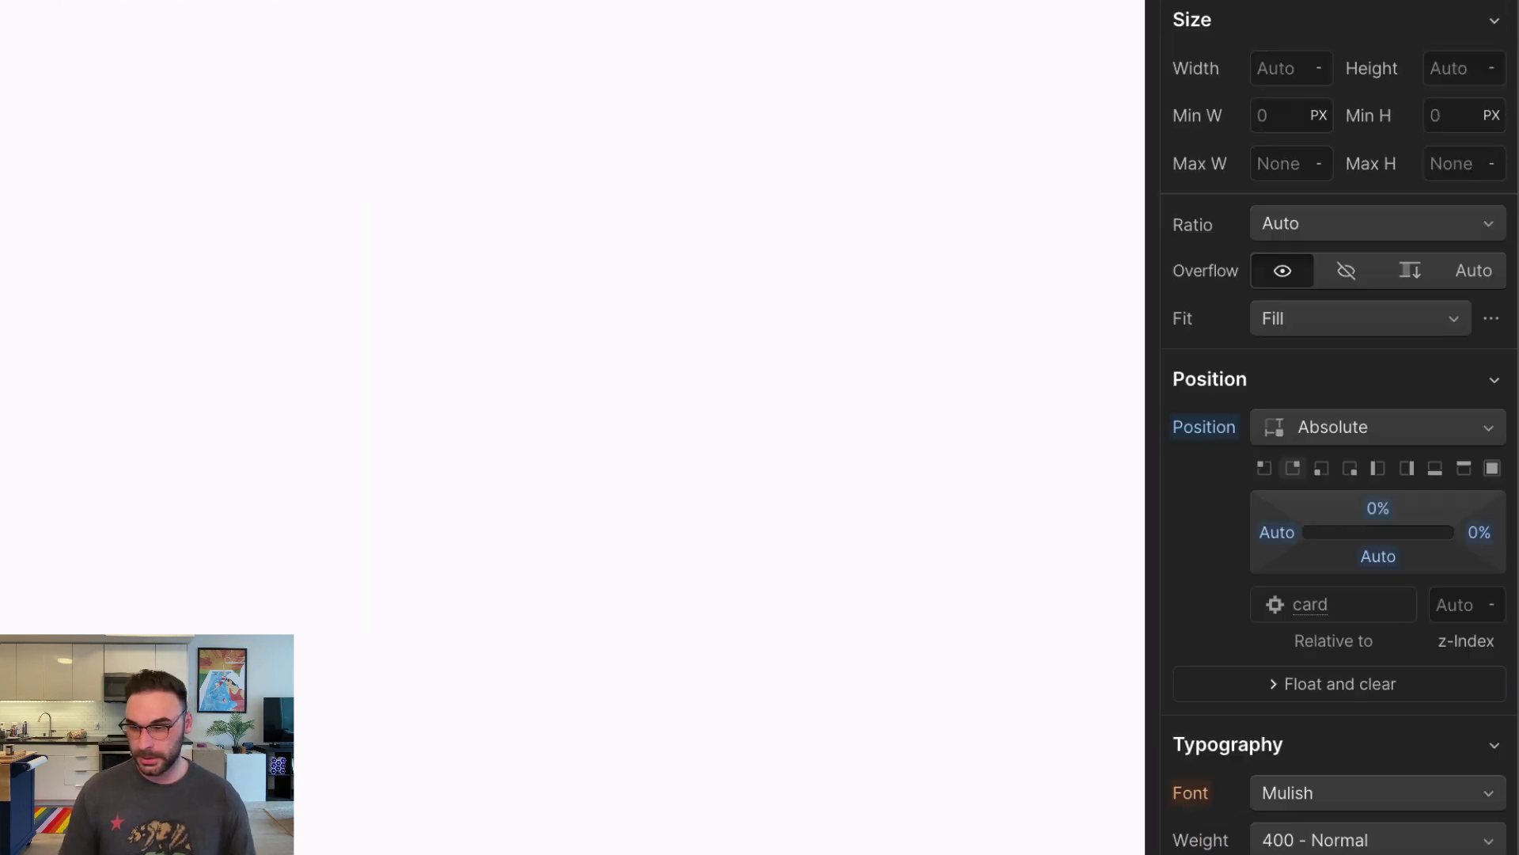
type("72em")
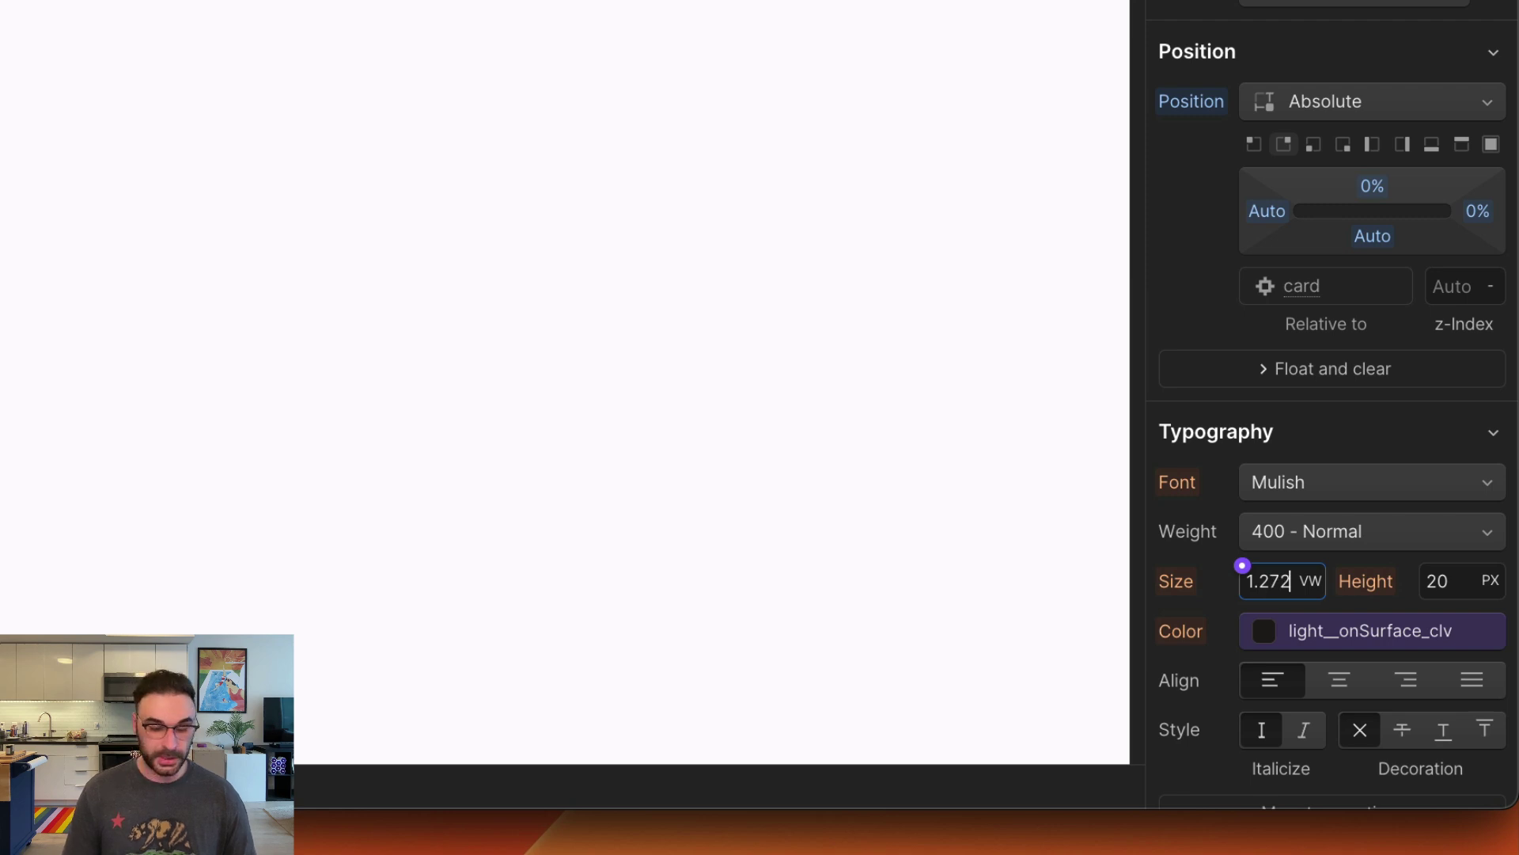
key("ctrl+a")
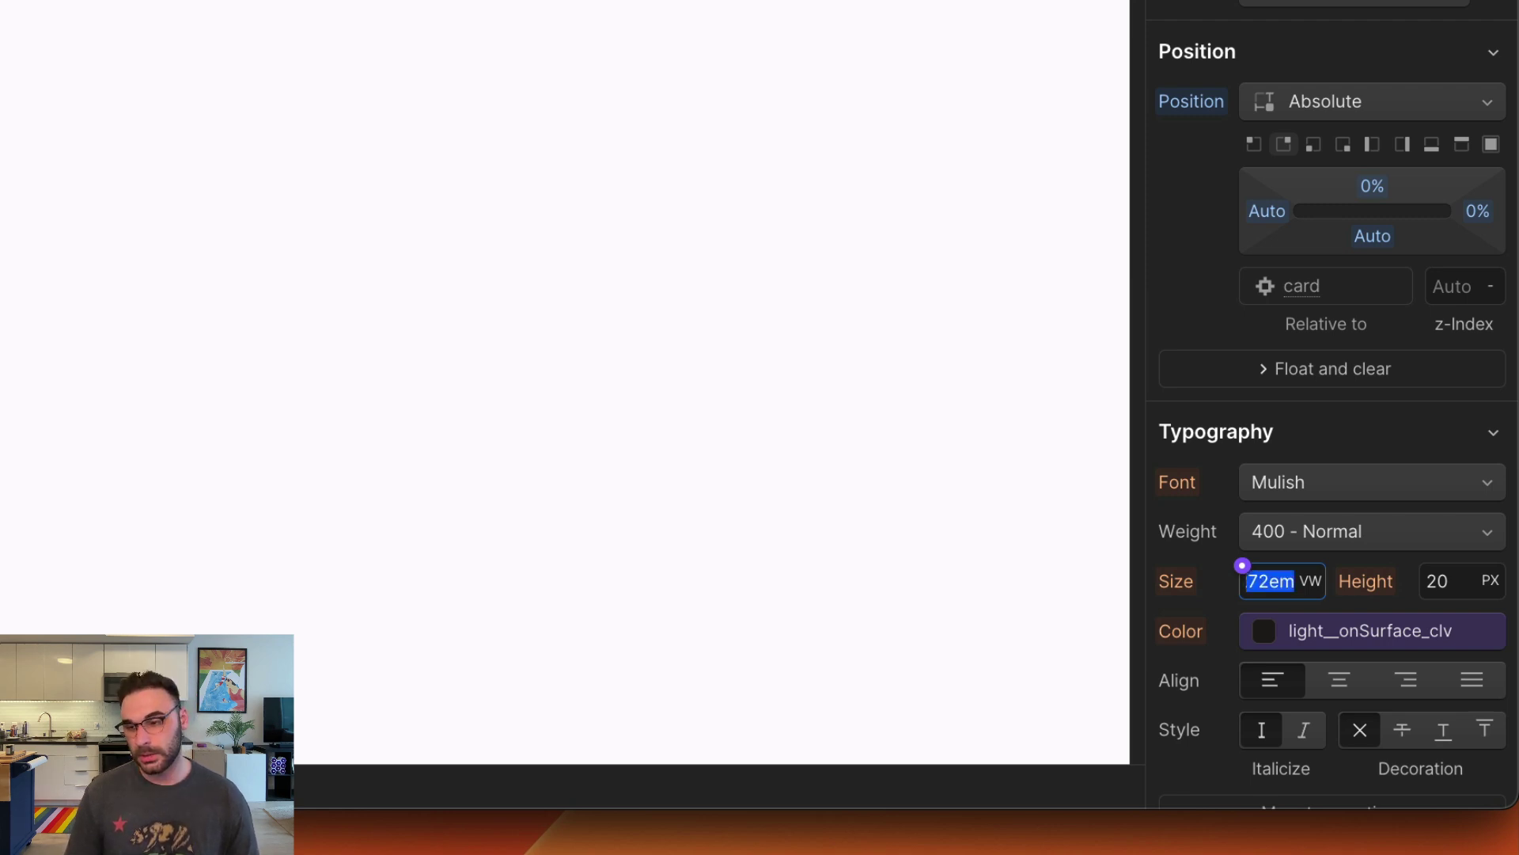
type("1.618em")
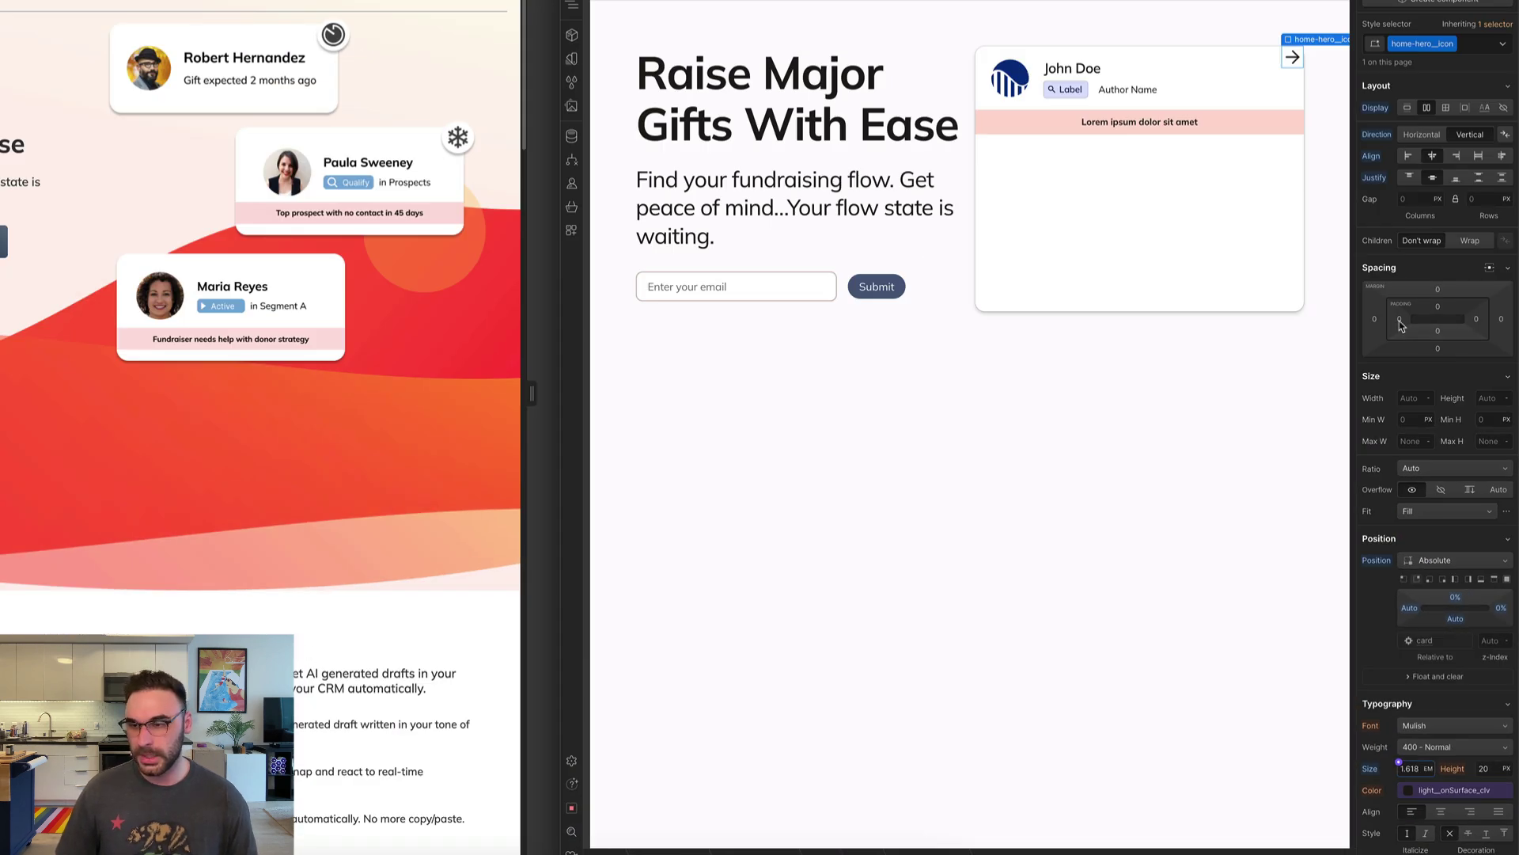
Set the padding of home-hero__icon to 0.272em on all sides
left_click(1400, 321)
type("0.27")
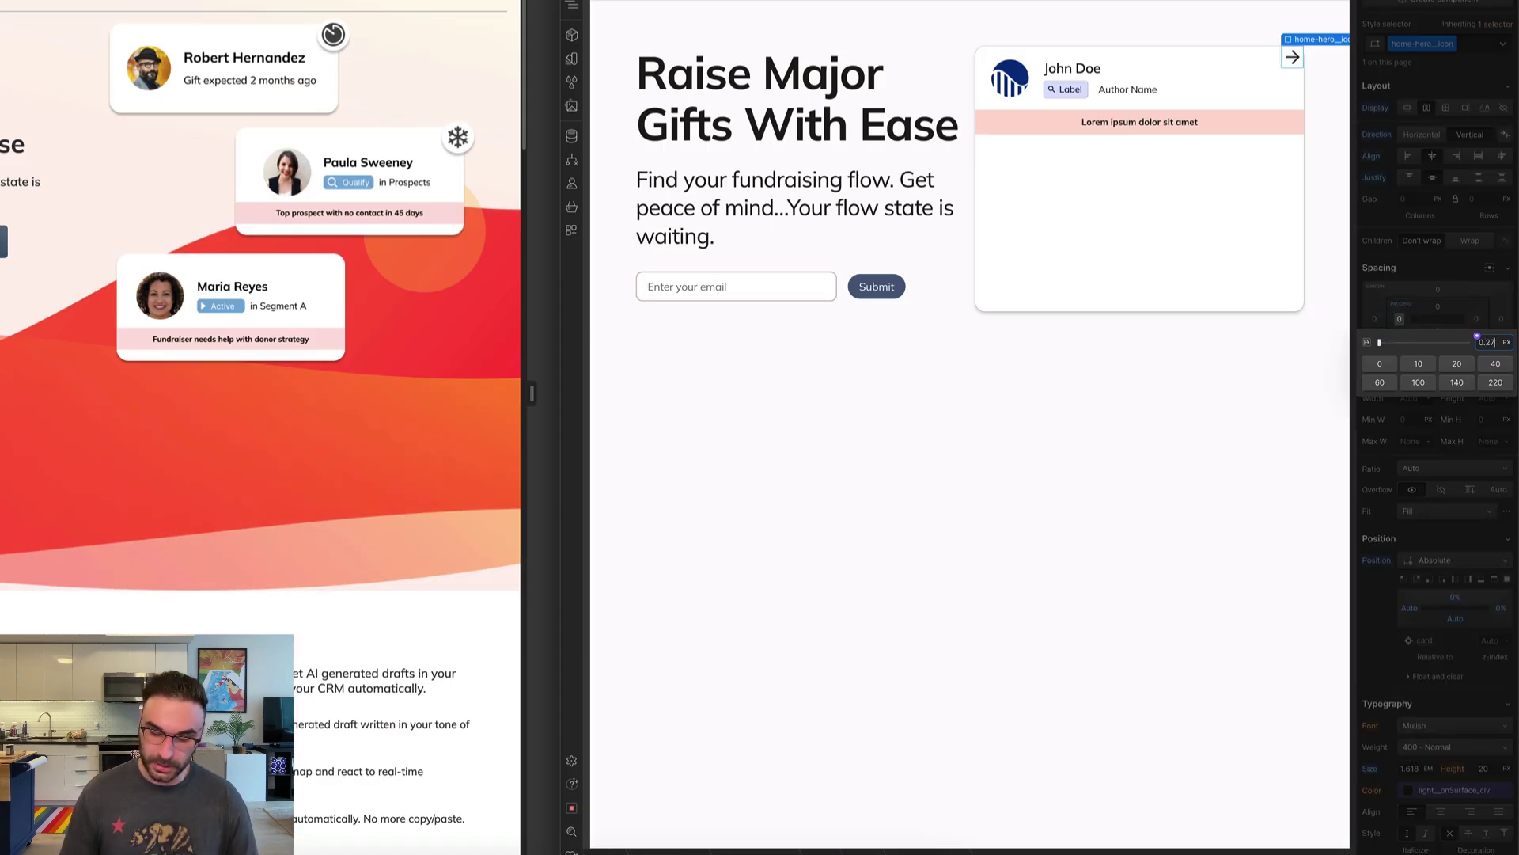
type("2em")
key("Return")
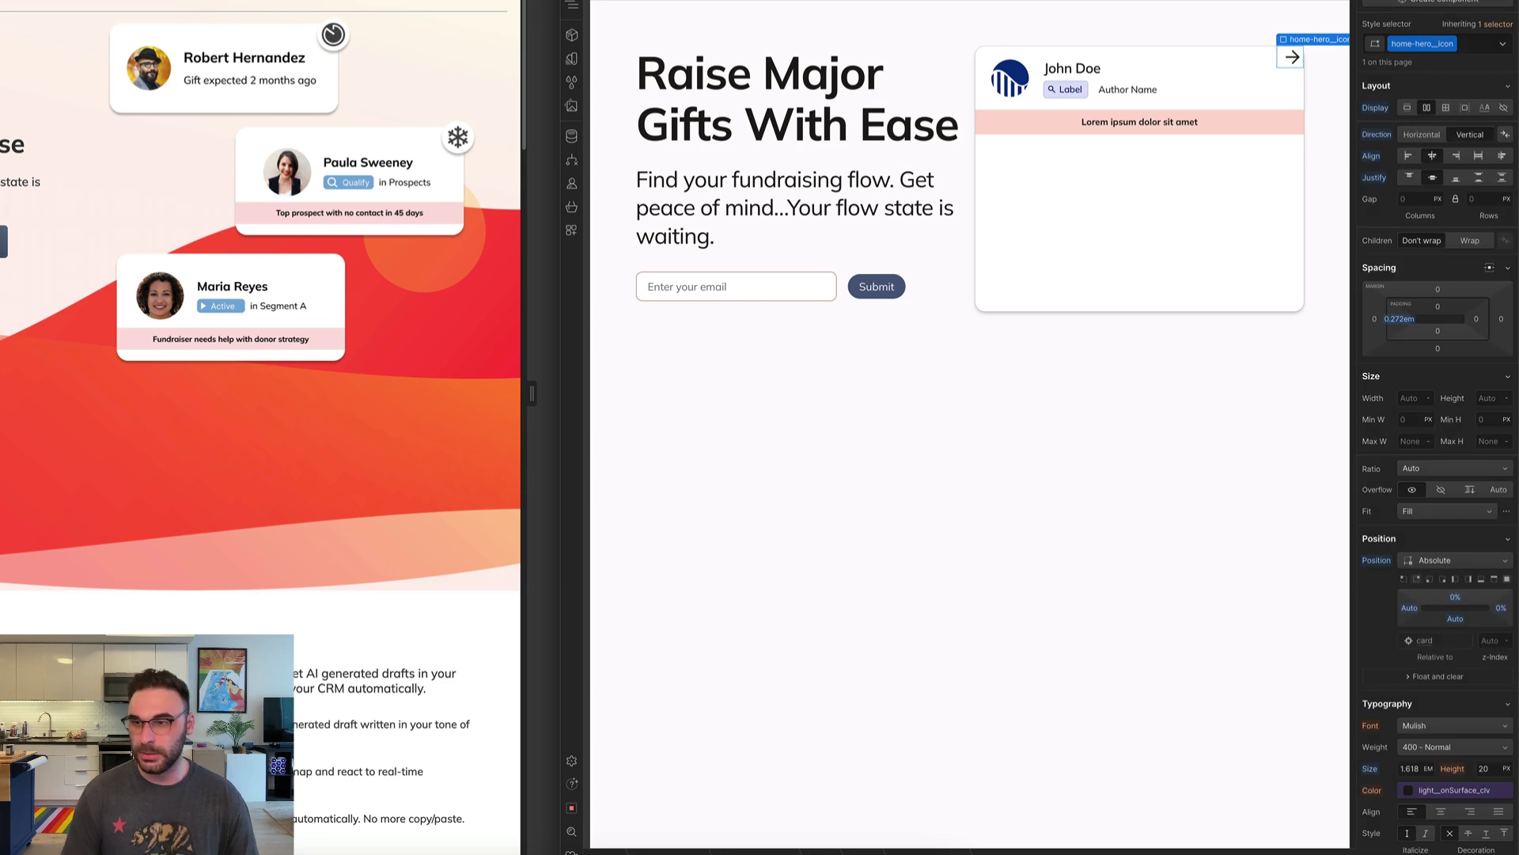
left_click(1399, 319, "shift")
Round the corners of home-hero__icon with a border radius of 100em
scroll(1437, 505, "down", 9)
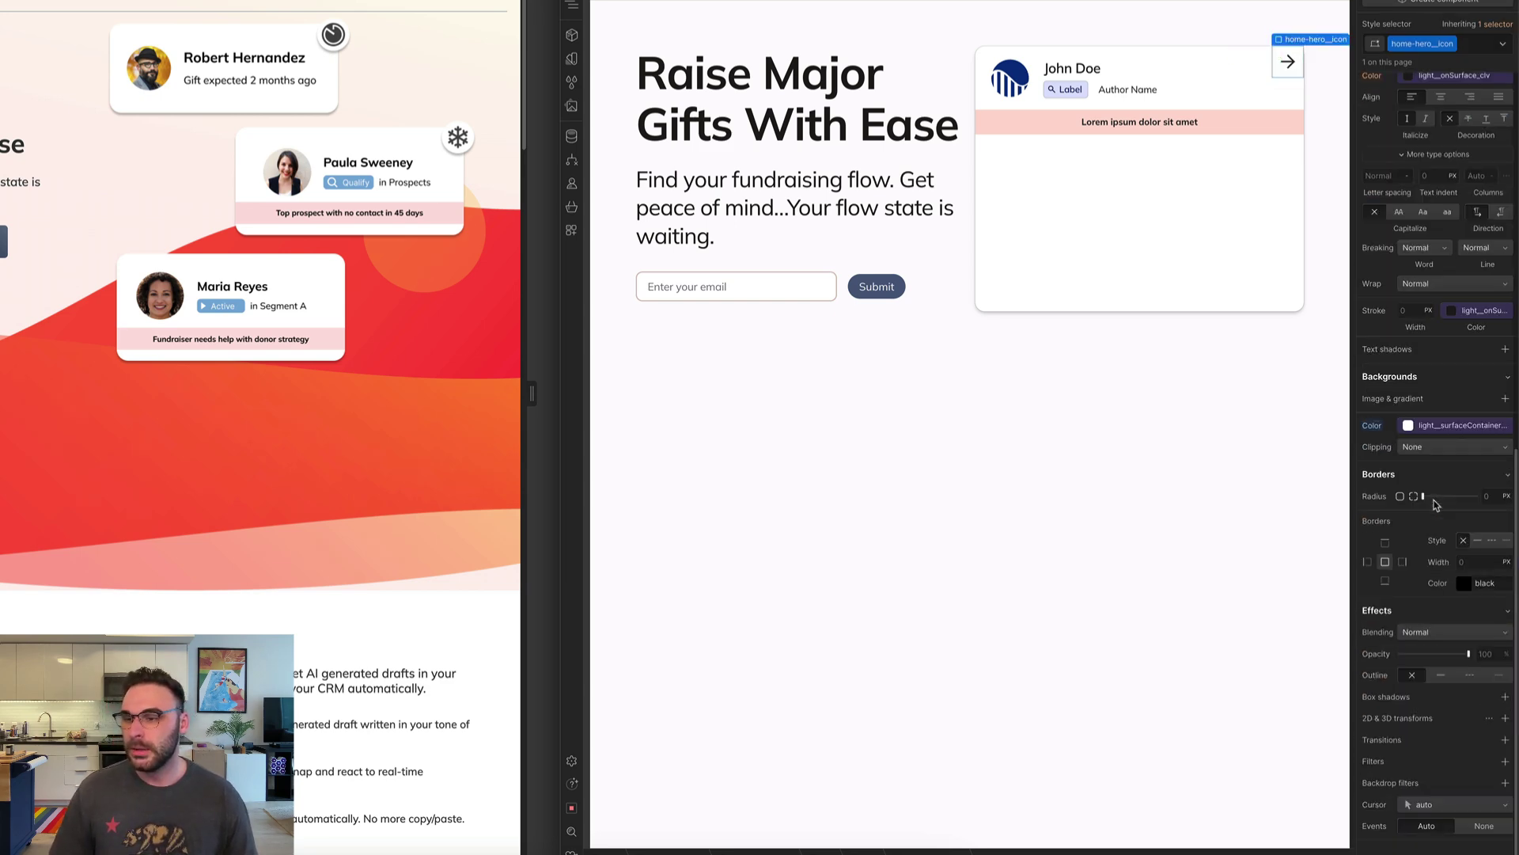
left_click(1491, 497)
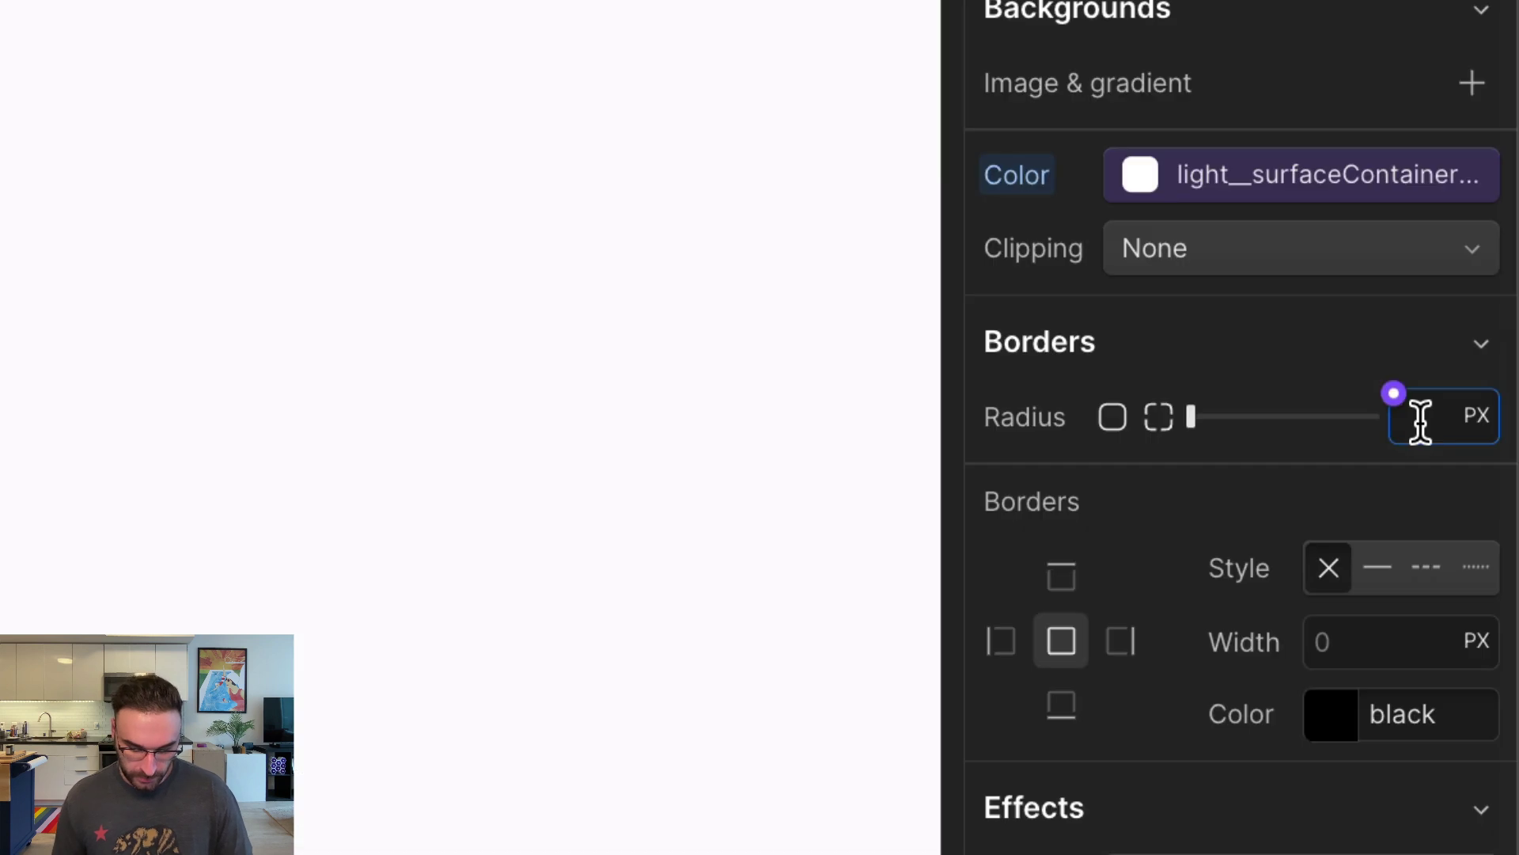
type("11")
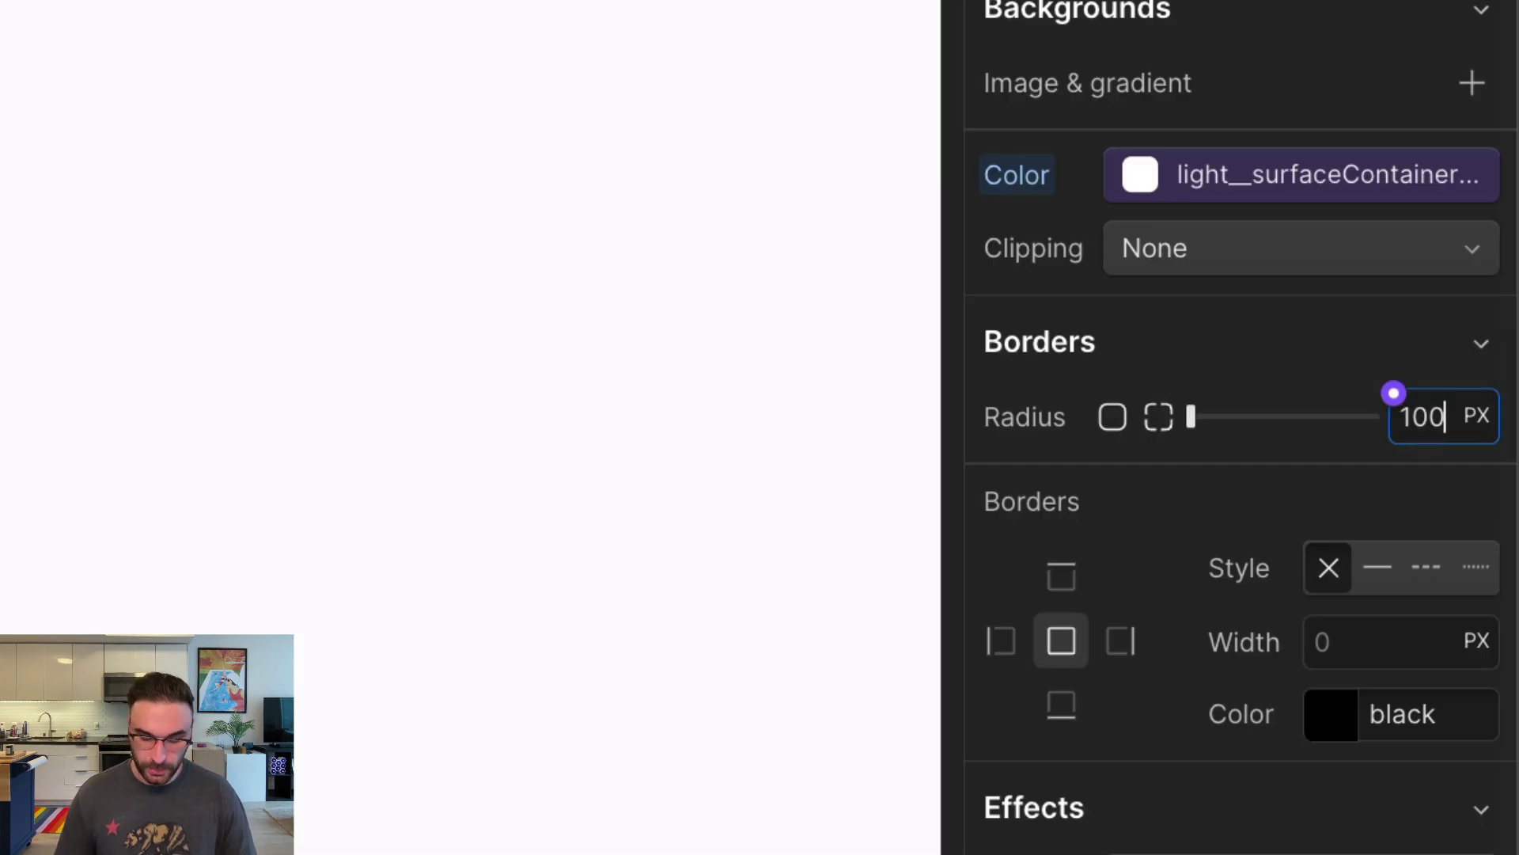
type("em")
key("Return")
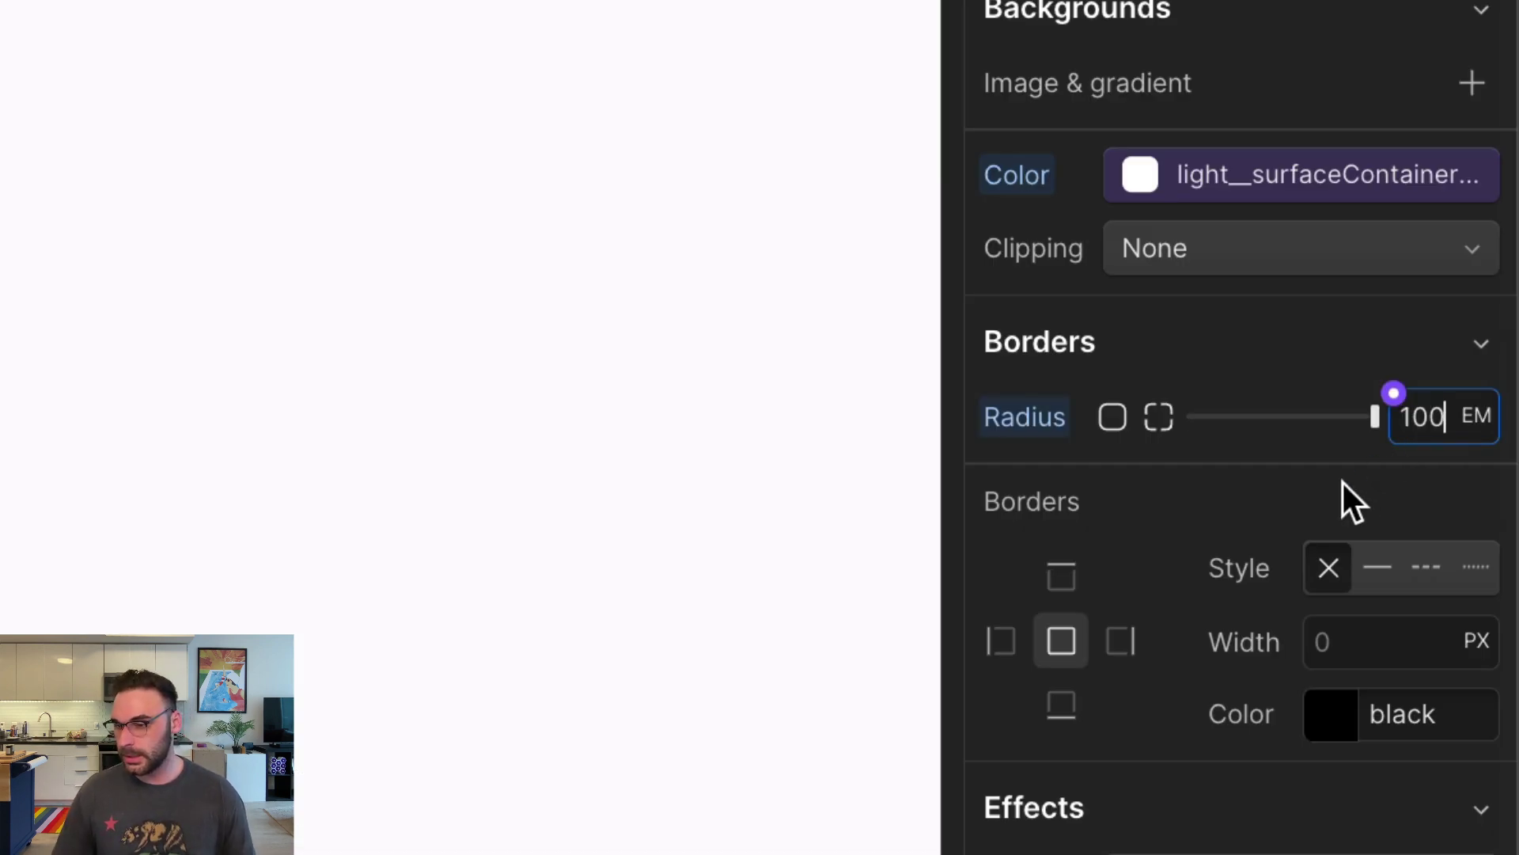
Add a box shadow to home-hero__icon
scroll(1393, 617, "down", 10)
left_click(1466, 347)
left_click(1236, 380)
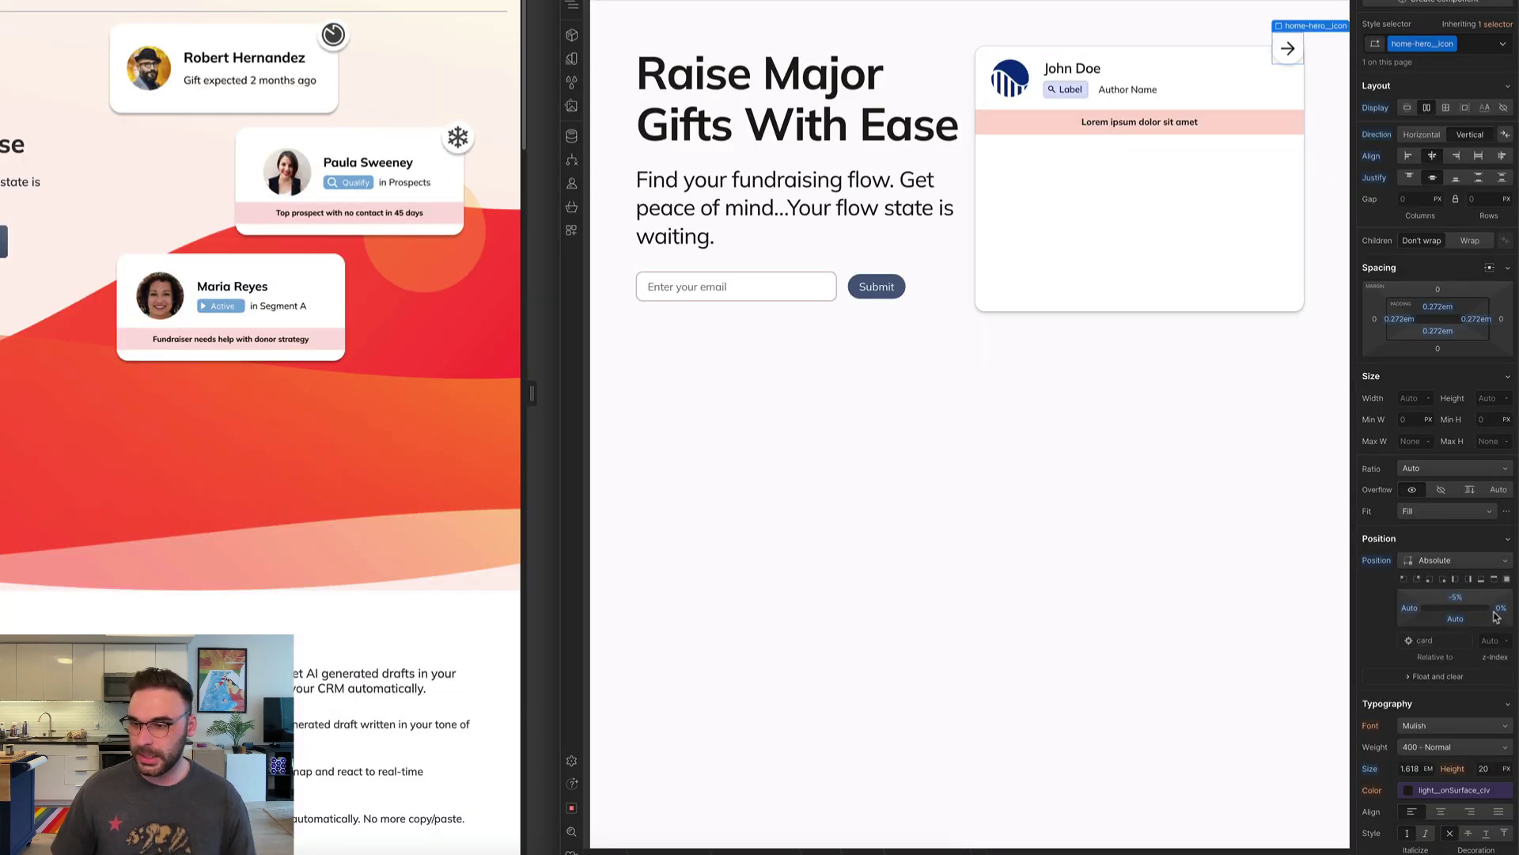
Offset the icon badge by -4% from the card's top and right edges so it overlaps the corner
left_click_drag(1496, 610, 1499, 610)
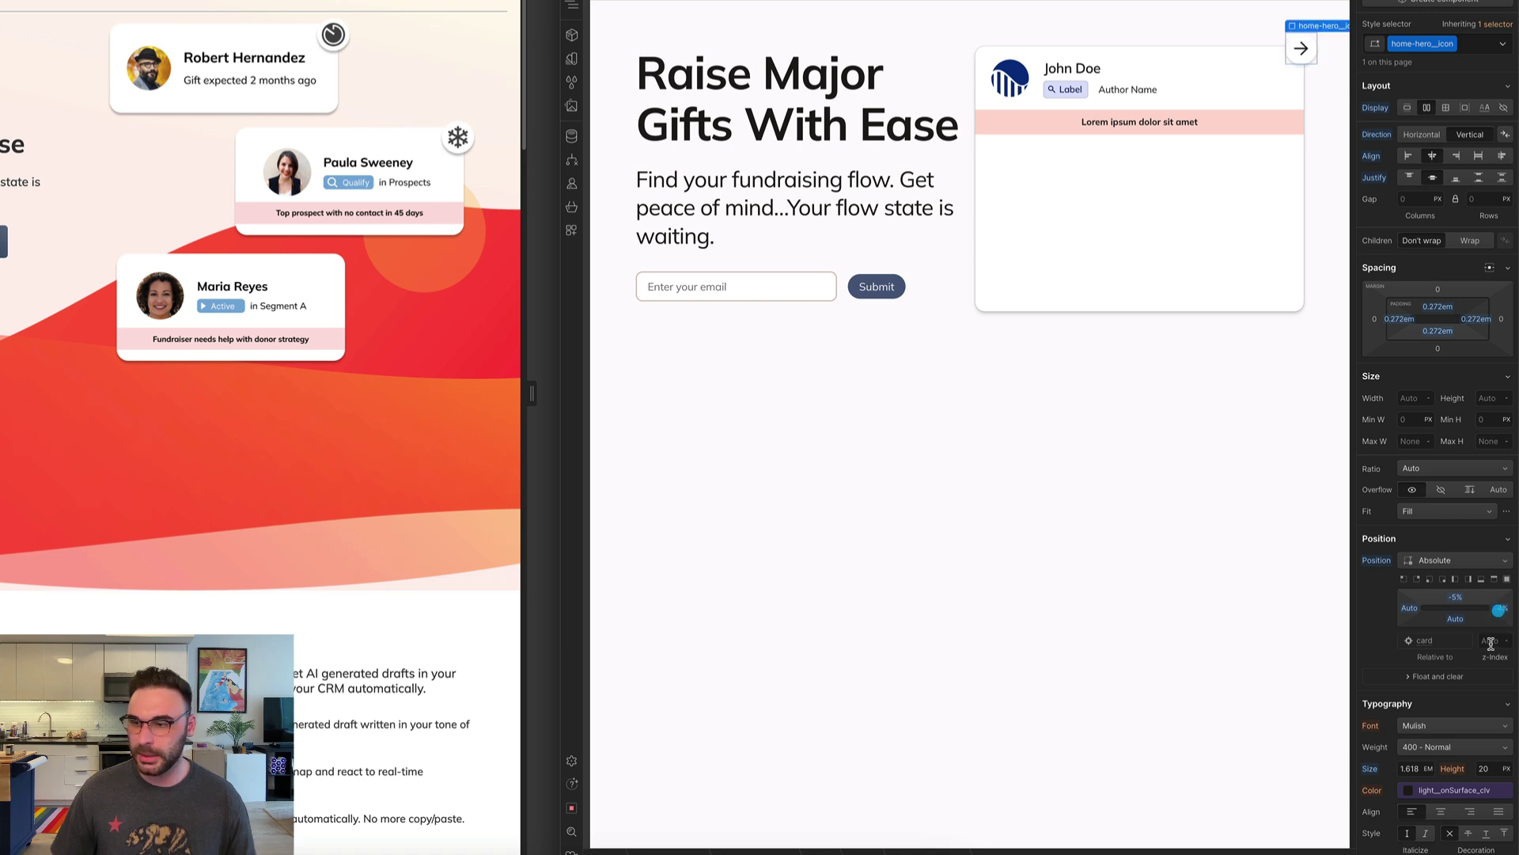
left_click(1460, 598)
left_click(1053, 439)
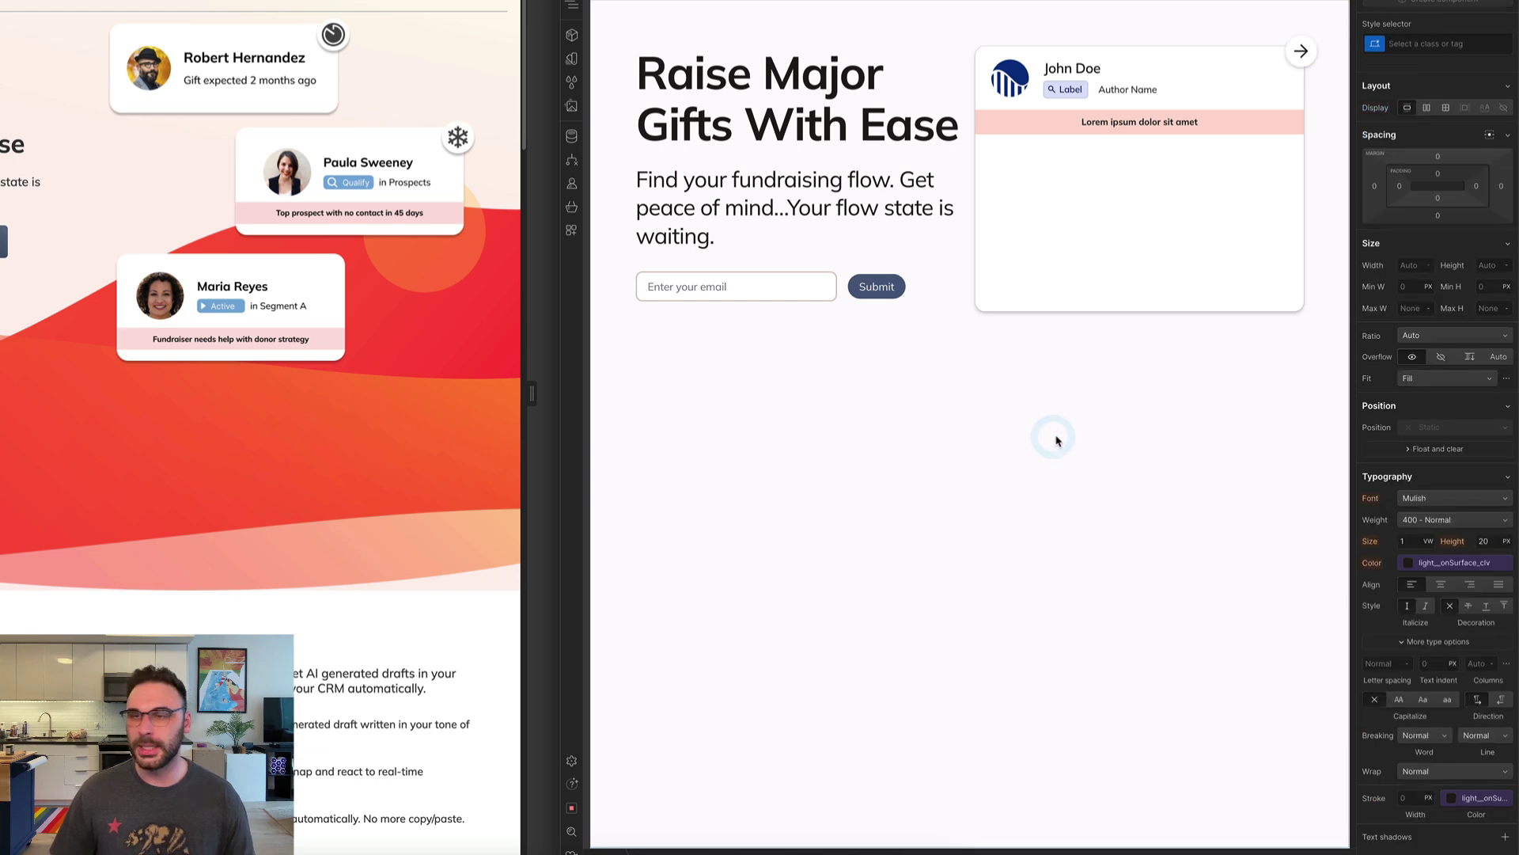
Change the corner badge's icon to the Material symbol speed
left_click(1301, 52)
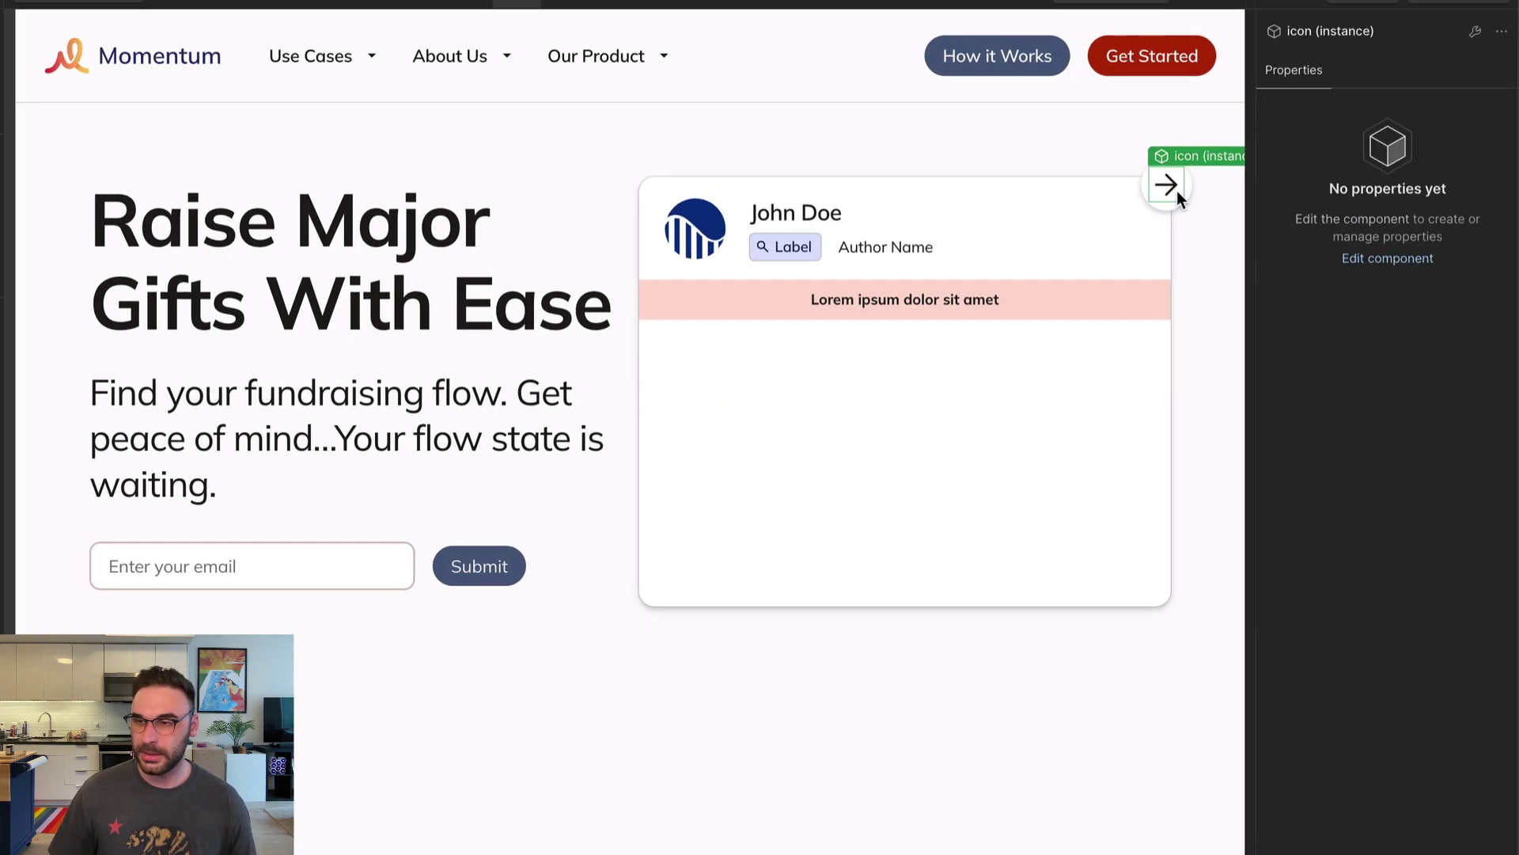
left_click(1251, 99)
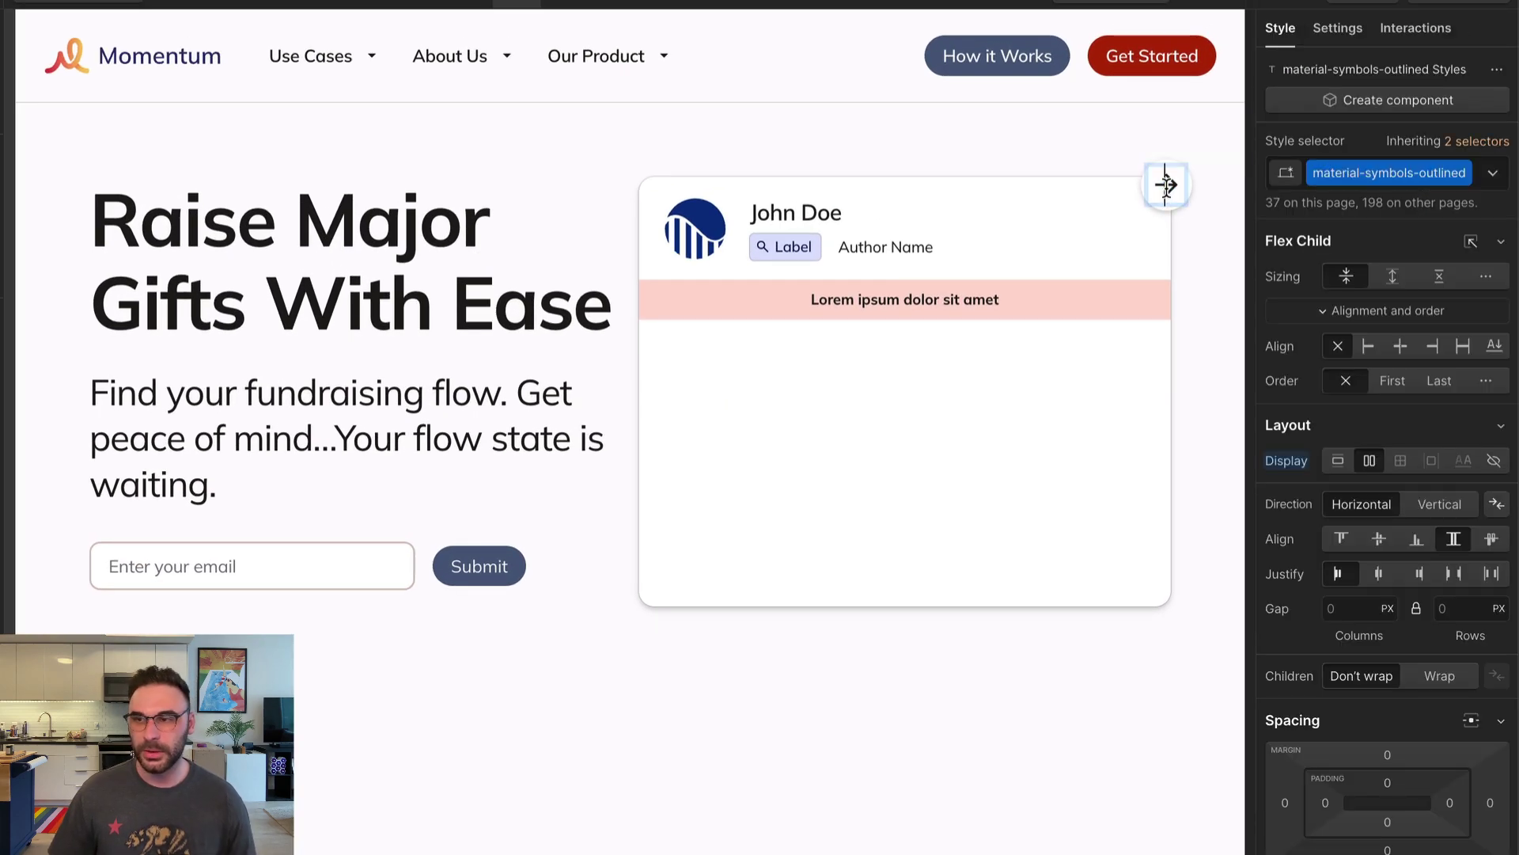
double_click(1251, 100)
type("speed")
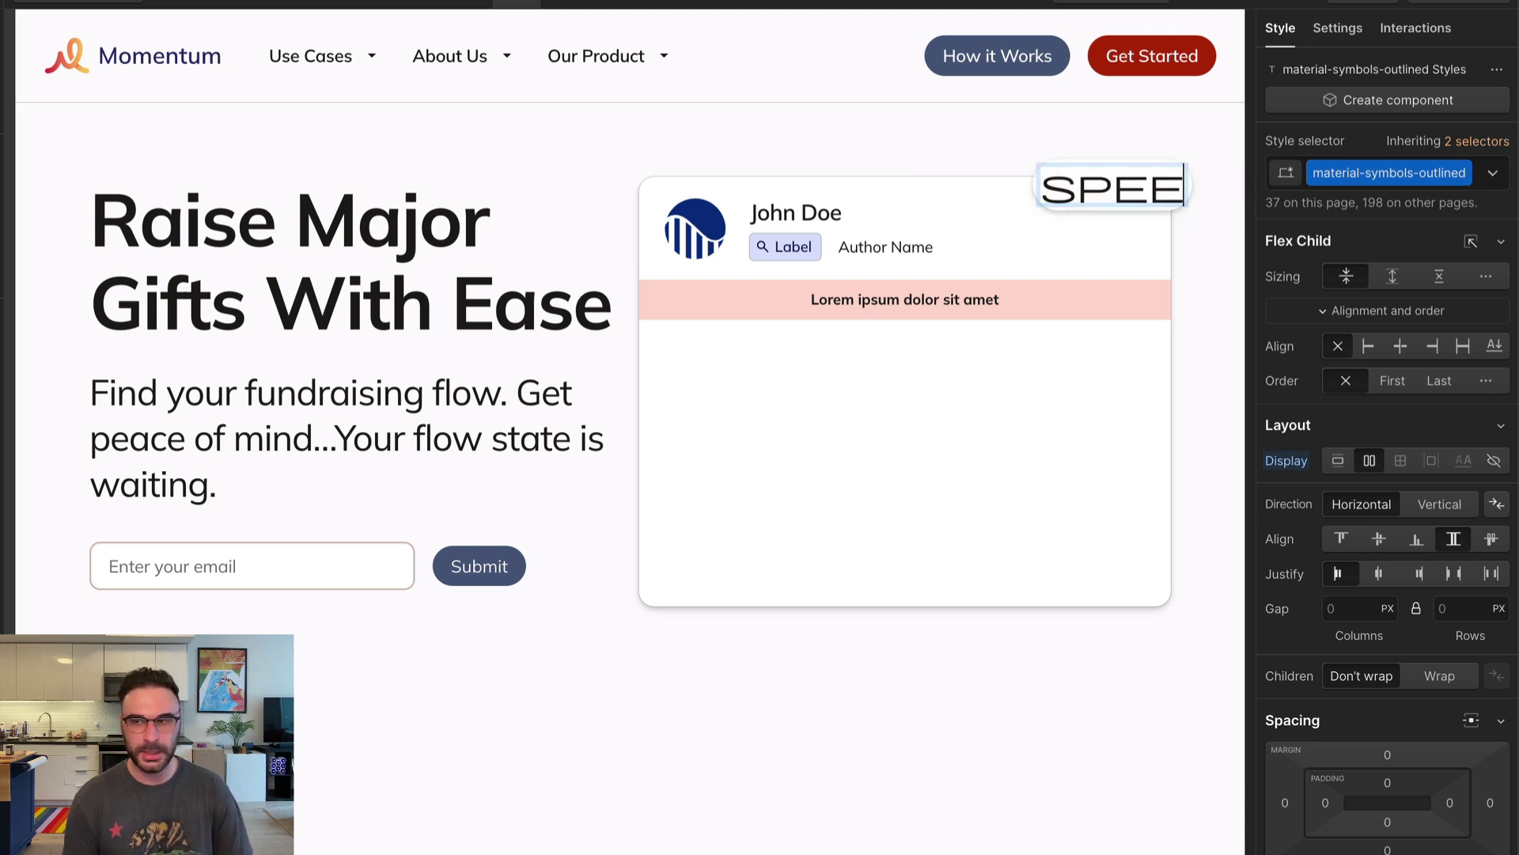
key("Escape")
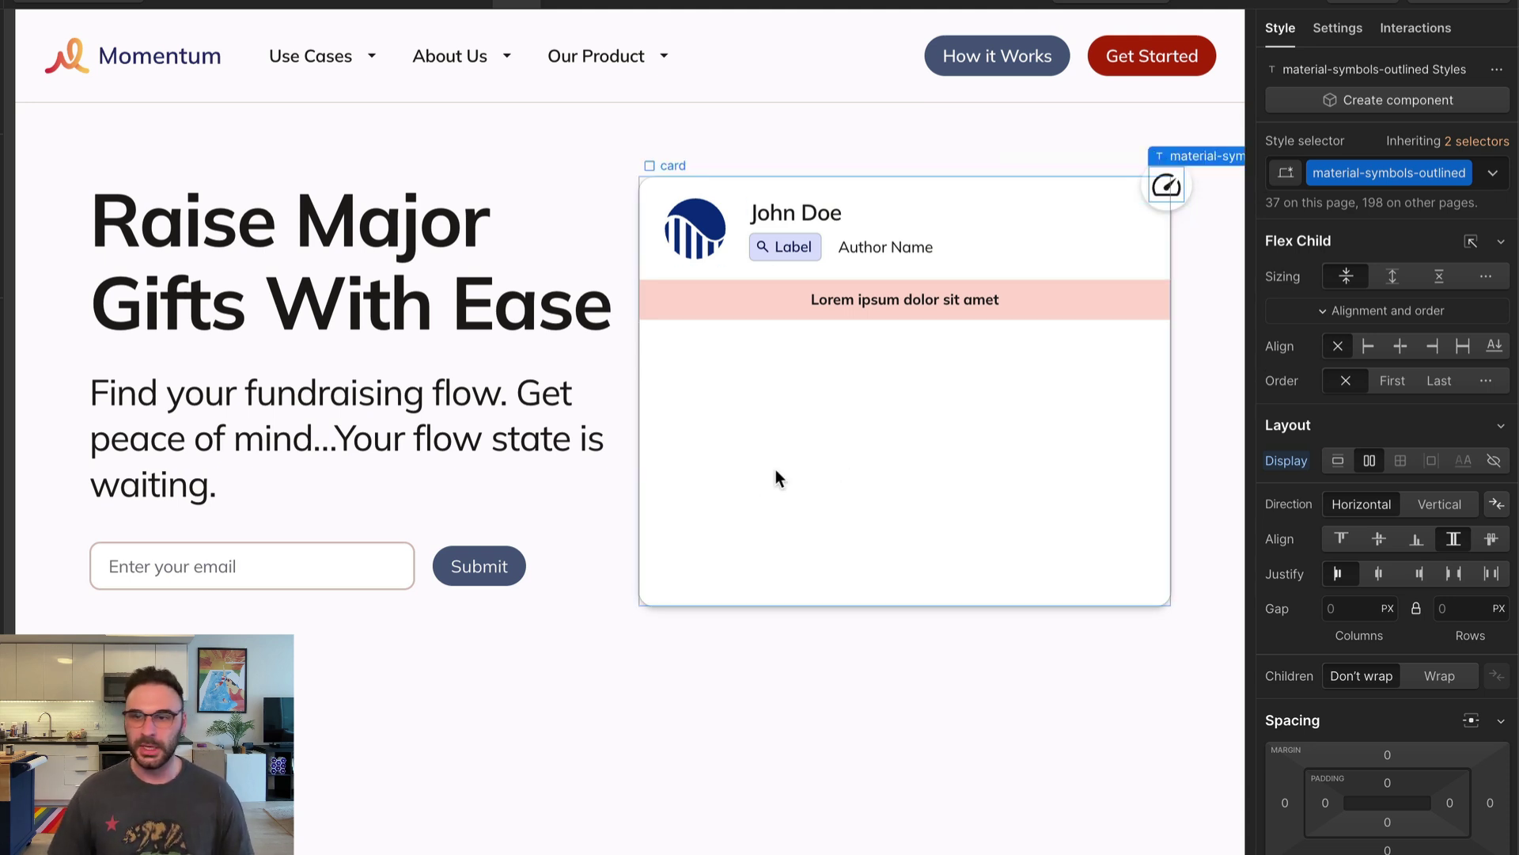
Wrap the hero card in a new div block and give it the classes grid and col__3
left_click(748, 480)
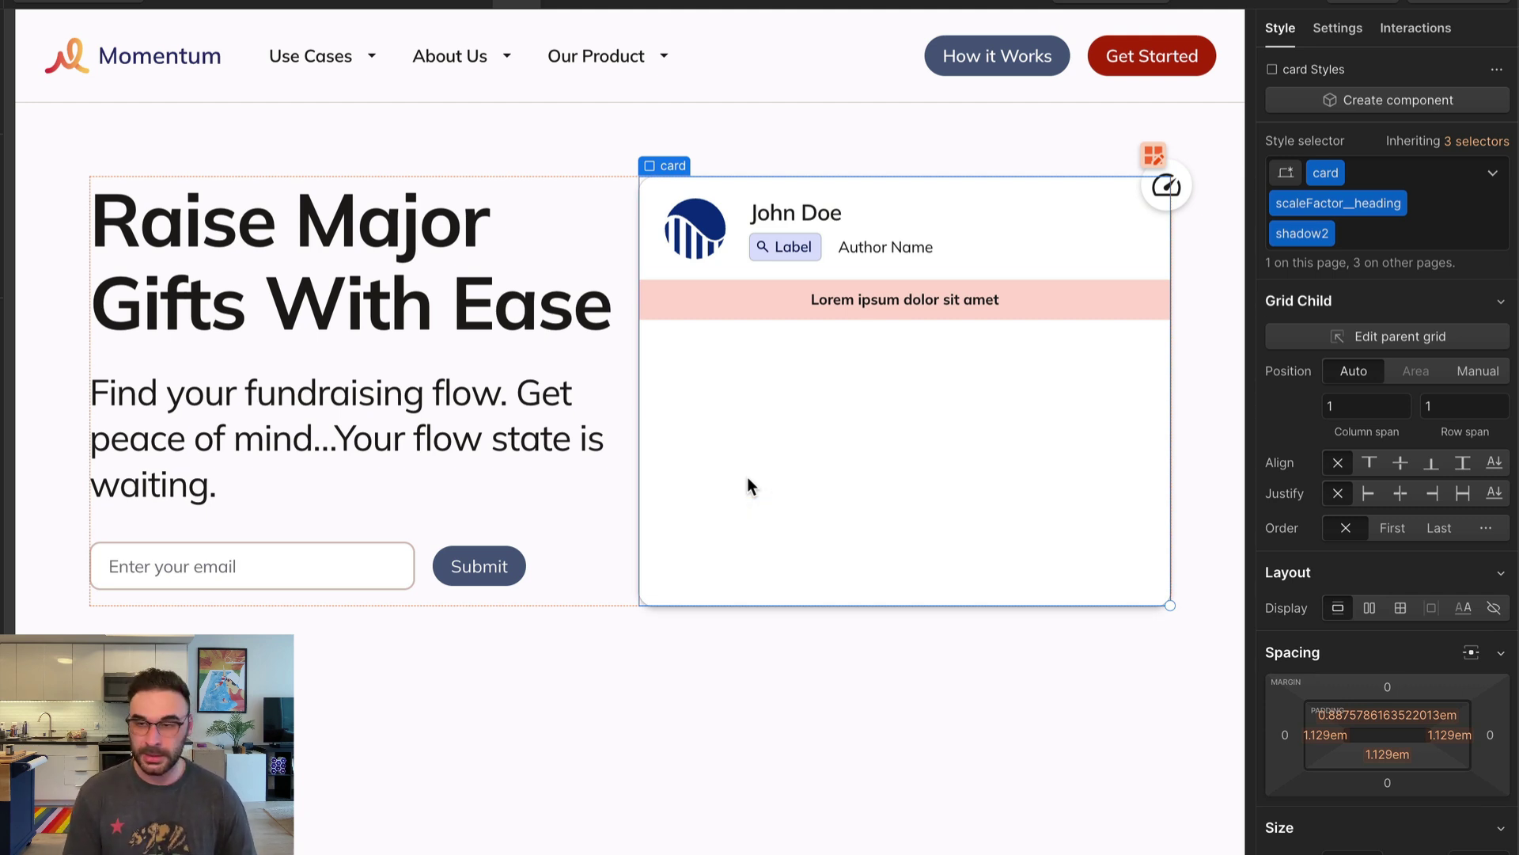
key("super+alt+g")
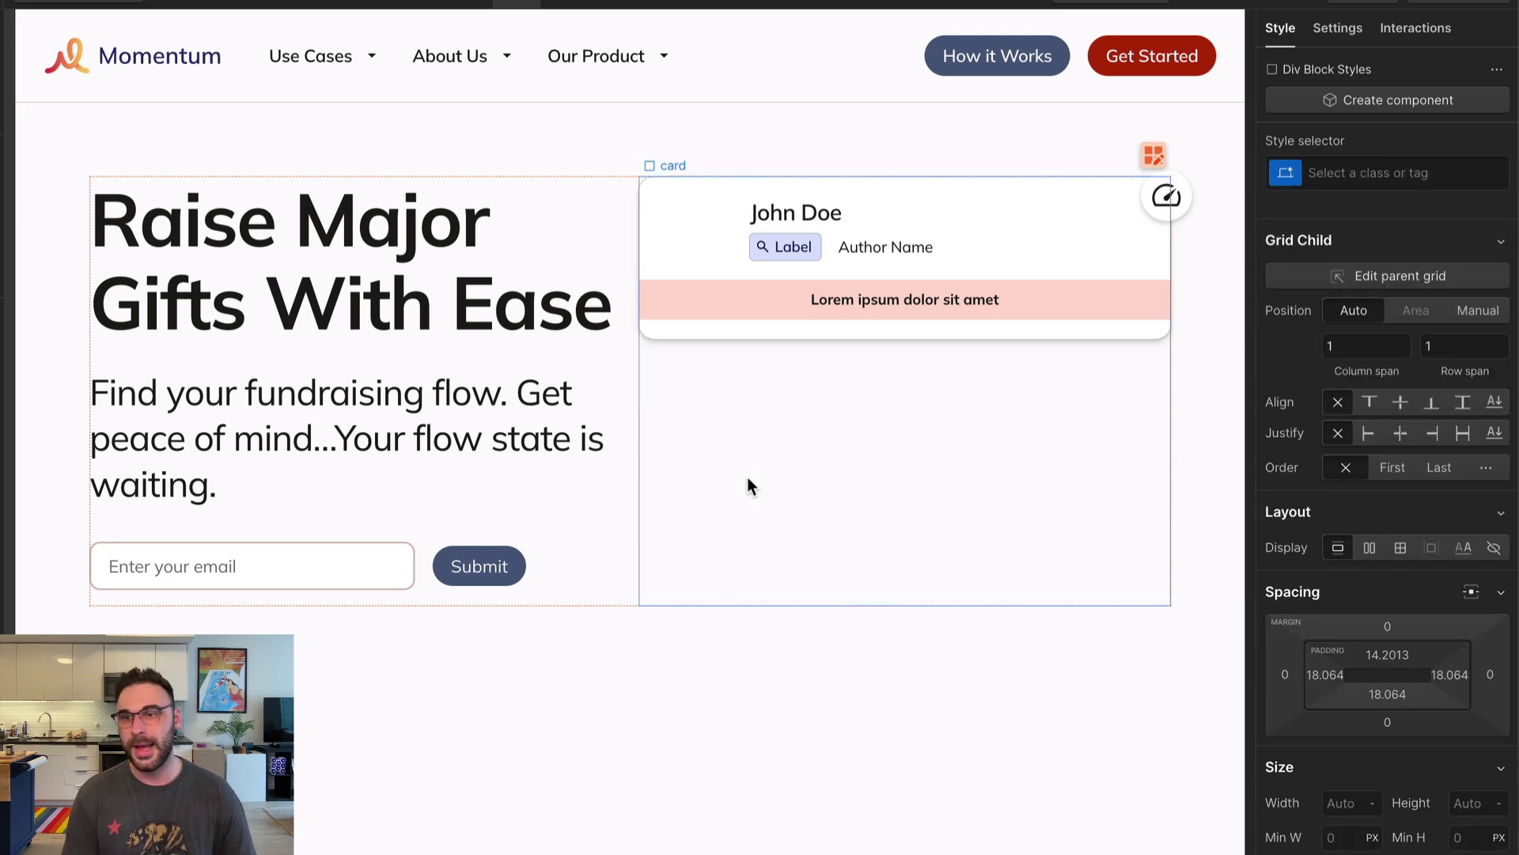
key("super+Return")
type("grid")
key("Return")
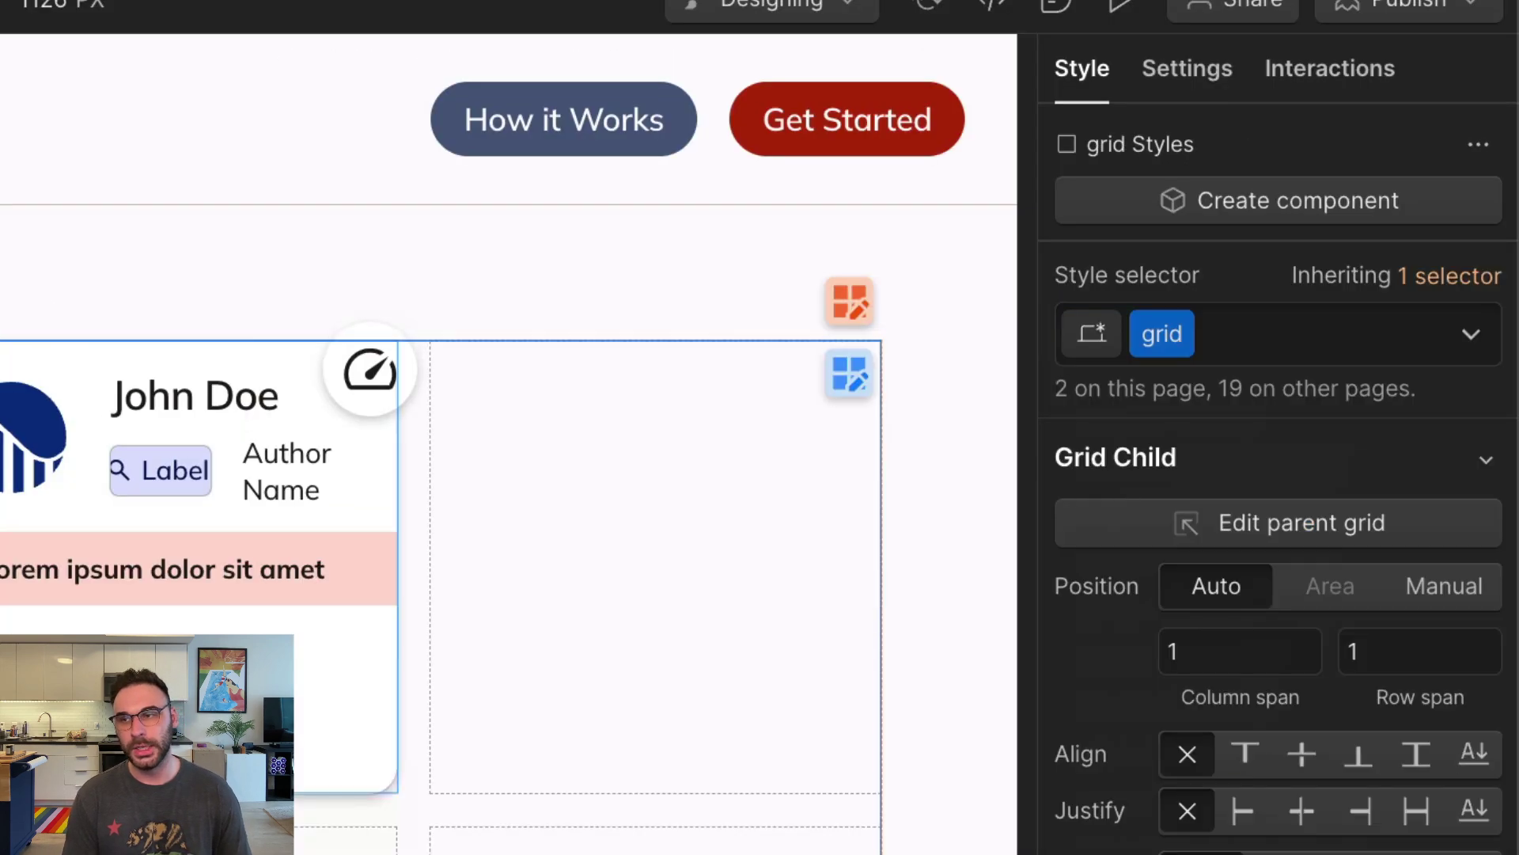
type("col__3")
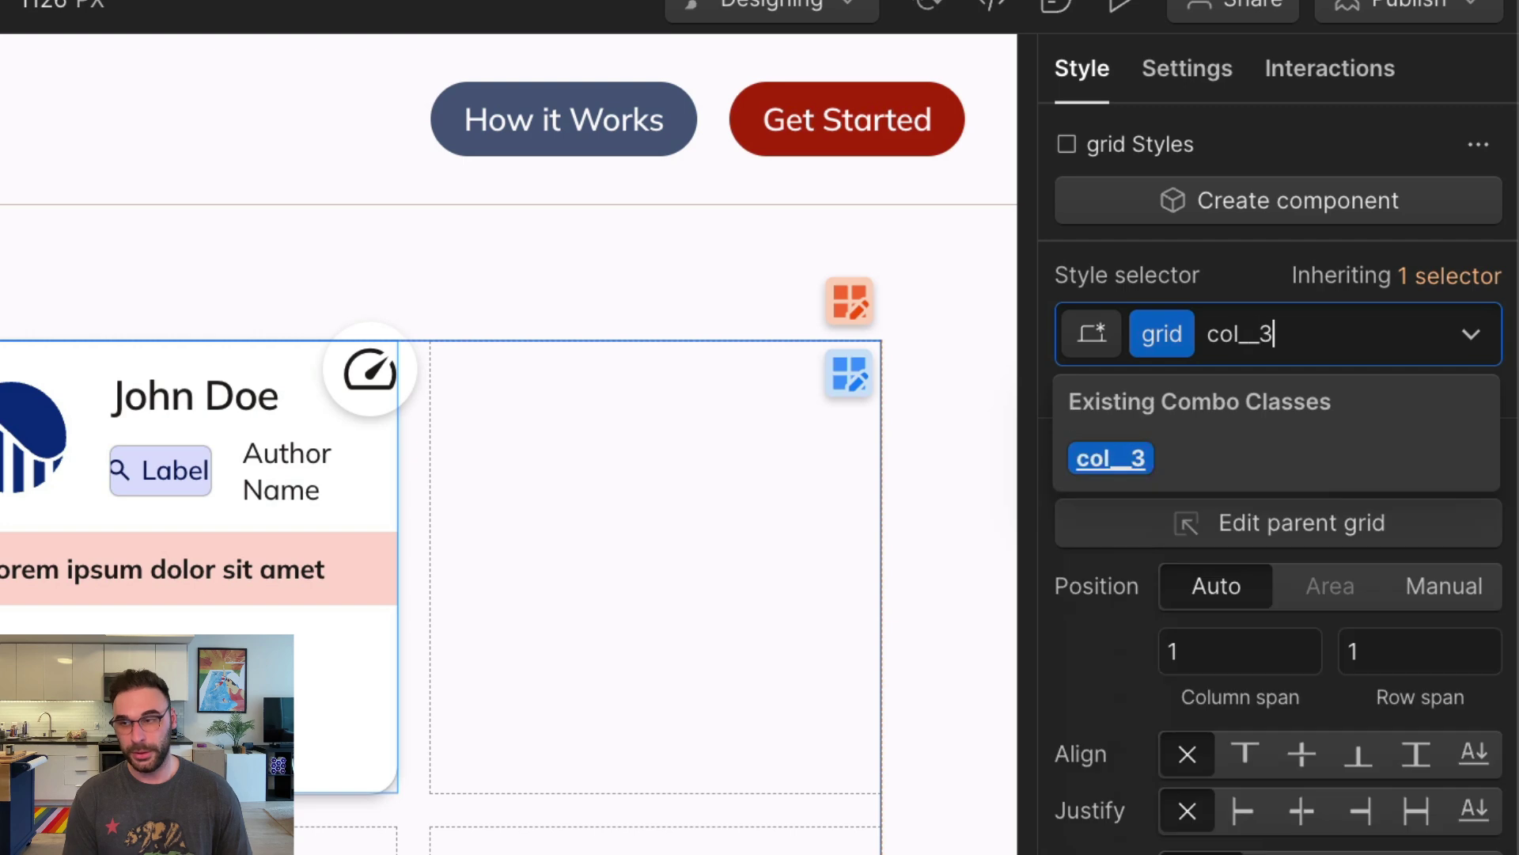
key("Return")
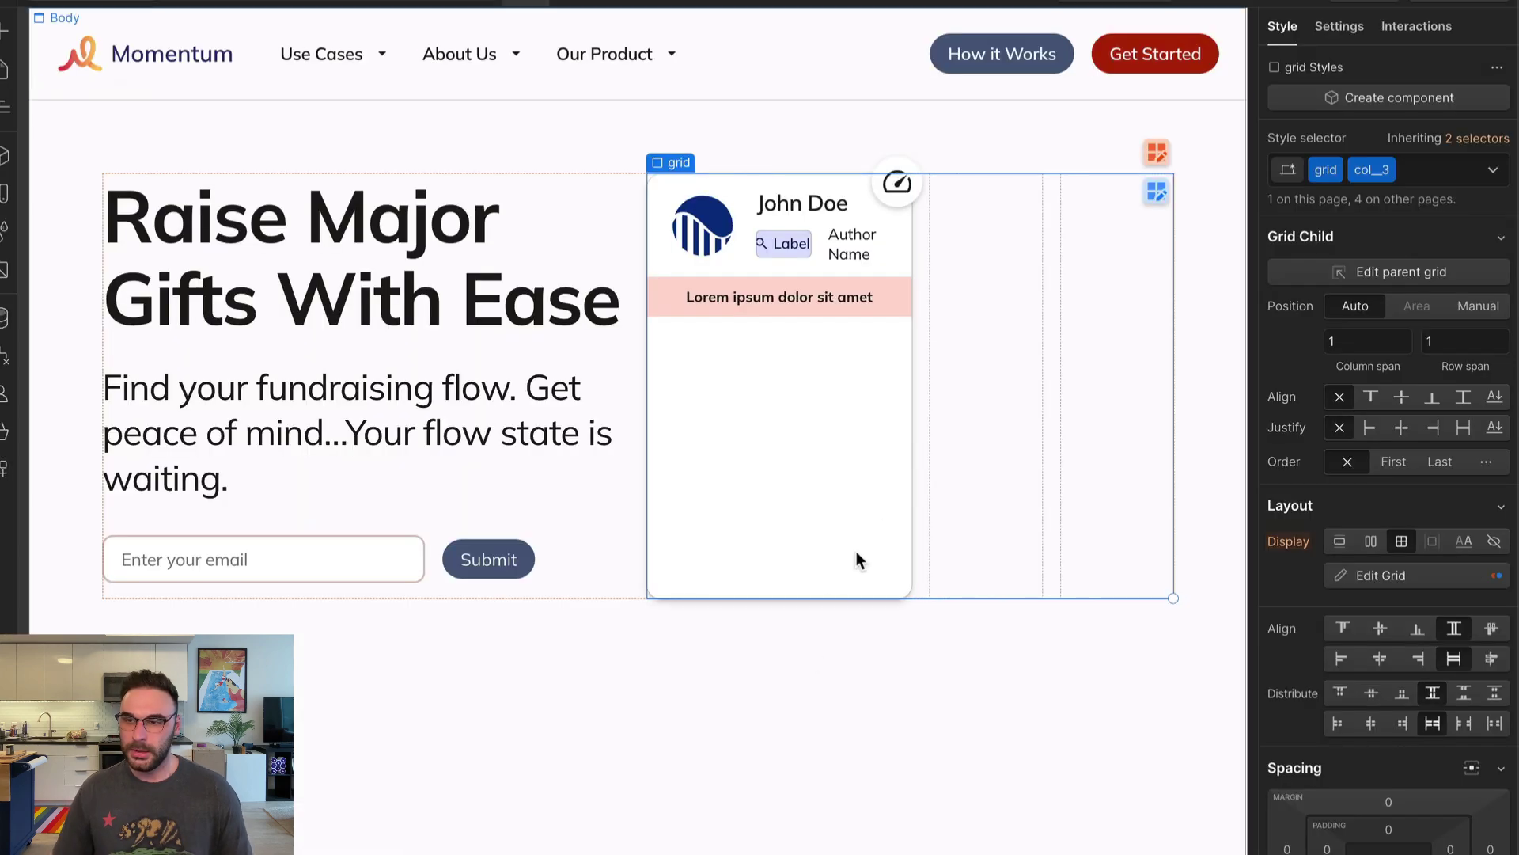
Set the card's column span to 2 and duplicate the card twice within the grid
left_click(875, 502)
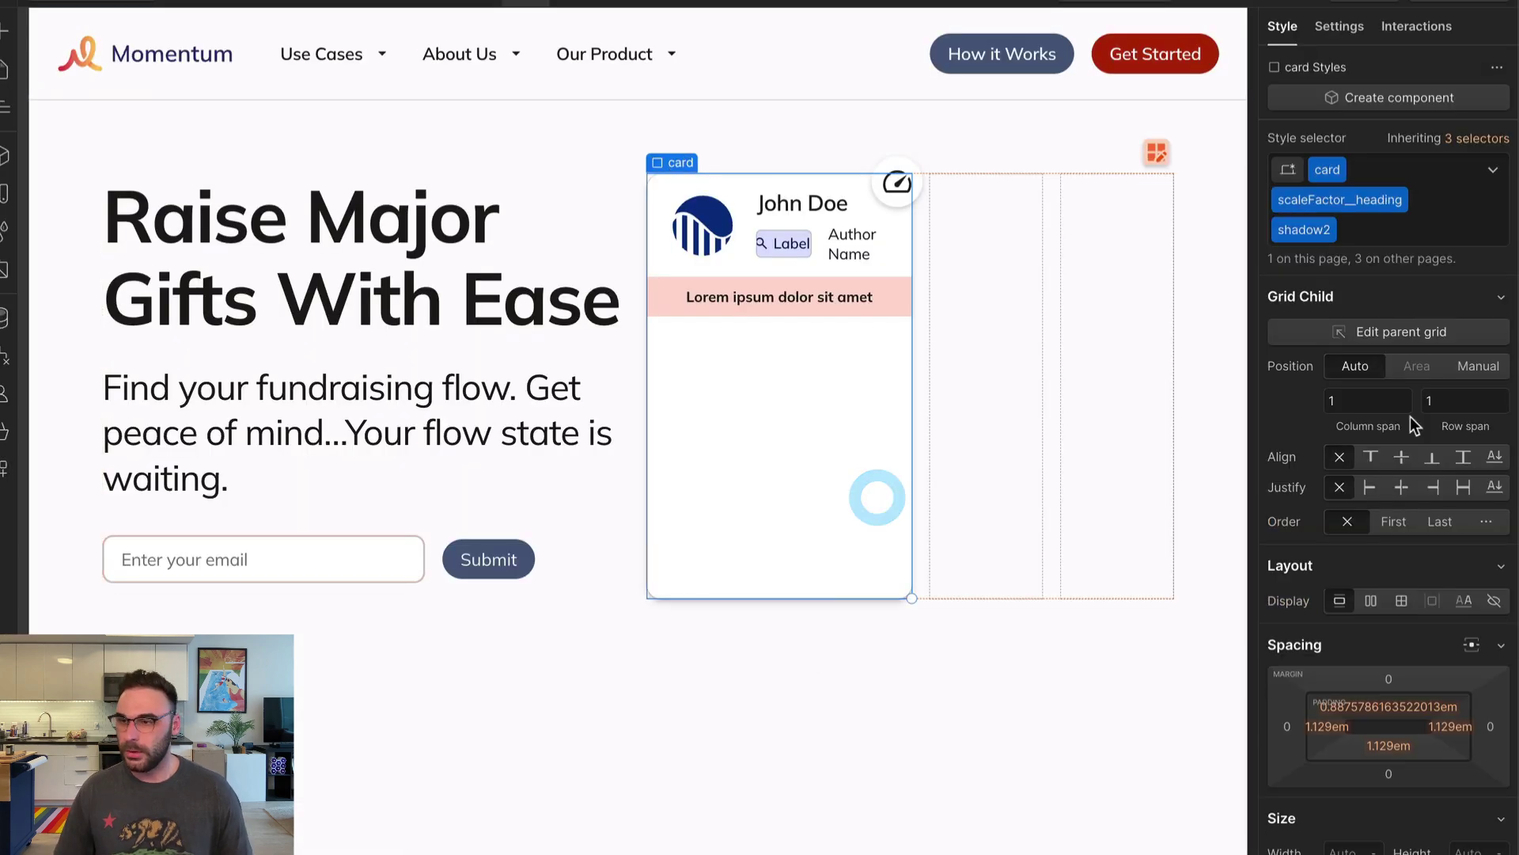
left_click(1257, 760)
type("2")
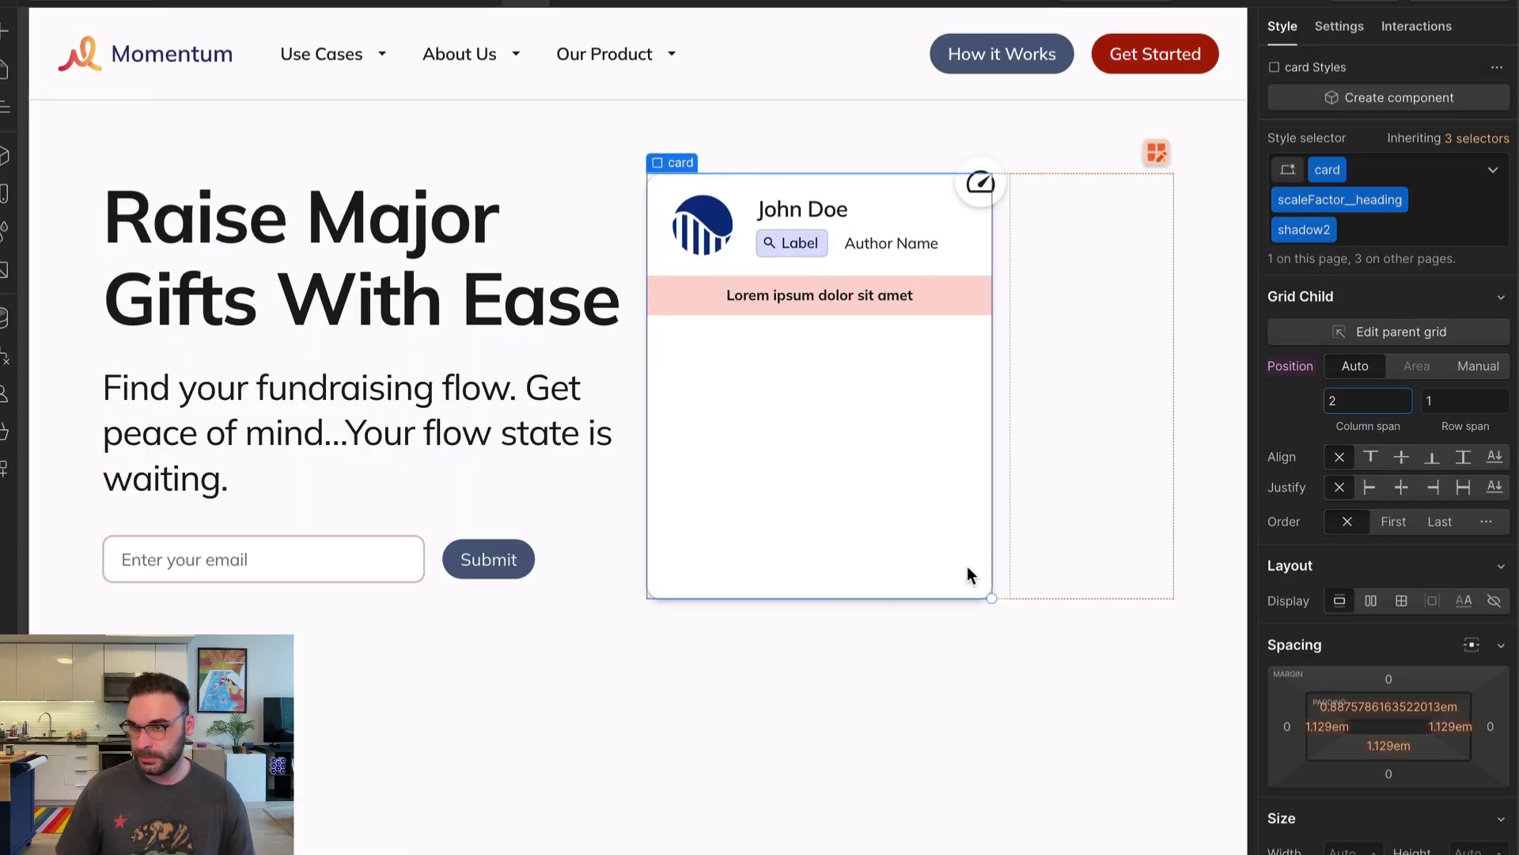
key("ctrl+d")
key("ctrl+d")
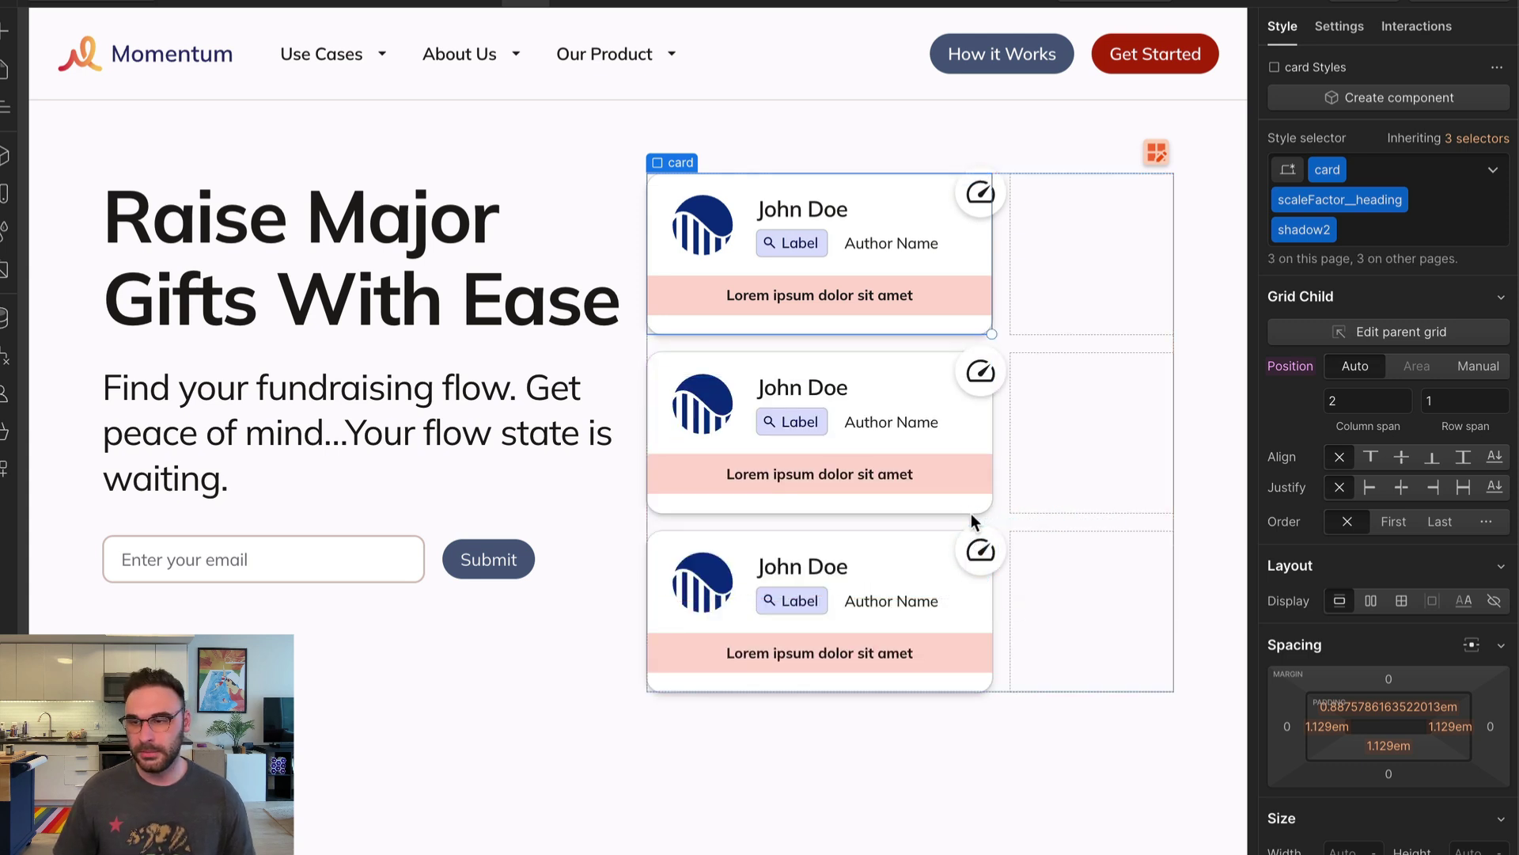
Position the middle card manually in the grid, from column start 2 to column end 3
left_click(1477, 365)
left_click(1346, 395)
type("2")
key("Tab")
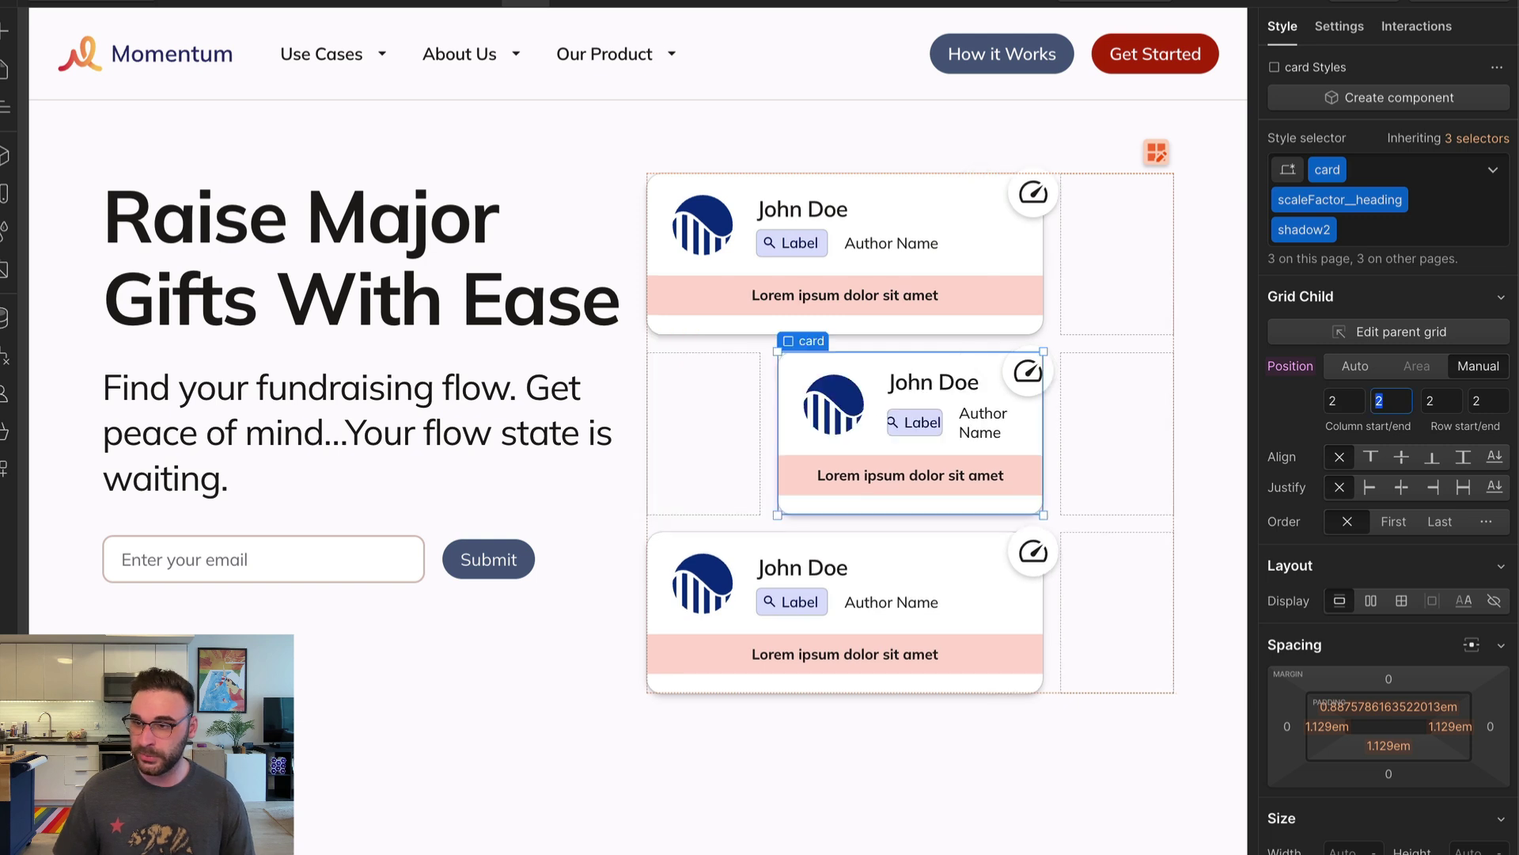
type("3")
key("Tab")
Change the middle card's corner badge icon to the Material symbol AC_UNIT
left_click(981, 608)
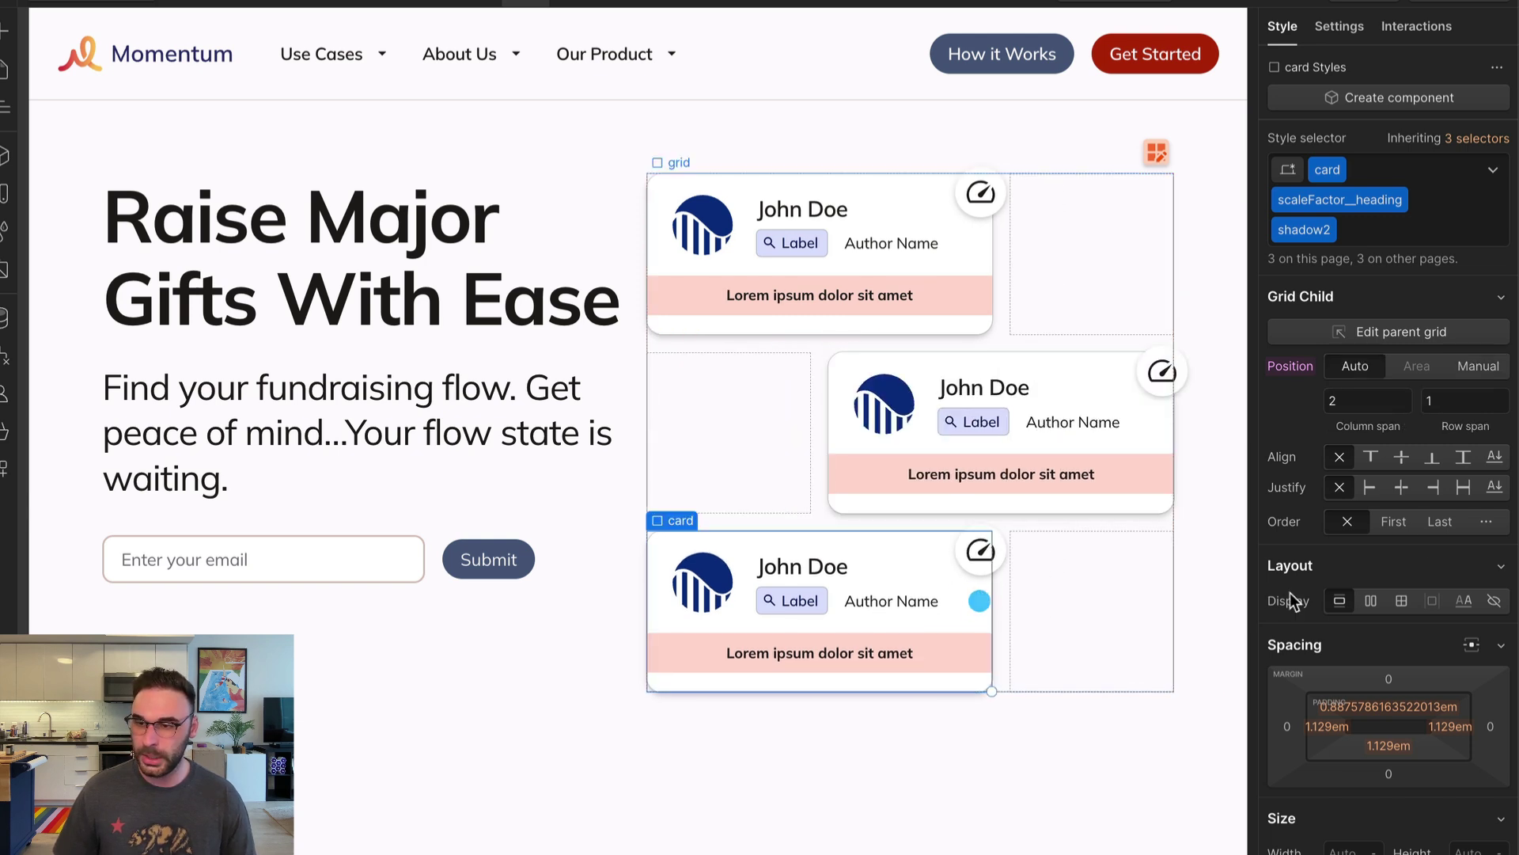
left_click(778, 589)
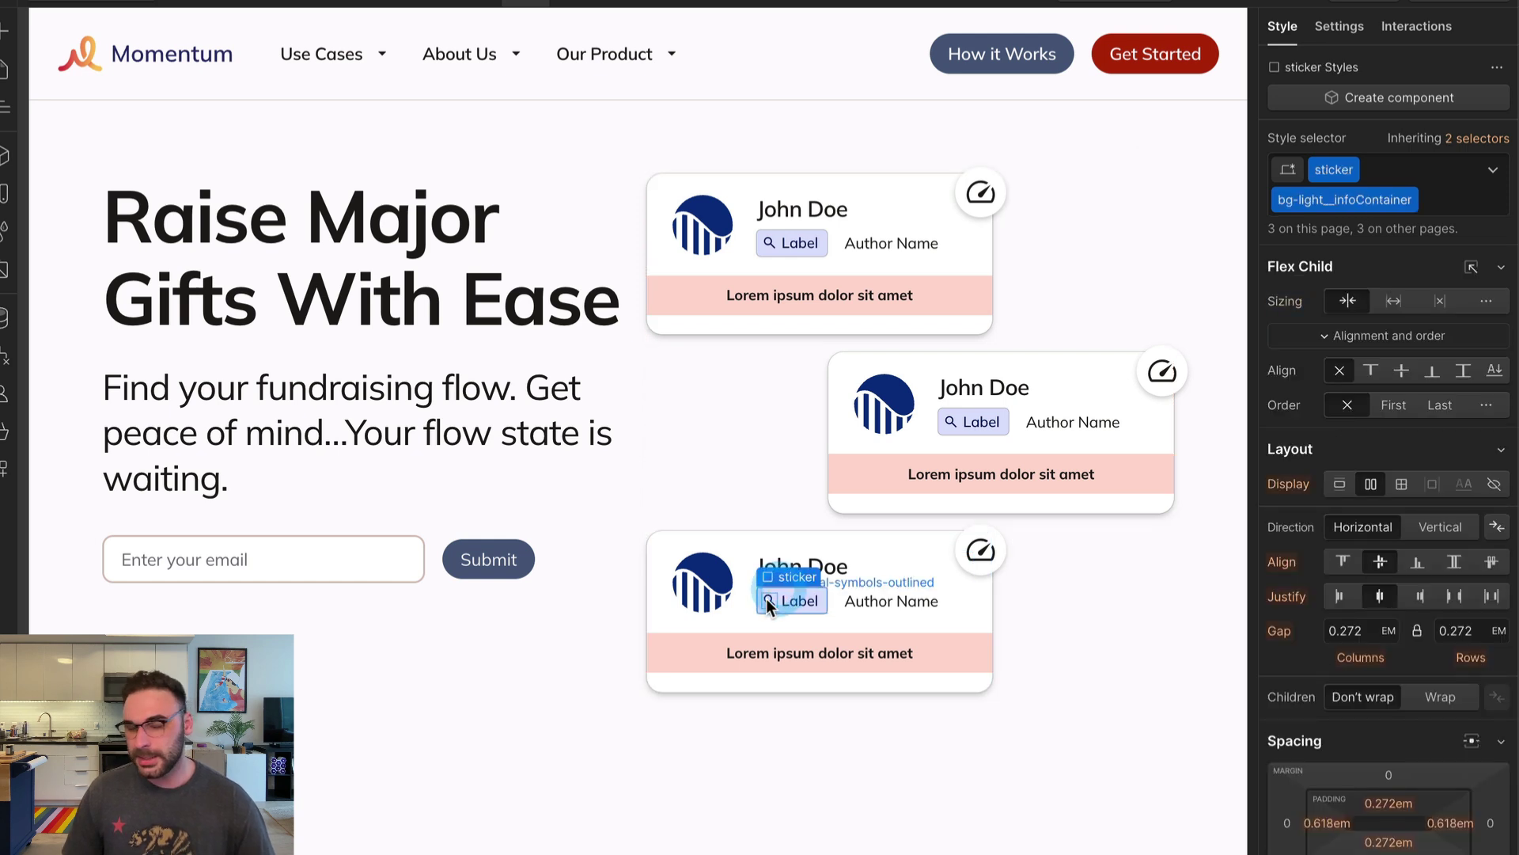
double_click(1168, 373)
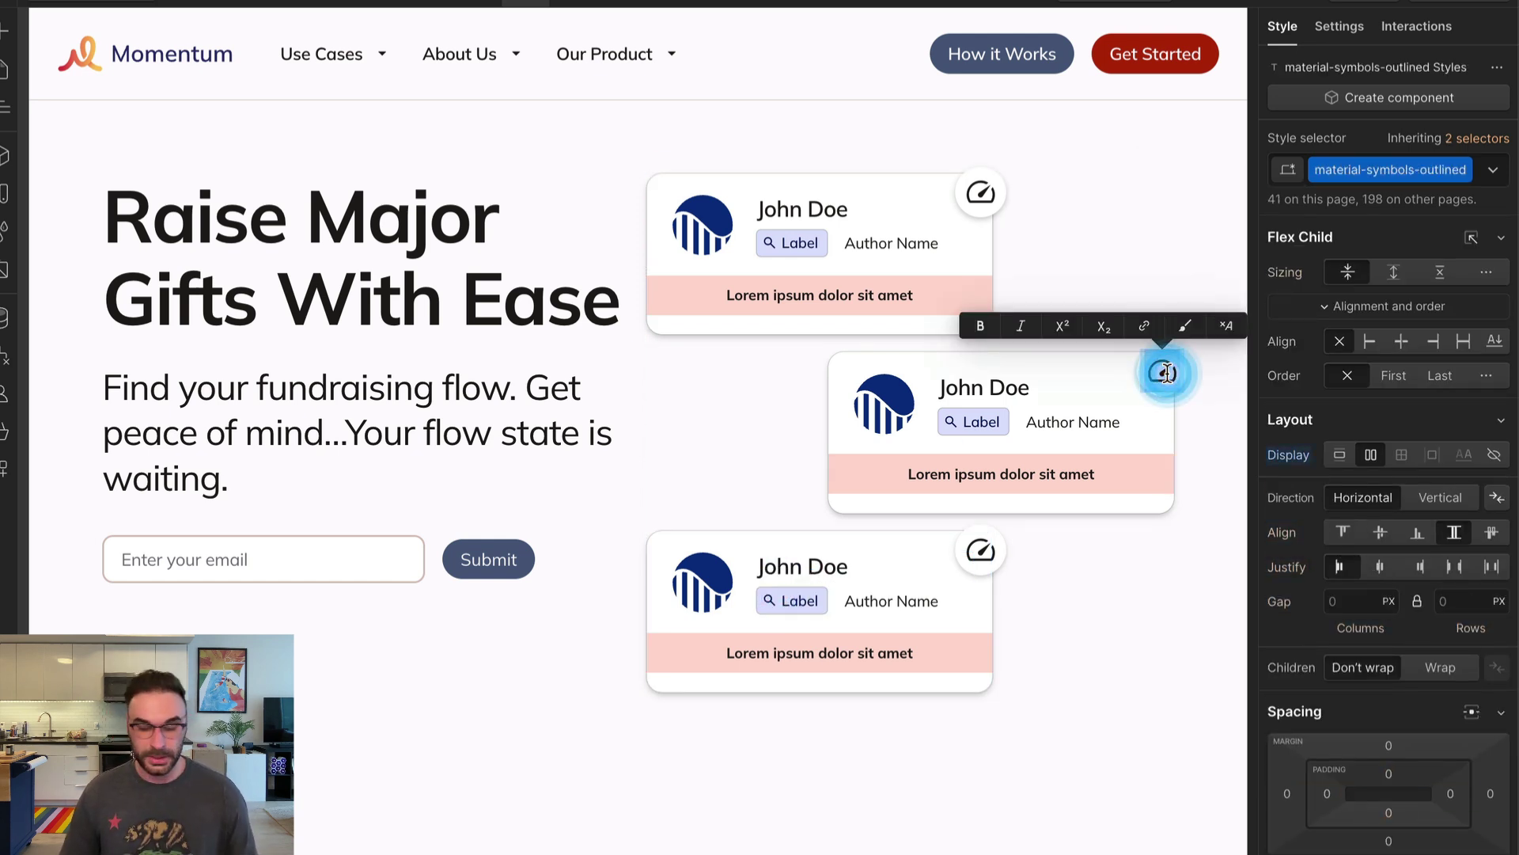
type("AC")
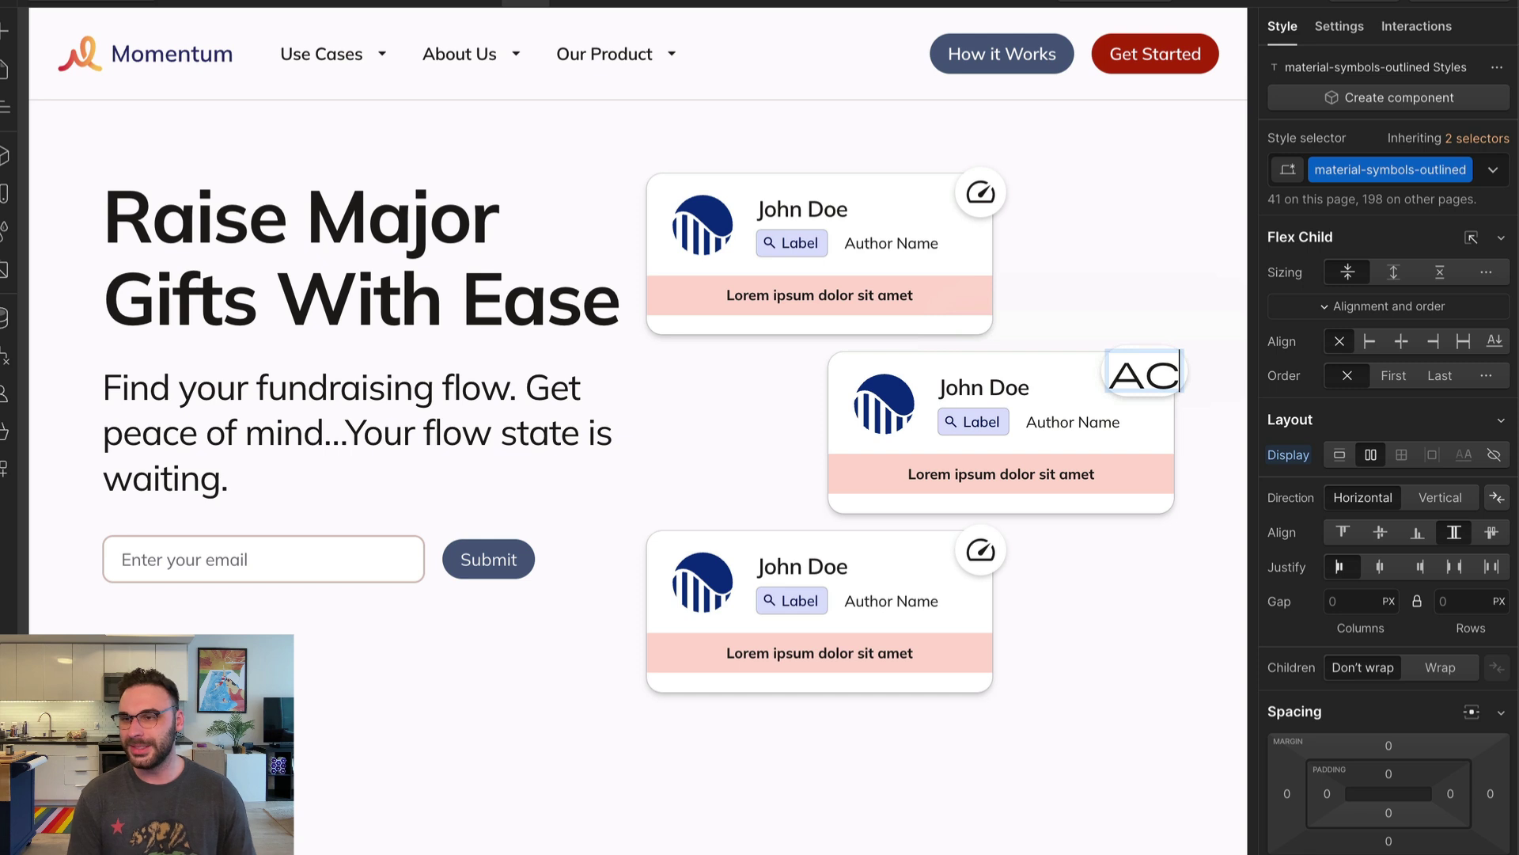
type("_UNIT")
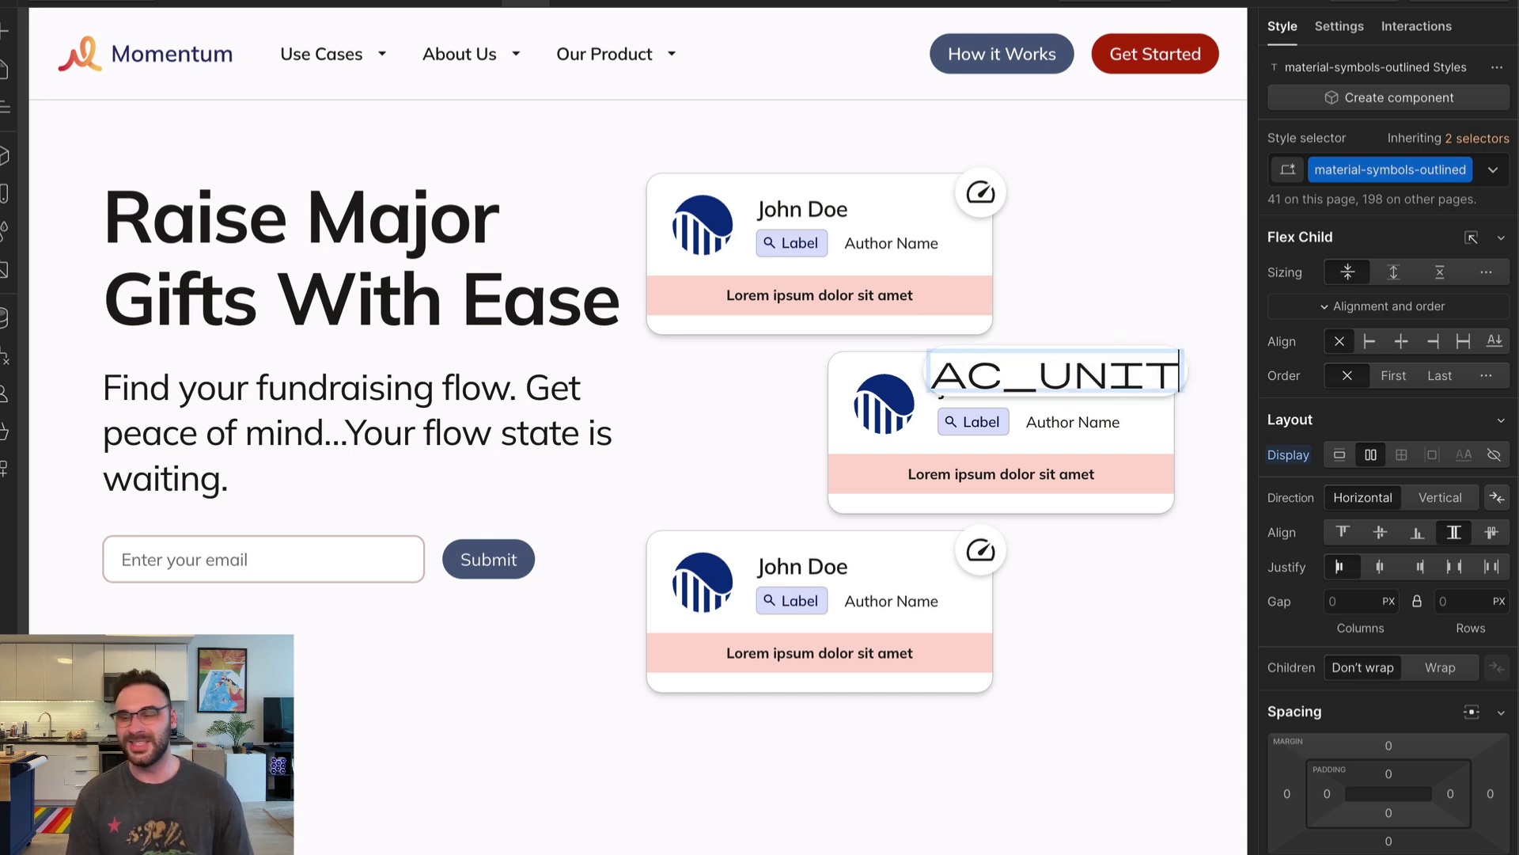
key("Escape")
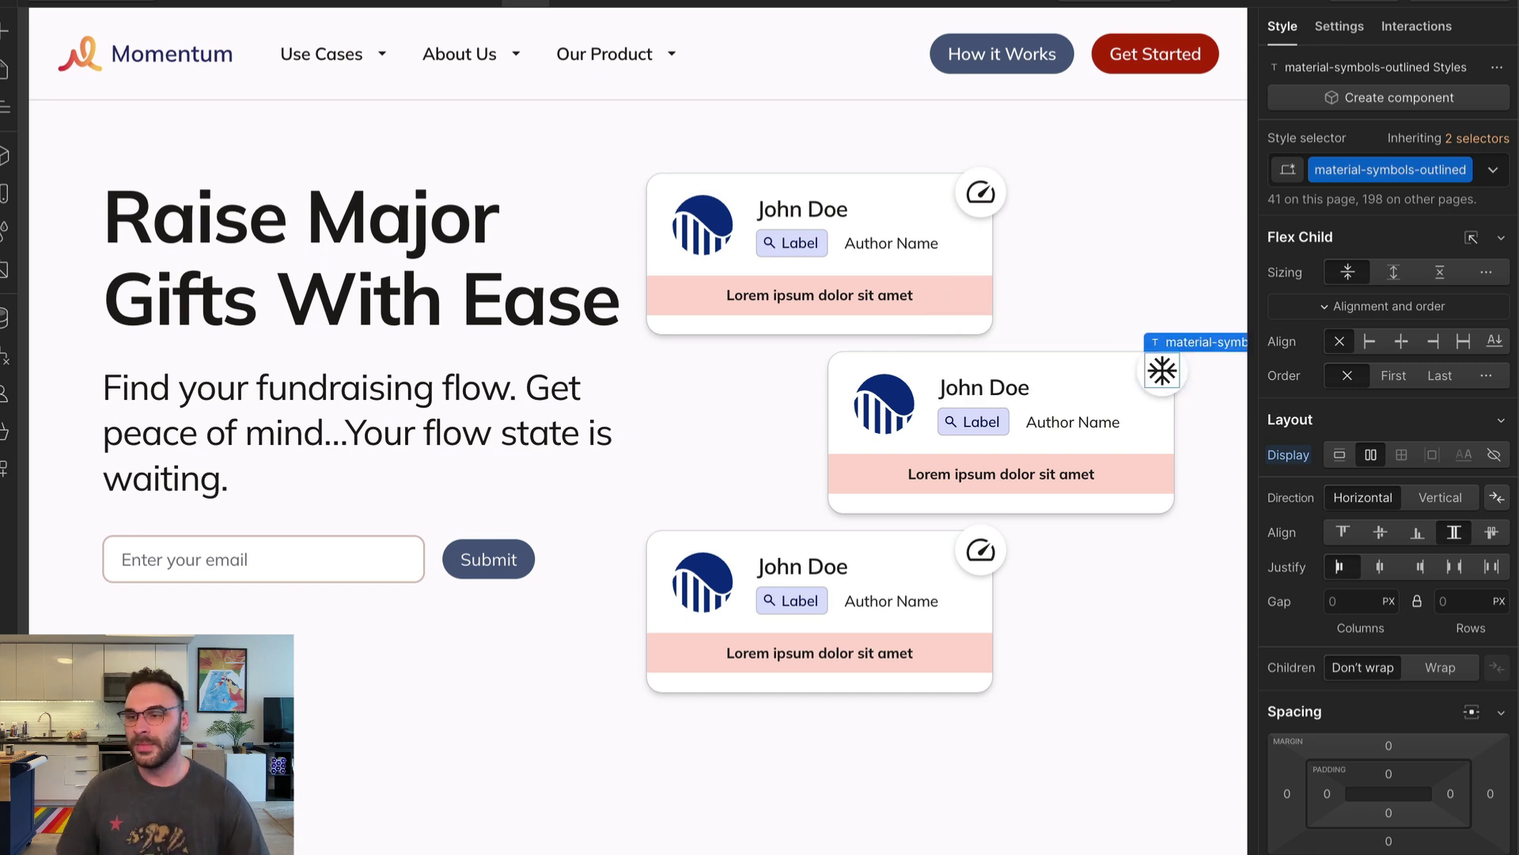
left_click(880, 400)
left_click(824, 610)
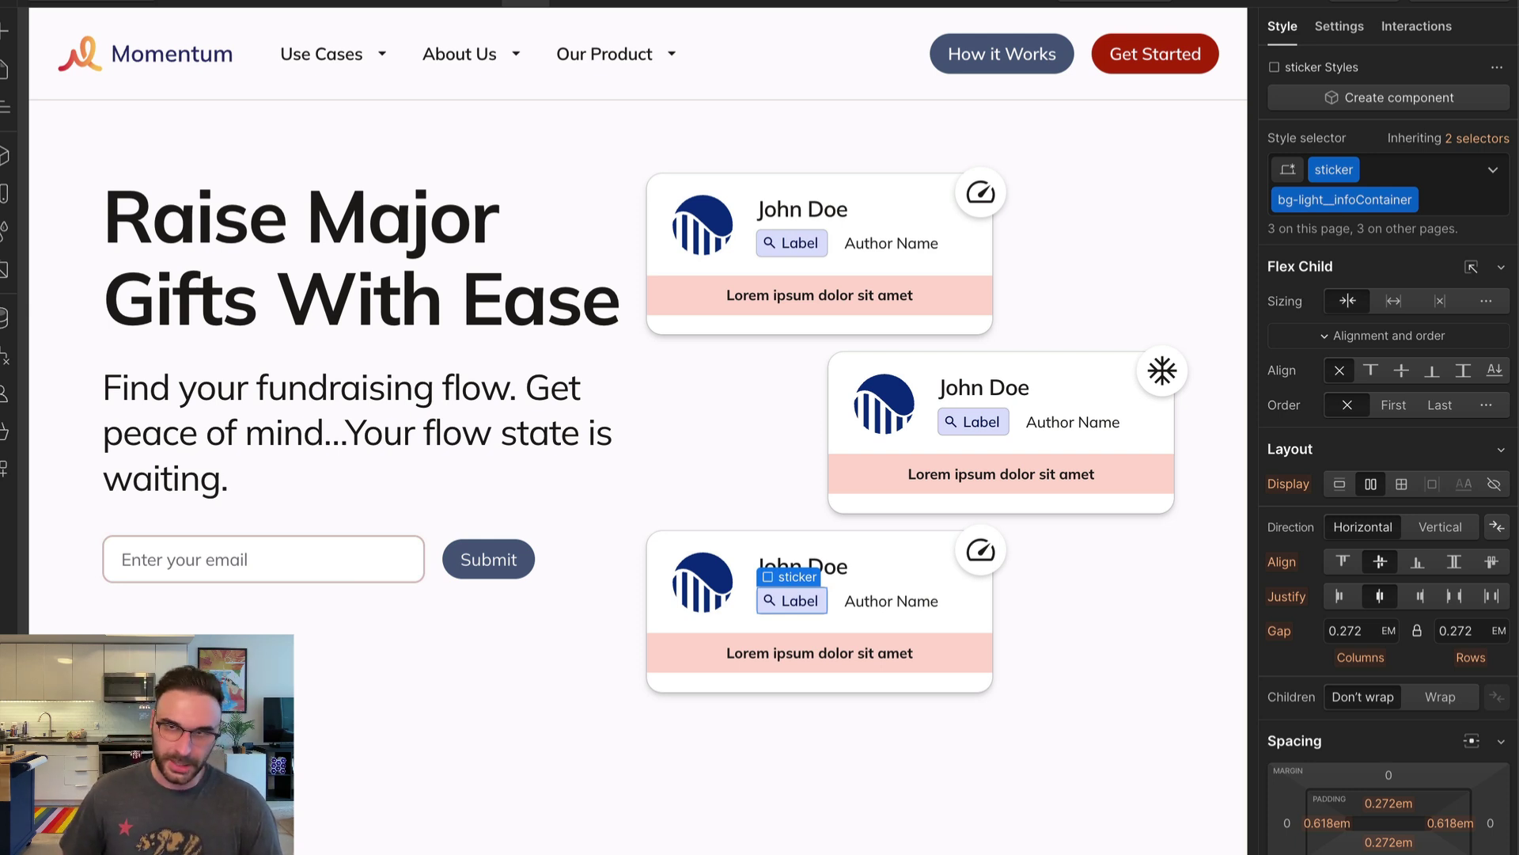
left_click(446, 678)
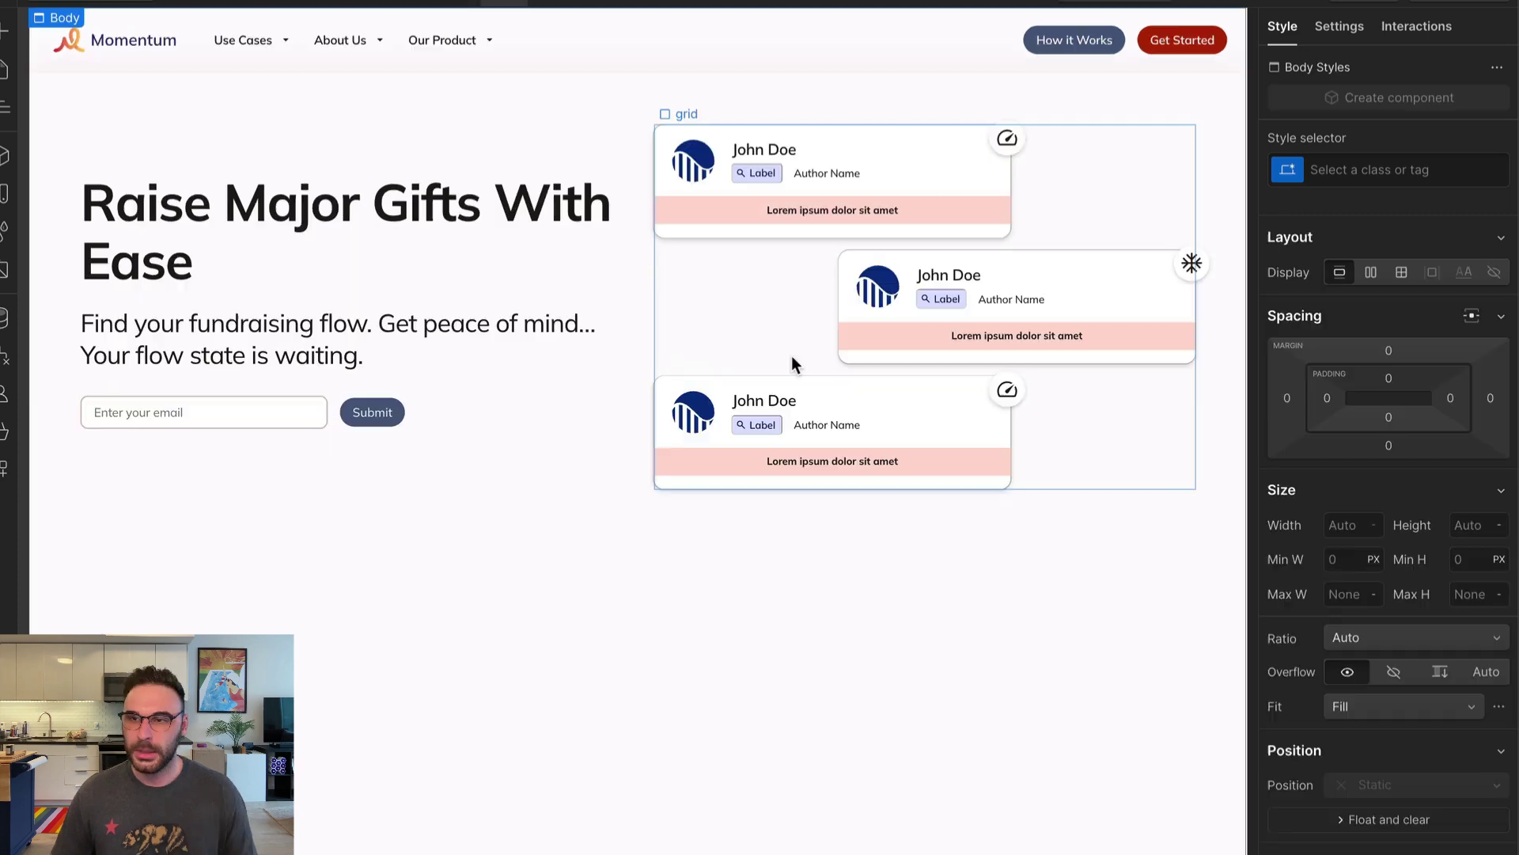
left_click(791, 305)
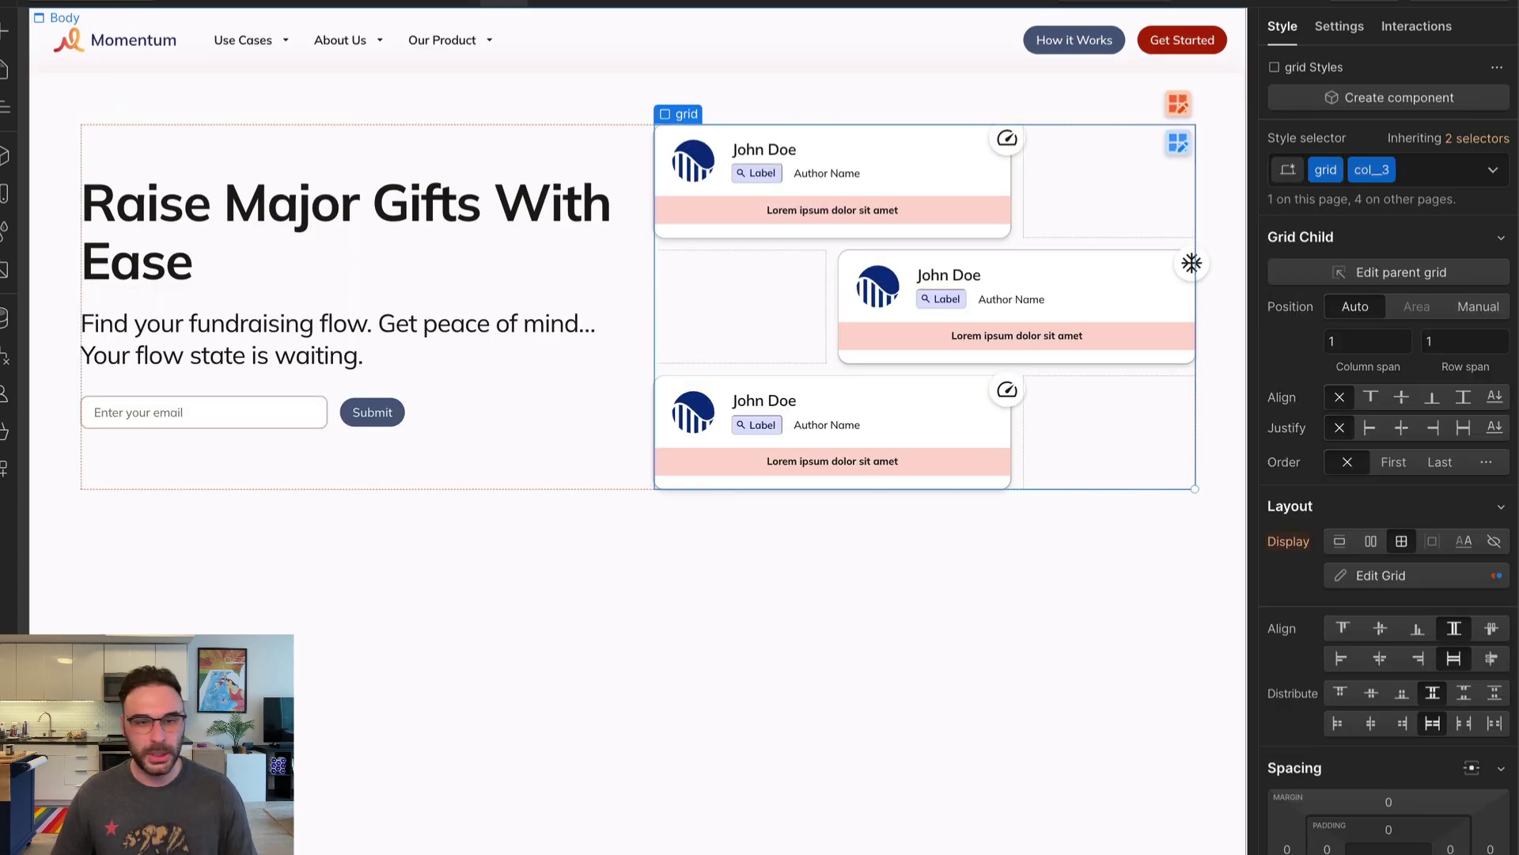
Examine the parallax_component layers behind the hero in the original Use Cases Template page
left_click(530, 644)
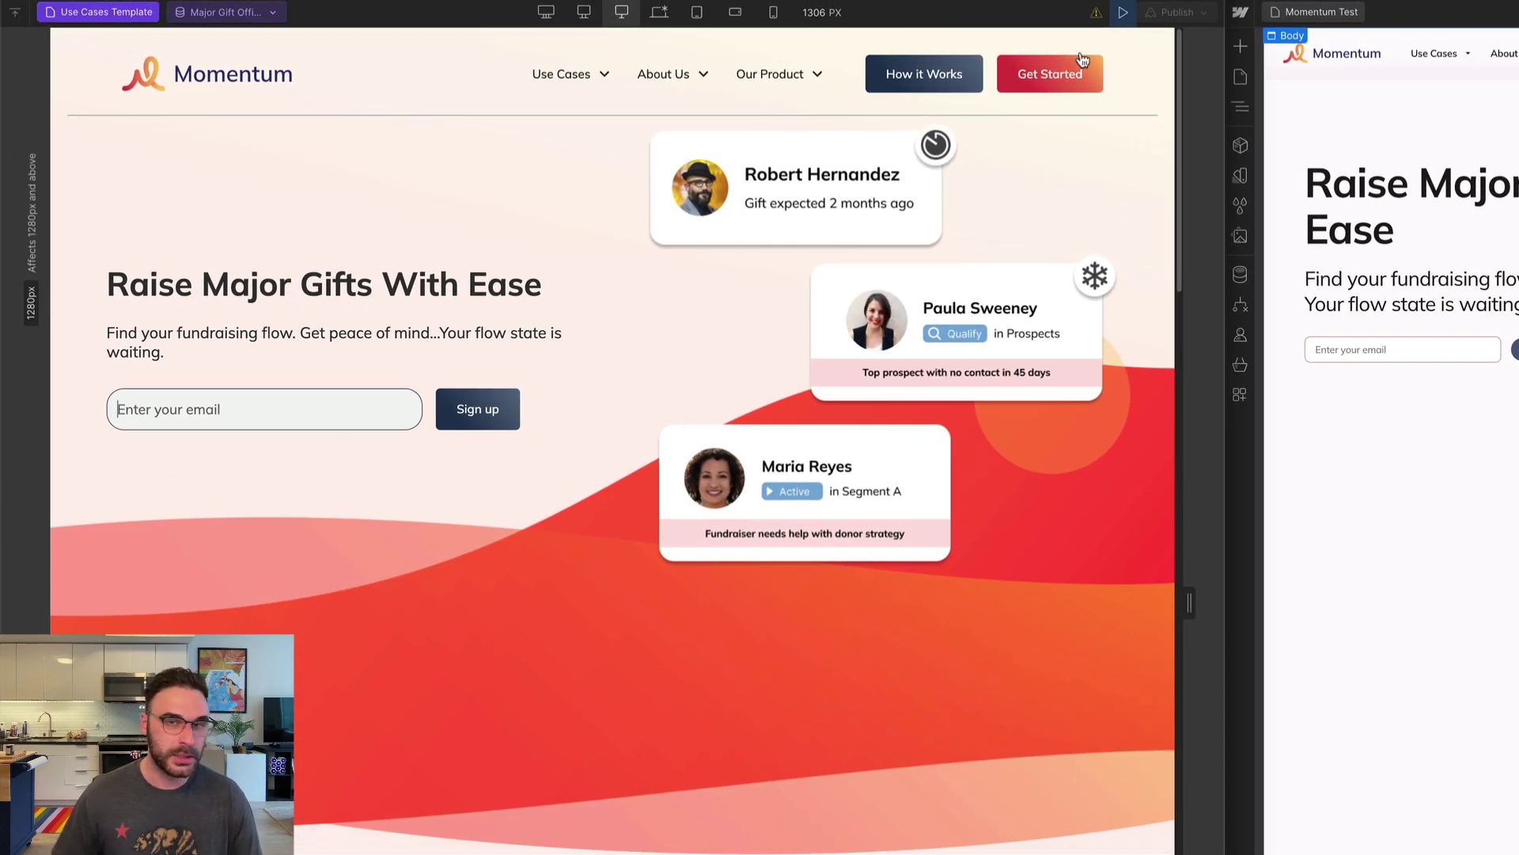
left_click(1123, 12)
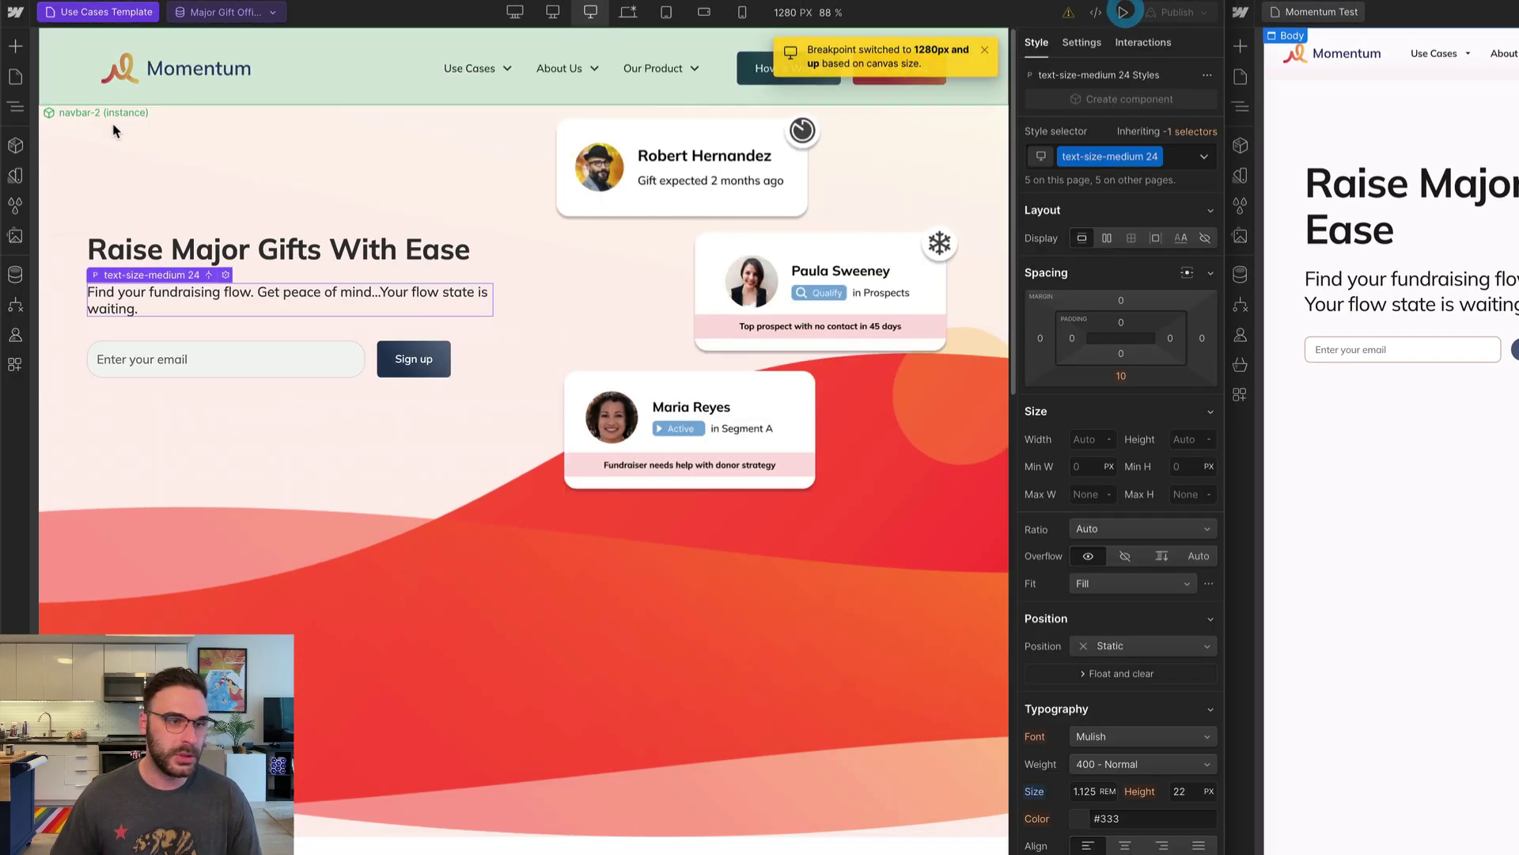
left_click(17, 108)
left_click(74, 402)
left_click(140, 426)
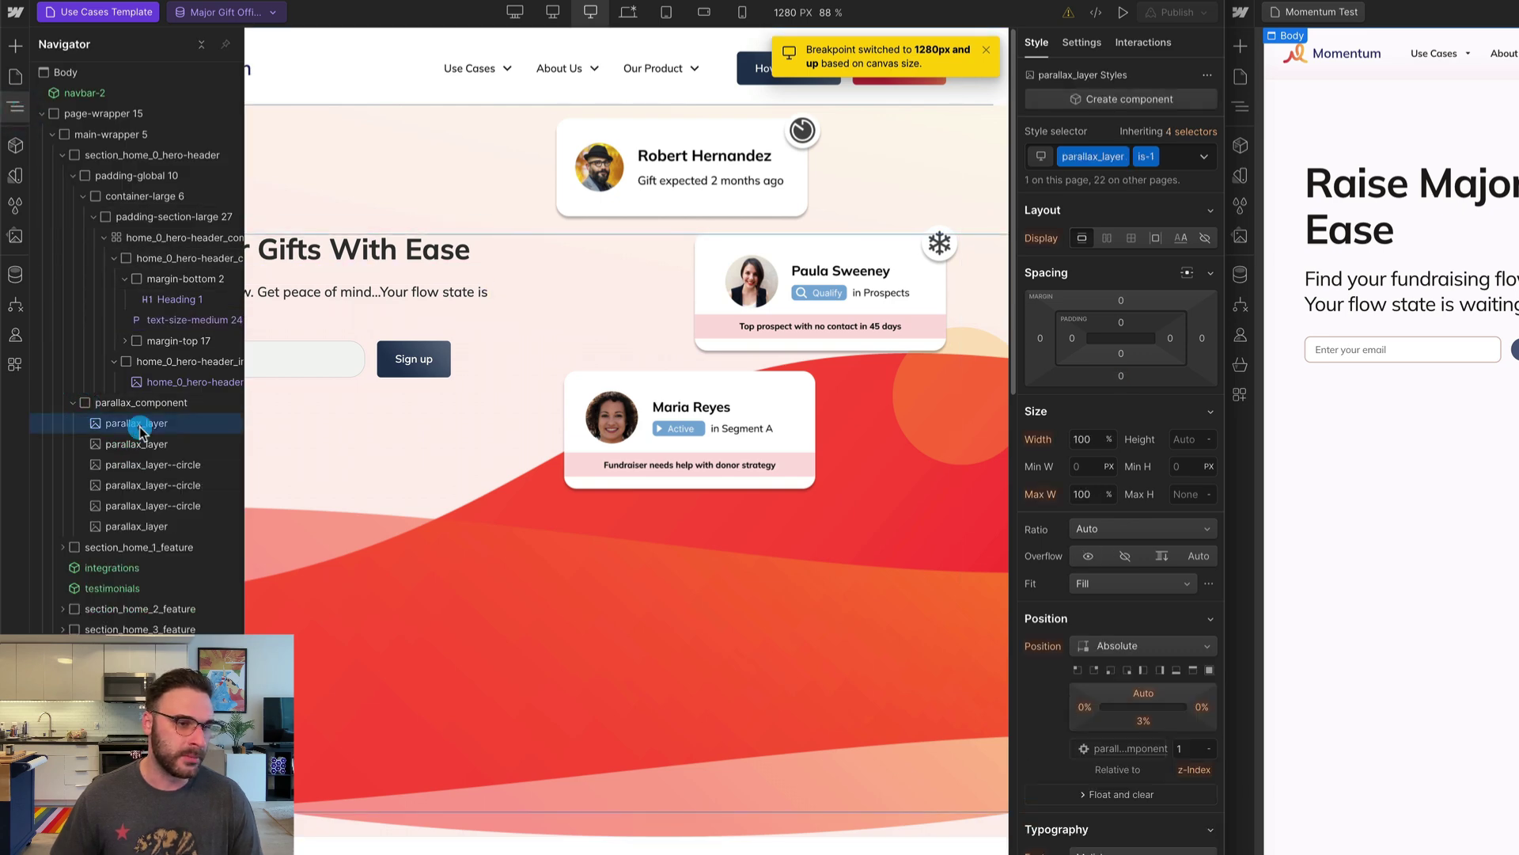
left_click(700, 573)
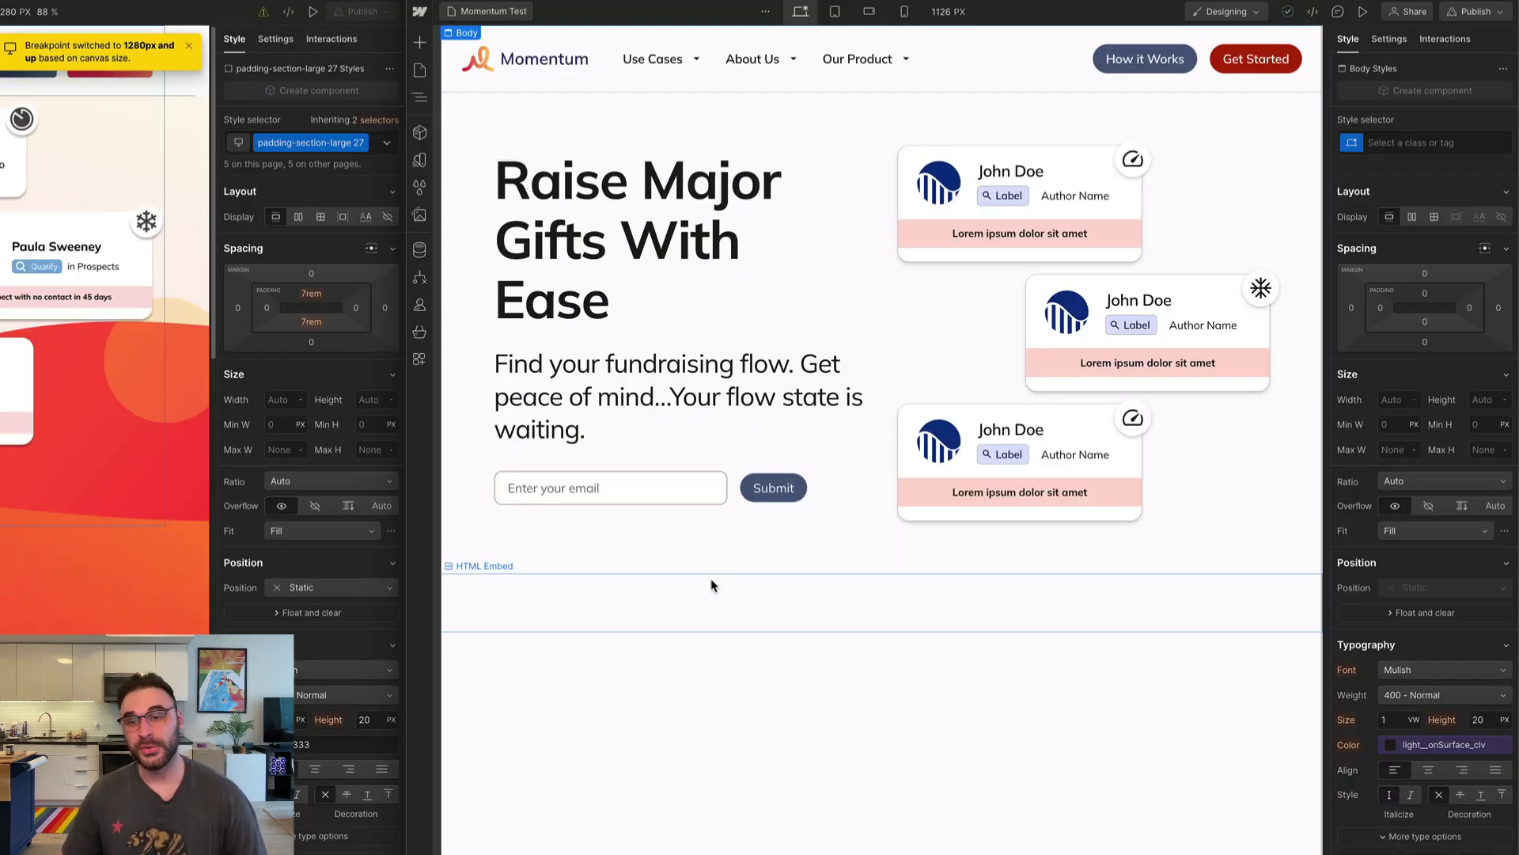
Insert the copied wave SVG code into the HTML embed below the hero section and save it
left_click(712, 580)
left_click(524, 565)
key("ctrl+v")
left_click_drag(1051, 347, 1073, 70)
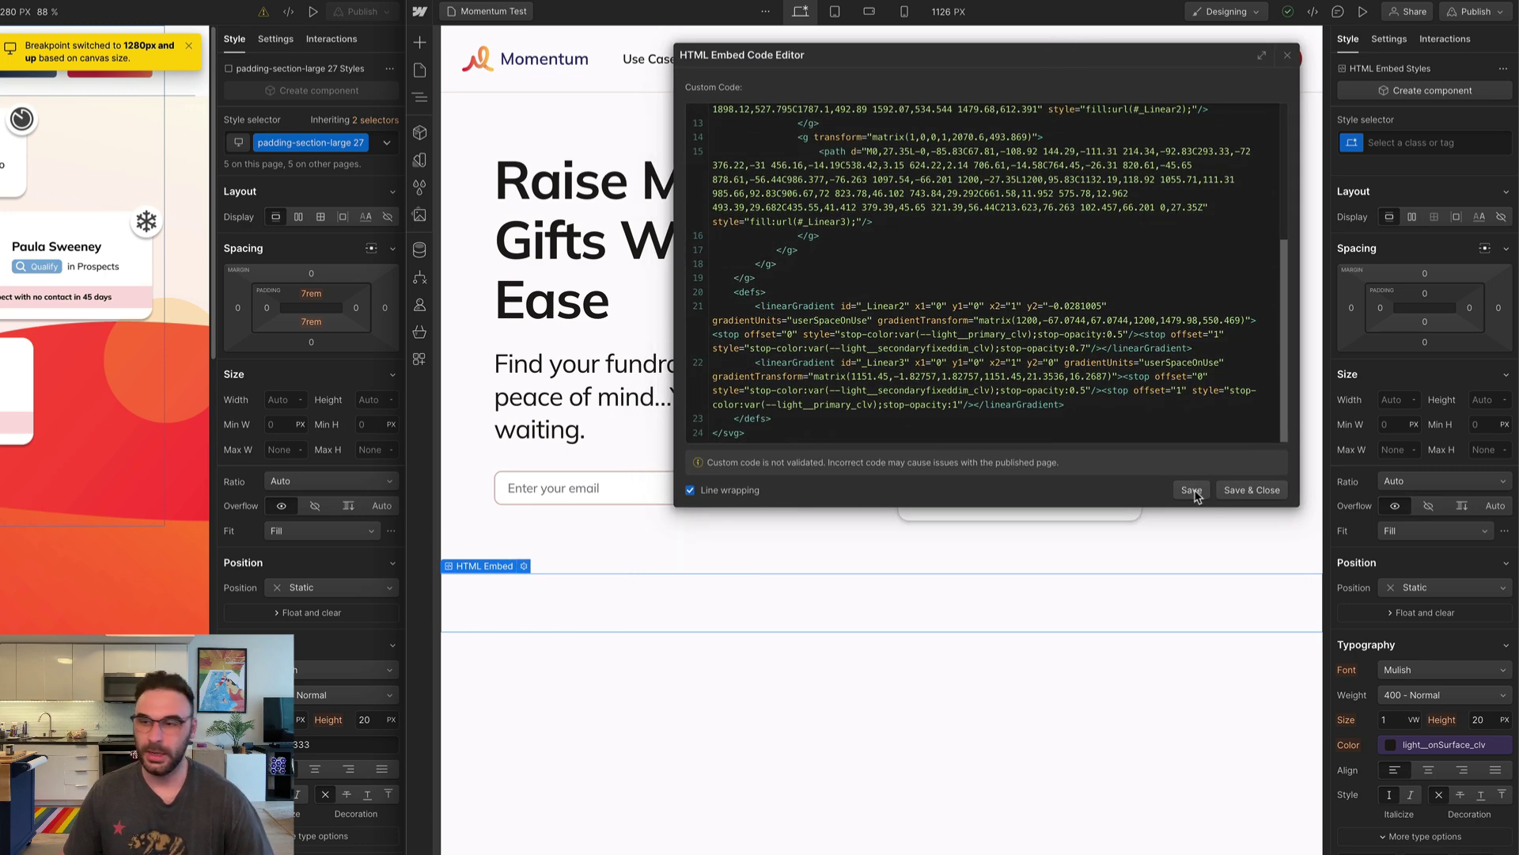
left_click(1192, 490)
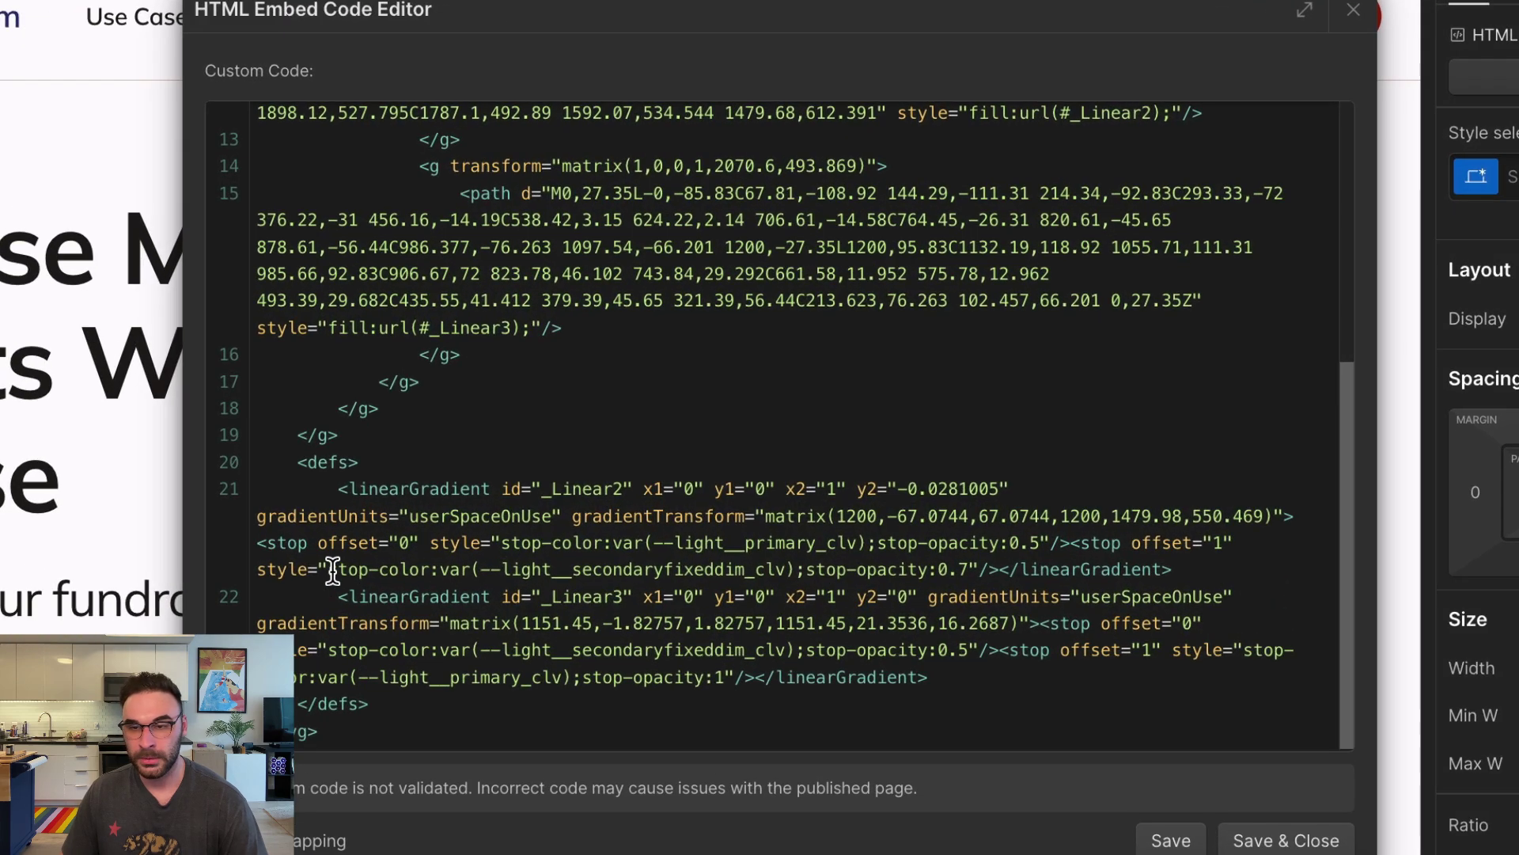
Examine the gradient's light__secondaryfixeddim_clv stop color in the embed code and the CSS reference in a color variable's settings
left_click_drag(750, 349, 928, 348)
left_click_drag(672, 564, 795, 567)
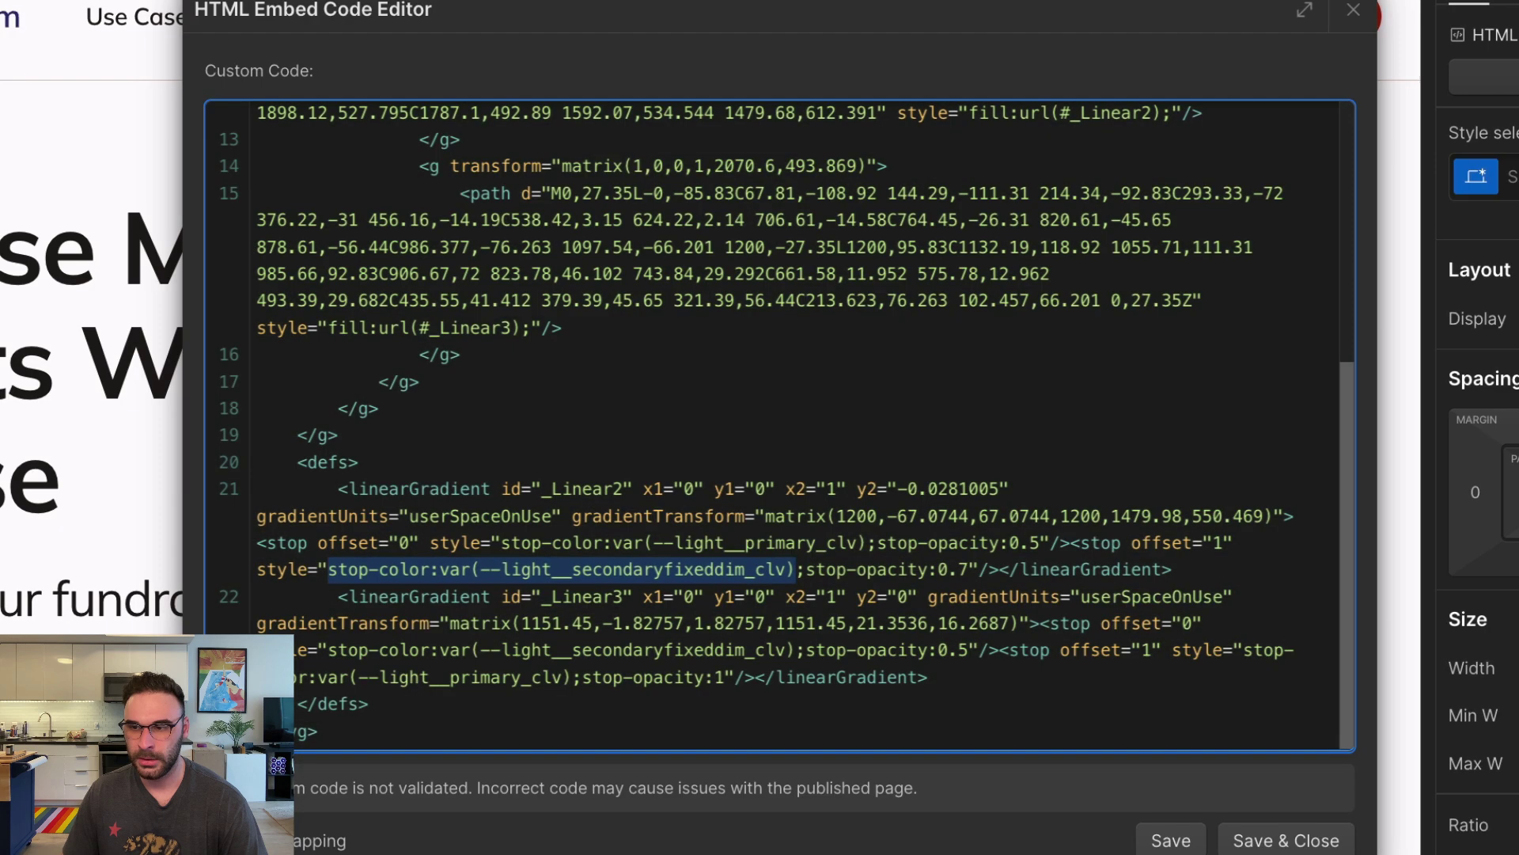
left_click(1354, 11)
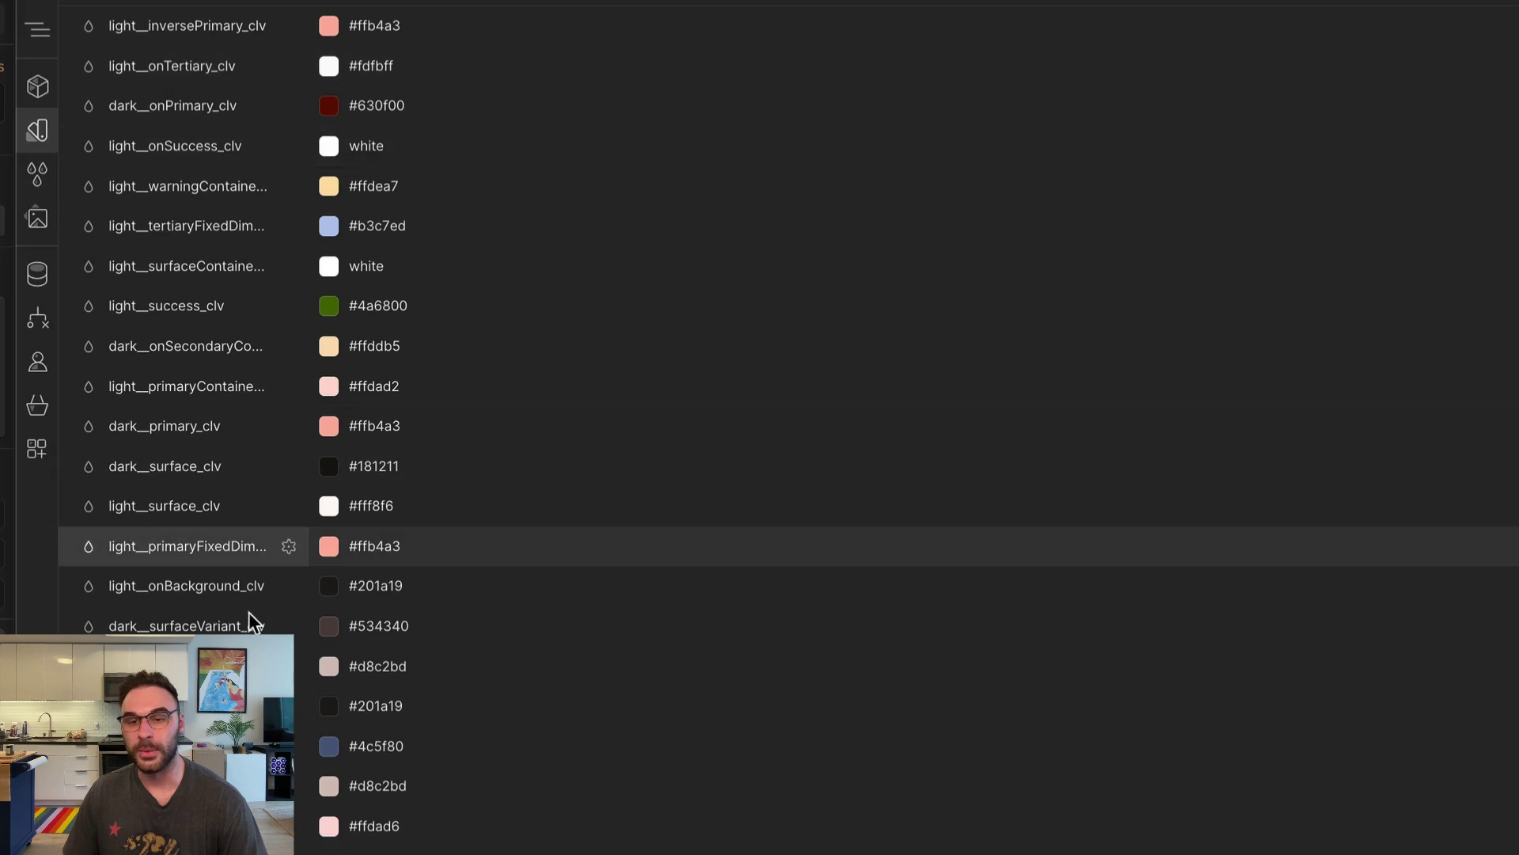
left_click(294, 674)
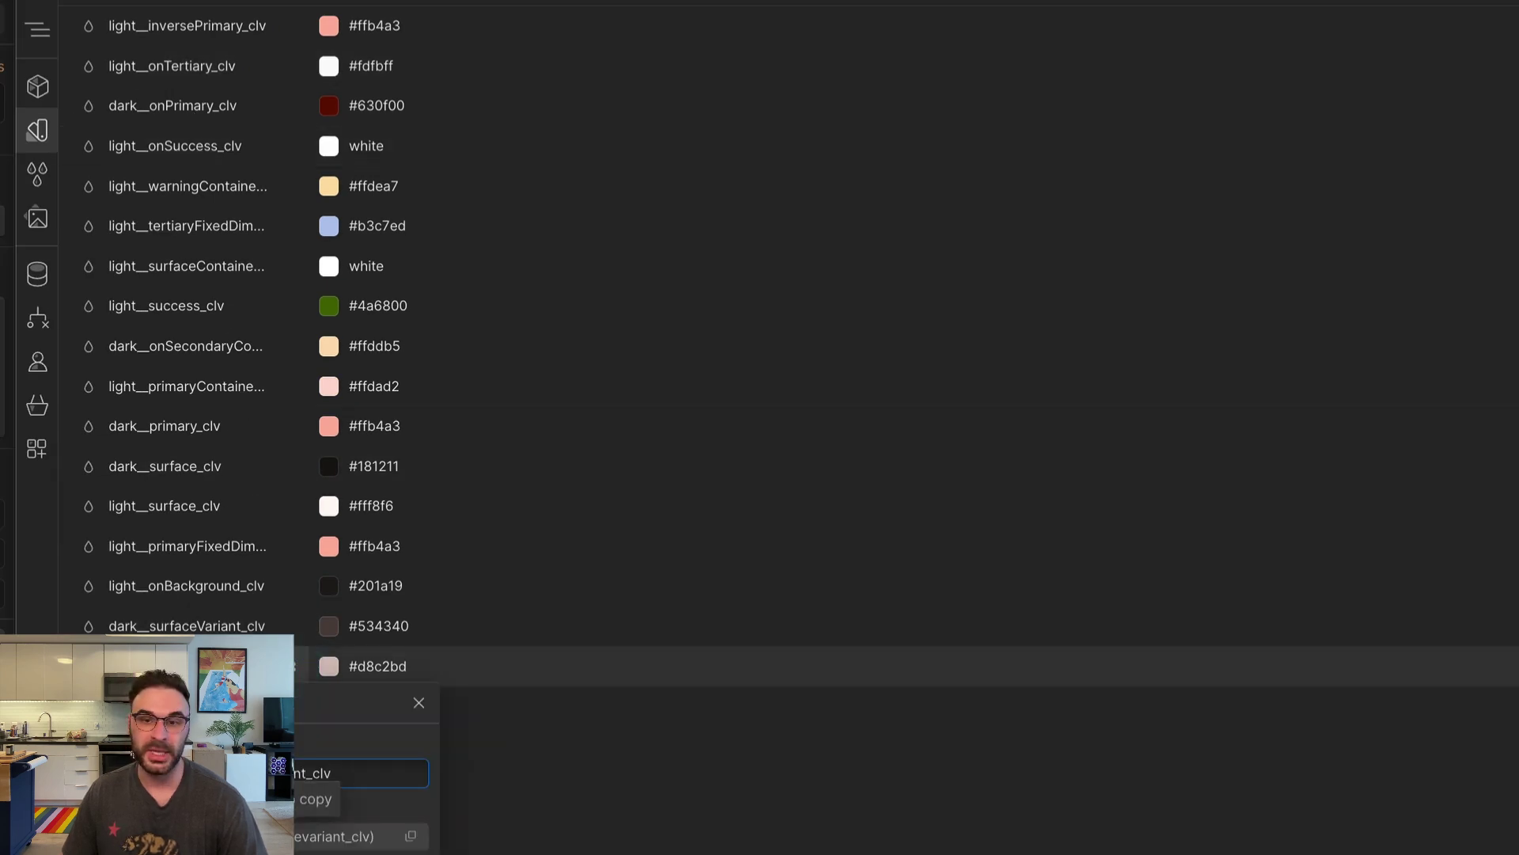
left_click(419, 702)
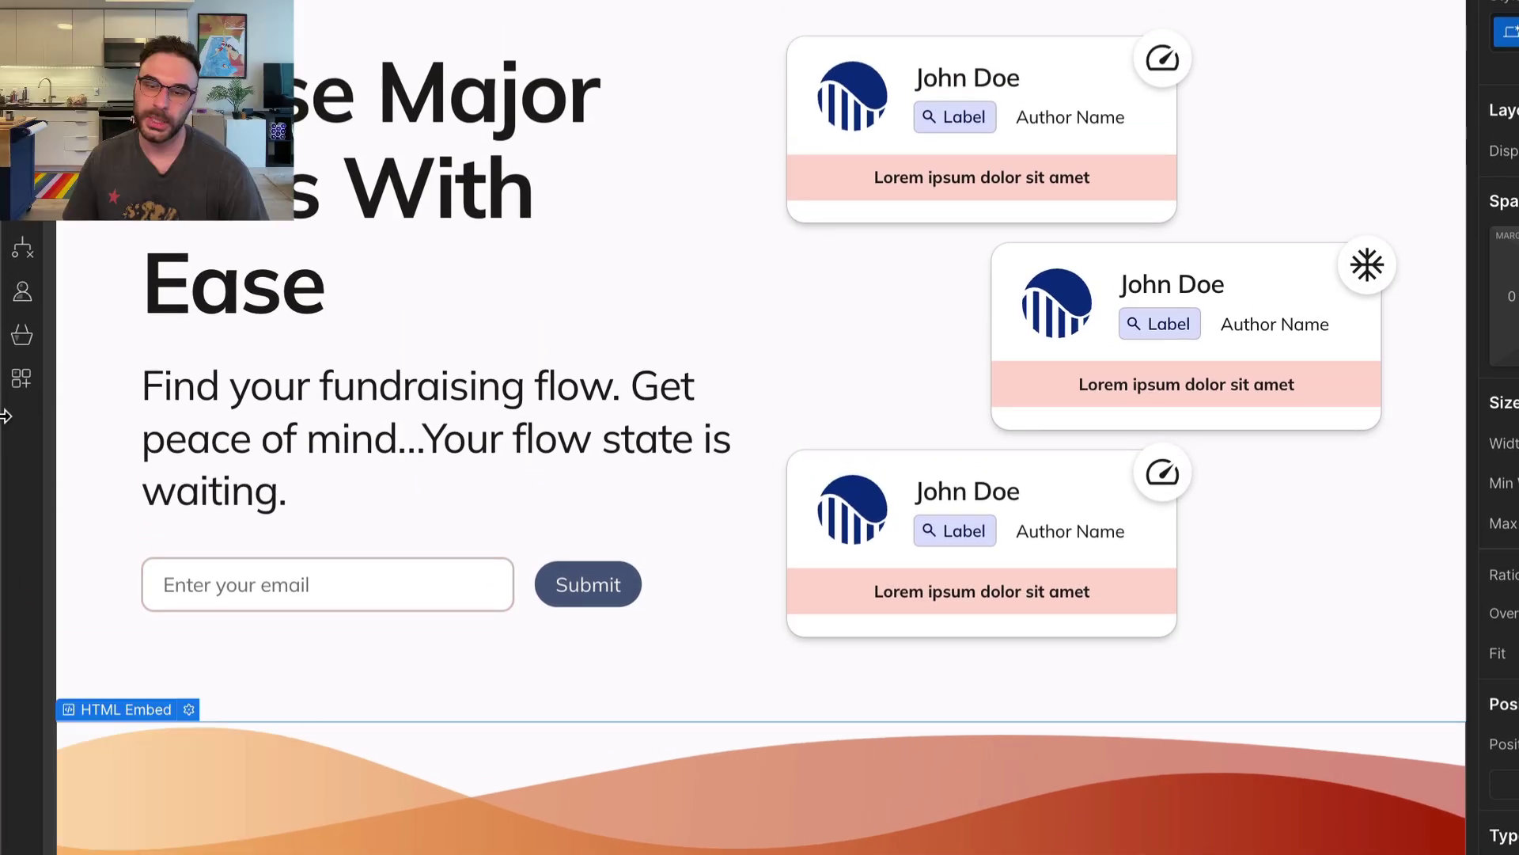
Open the Chainlift Color app and set the theme's primary color to 001a72
left_click_drag(4, 415, 0, 416)
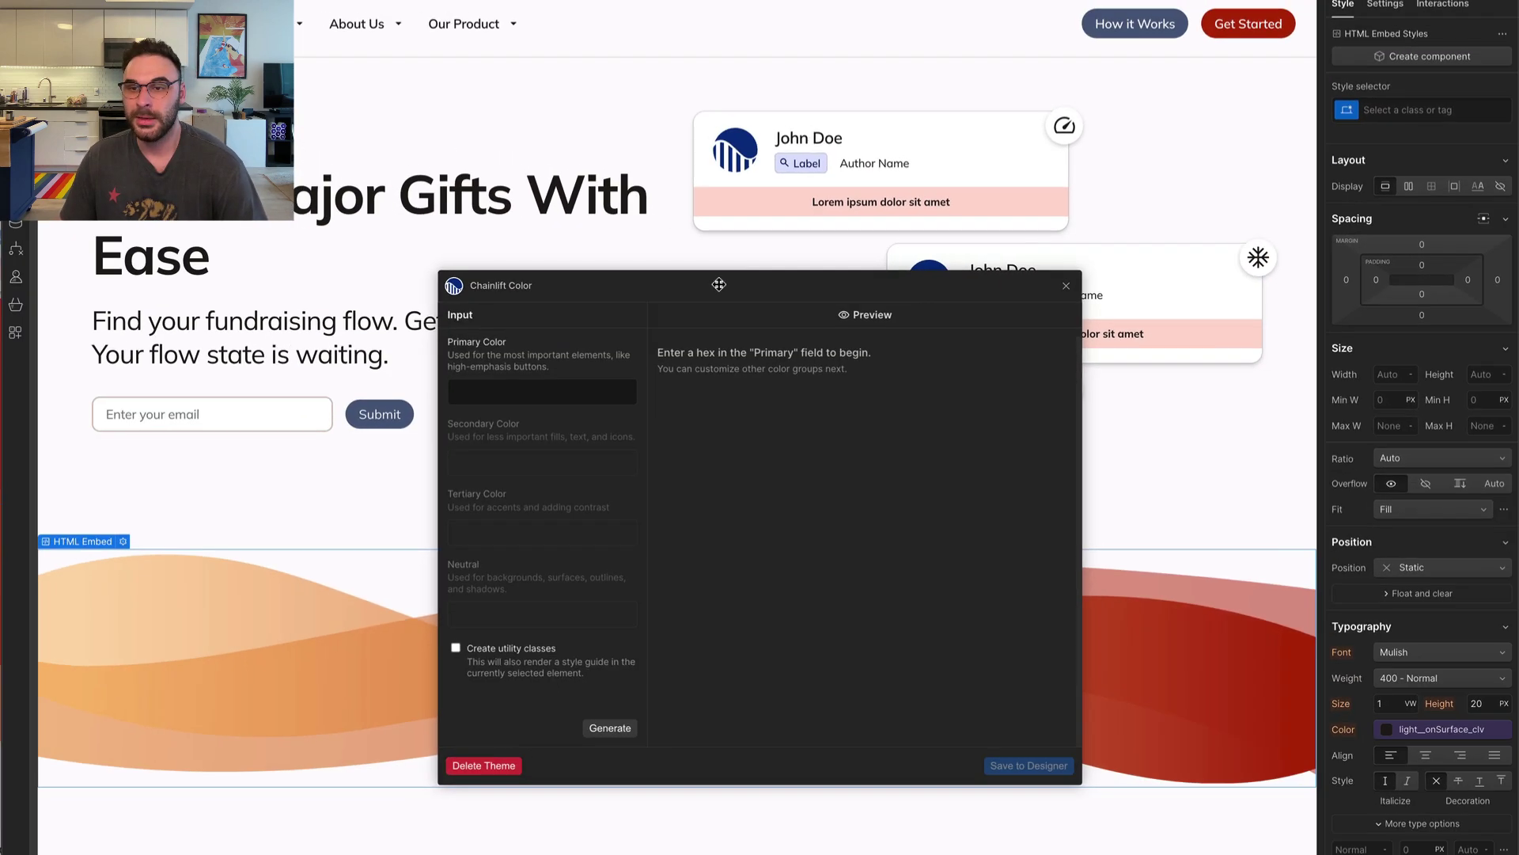
left_click_drag(720, 285, 1095, 14)
left_click(893, 121)
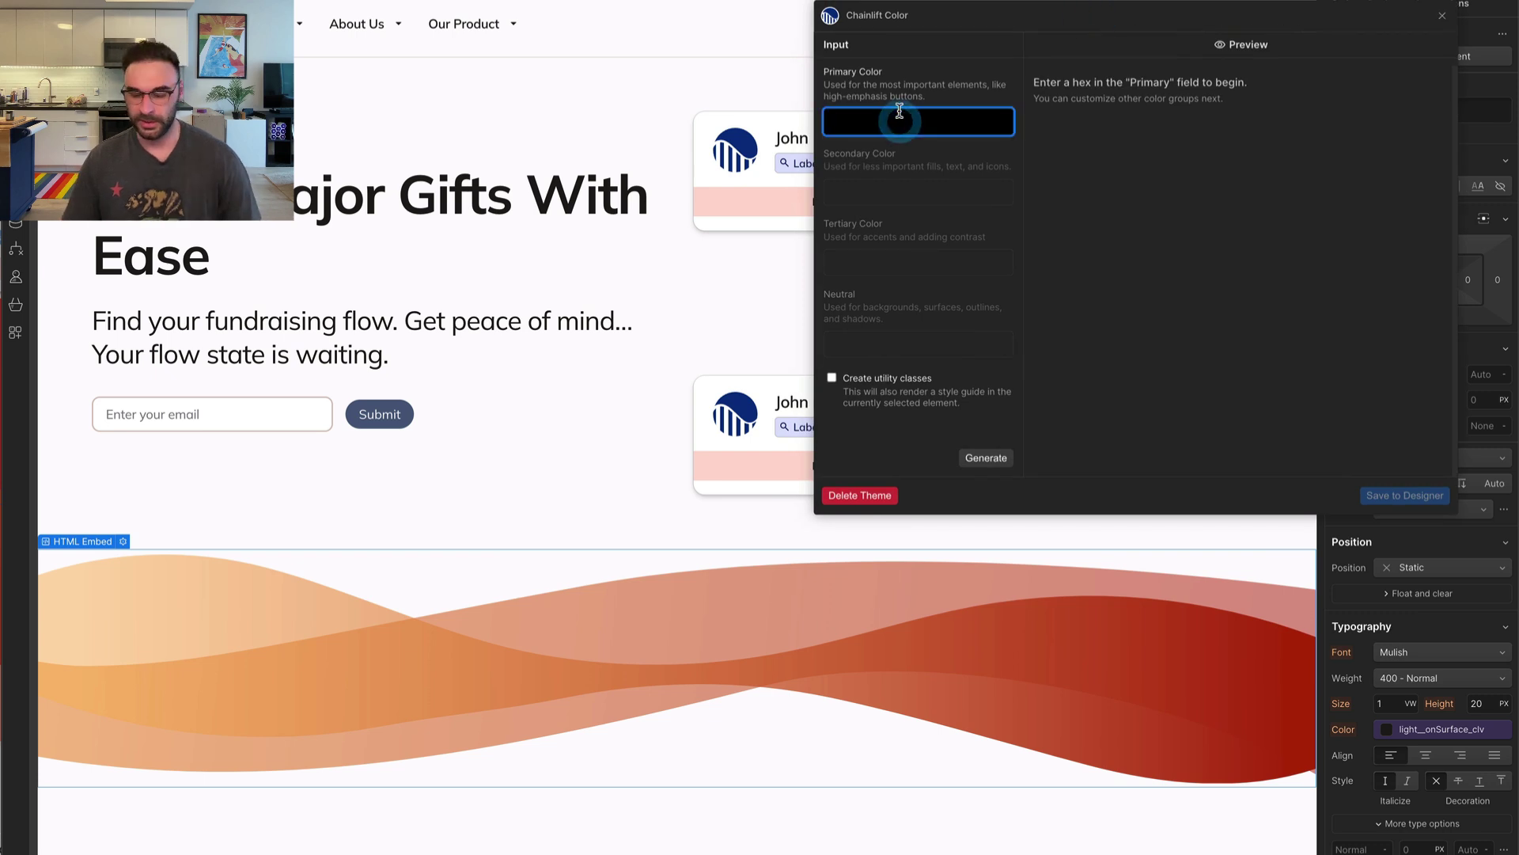
type("001a72")
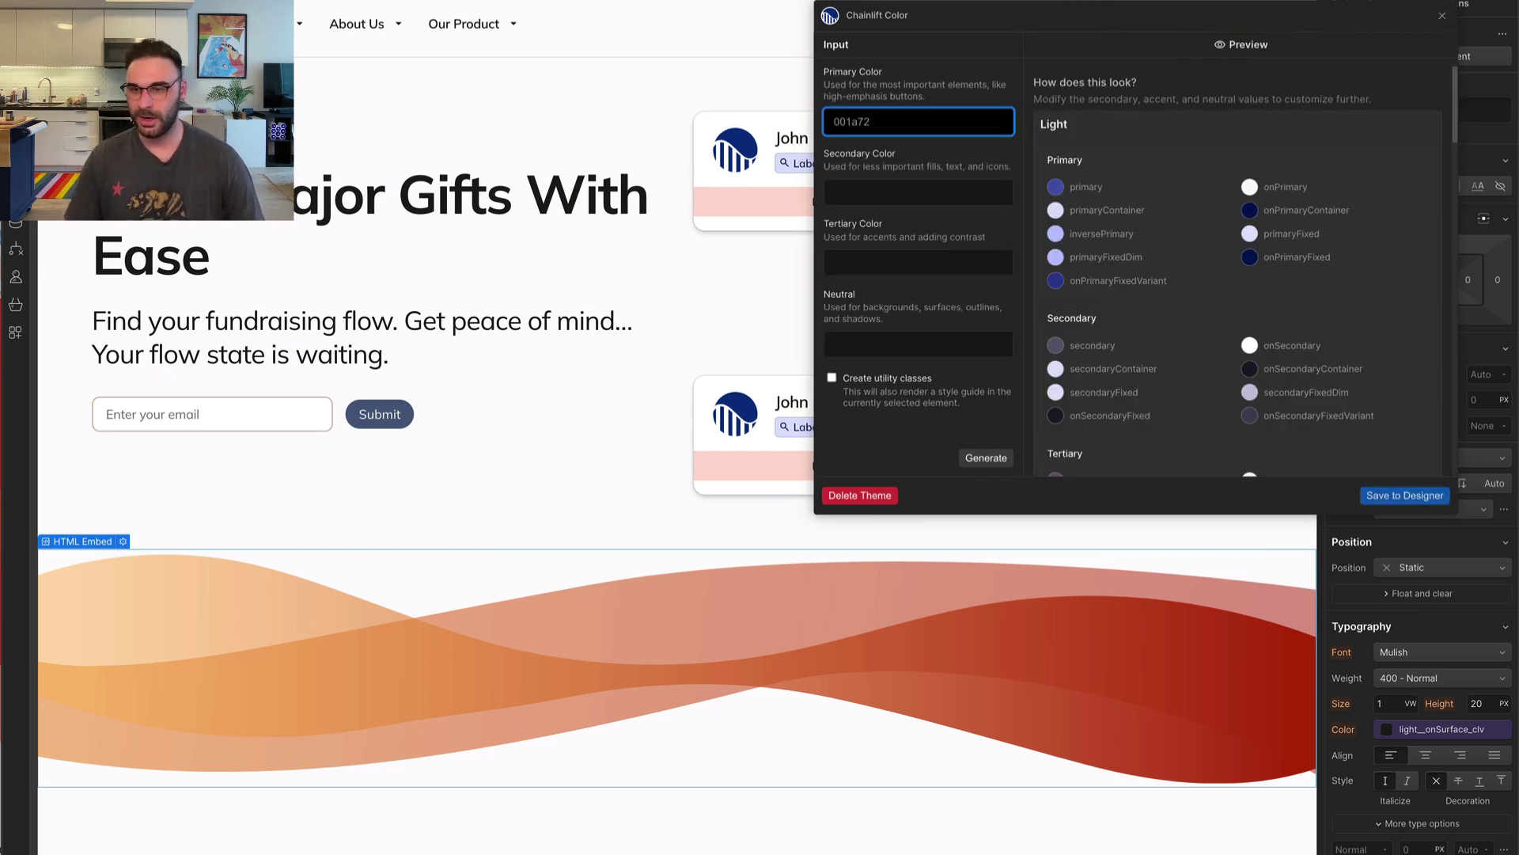
scroll(1097, 372, "down", 3)
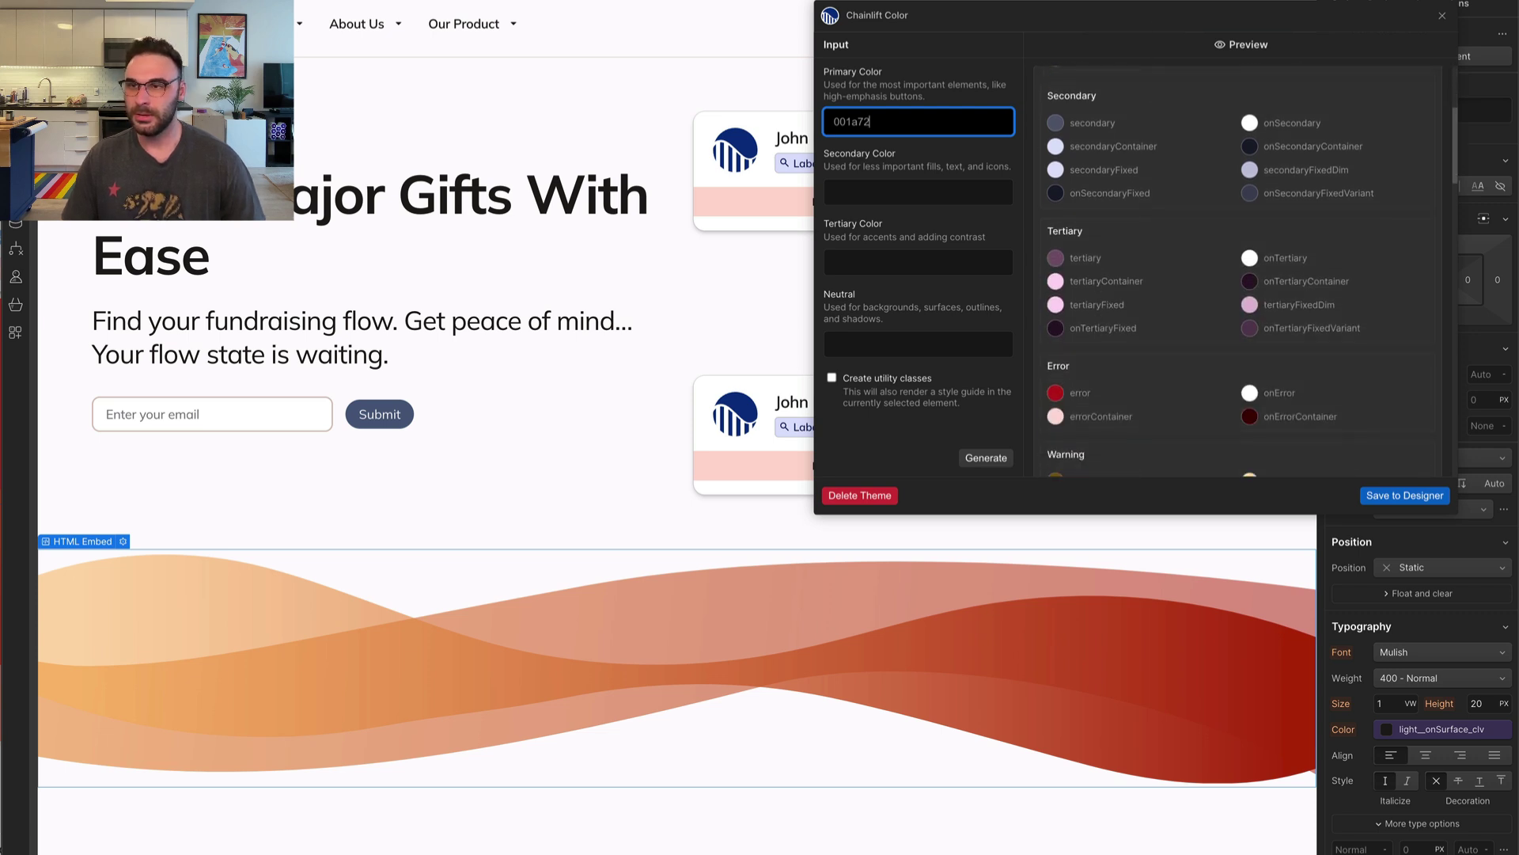
Set the secondary color to fed5ff from the saved Chainlift palette, generate the theme and save it to the Designer
left_click(933, 143)
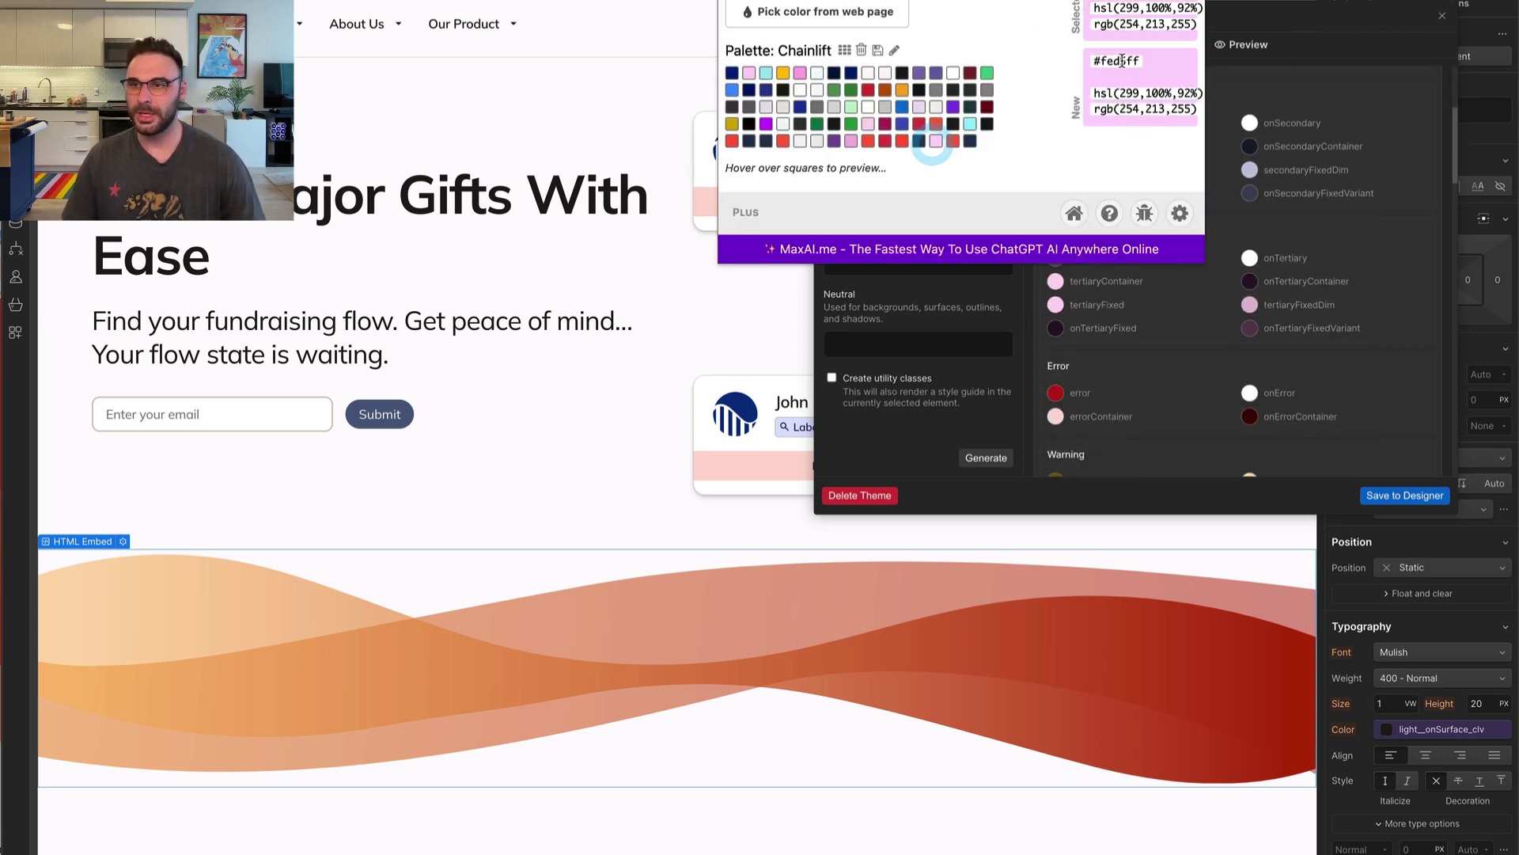
left_click(1123, 61)
left_click(991, 295)
left_click(985, 262)
left_click(952, 191)
type("fed5ff")
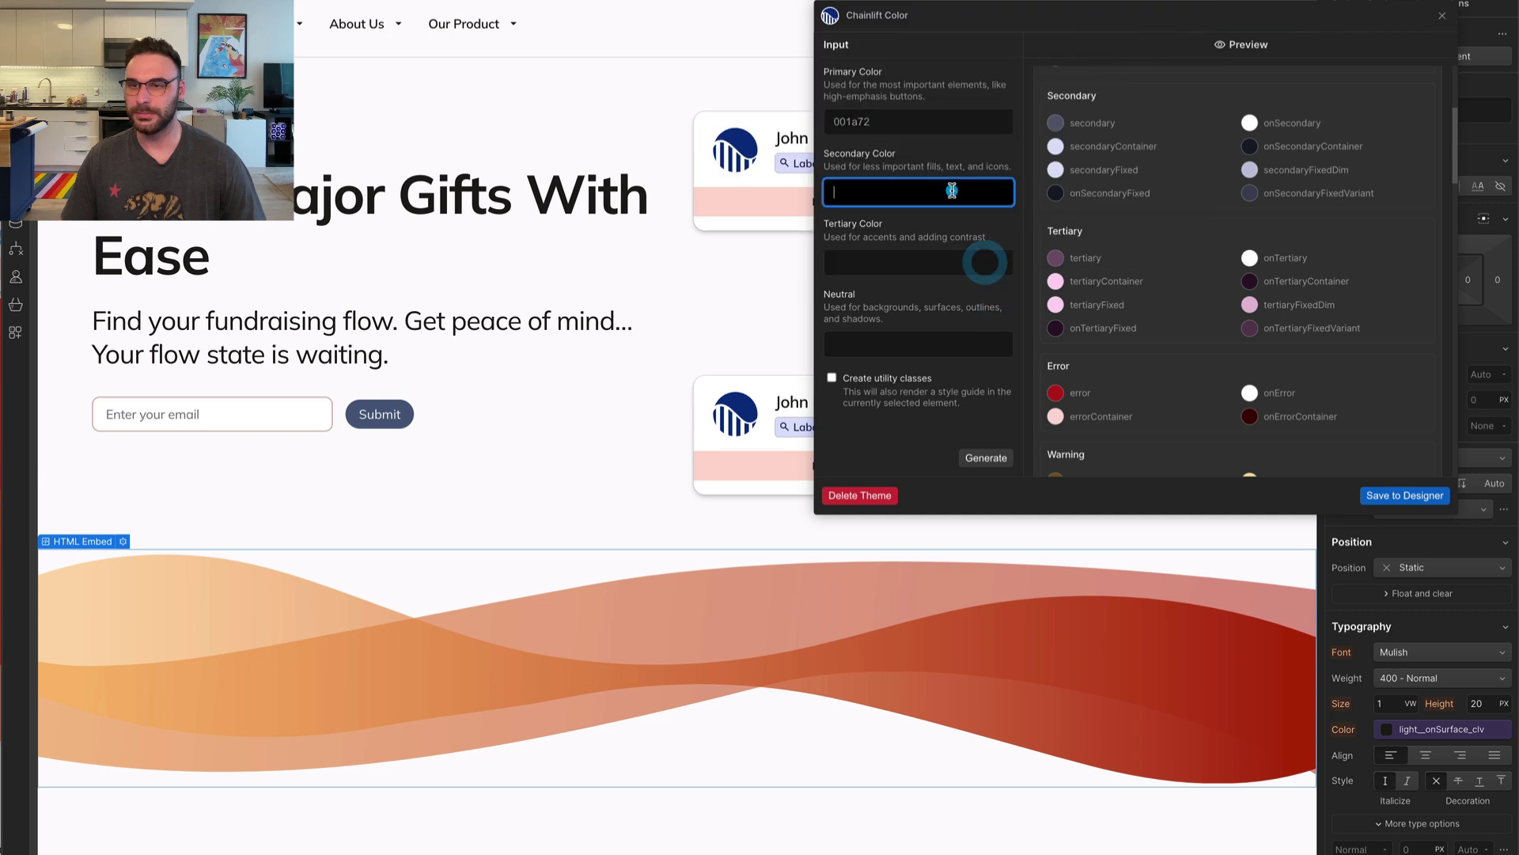
left_click(986, 458)
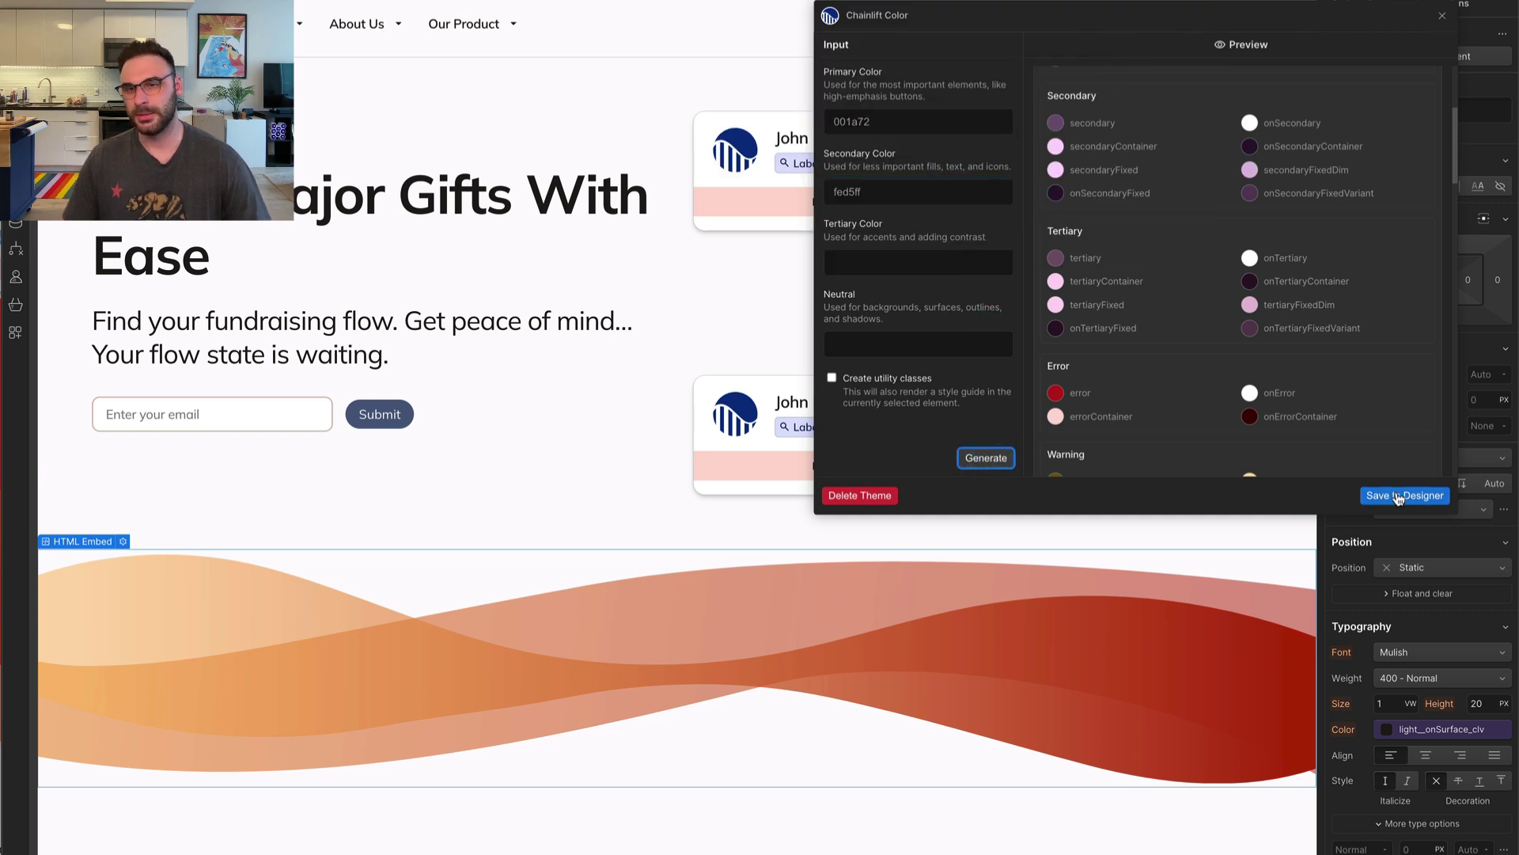
left_click(1398, 499)
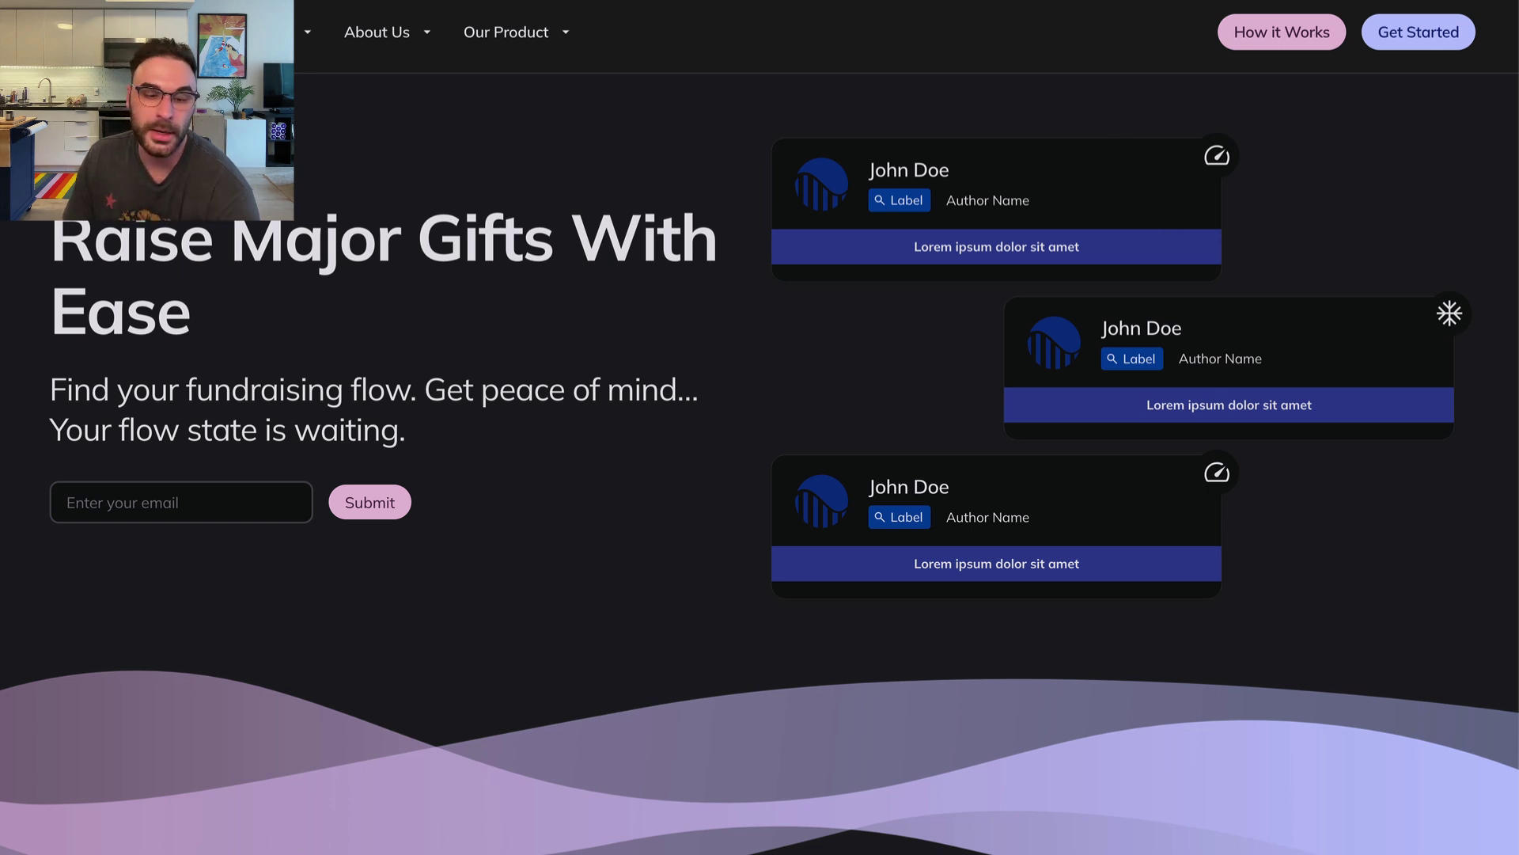
Alternate the macOS appearance between Dark and Light, ending on Light, to compare the page's themes
key("super+Tab")
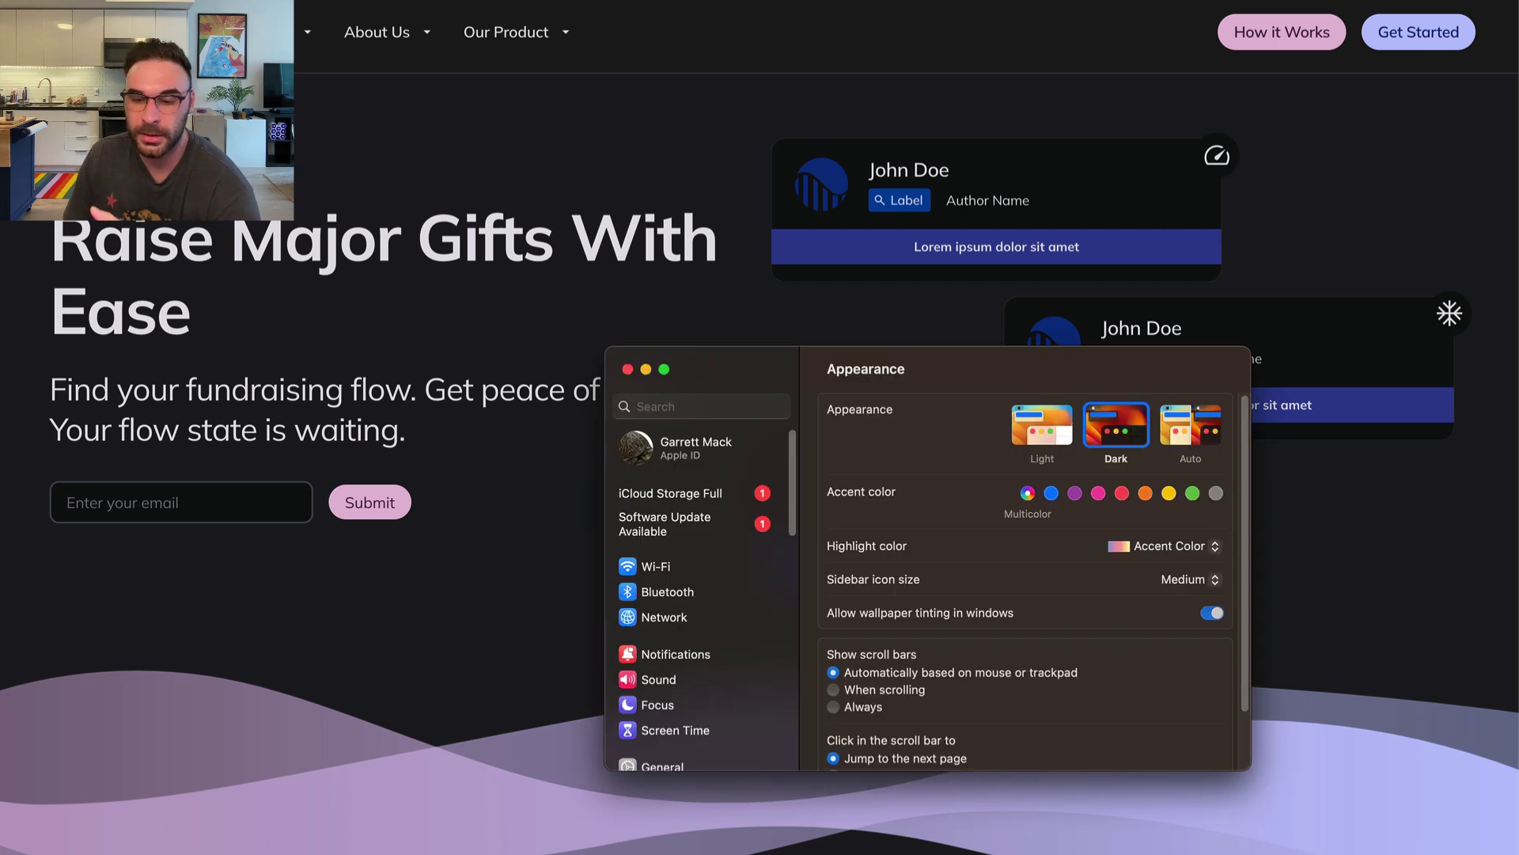
left_click_drag(1002, 370, 982, 611)
left_click(1015, 679)
left_click_drag(1092, 609, 1157, 648)
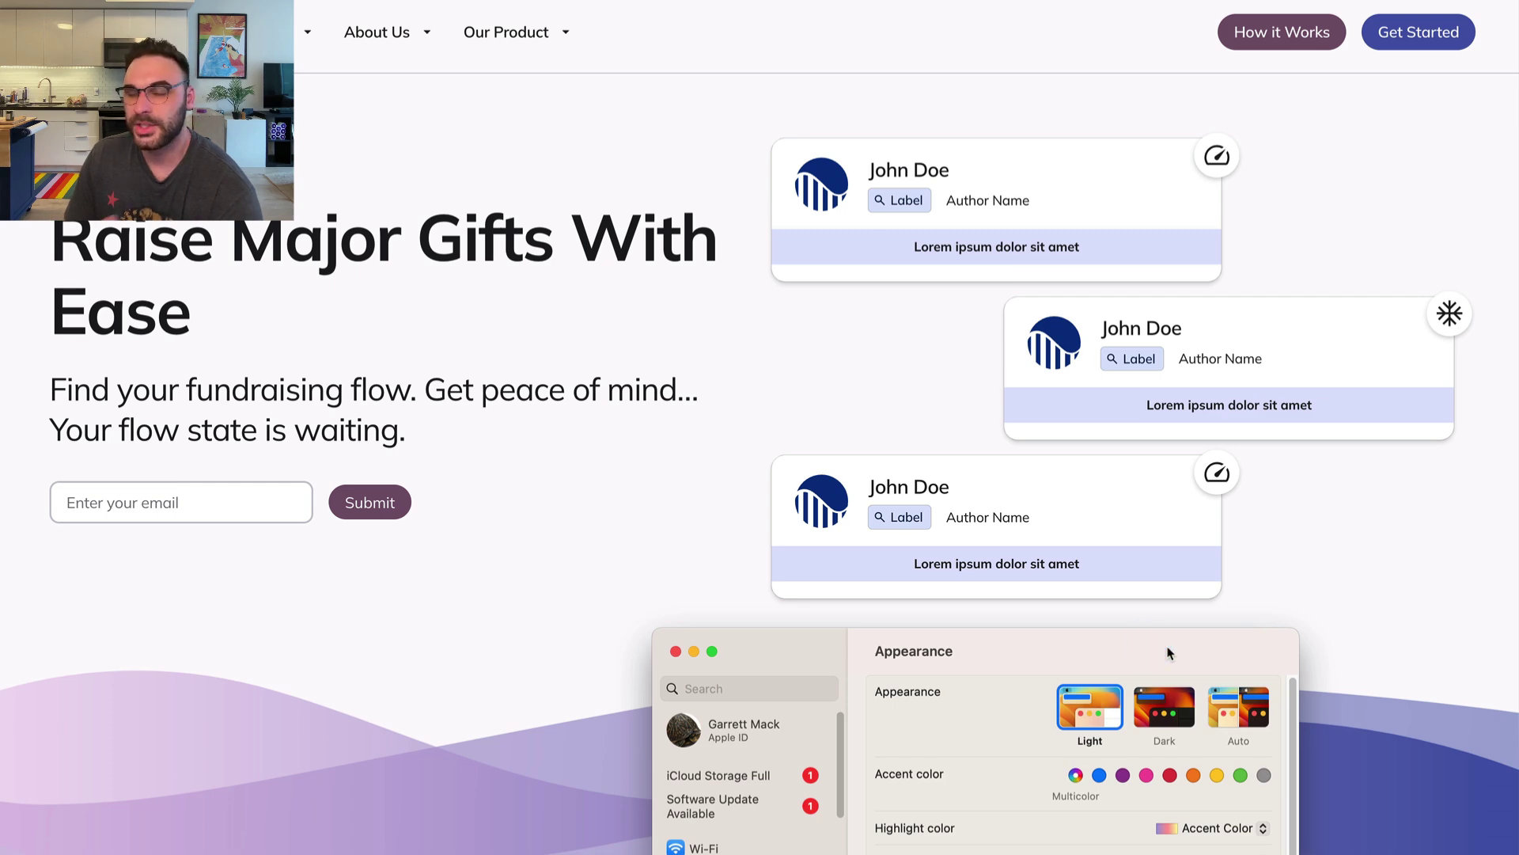
left_click(1168, 712)
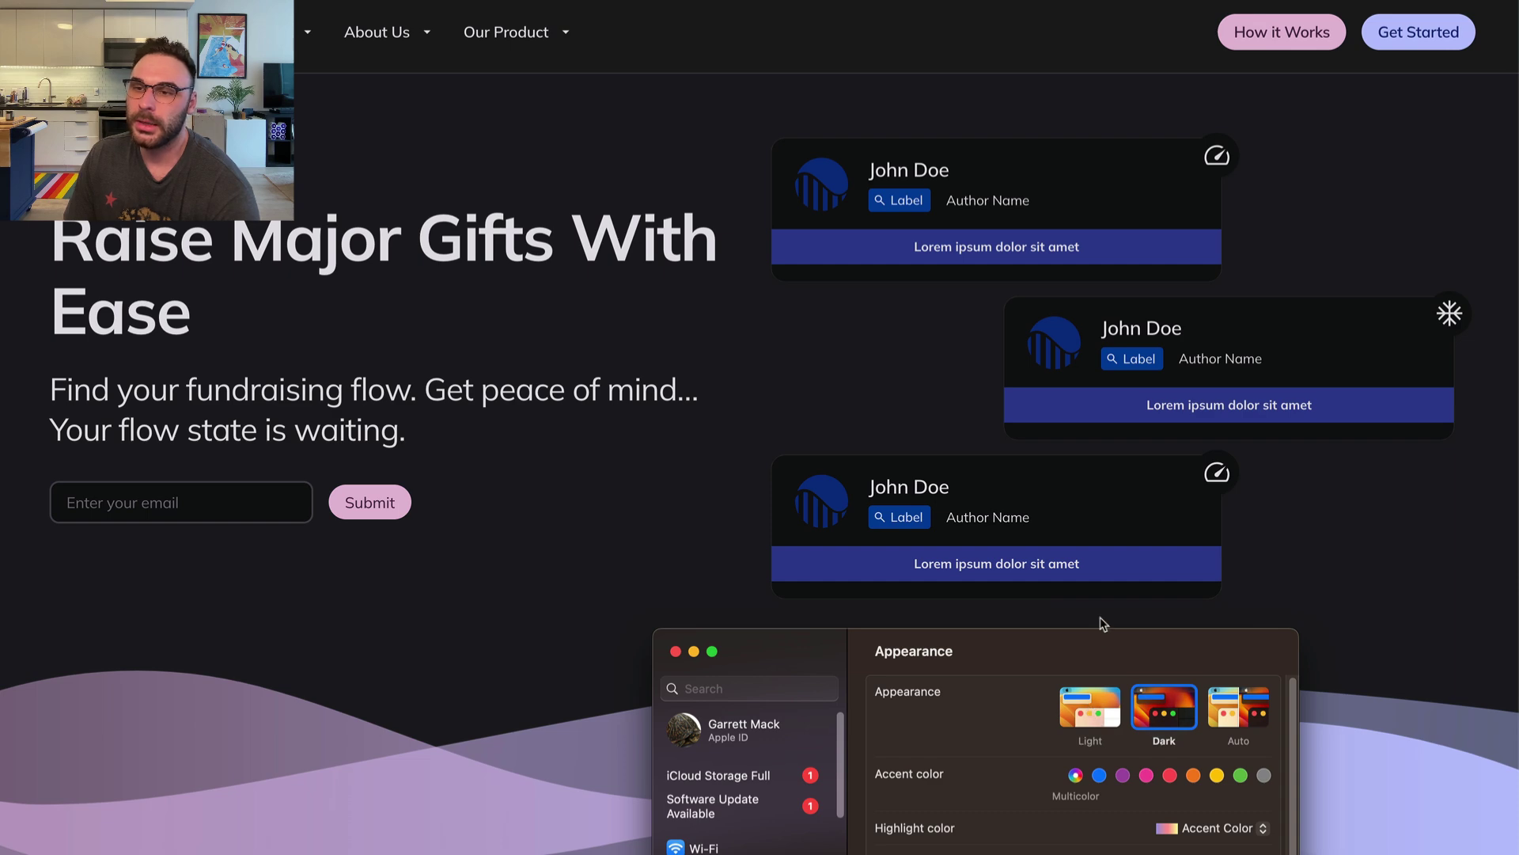
left_click_drag(1100, 650, 1219, 353)
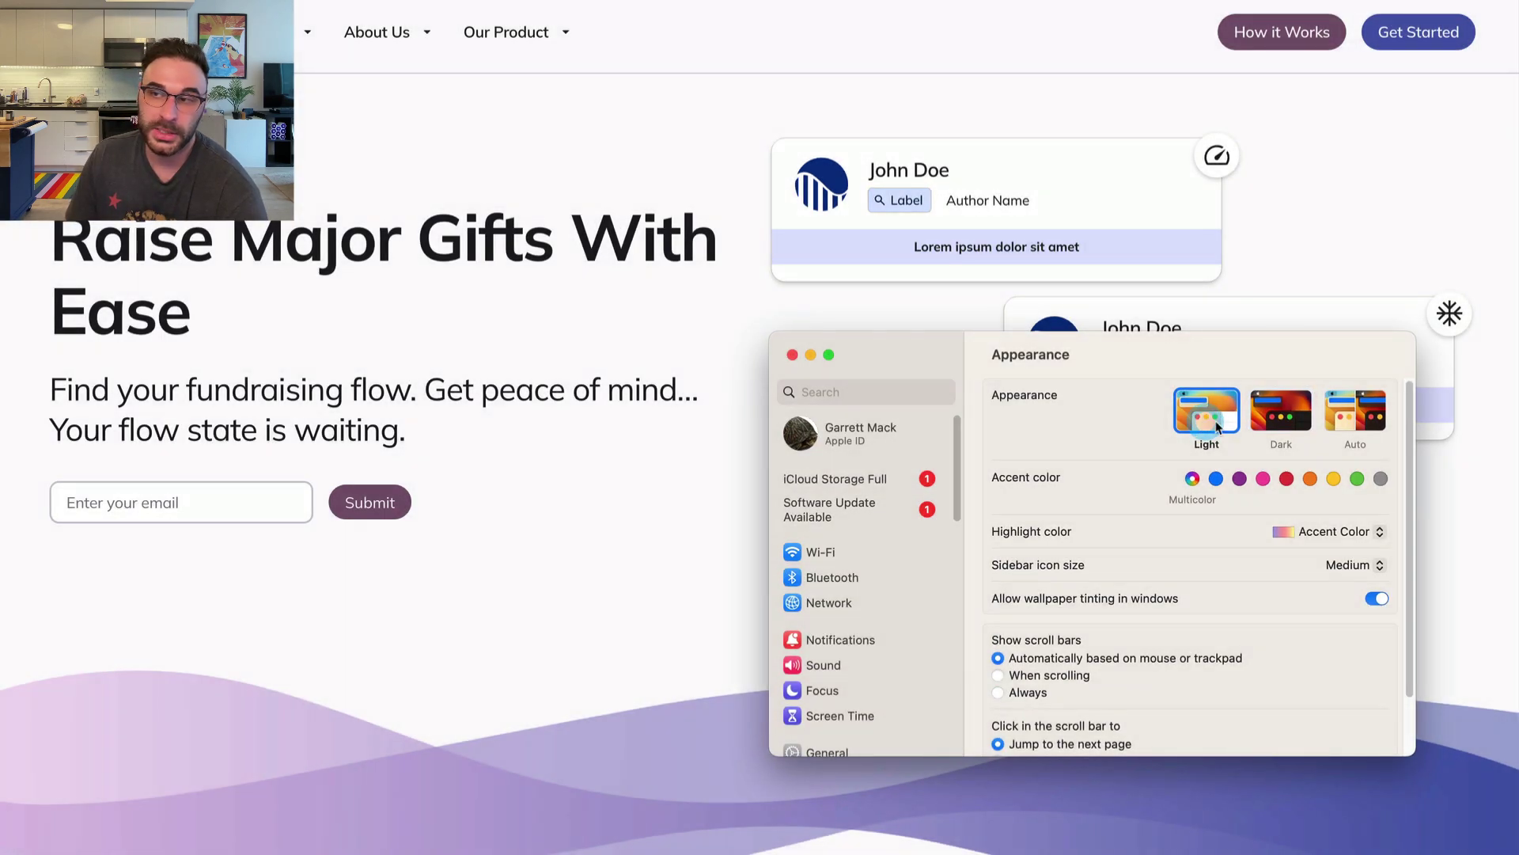